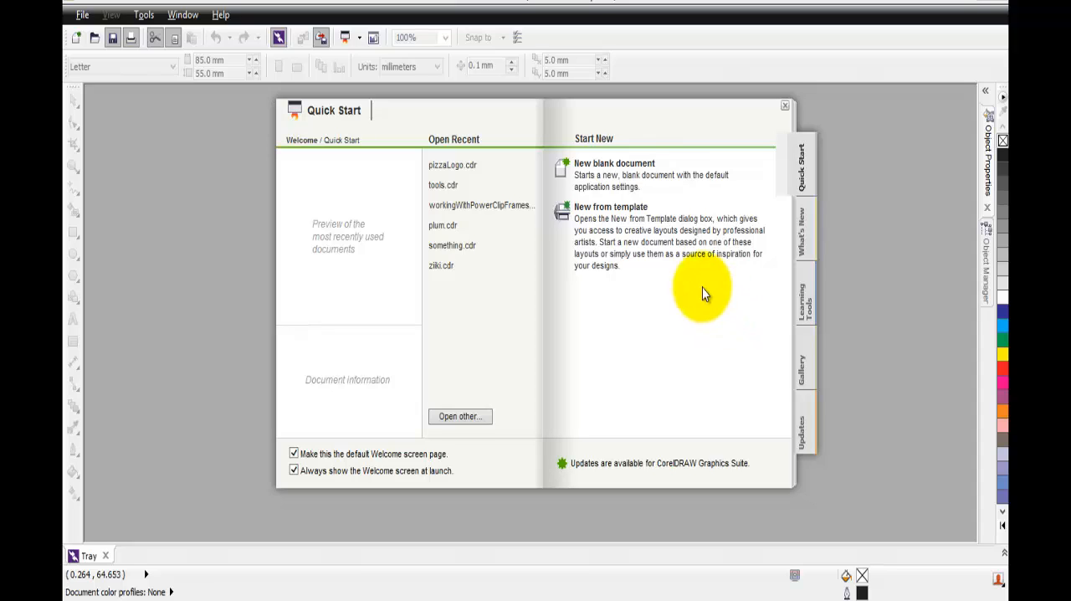
Start a new blank document and name it brochure
click(629, 171)
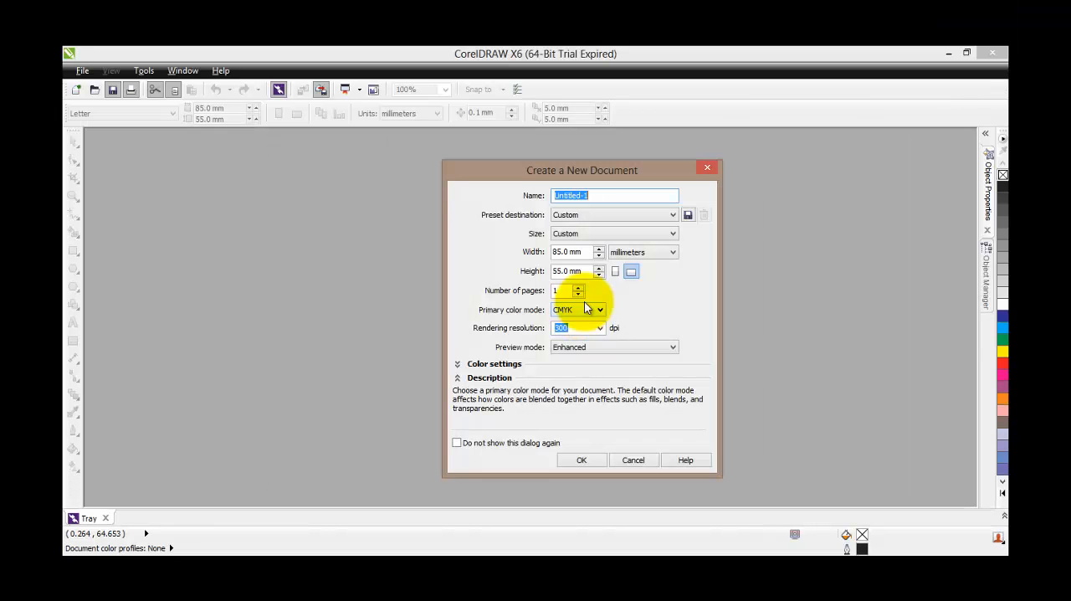
click(599, 195)
drag(599, 195, 512, 194)
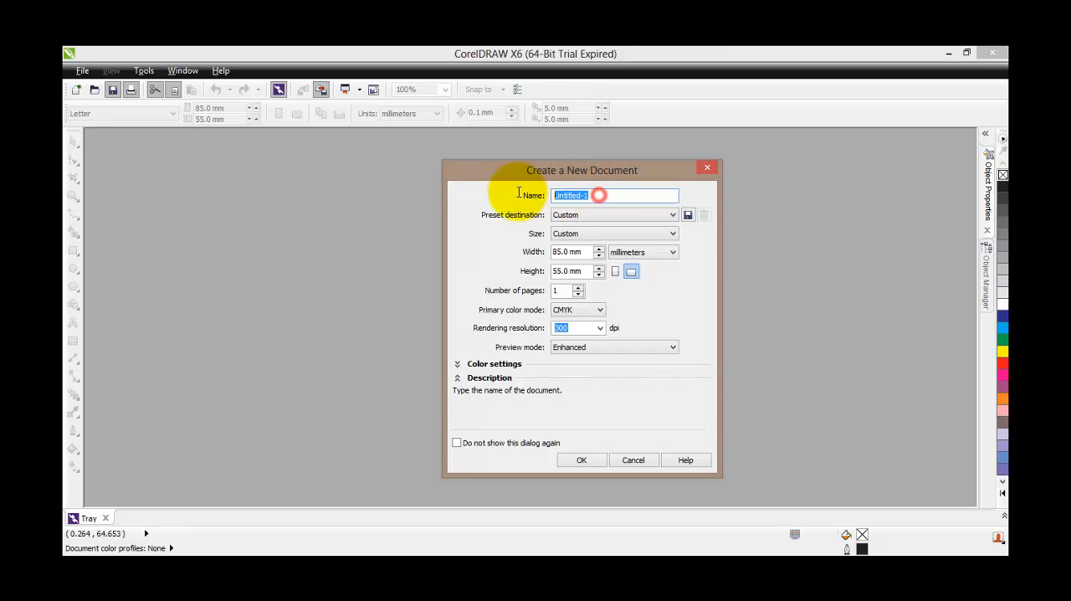
text(br)
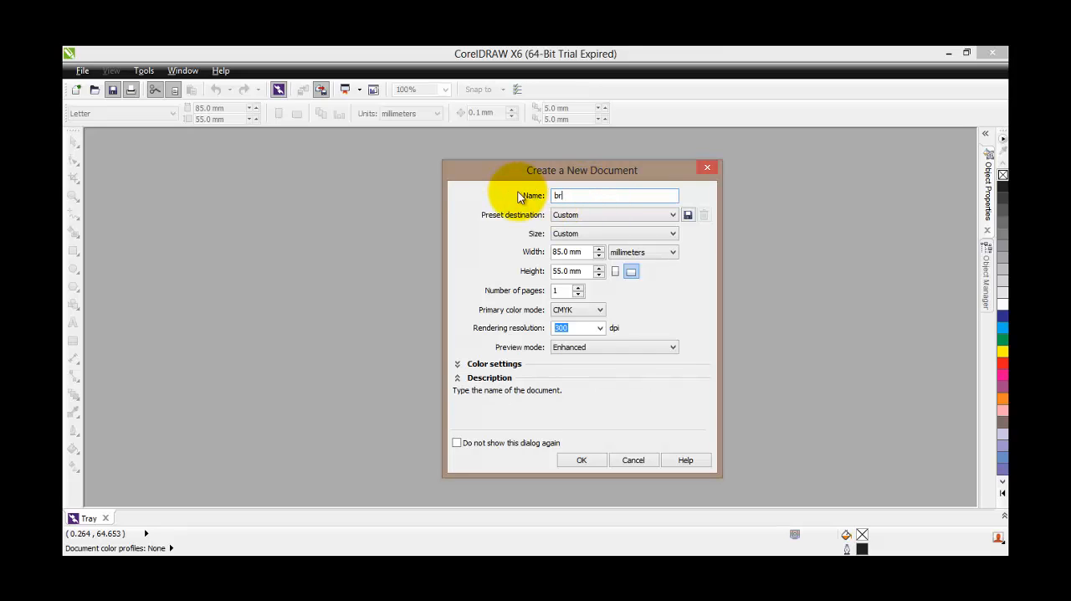
text(ochure)
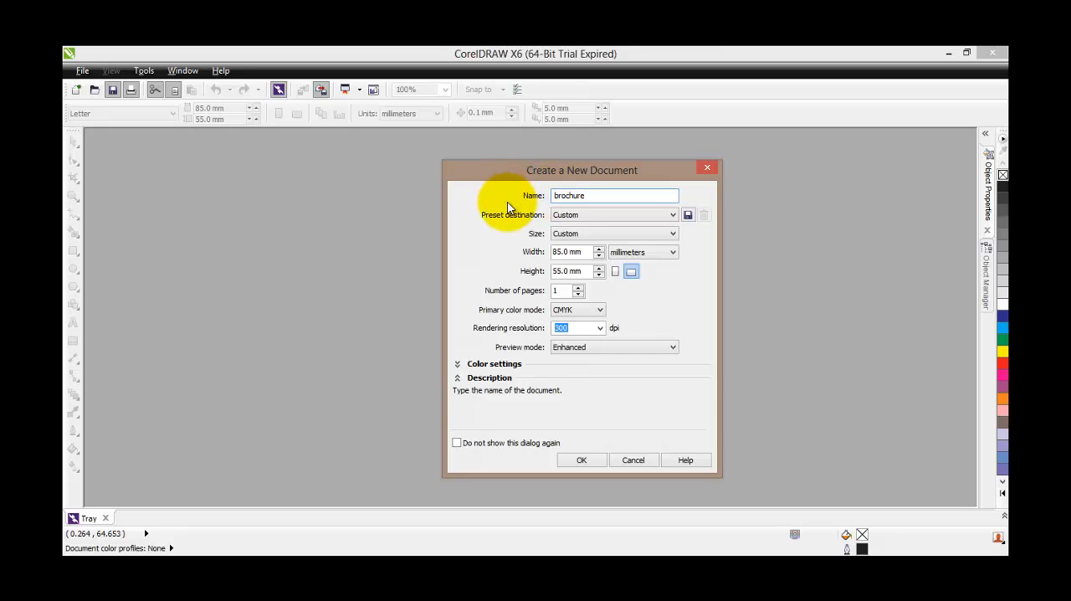
Create the document with the A4 page size and turn the page to landscape orientation
click(564, 236)
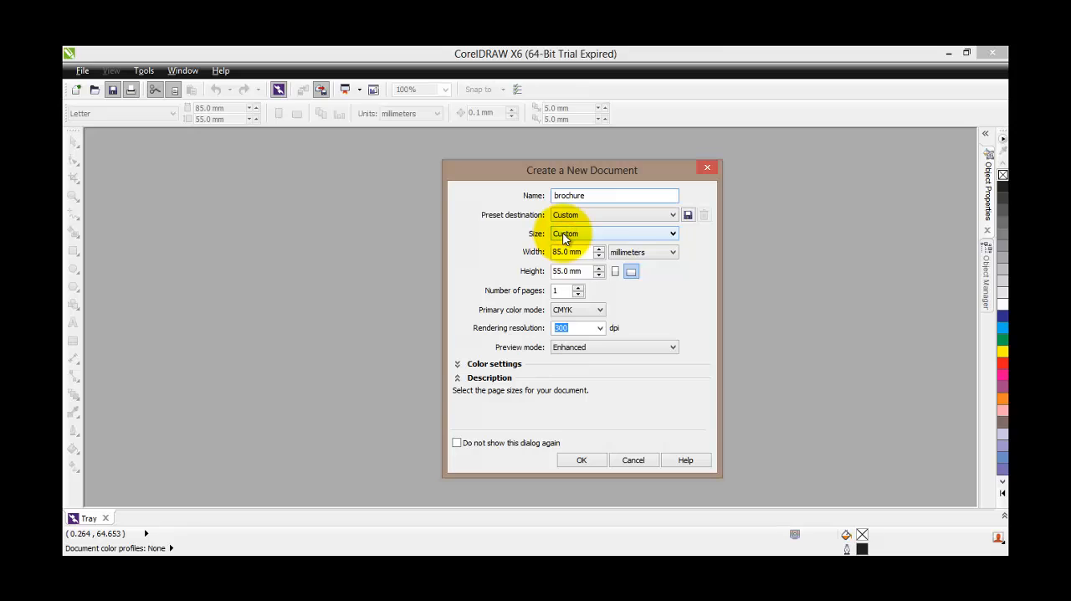
click(563, 237)
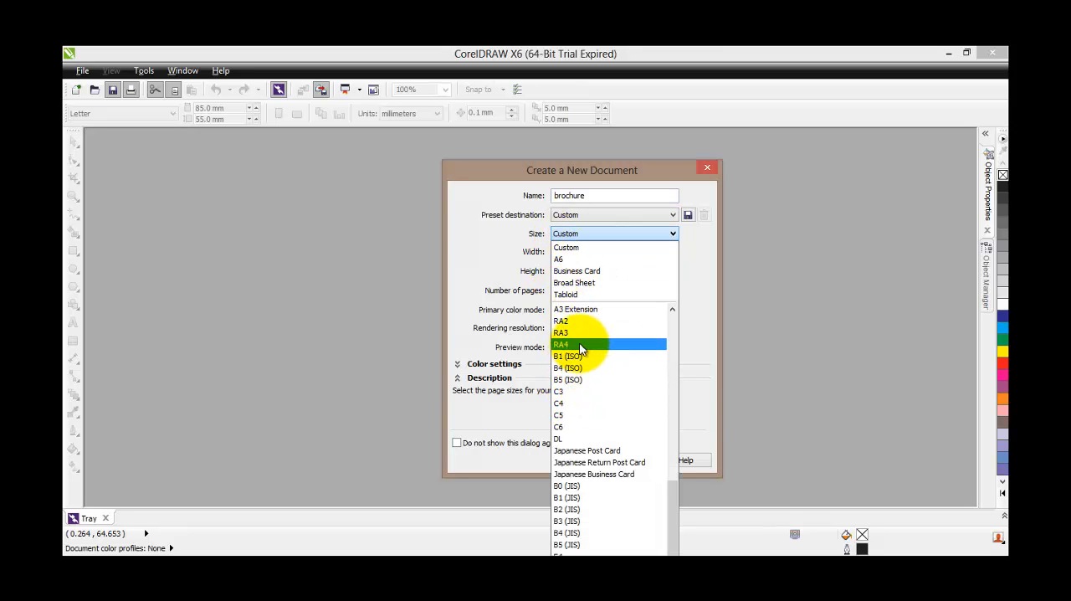
drag(669, 503, 660, 441)
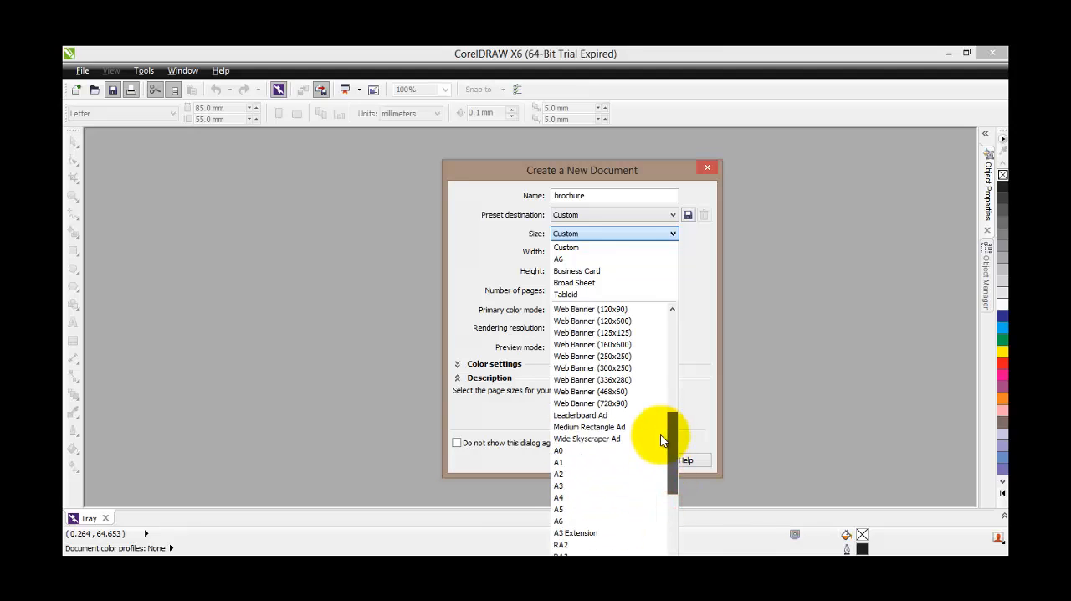
click(602, 497)
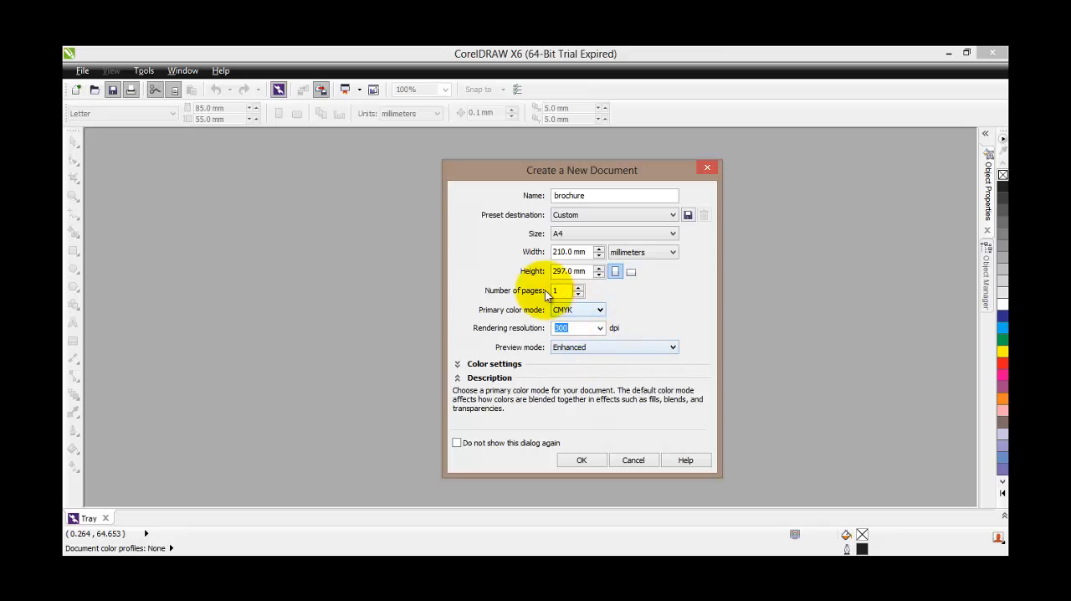
click(581, 460)
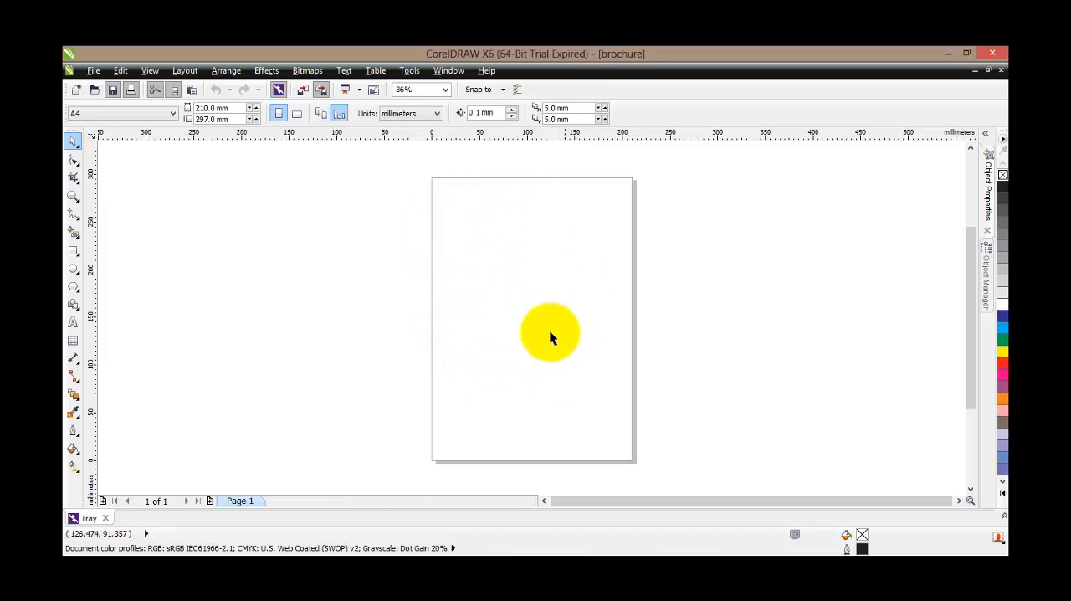
click(298, 116)
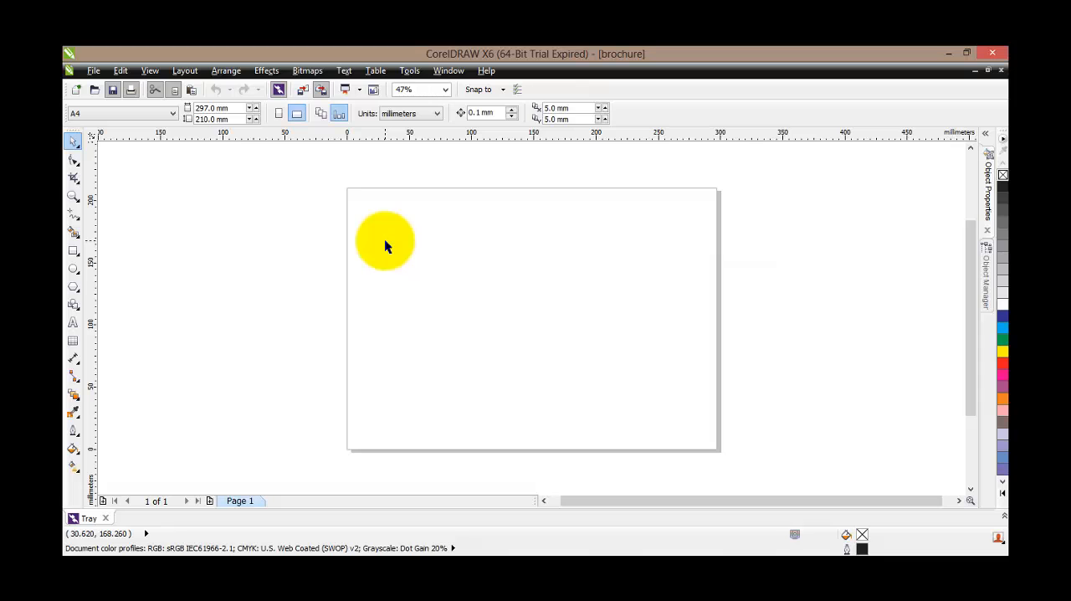
Draw a rectangle of about 295 by 208 mm covering the page from its upper-left to its lower-right corner
click(73, 250)
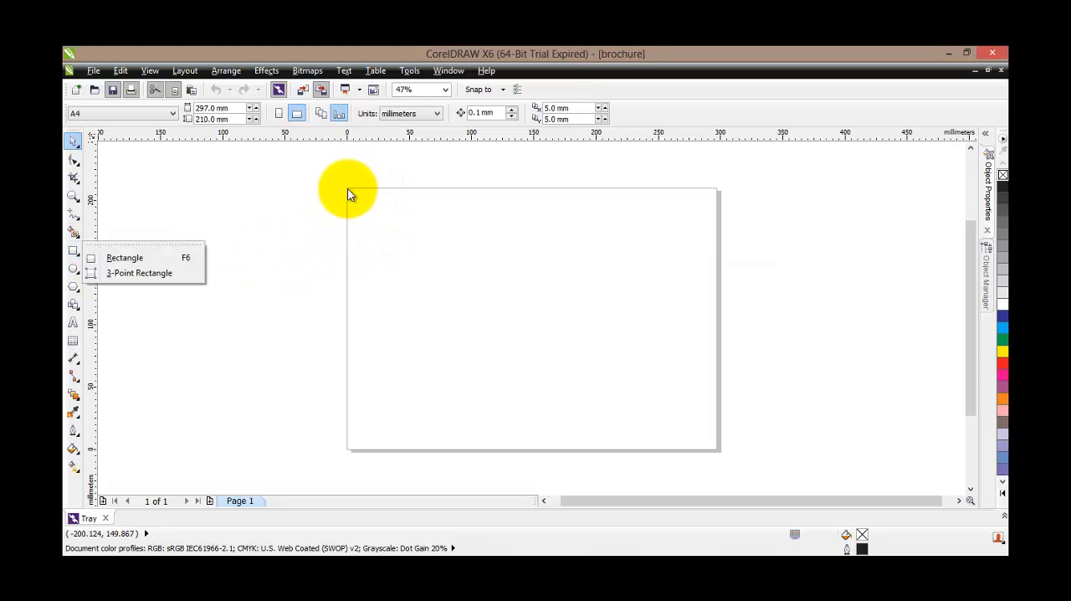
click(169, 258)
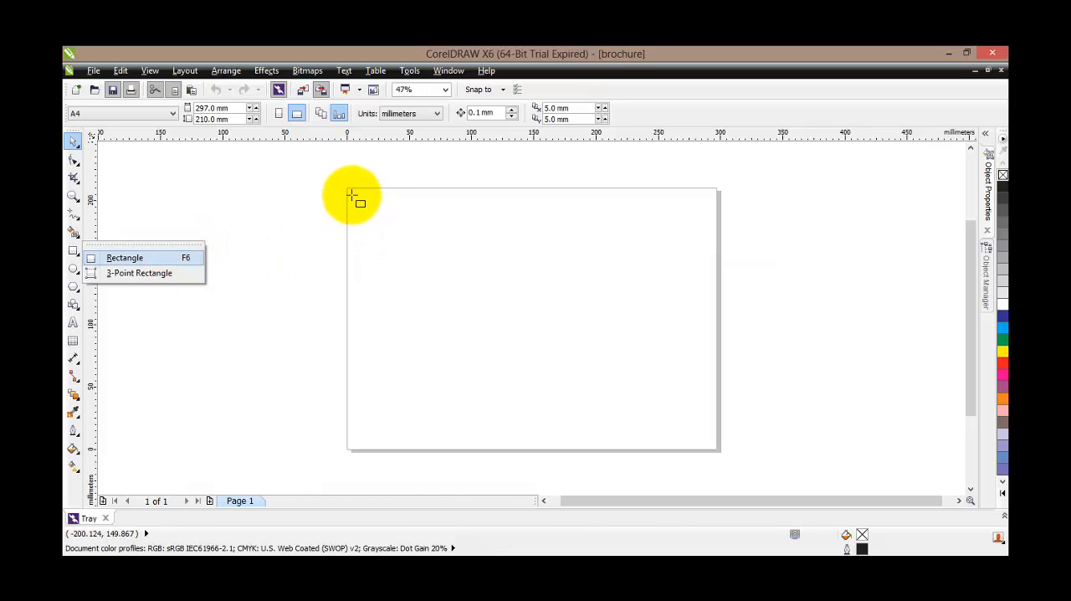
drag(347, 187, 715, 450)
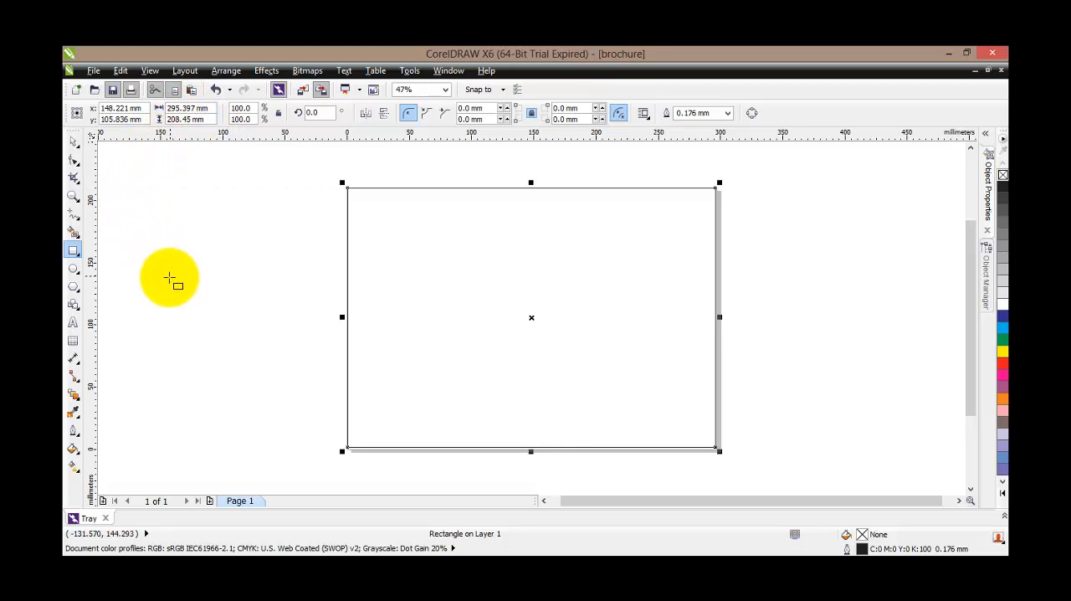
Move the rectangle horizontally to the left so its centre sits at about x 25 mm, partly off the page
click(75, 144)
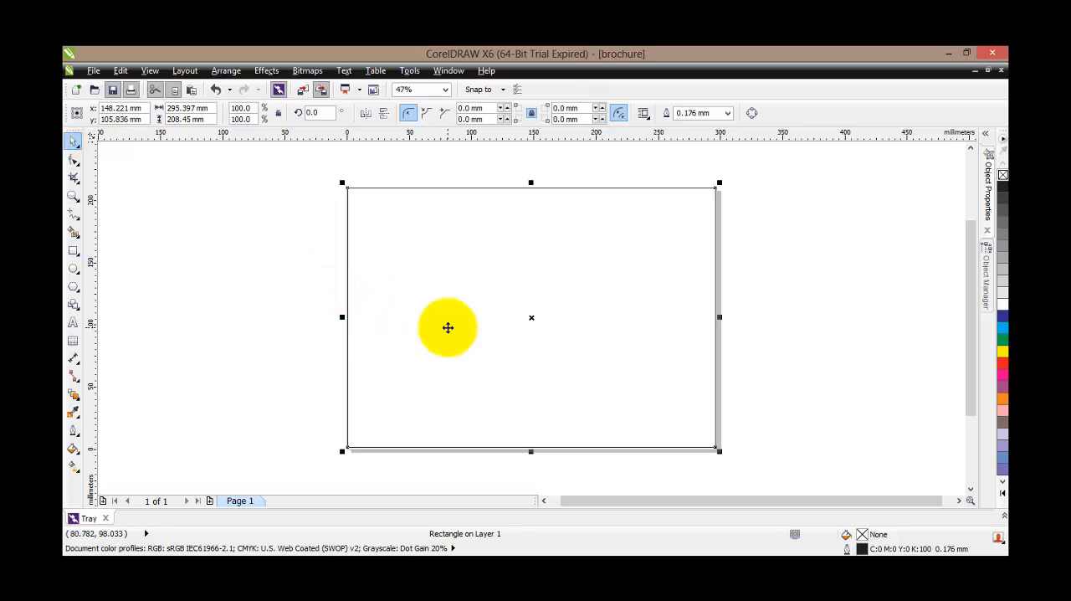
click(447, 327)
click(513, 333)
drag(459, 337, 387, 337)
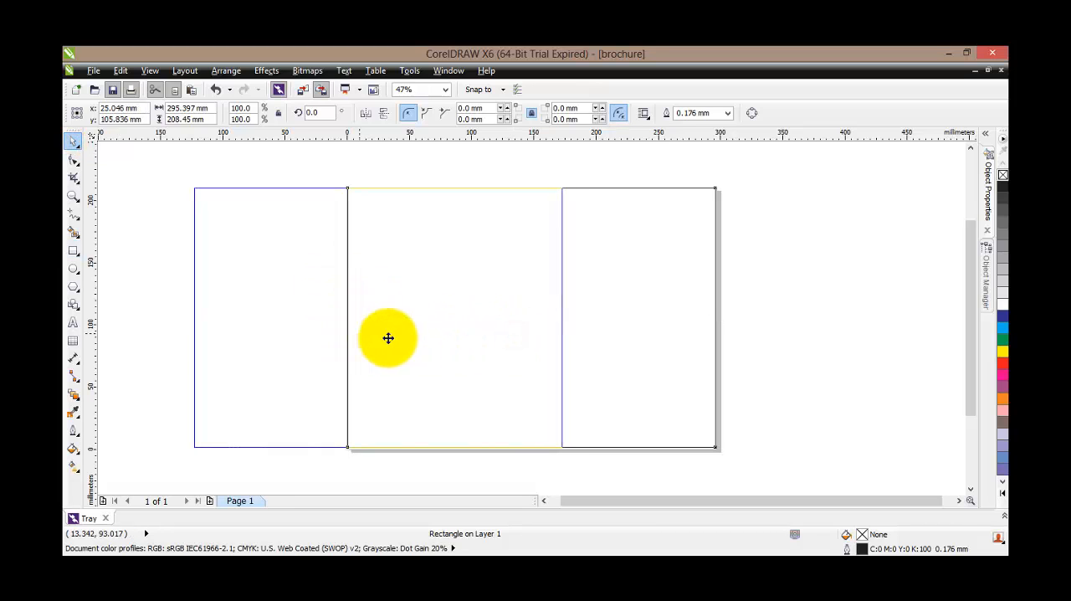
click(702, 333)
Resize the rectangle to match the page, 297 mm wide and 210 mm high
double_click(219, 108)
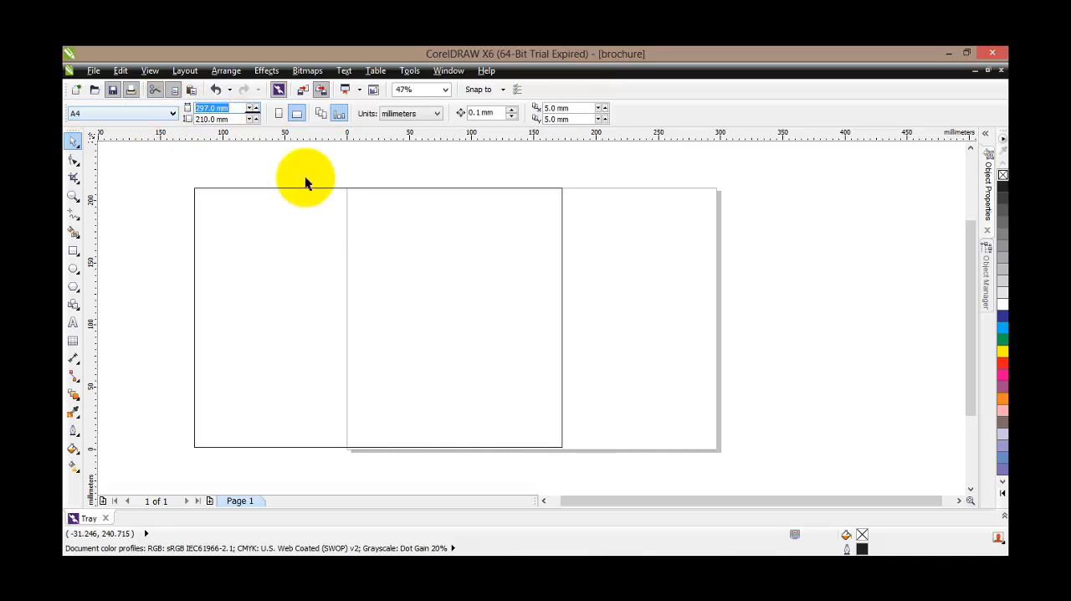
click(254, 242)
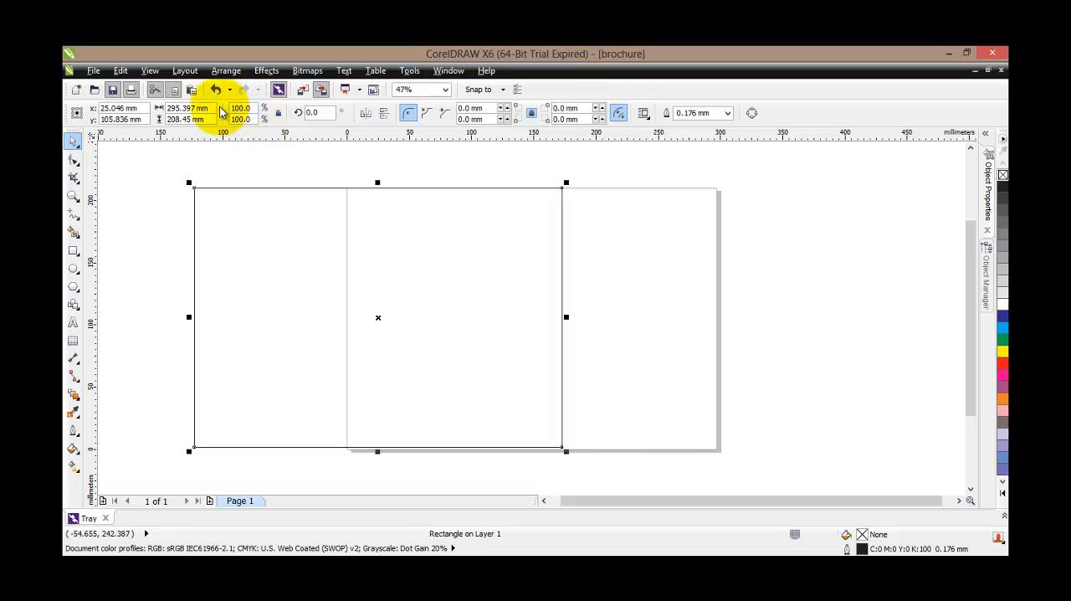
double_click(176, 108)
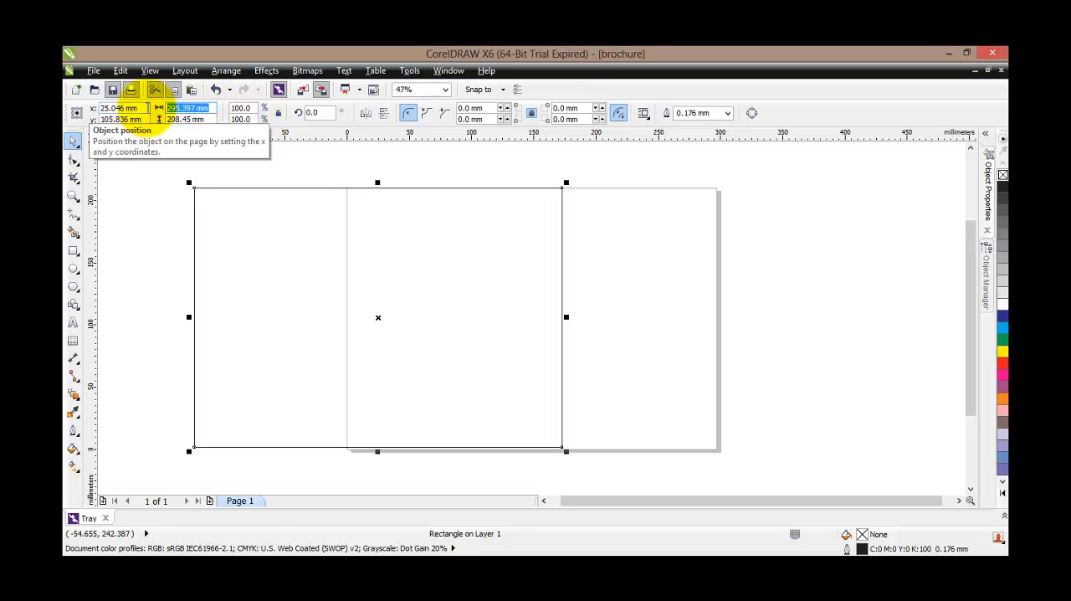
text(297)
key(Tab)
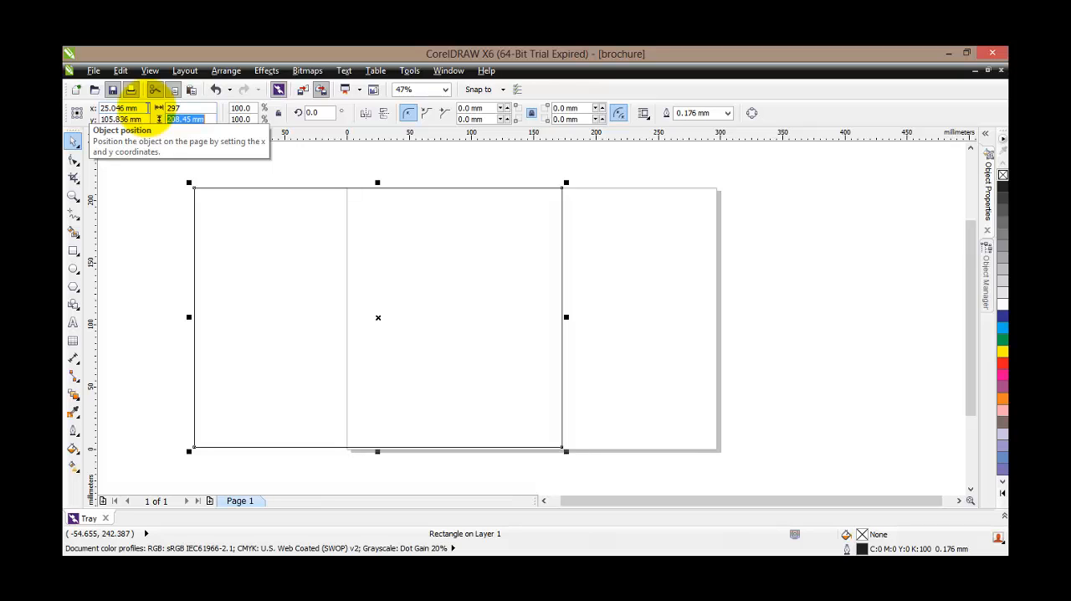
text(210)
key(Return)
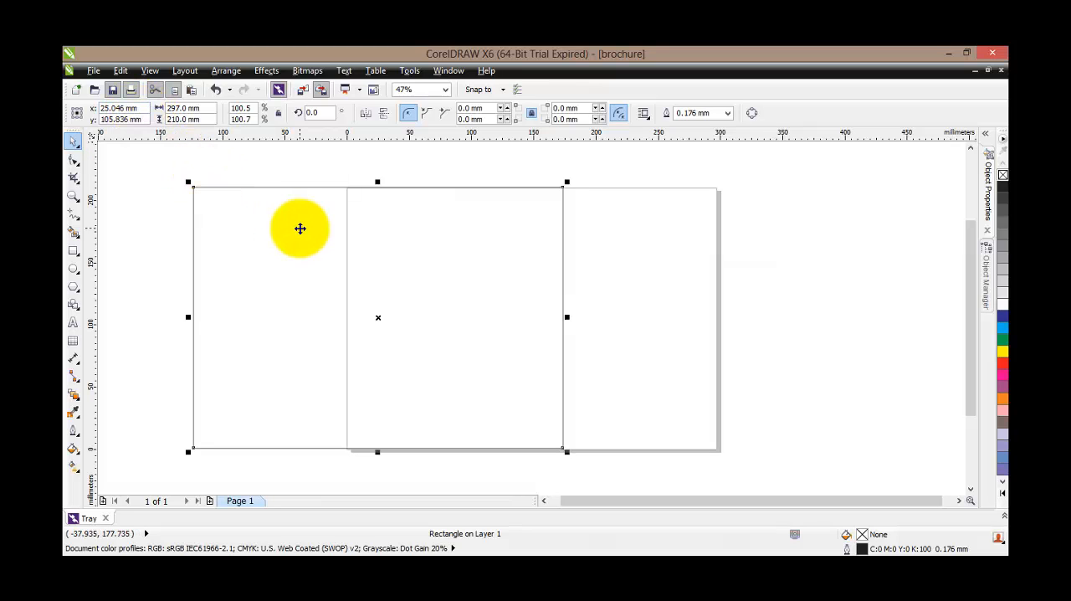
Center the rectangle on the page and divide its 297 mm width by 3 to make one brochure panel
key(p)
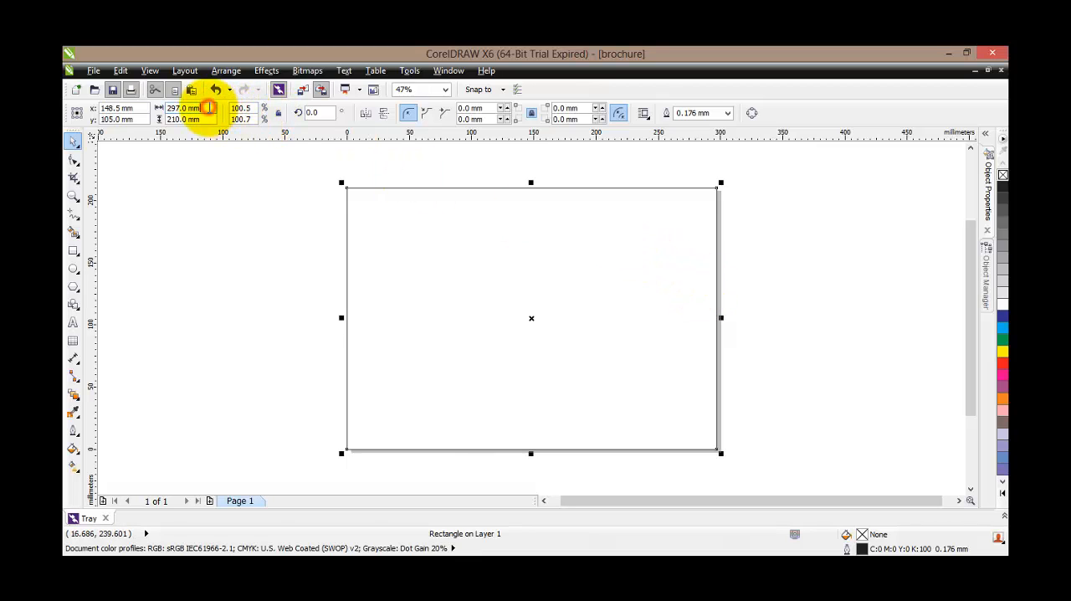
text(3)
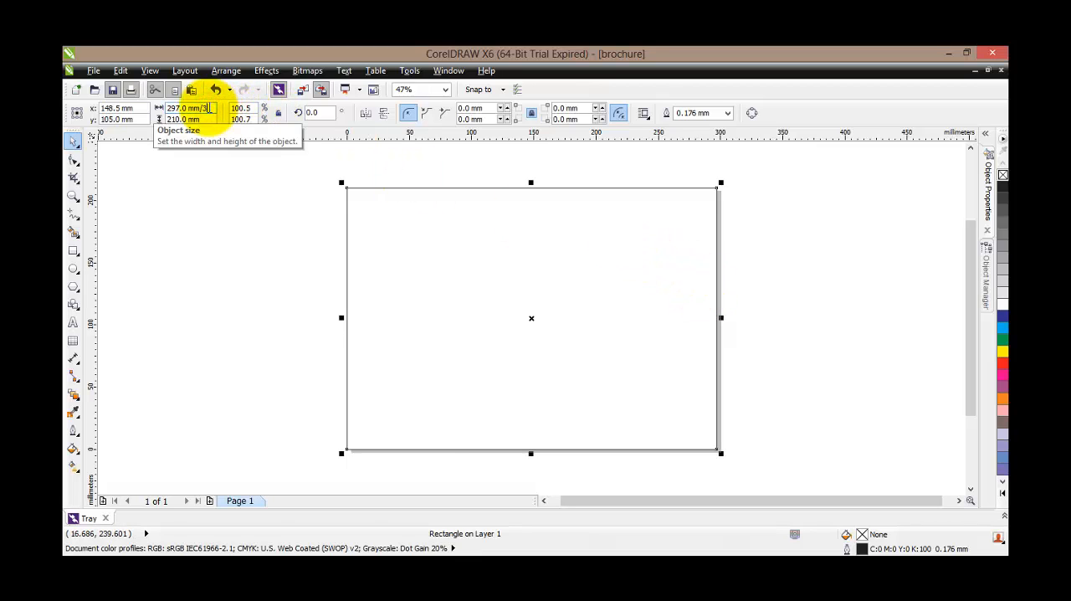
key(Return)
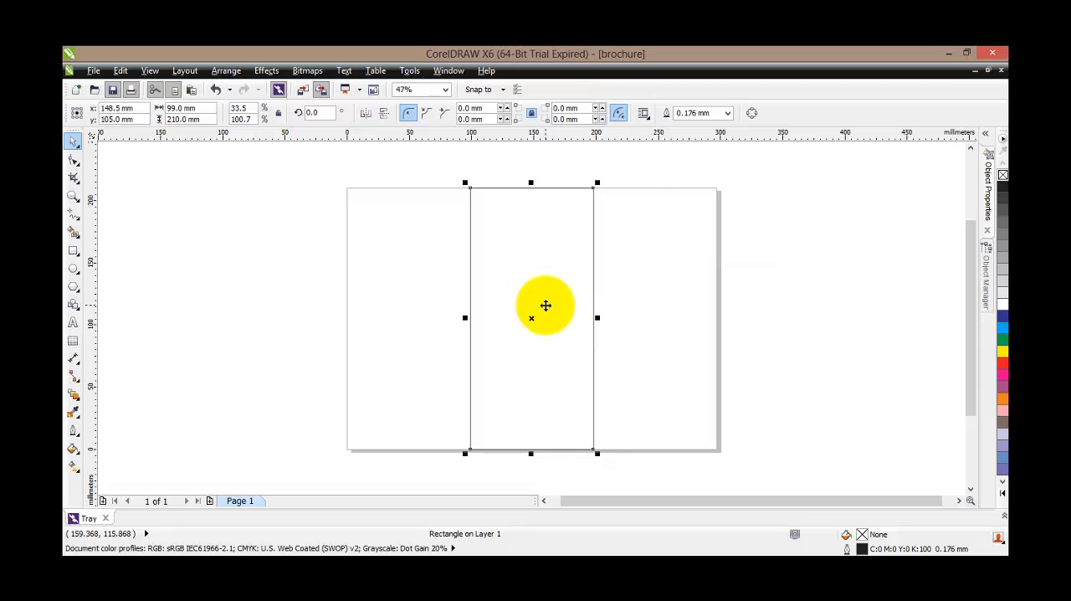
Make mirrored copies of the centre panel on its left and right sides so three panels fill the page
drag(596, 317, 352, 318)
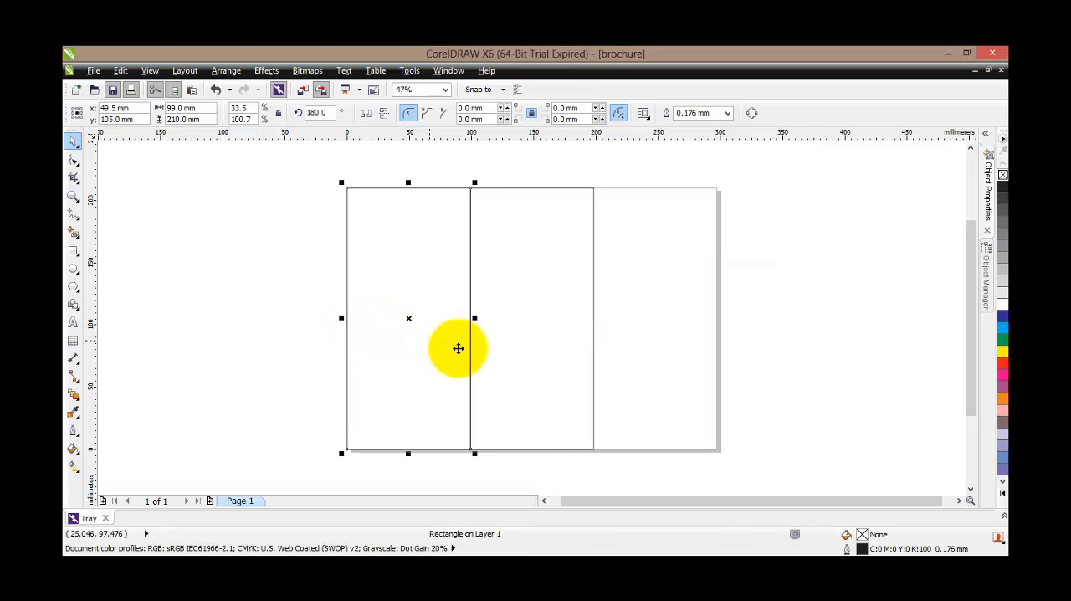
click(566, 327)
click(466, 318)
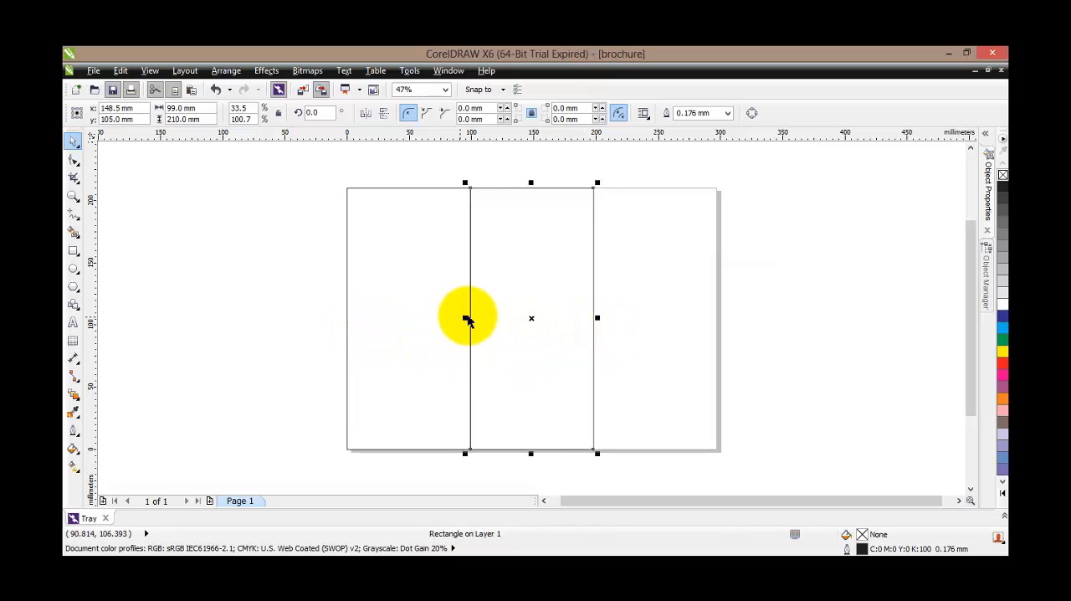
drag(466, 316, 691, 324)
click(836, 356)
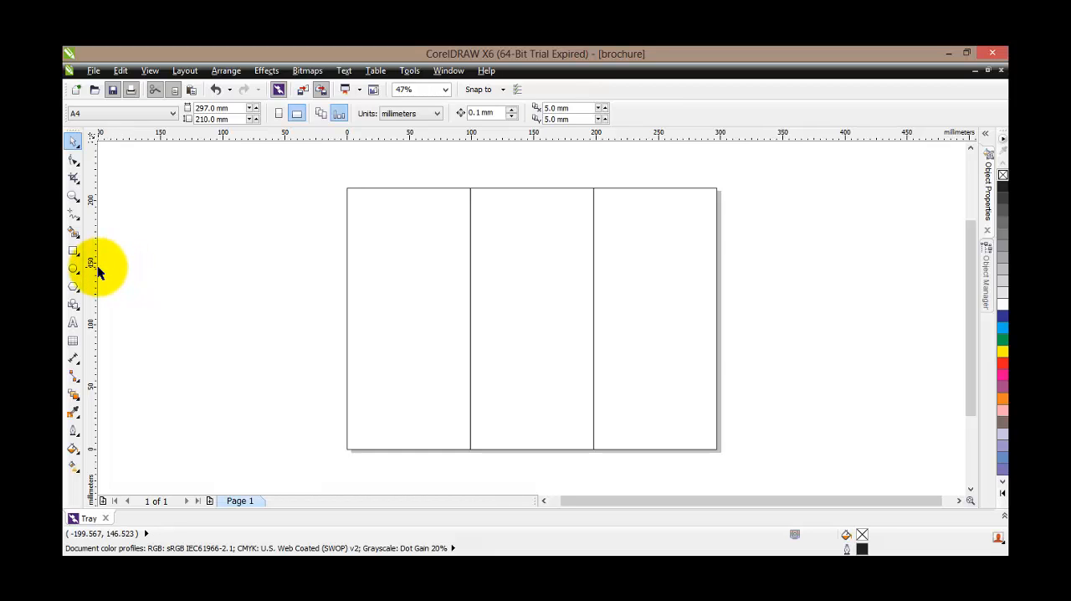
Place vertical guidelines on the panel folds at 99 mm and 198 mm and horizontal guidelines along the page's top and bottom edges
drag(98, 267, 153, 269)
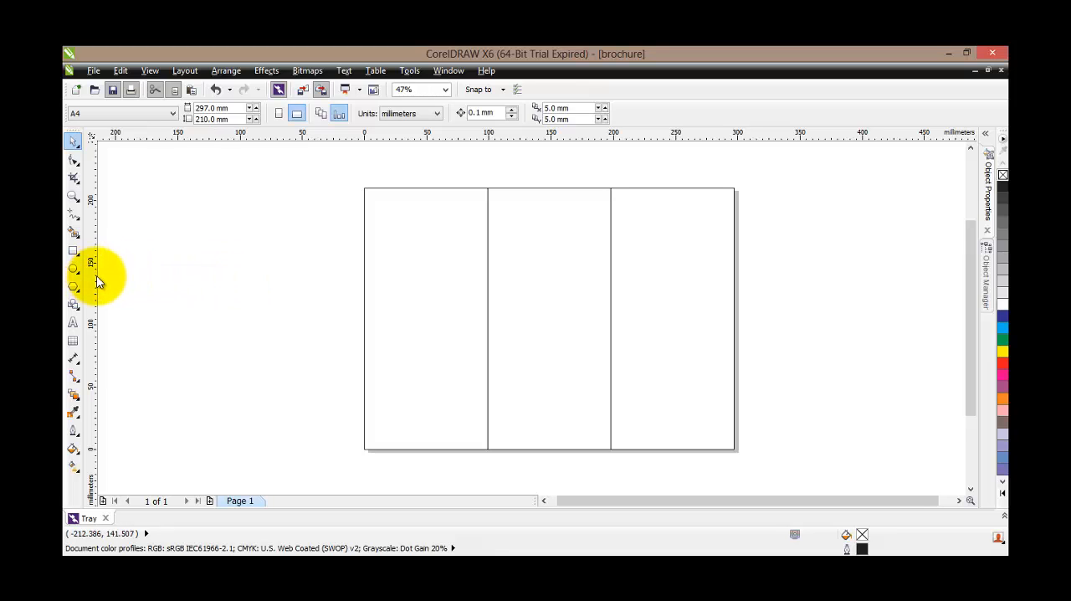
drag(93, 279, 488, 293)
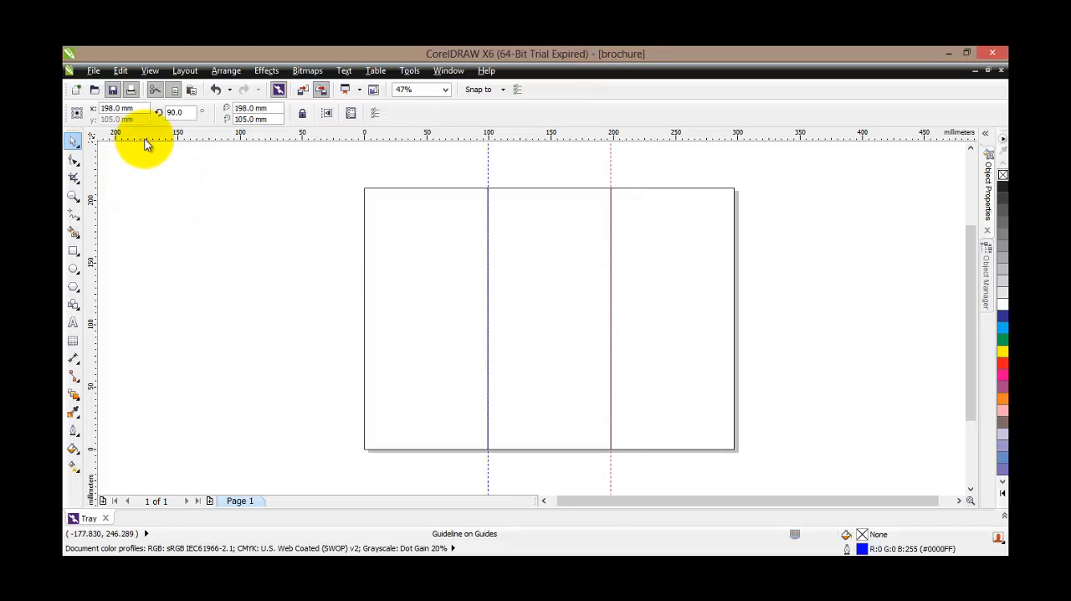
drag(145, 139, 149, 187)
mouse_move(149, 134)
mouse_down()
mouse_move(171, 294)
mouse_move(156, 455)
mouse_up()
drag(159, 461, 157, 457)
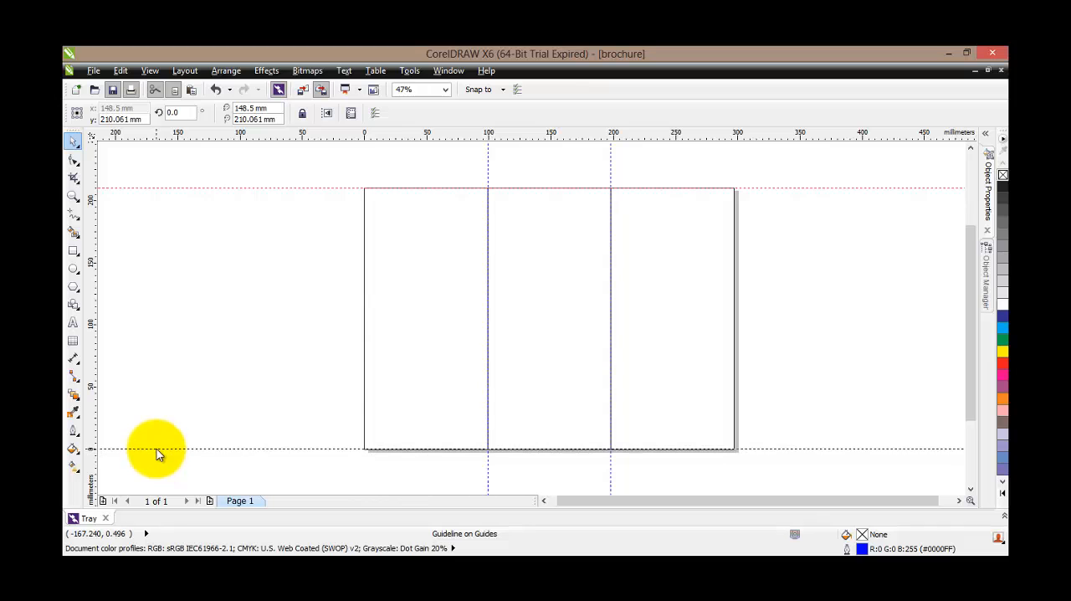
Delete the three panel rectangles, keeping only the guidelines on the page
click(428, 308)
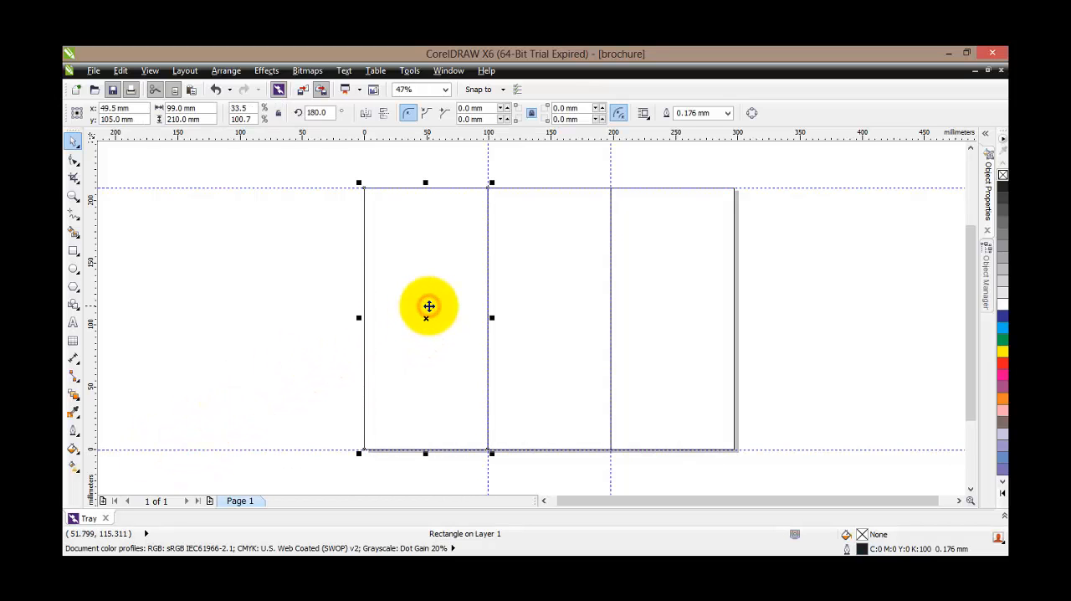
key(Delete)
click(530, 287)
key(Delete)
click(683, 293)
key(Delete)
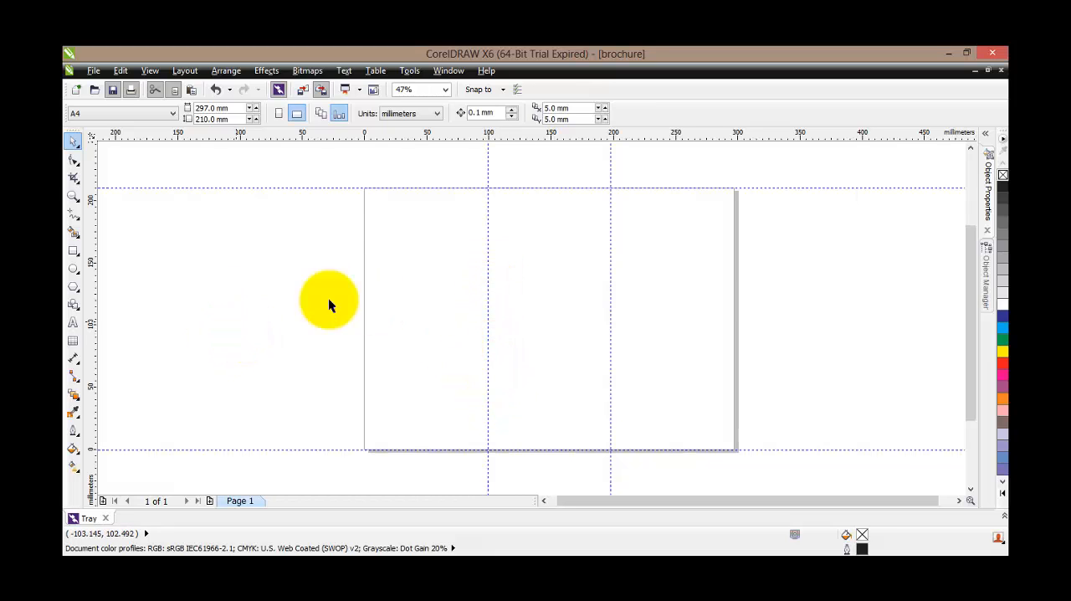
Delete both vertical fold guidelines and both horizontal page-edge guidelines
click(487, 164)
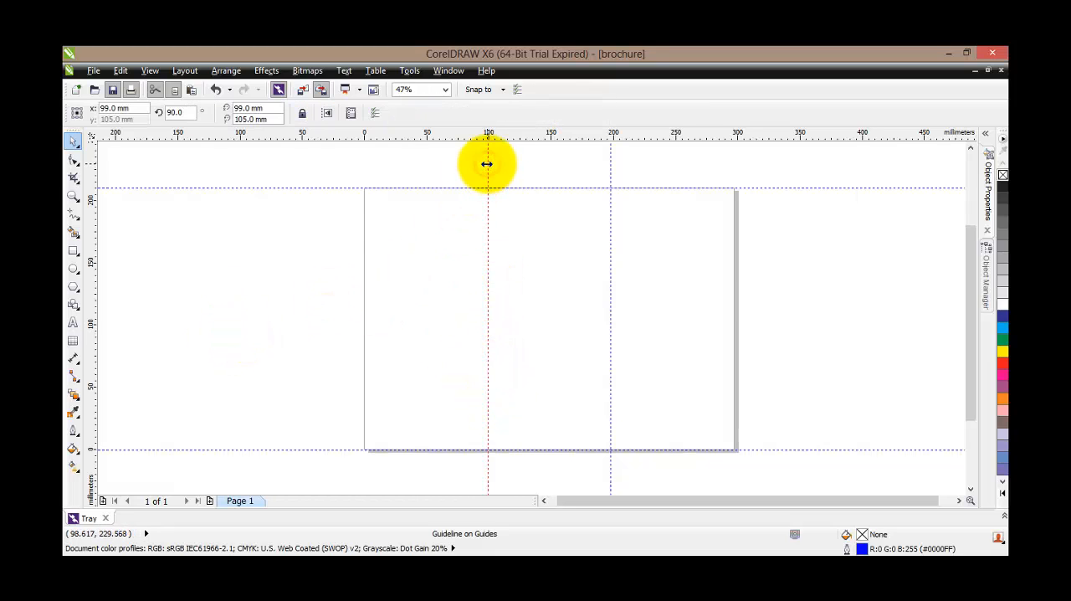
key(Delete)
click(331, 188)
key(Delete)
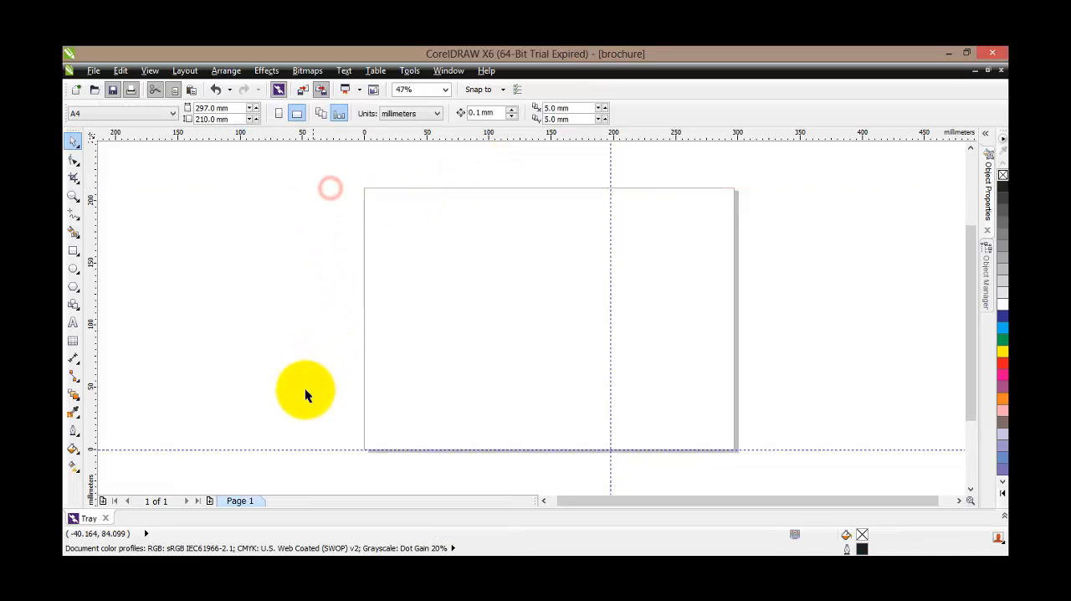
click(291, 450)
key(Delete)
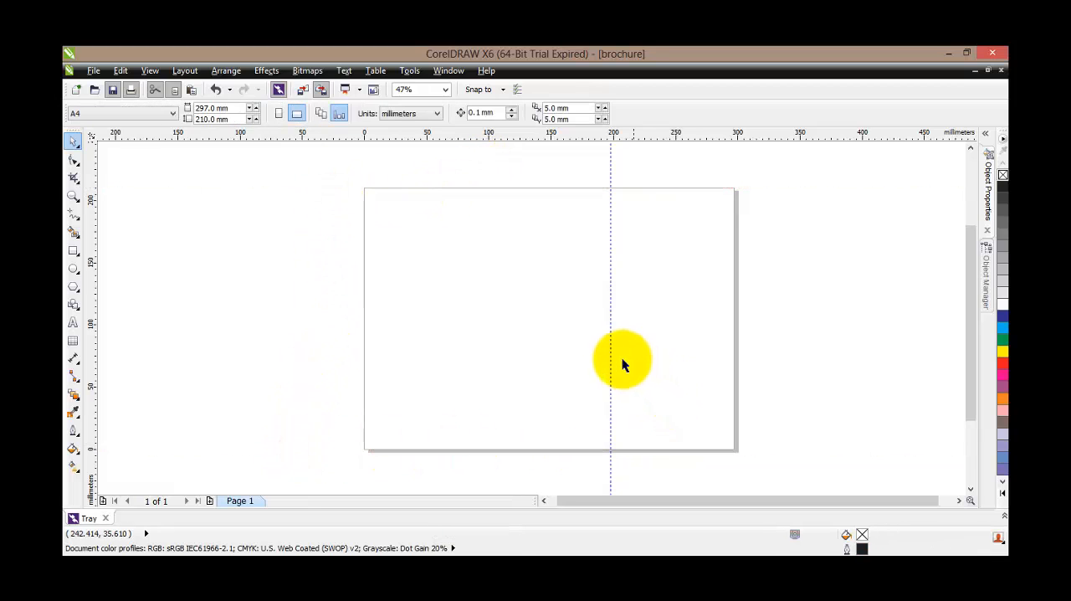
click(611, 353)
key(Delete)
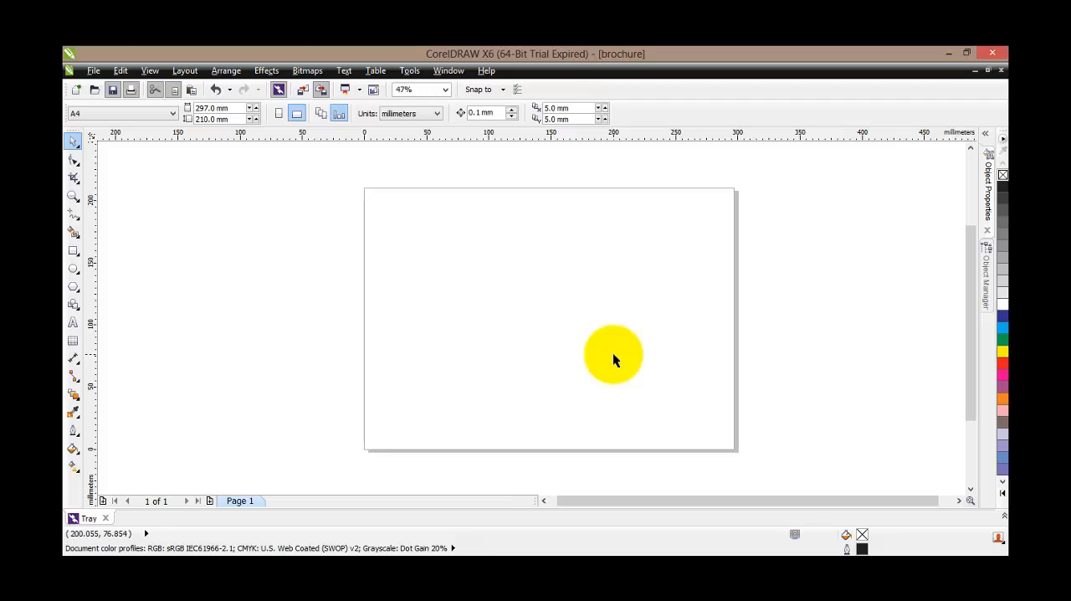
Apply the Three Column Newsletter guideline preset to the document
click(737, 362)
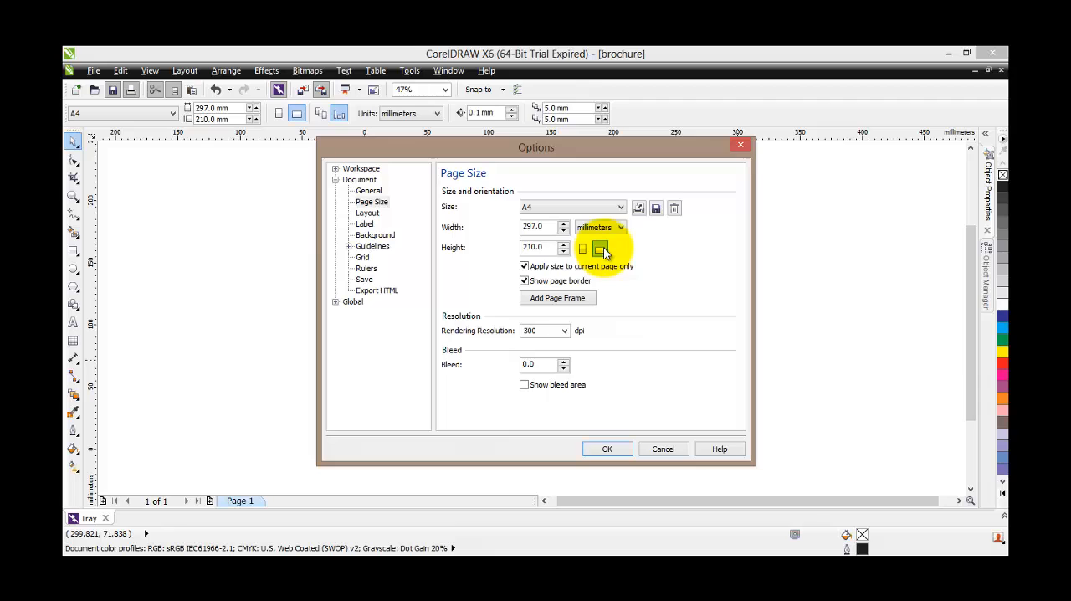
click(349, 247)
click(381, 290)
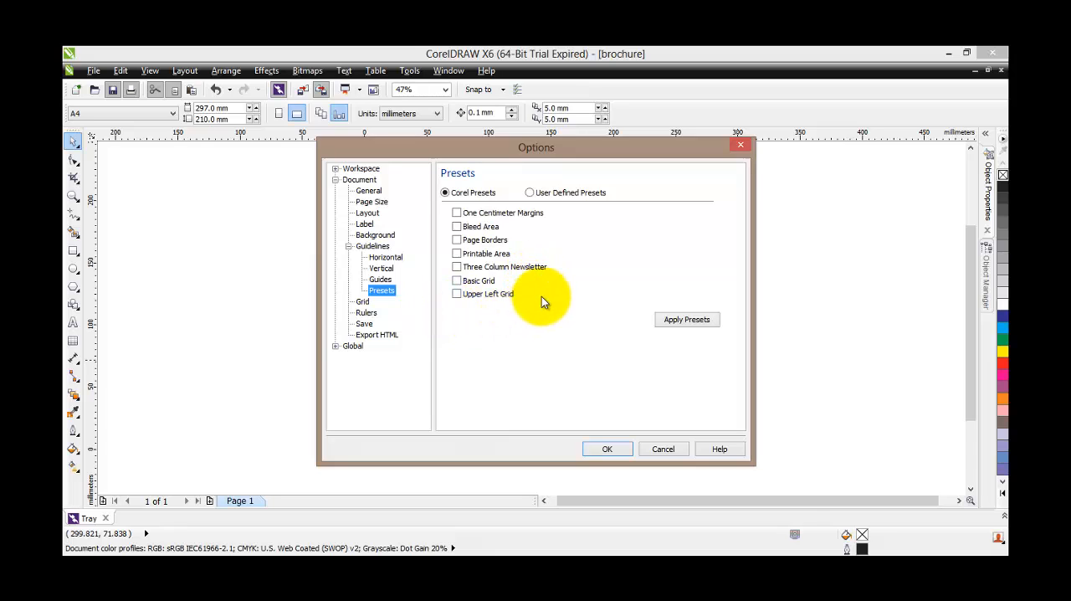
click(539, 266)
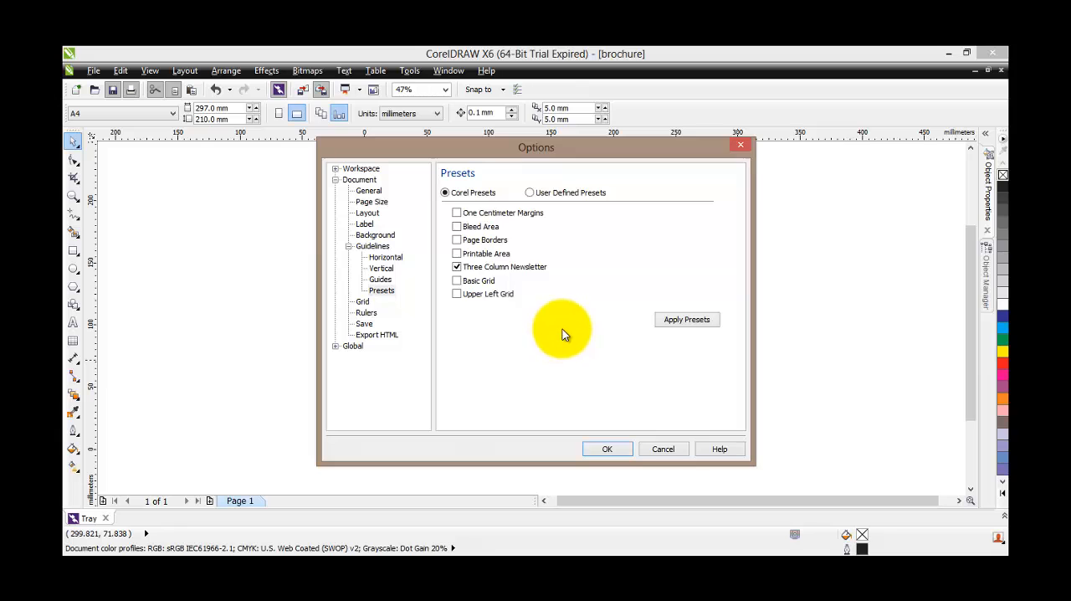
click(604, 449)
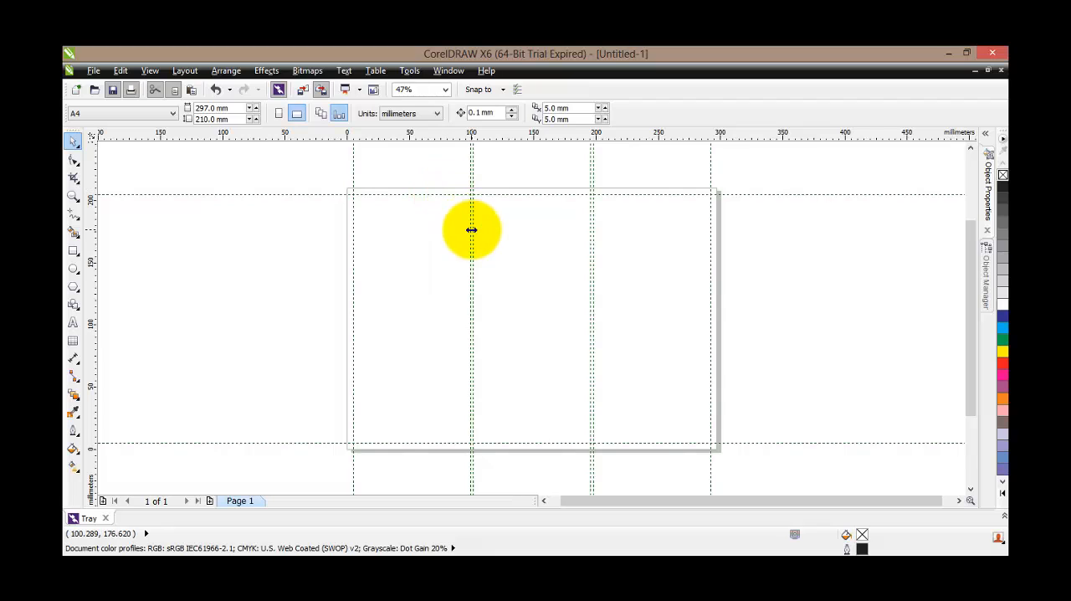
Inspect the column guidelines up close and review the document's guideline presets without changing any settings
scroll(469, 230, up, 2)
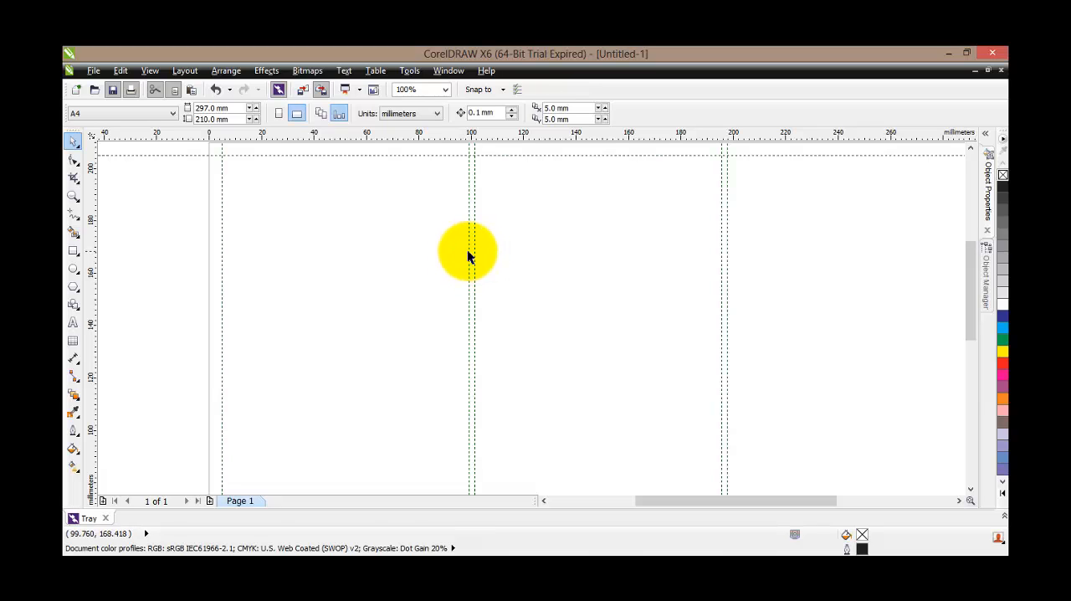
scroll(478, 253, down, 2)
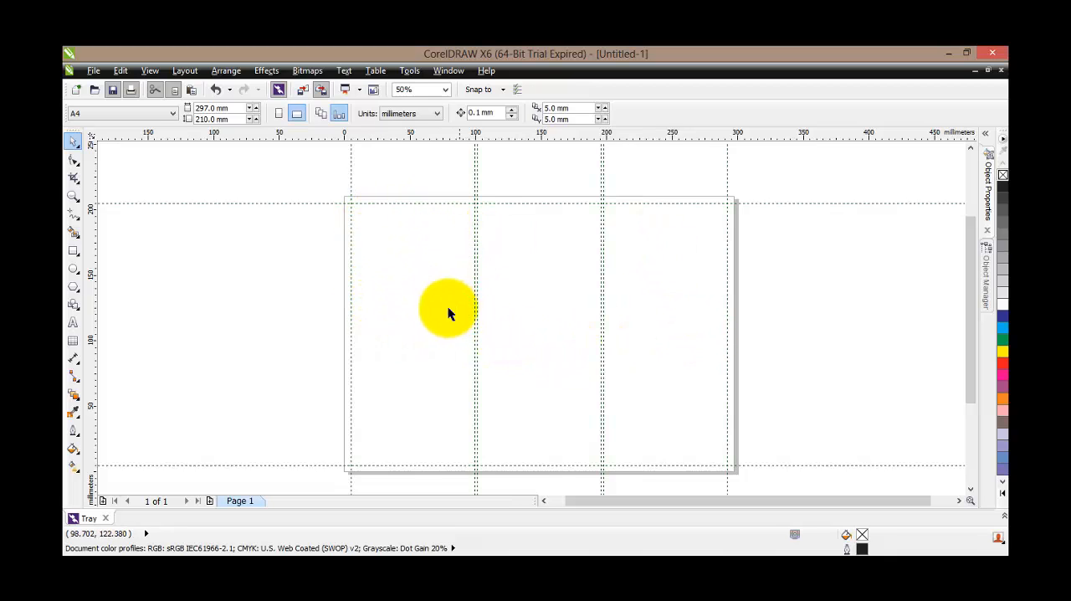
double_click(736, 358)
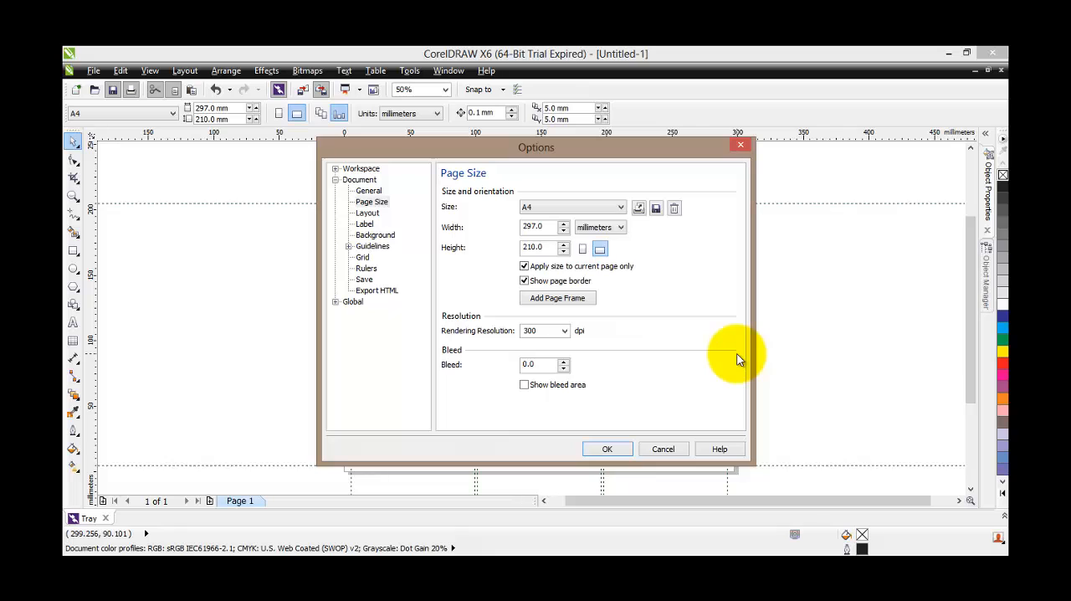
click(348, 246)
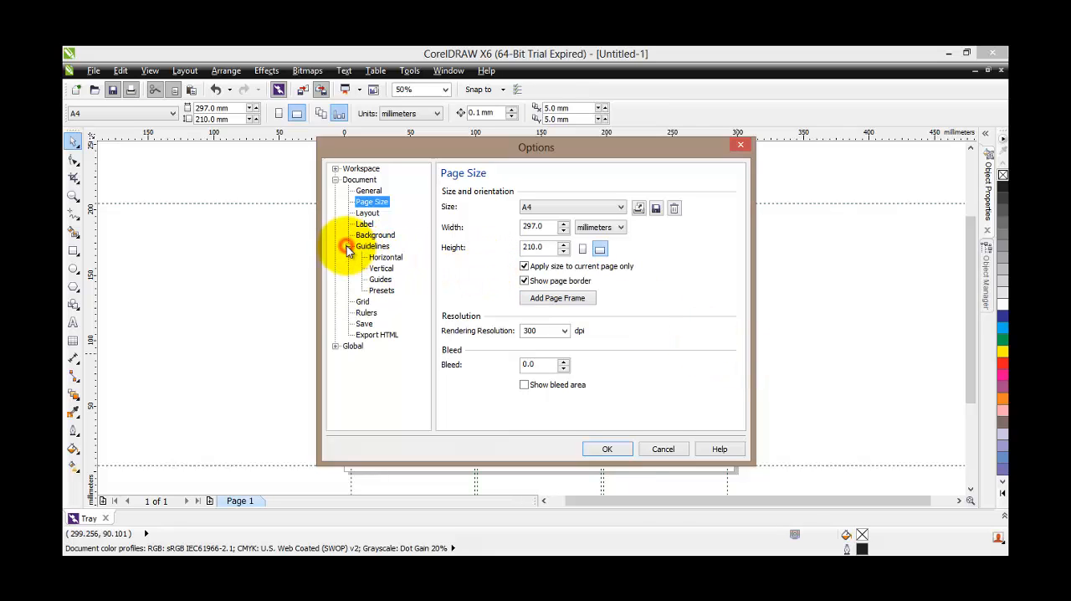
click(381, 290)
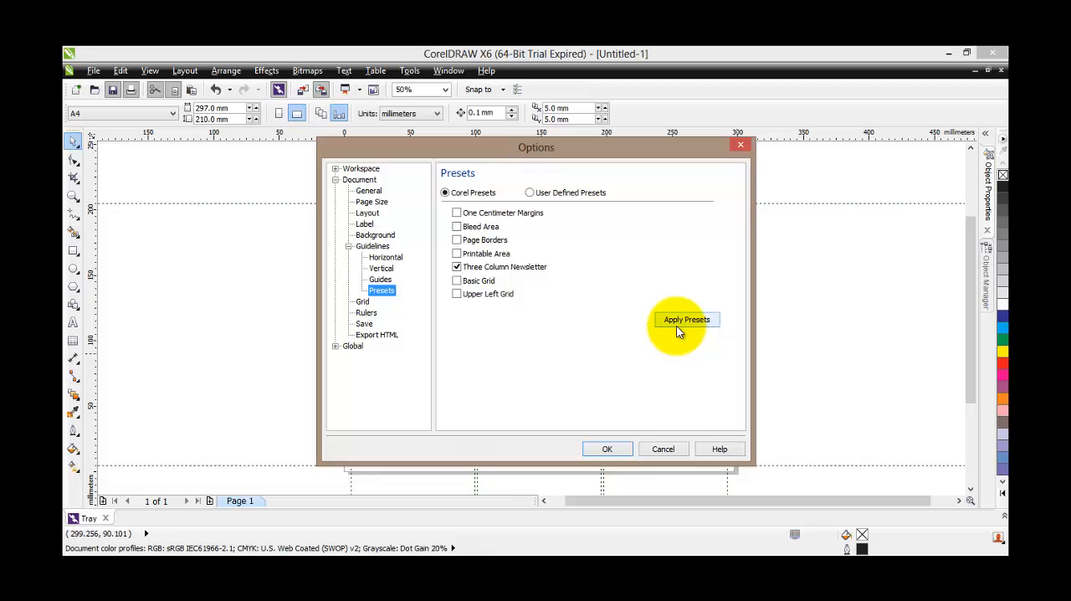
click(660, 447)
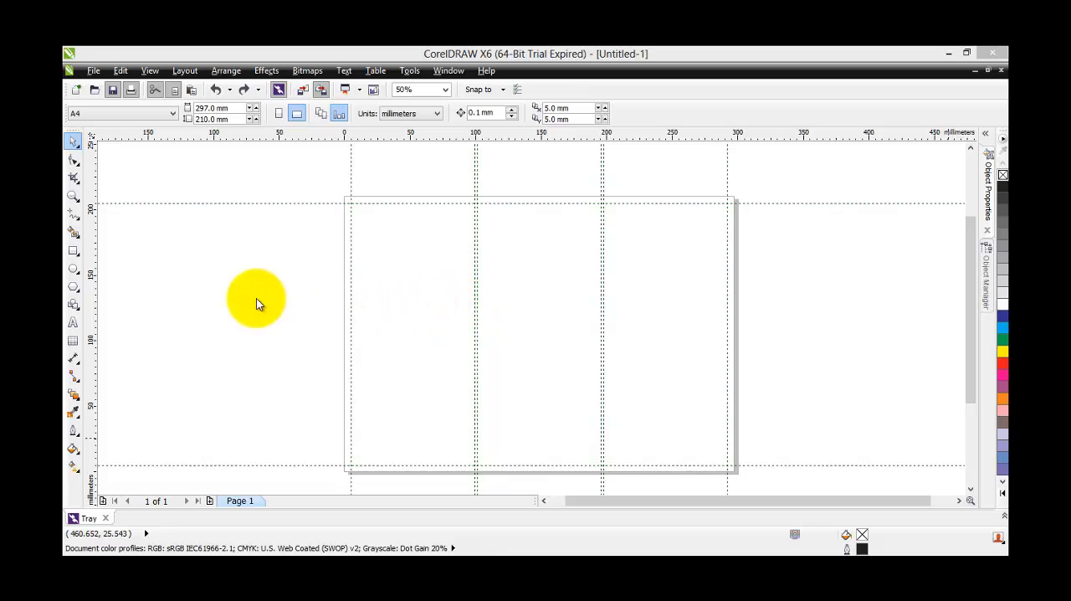
Draw a paragraph text frame in each column, about 88 × 73 mm, 85 × 89 mm and 77 × 84 mm from first to third
click(73, 322)
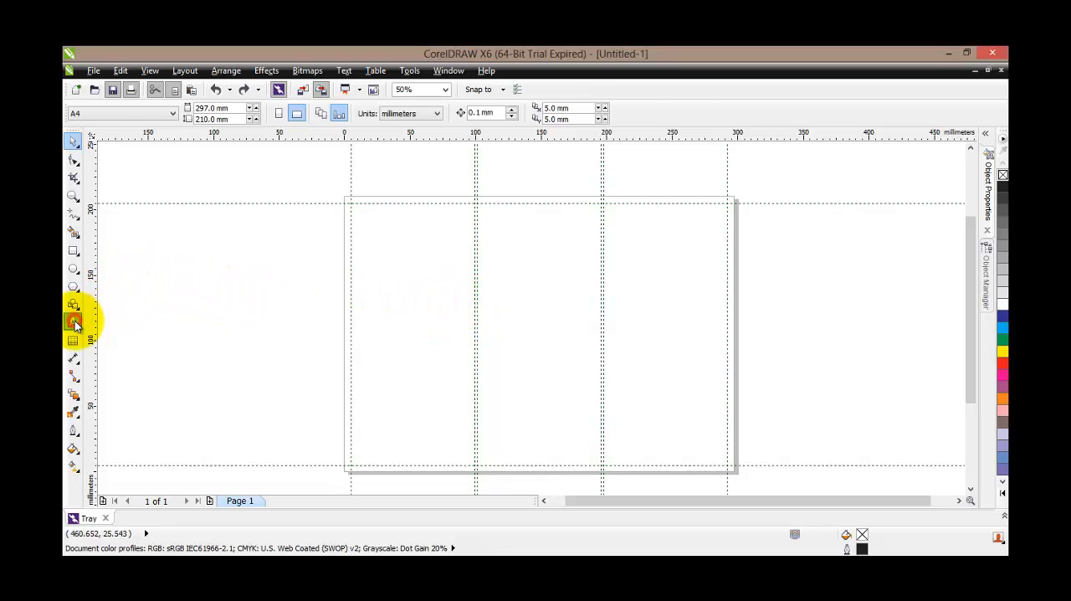
drag(354, 211, 470, 307)
mouse_move(483, 228)
mouse_down()
mouse_move(509, 275)
mouse_move(595, 344)
mouse_up()
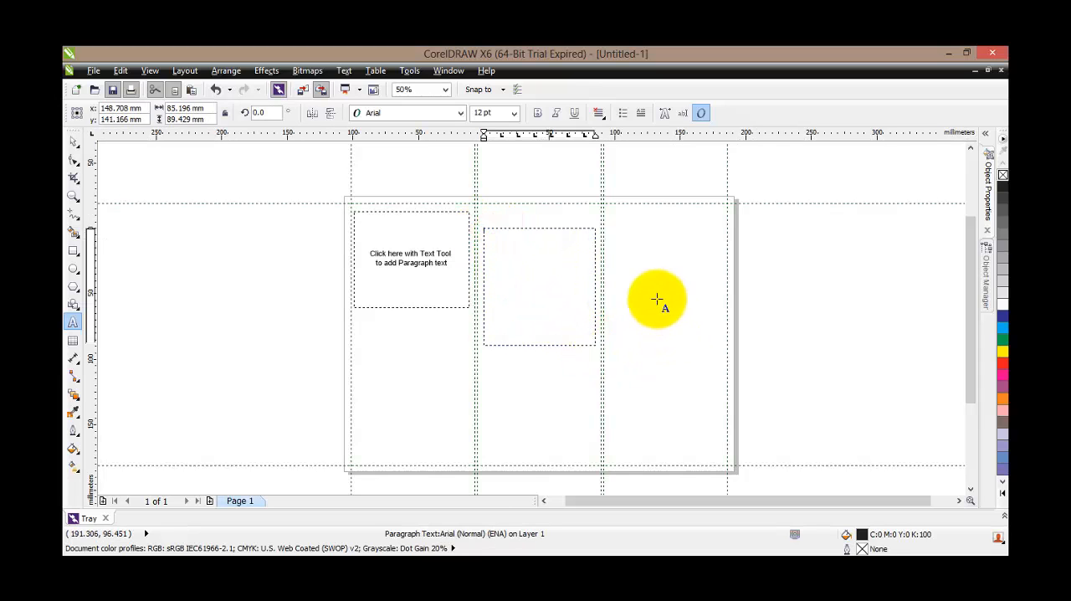
click(618, 275)
drag(655, 324, 719, 385)
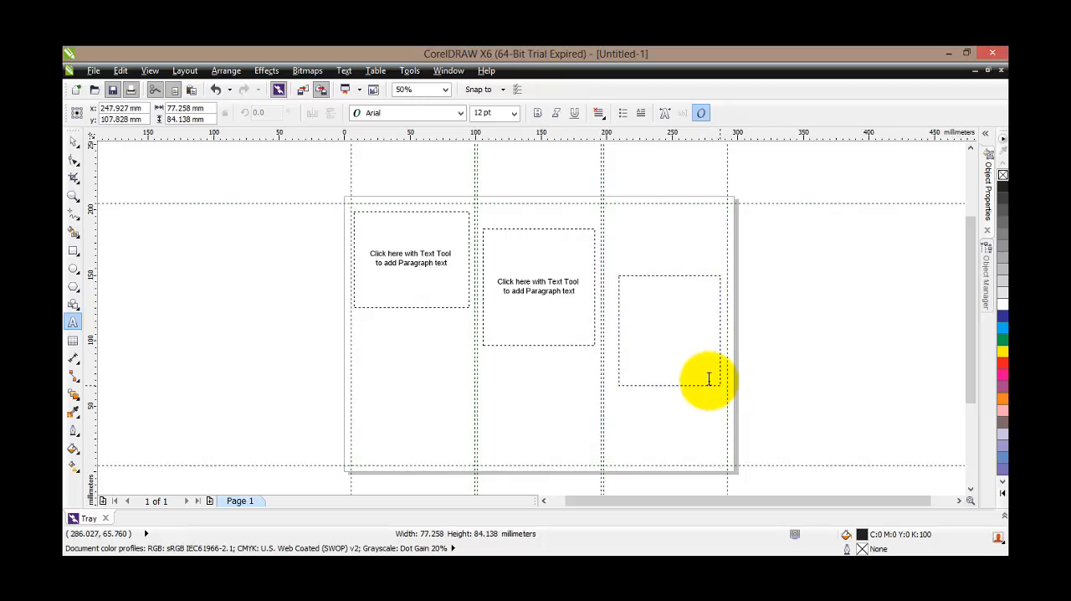
Enter several lines of placeholder text in the first column's text frame
click(436, 252)
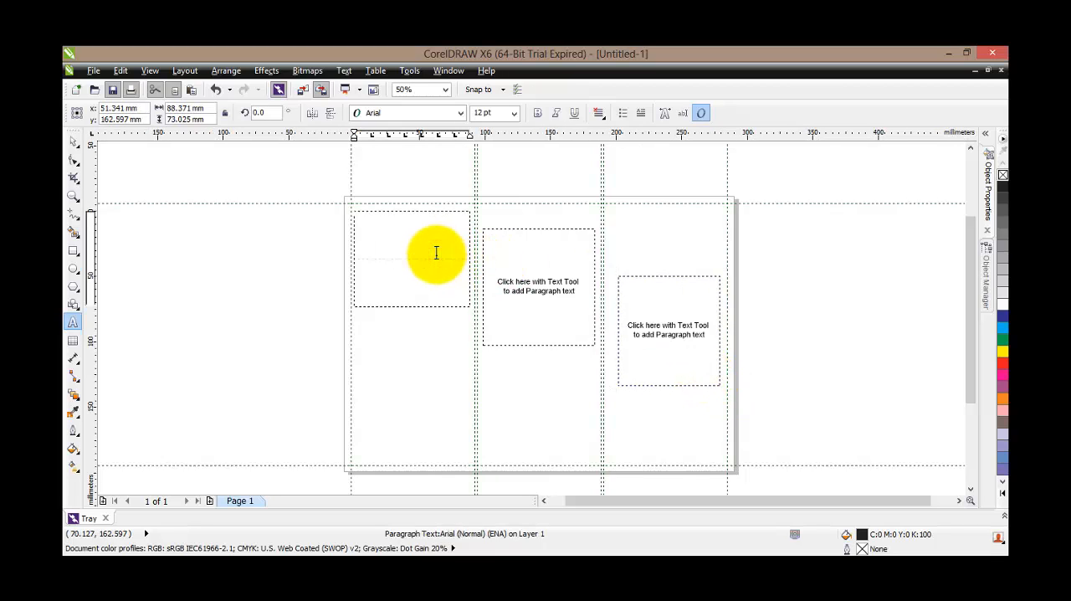
text(fhsjbljfhasl;fdsfdsaljf;sajfdsajfdsa;fjjdsa;fj)
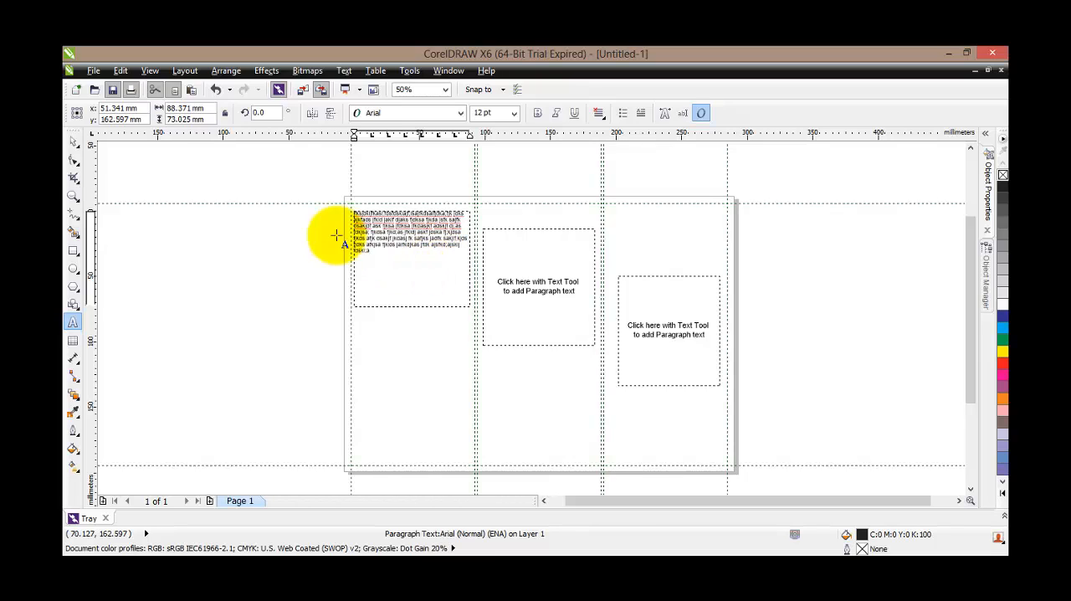
Shorten the first column's text frame from below to about 23 mm high so its text overflows
click(74, 144)
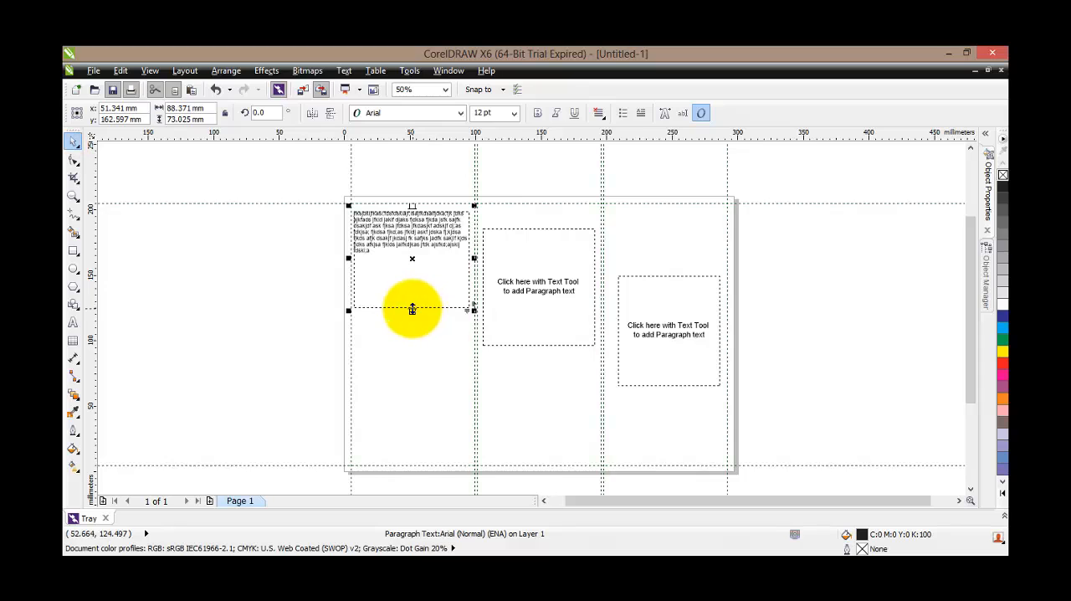
drag(411, 310, 413, 245)
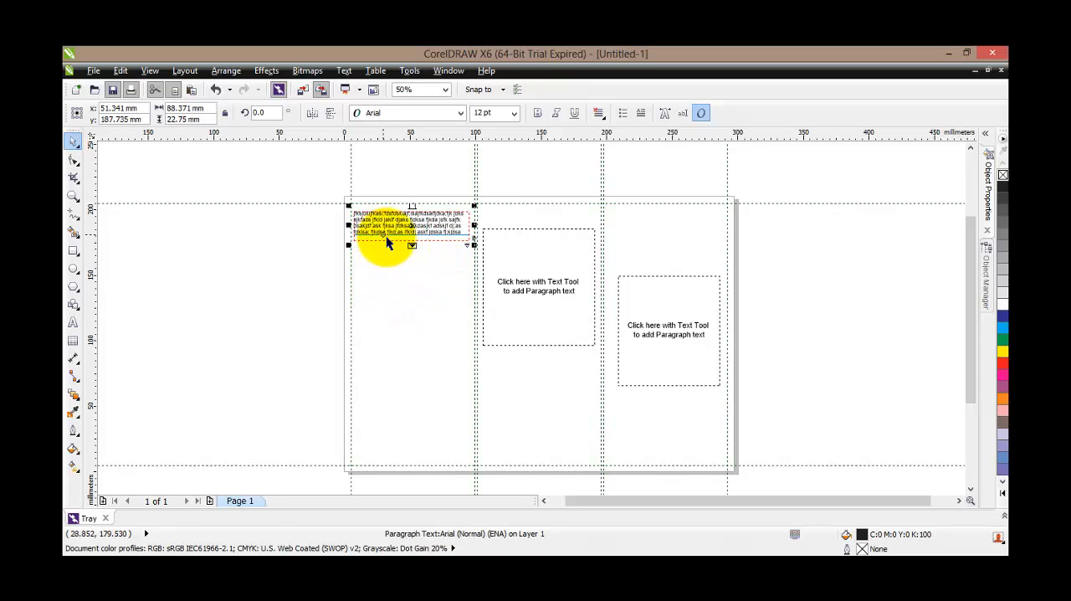
scroll(398, 238, up, 2)
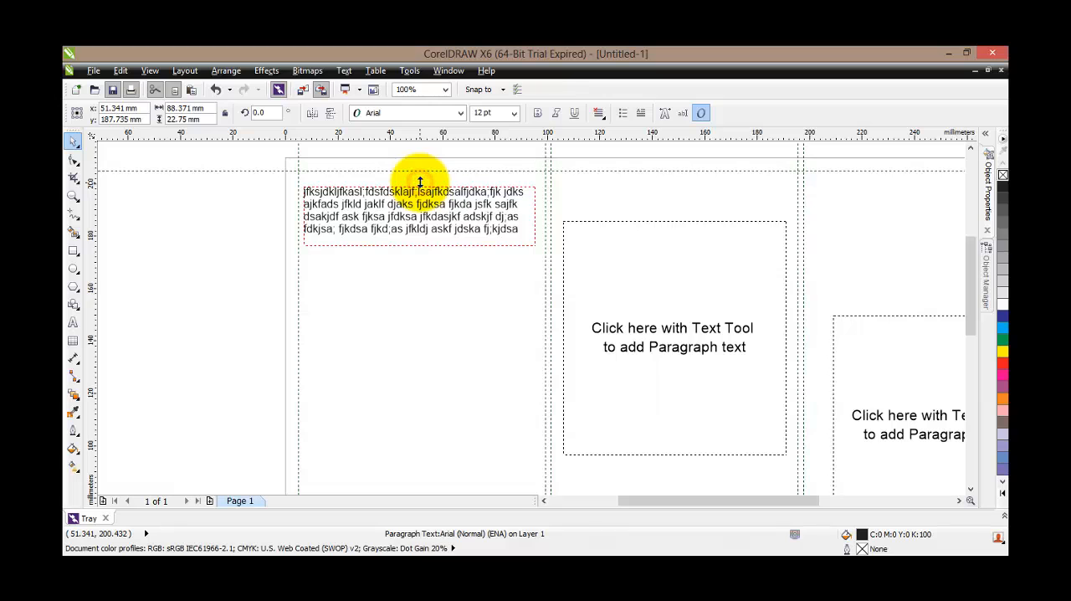
mouse_move(420, 181)
mouse_down()
mouse_move(425, 124)
mouse_move(413, 192)
mouse_up()
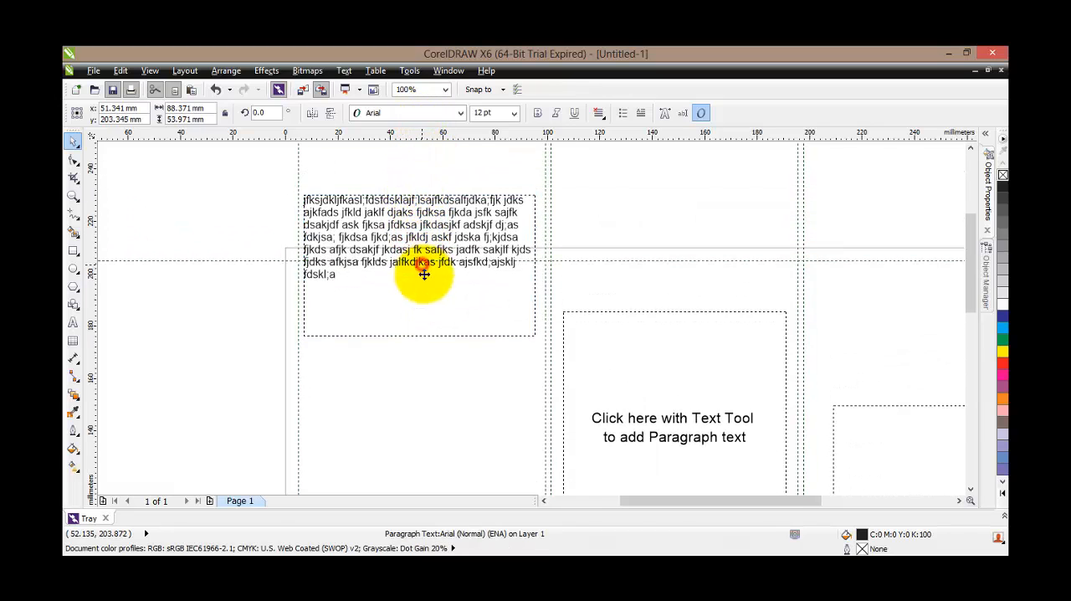
drag(424, 274, 420, 332)
click(216, 90)
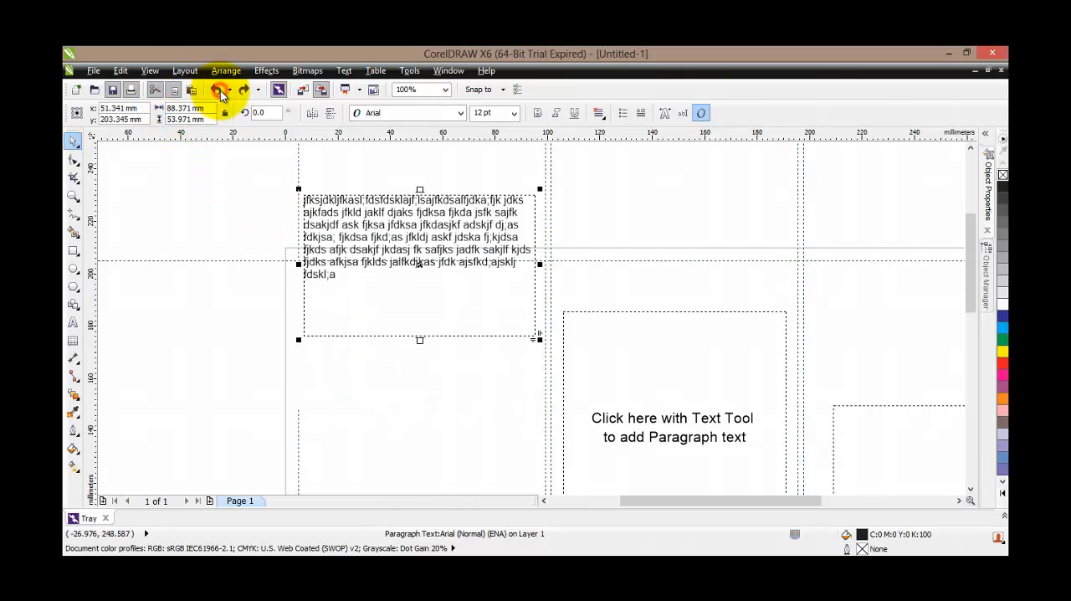
click(217, 91)
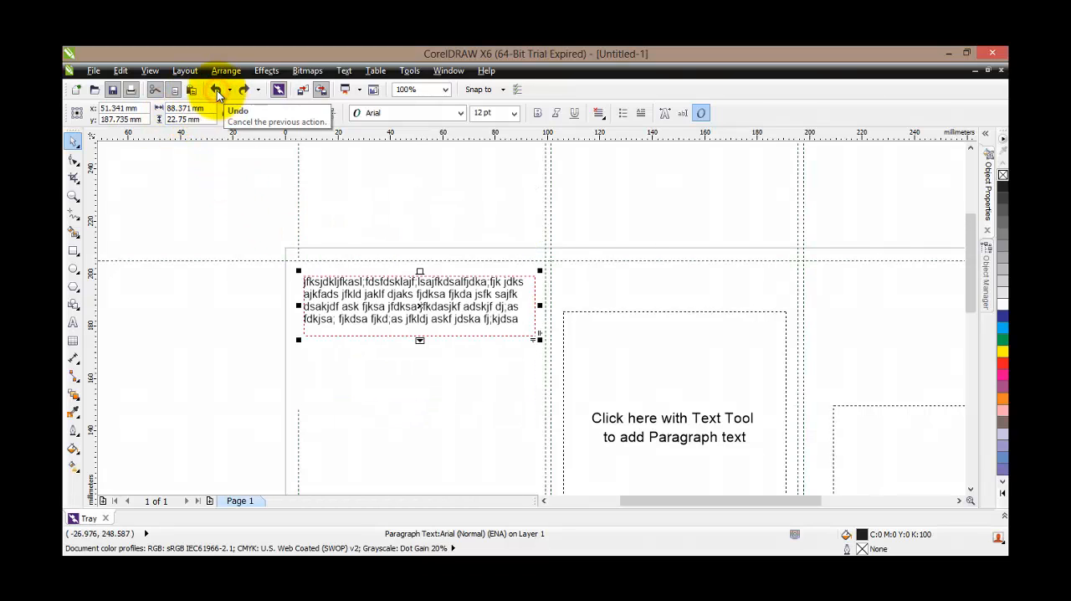
Link the first column's overflowing text to the middle frame and shorten the middle frame to about 13 mm high
click(418, 339)
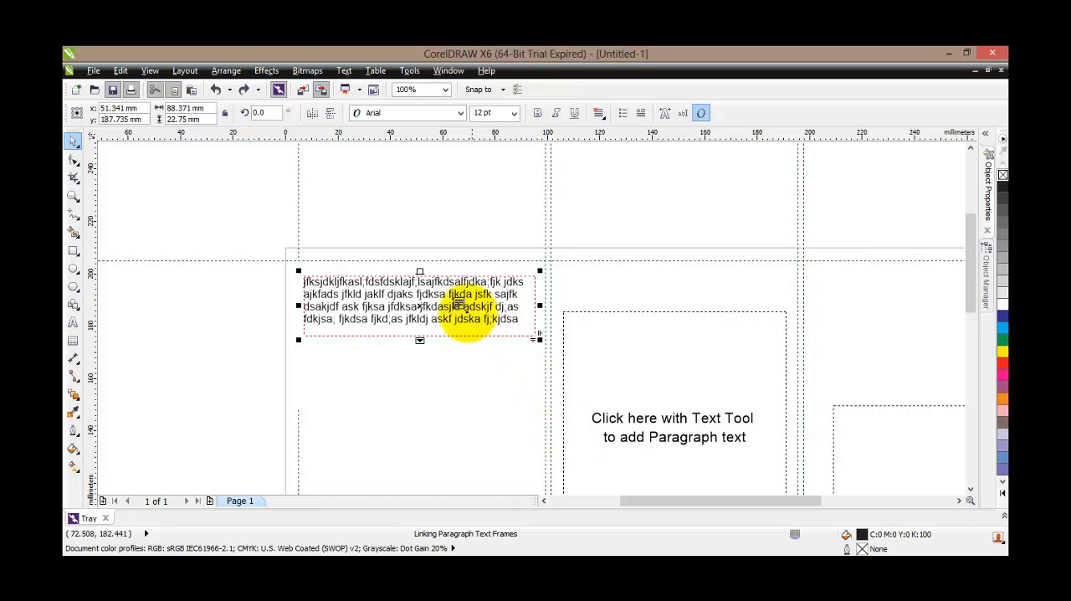
click(572, 389)
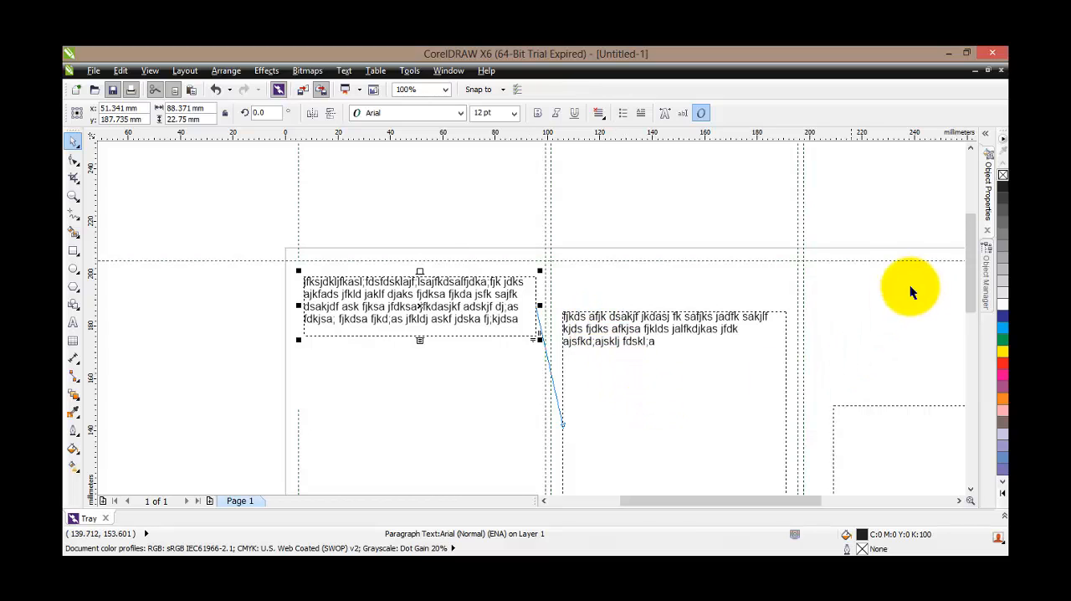
drag(969, 255, 969, 299)
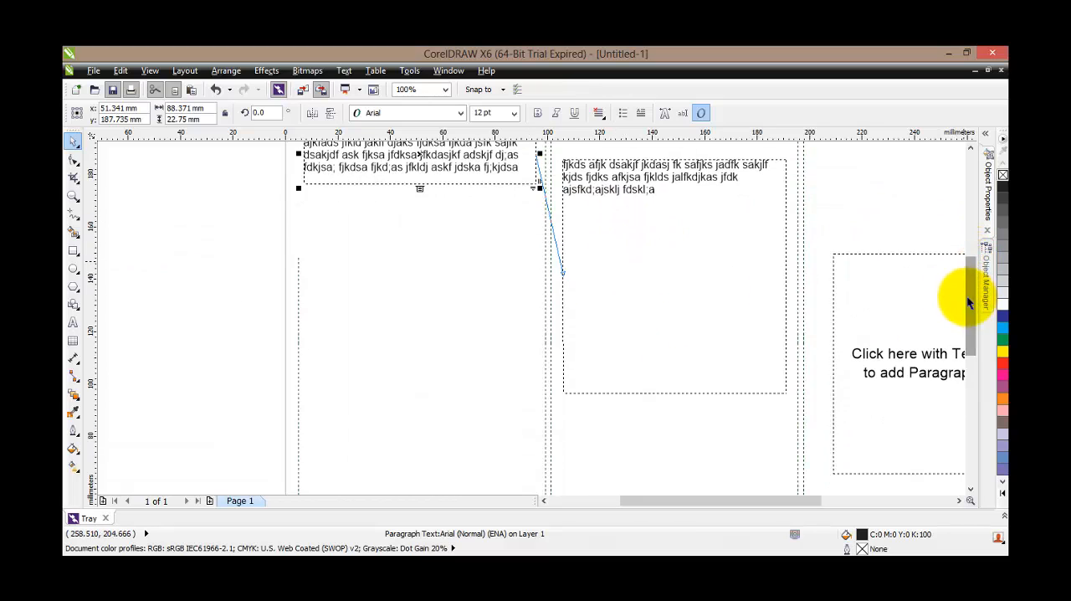
click(73, 140)
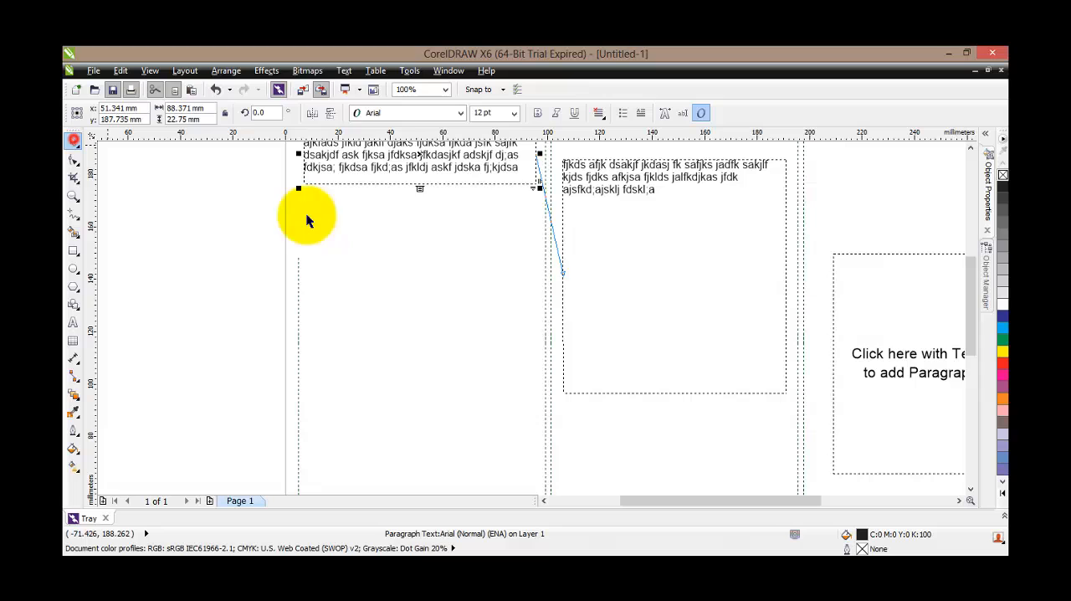
click(619, 294)
drag(675, 396, 615, 178)
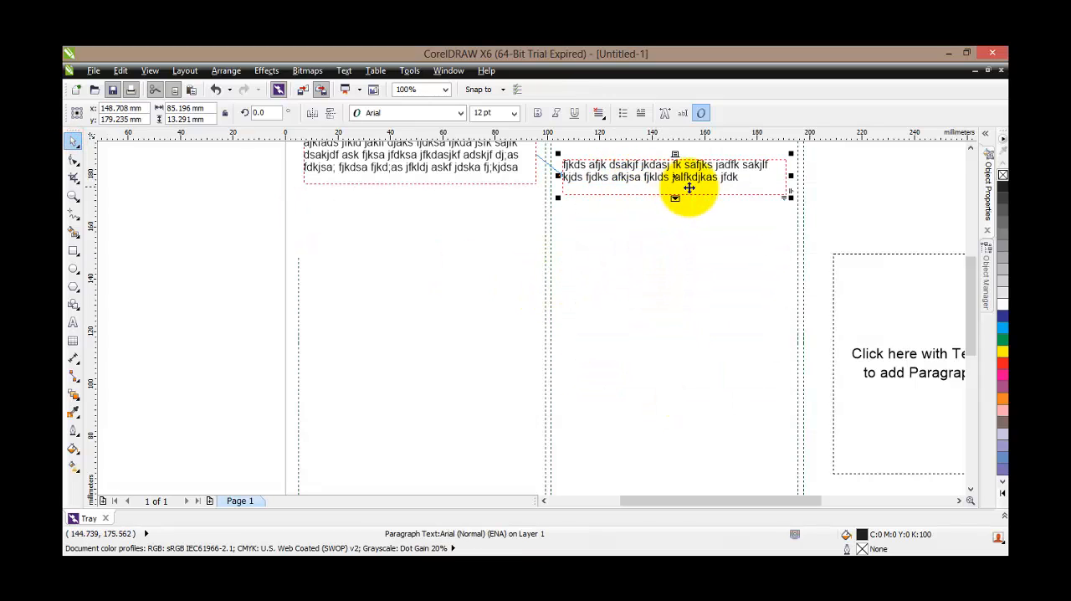
Link the middle frame's overflowing text to the third column's text frame
drag(972, 289, 969, 267)
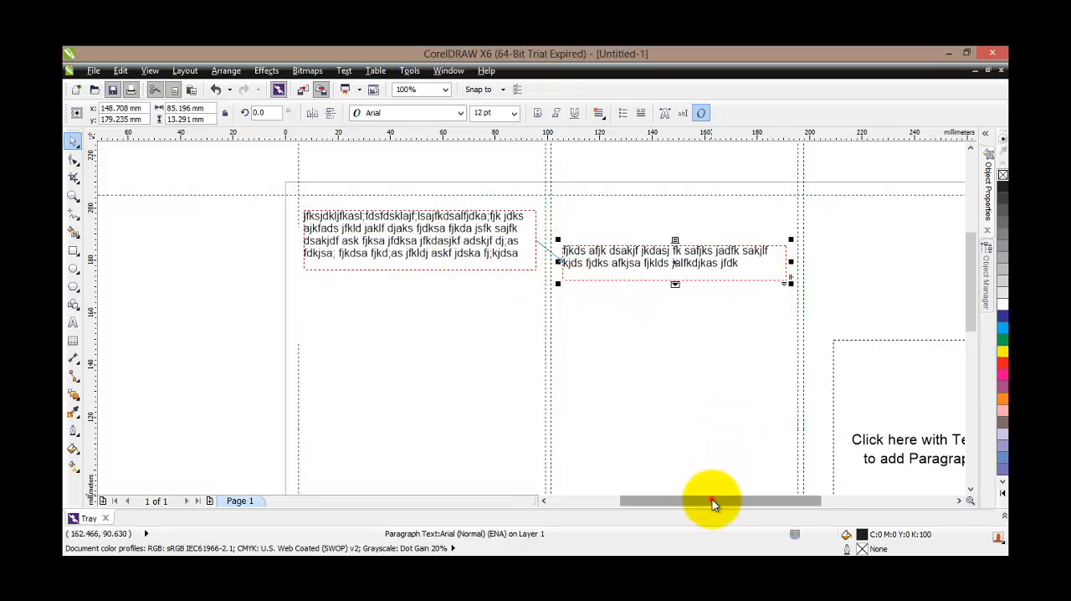
drag(712, 500, 772, 499)
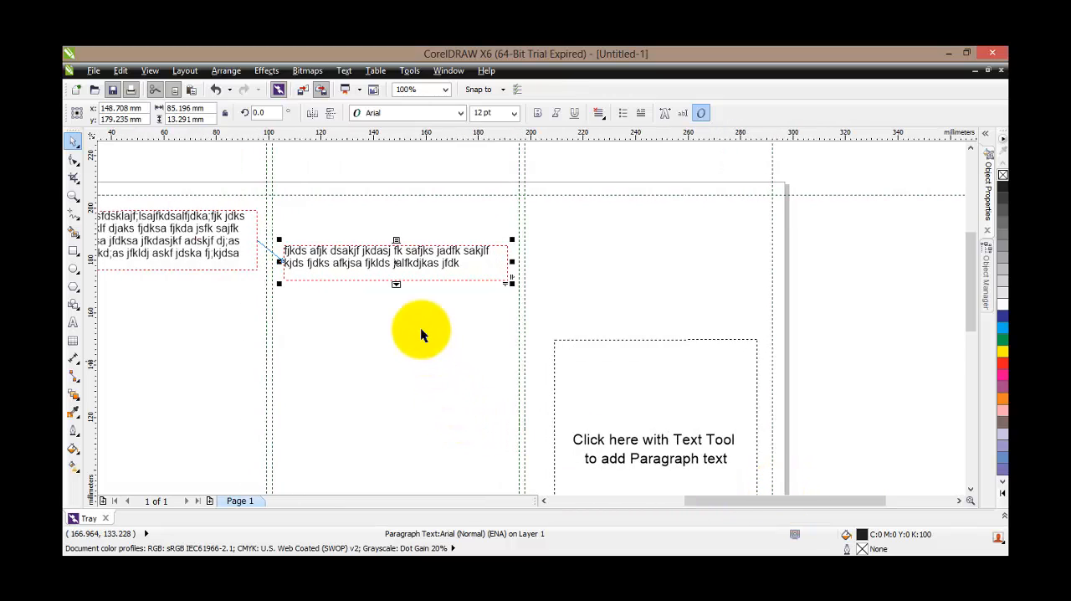
click(395, 284)
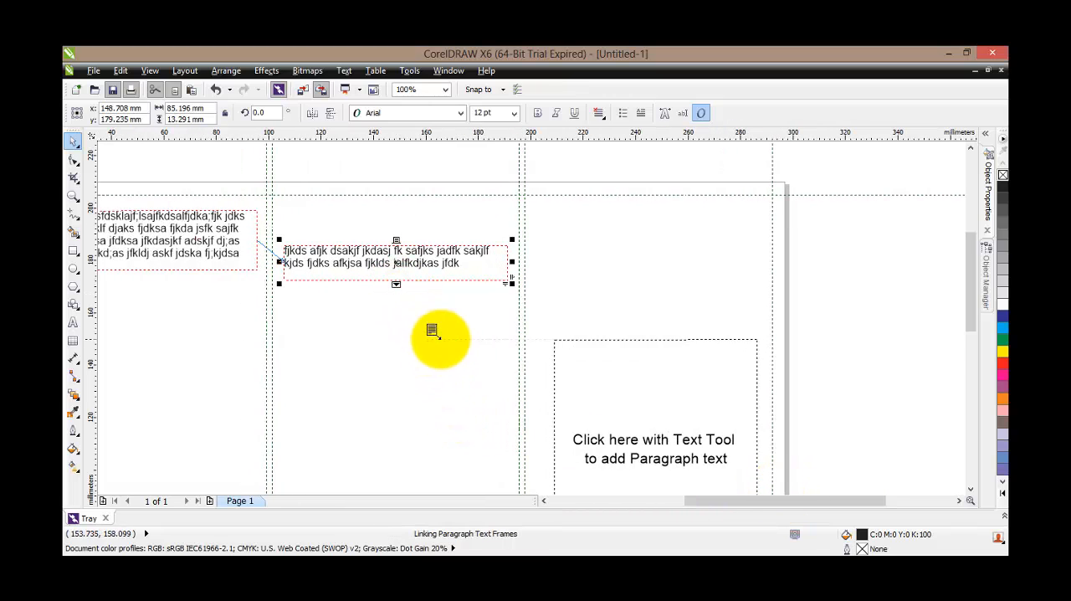
click(560, 368)
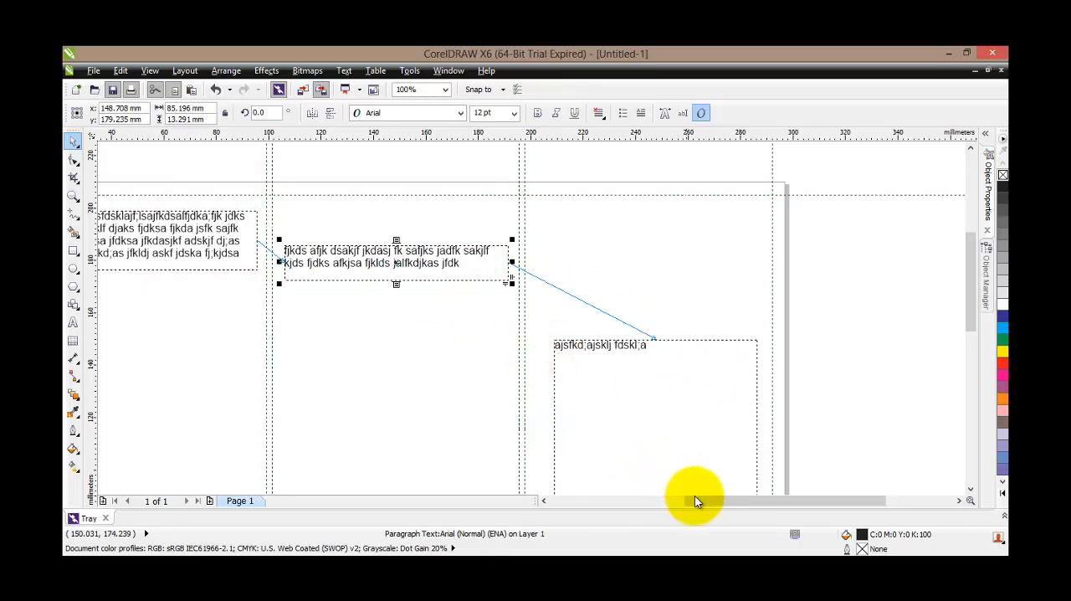
Insert more placeholder text mid-paragraph in the first column's frame to push text through the linked frames
drag(695, 497, 662, 499)
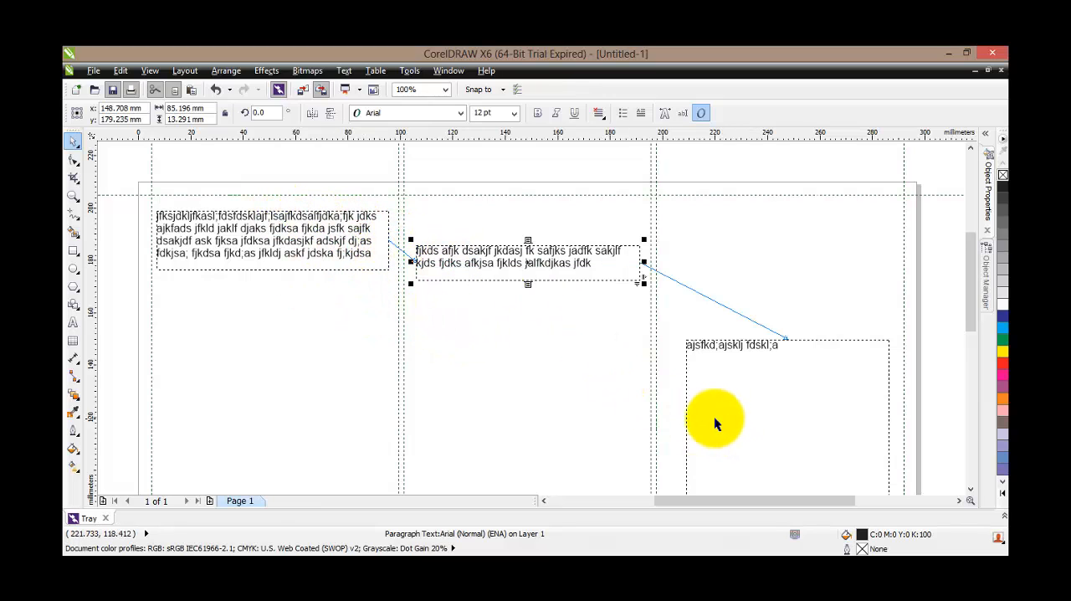
click(297, 235)
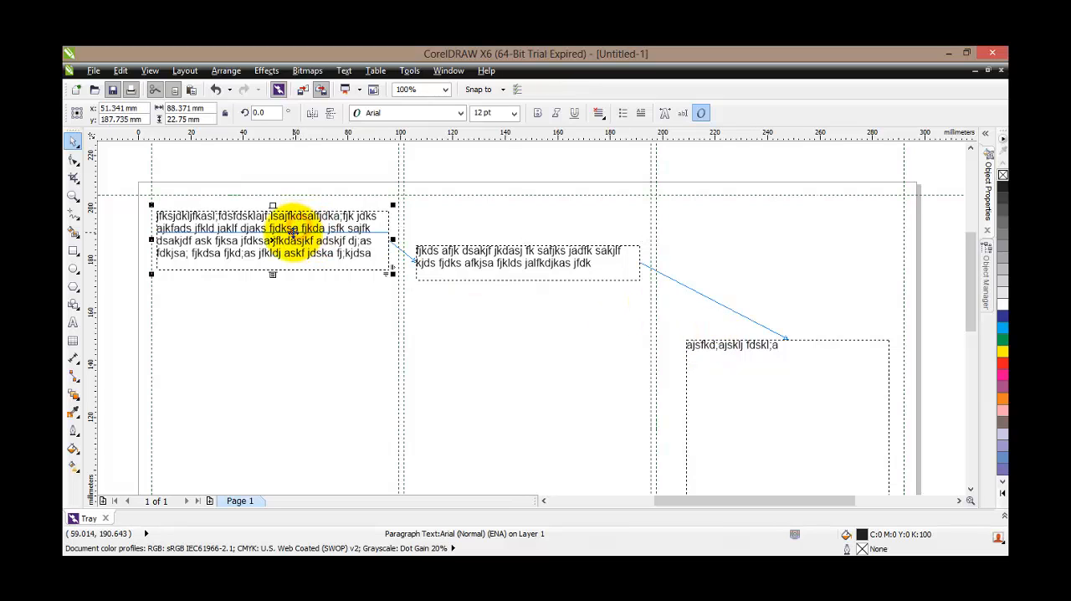
click(293, 235)
double_click(293, 228)
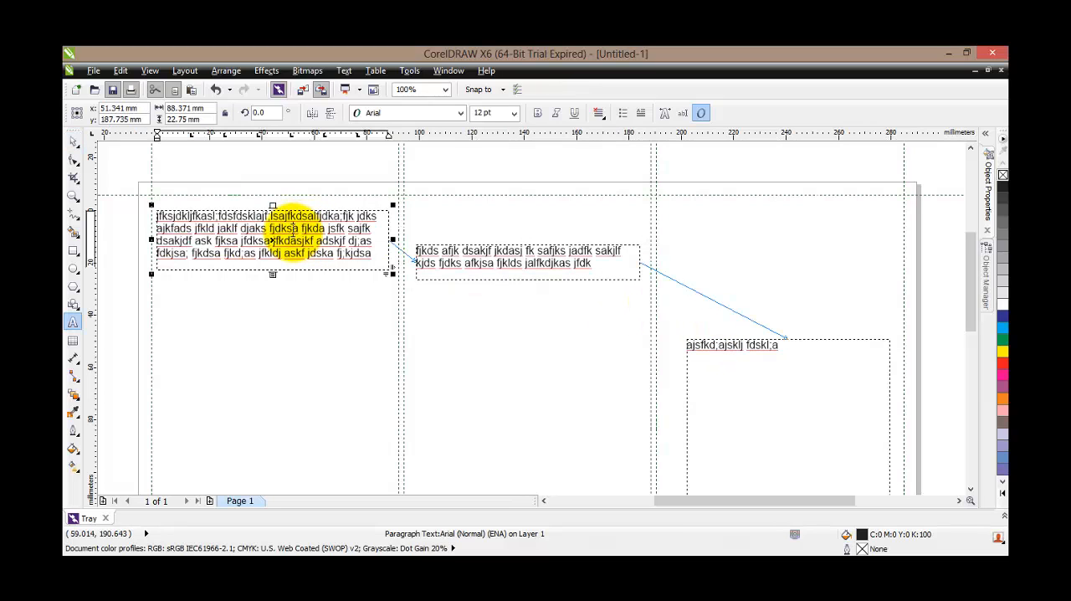
click(303, 235)
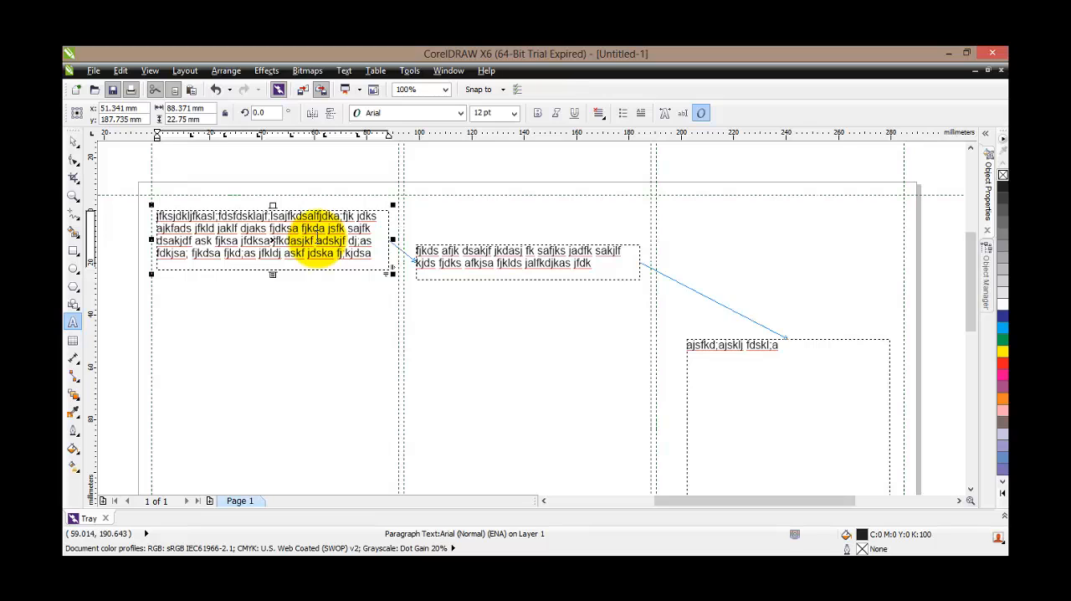
text(ashl hdsakj fhdasj lfhadsj fklahdfjahfj shd fkjahfjdks alhfjkda jsfk sajfk )
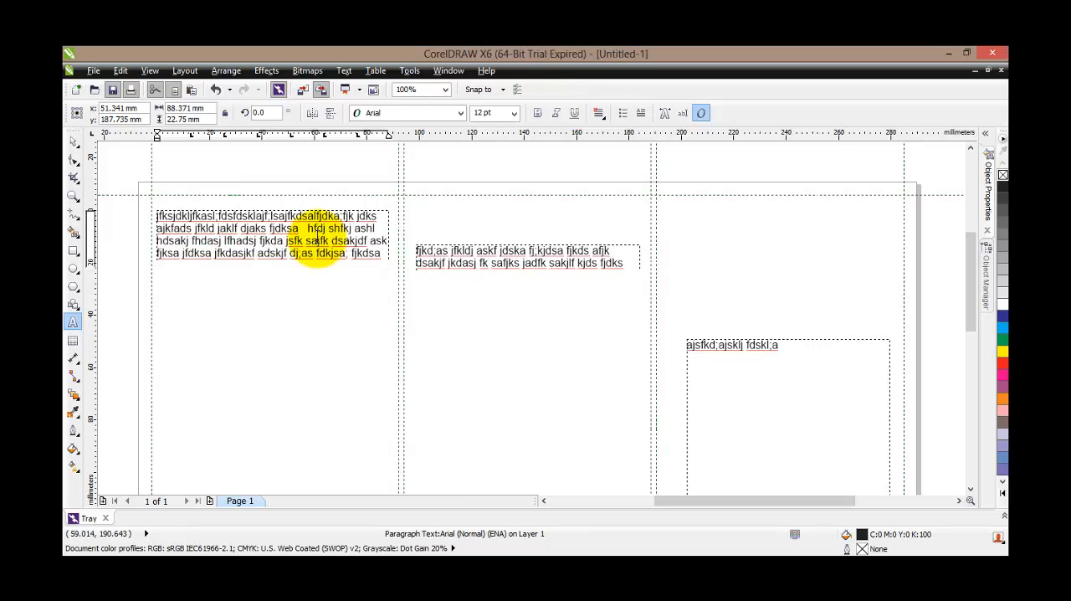
text(fj dsha fhak fhdakjlf dhsai fhjal fdh)
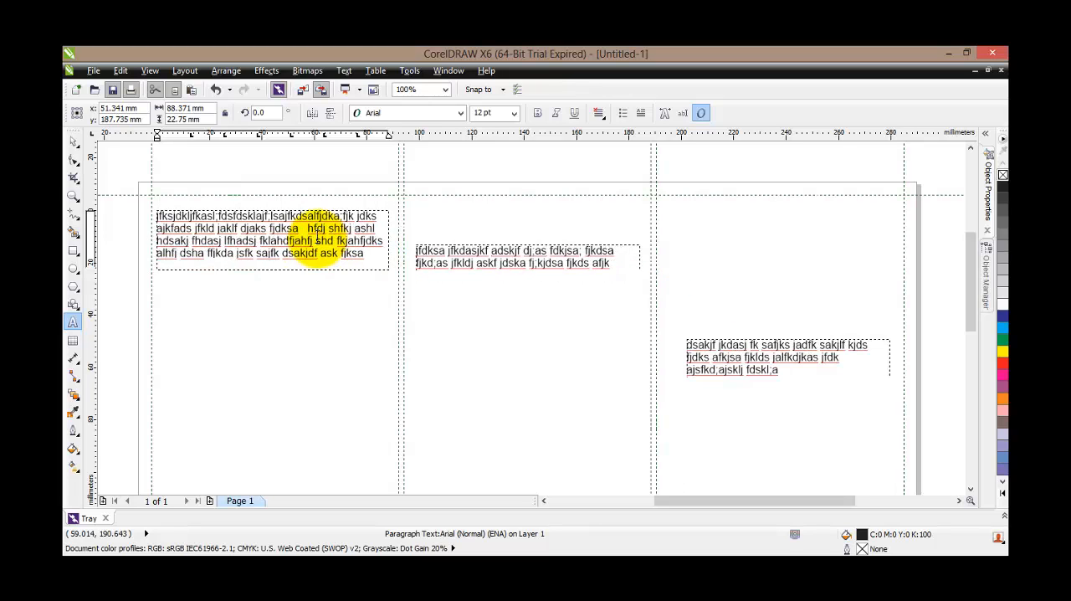
text(jah fjkda)
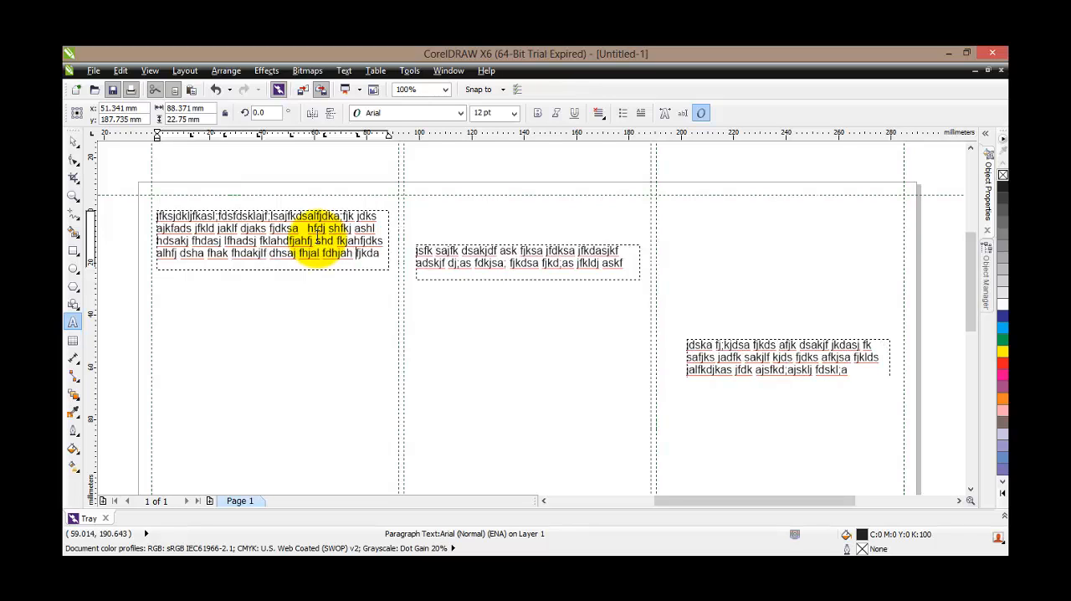
Add more placeholder text inside the first column's frame, end it with a paragraph break, and finish editing the text
key(Return)
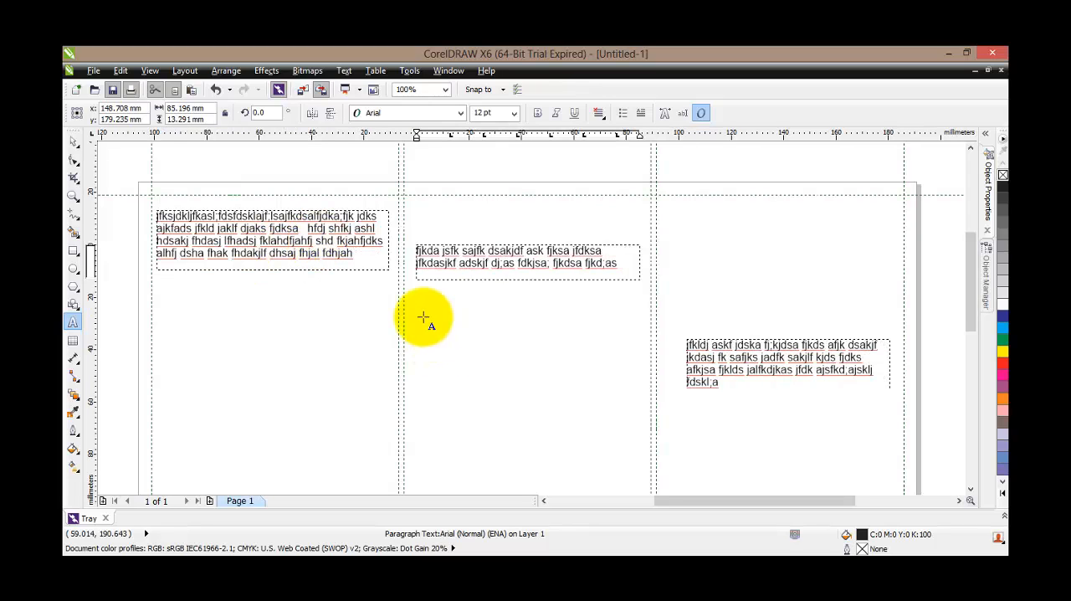
key(Escape)
click(71, 137)
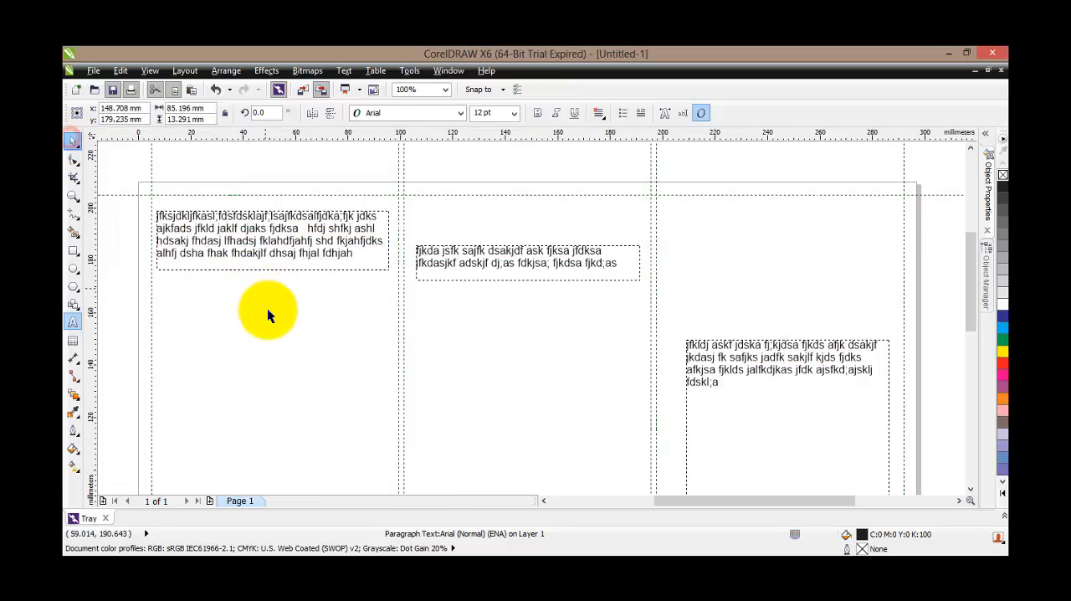
click(266, 308)
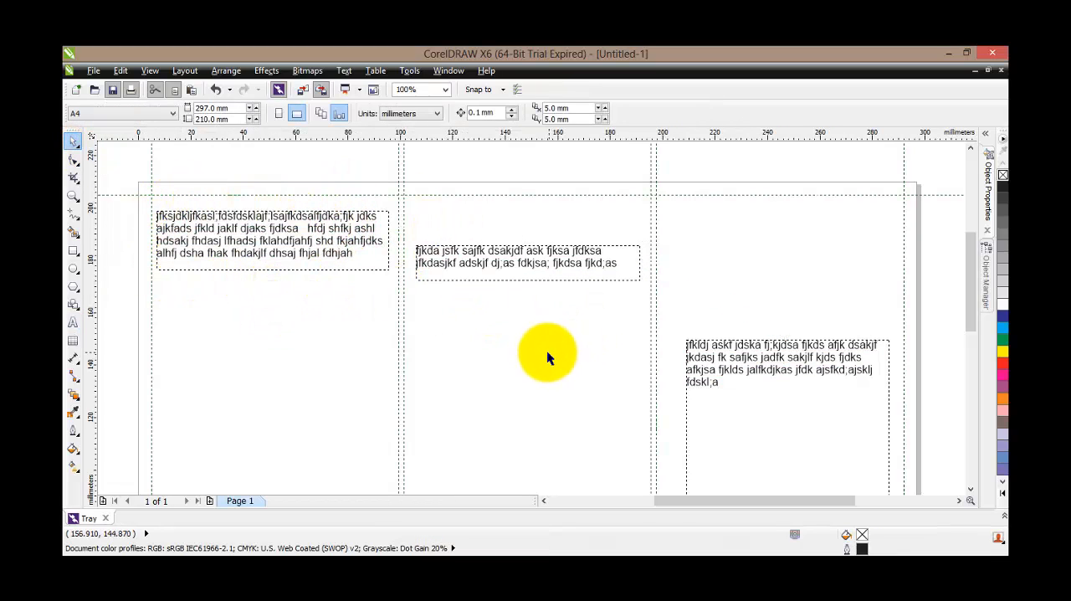
Add a second page after Page 1 and compare the two pages' column guidelines
scroll(545, 351, down, 2)
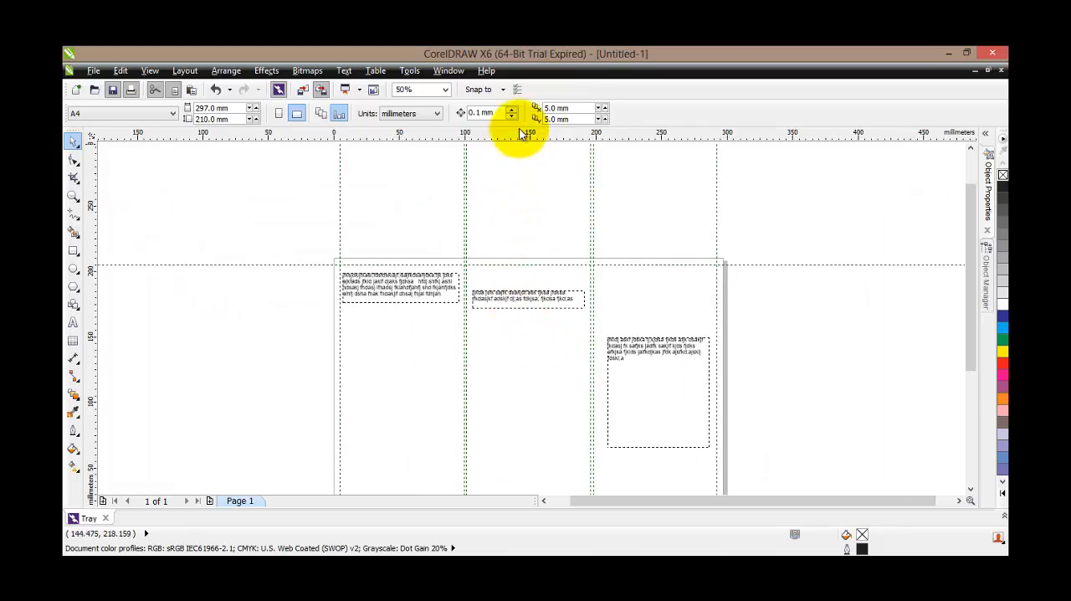
click(446, 90)
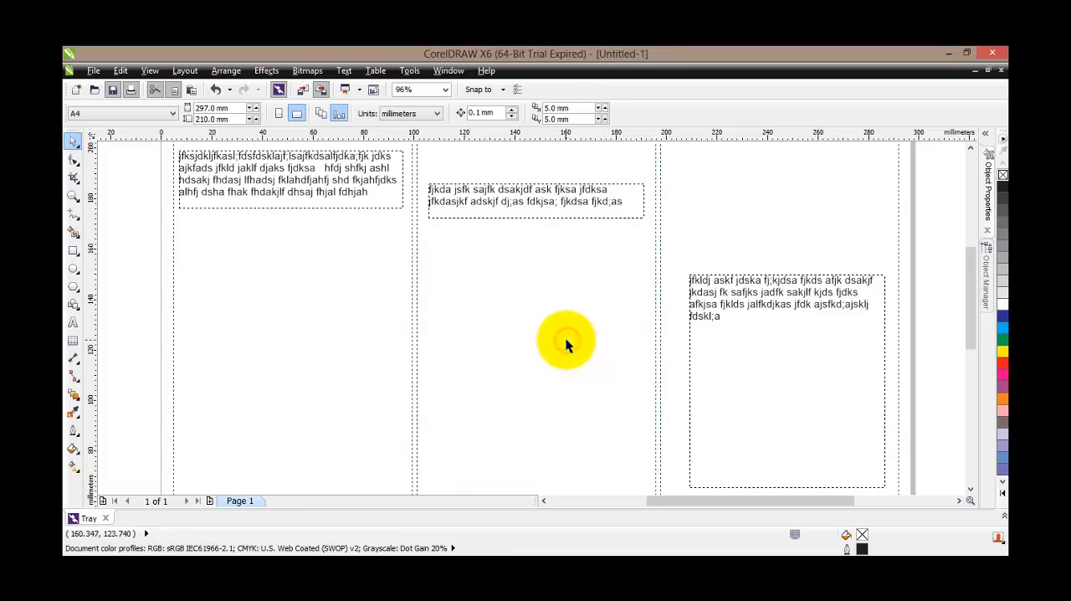
scroll(565, 338, down, 3)
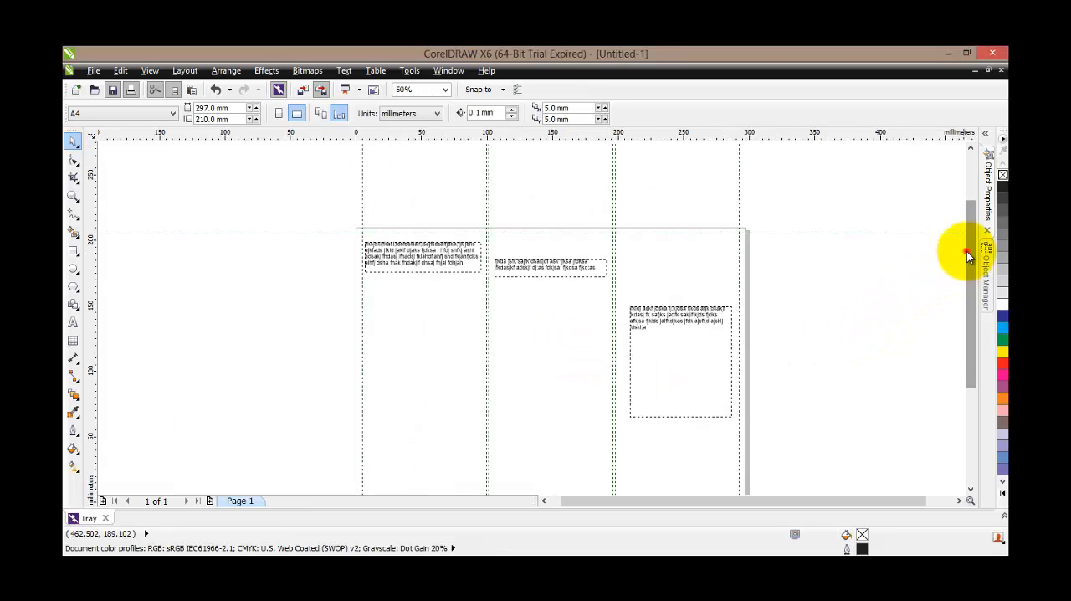
drag(966, 251, 966, 277)
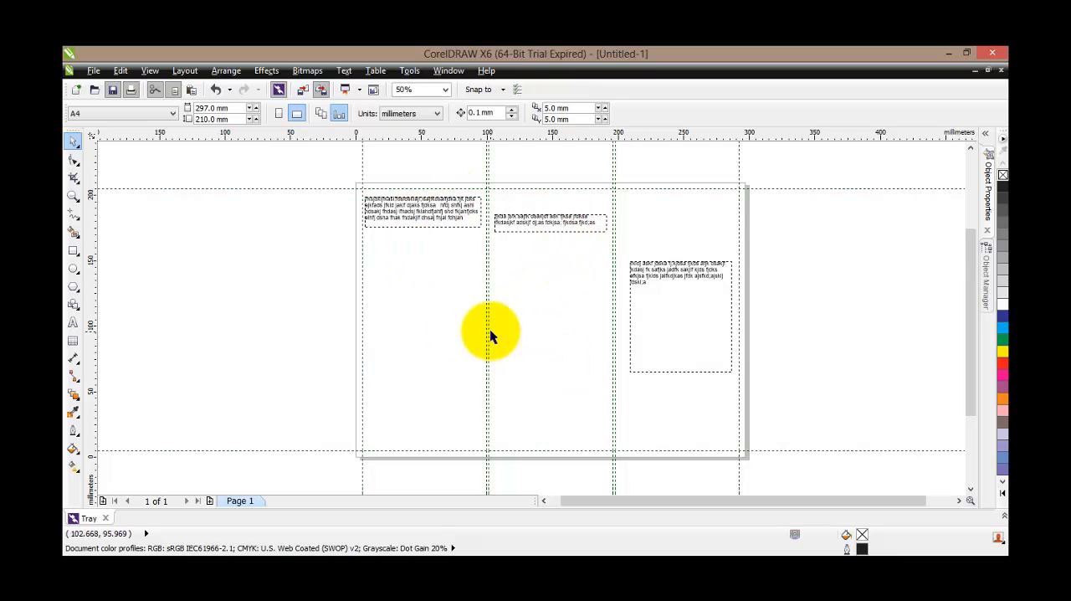
click(210, 502)
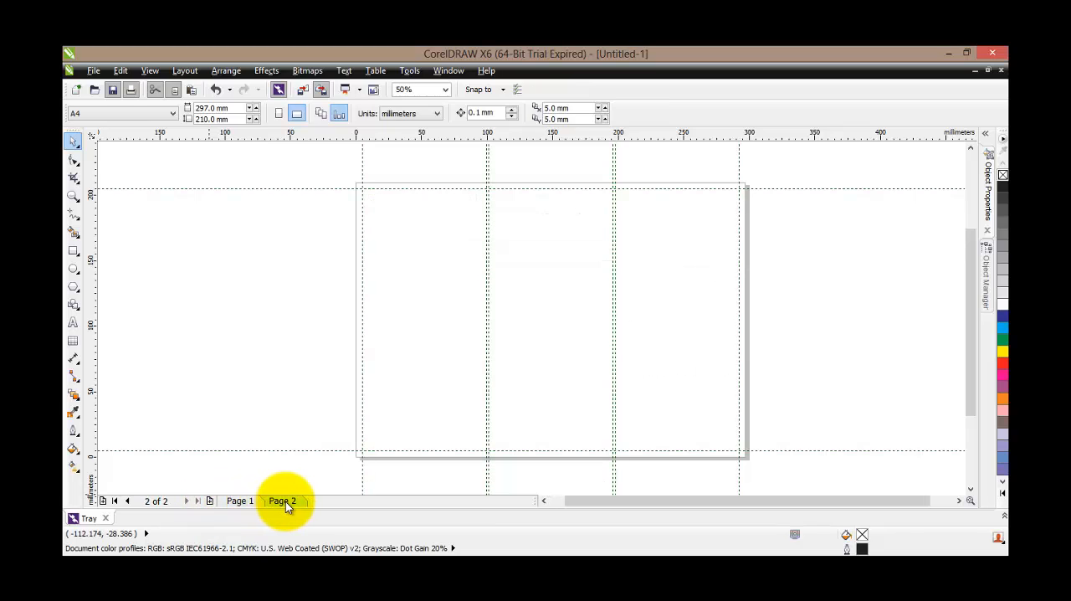
click(235, 500)
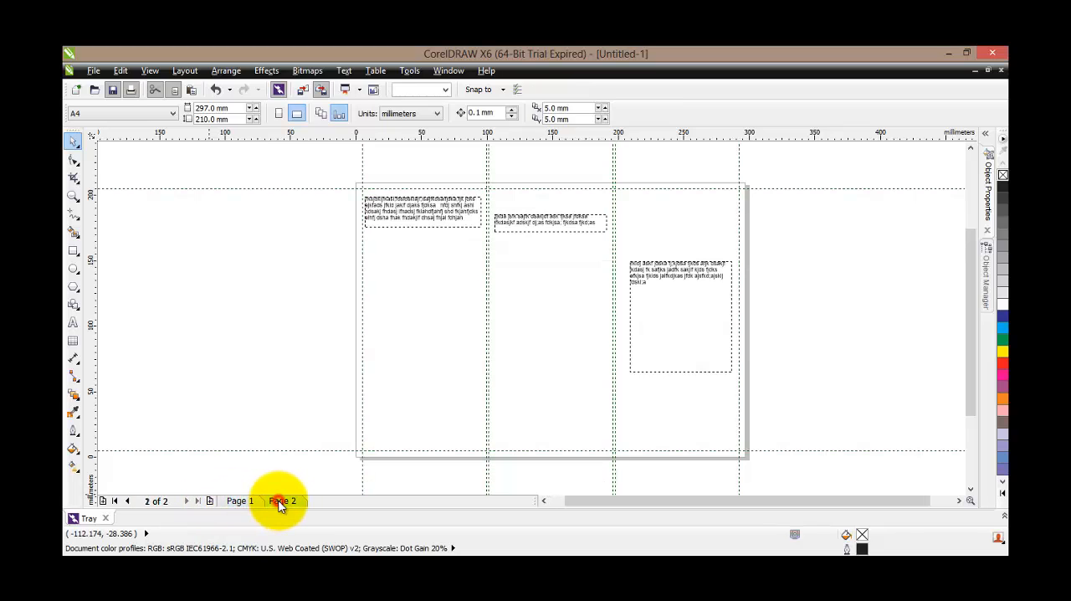
click(281, 500)
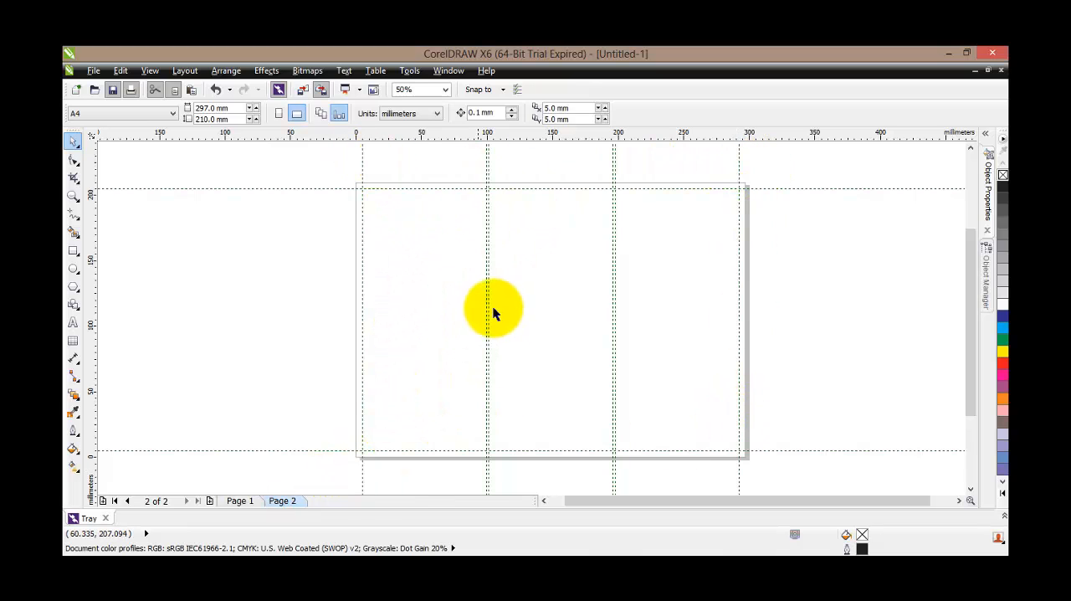
Delete all three linked text frames from Page 1
click(236, 500)
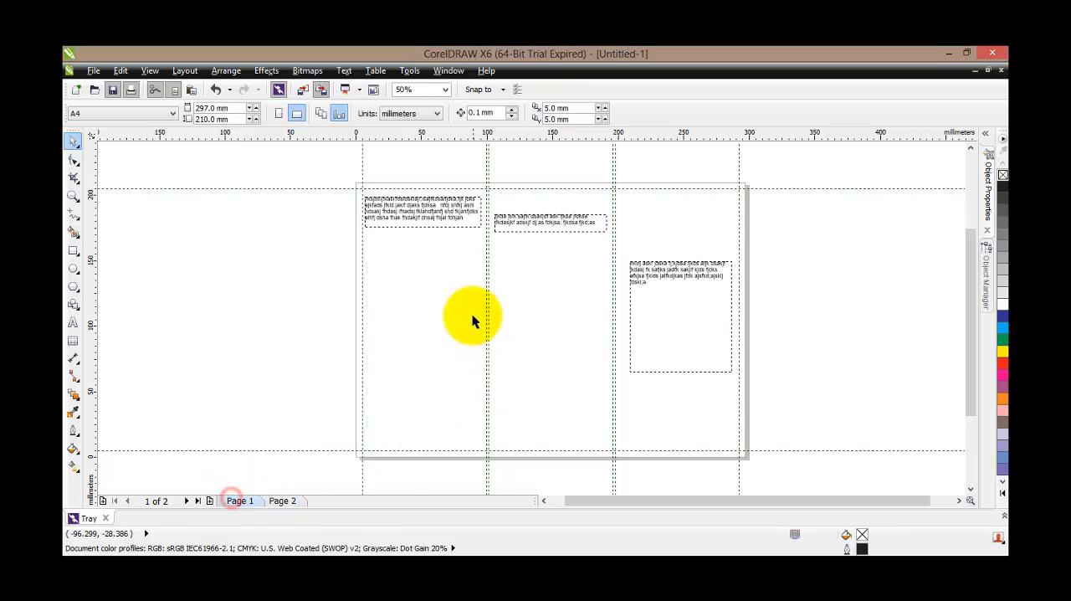
click(456, 224)
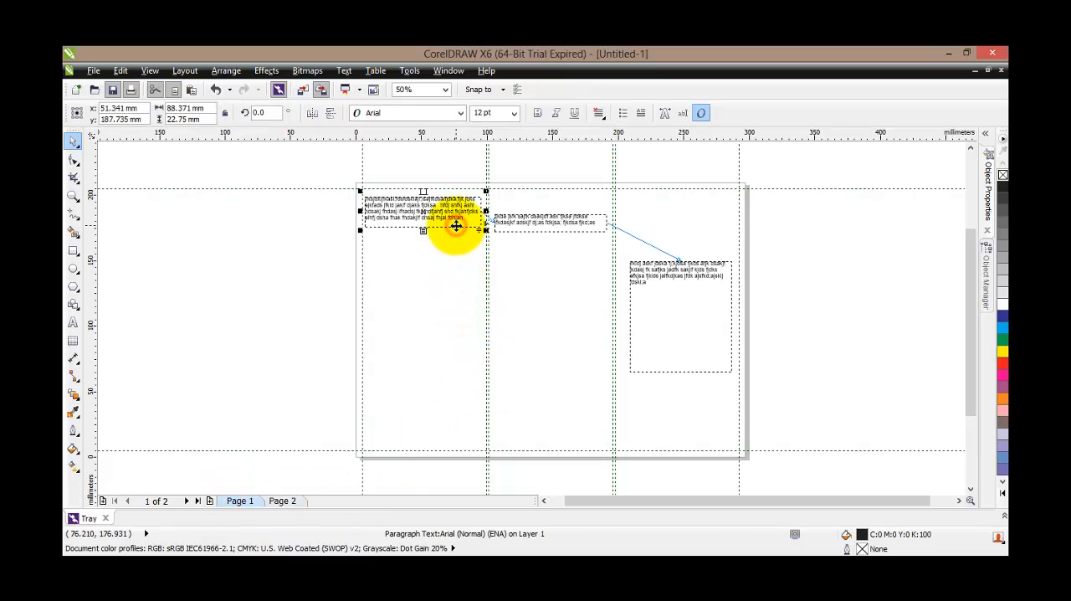
key(Delete)
click(571, 226)
key(Delete)
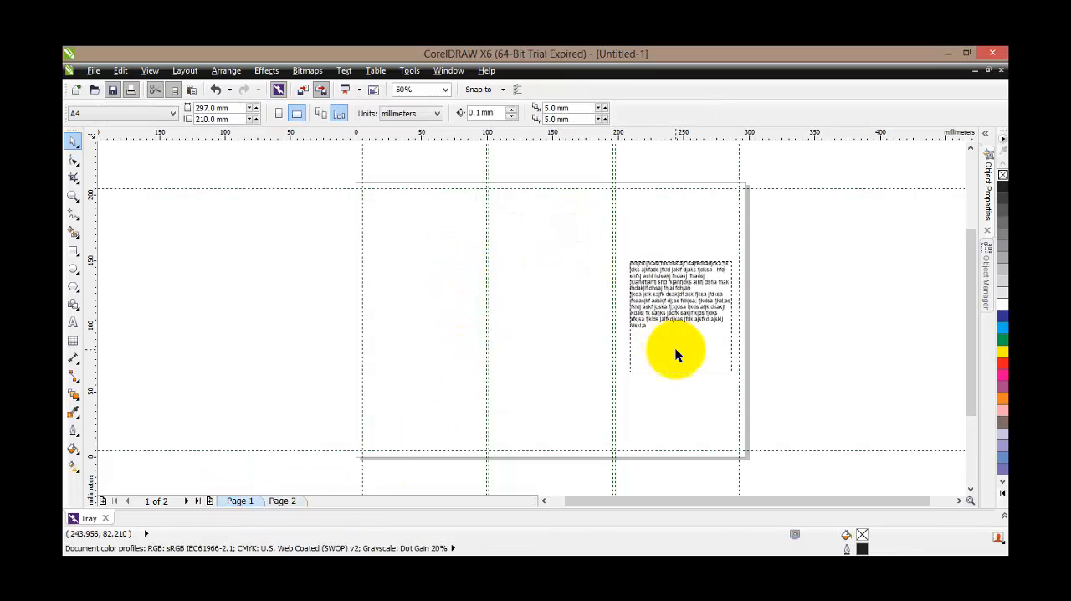
click(677, 352)
key(Delete)
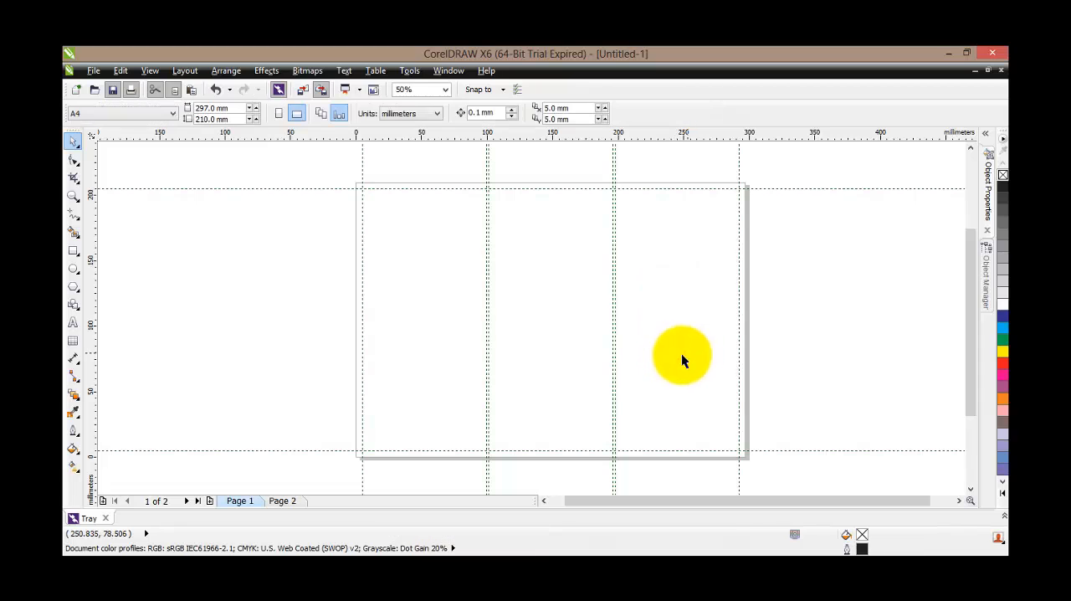
On Page 1, draw a text frame about 33 by 8 mm low in the first column and number the other columns 3 and 4
click(72, 322)
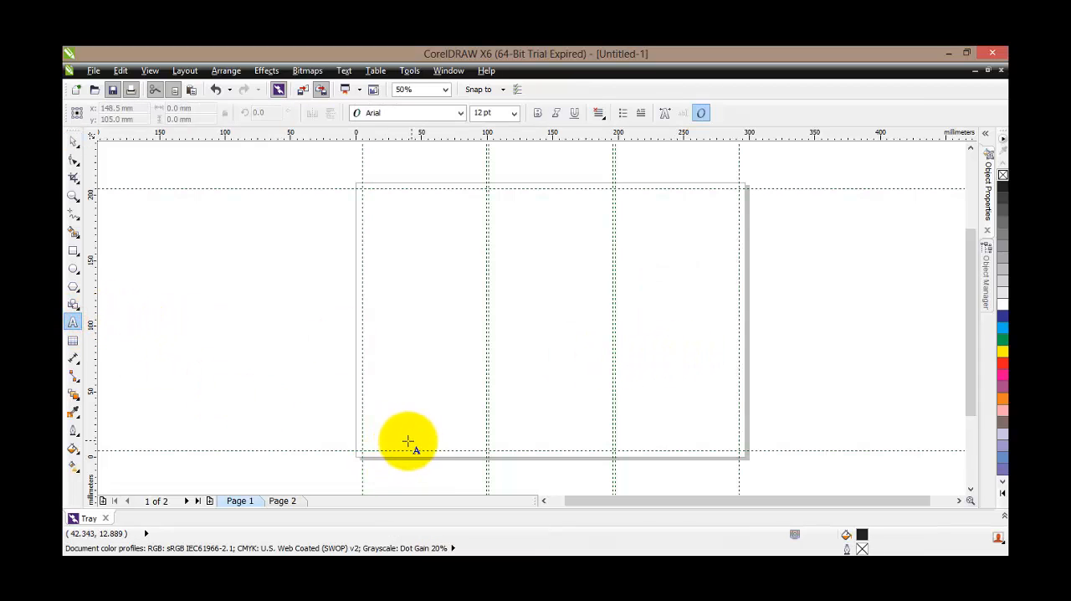
drag(396, 436, 439, 446)
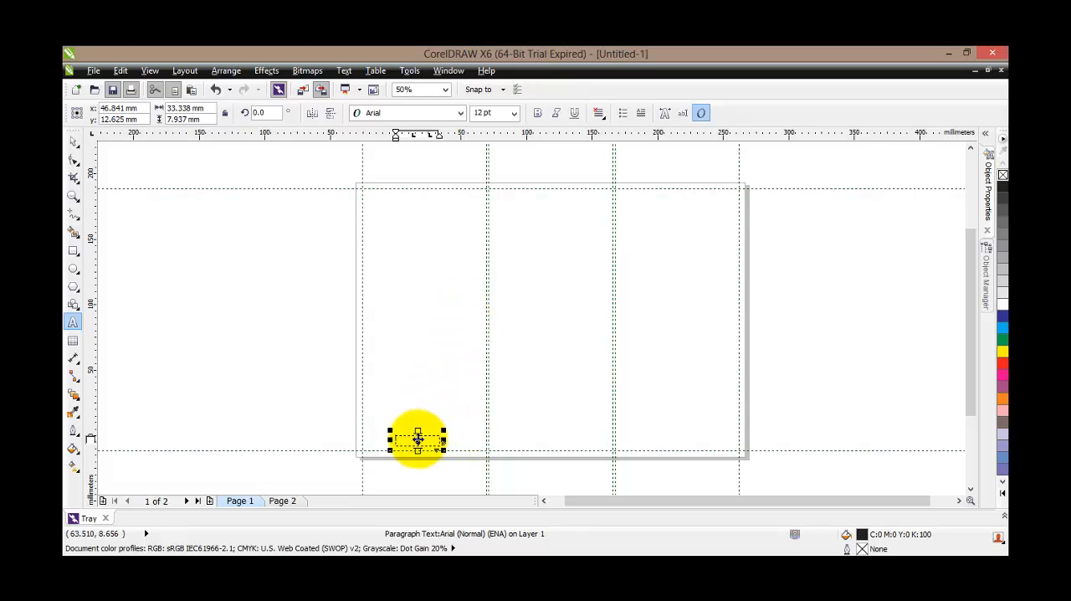
click(545, 436)
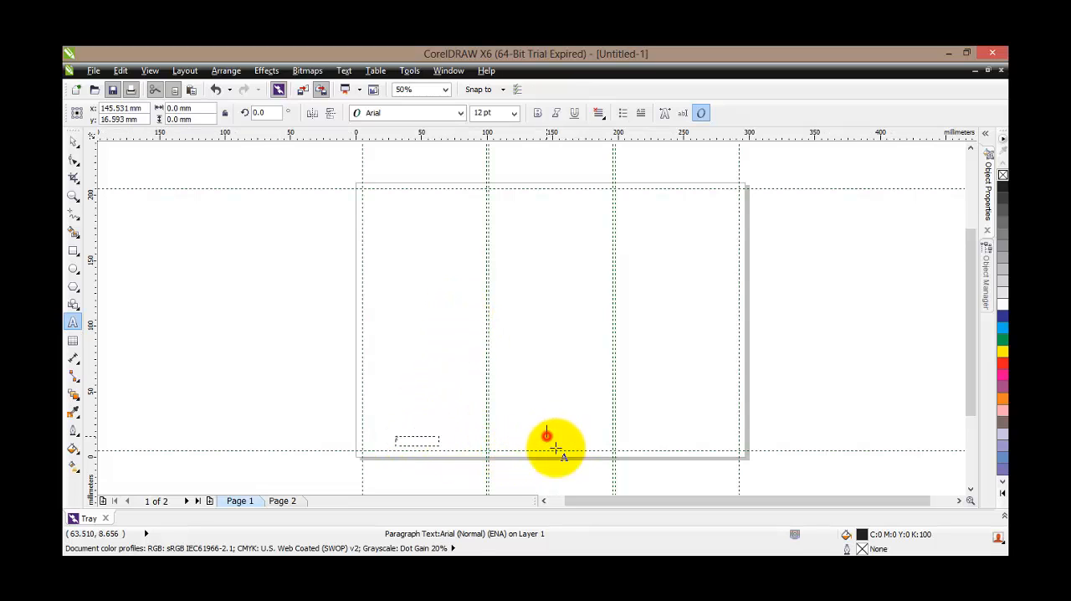
text(3)
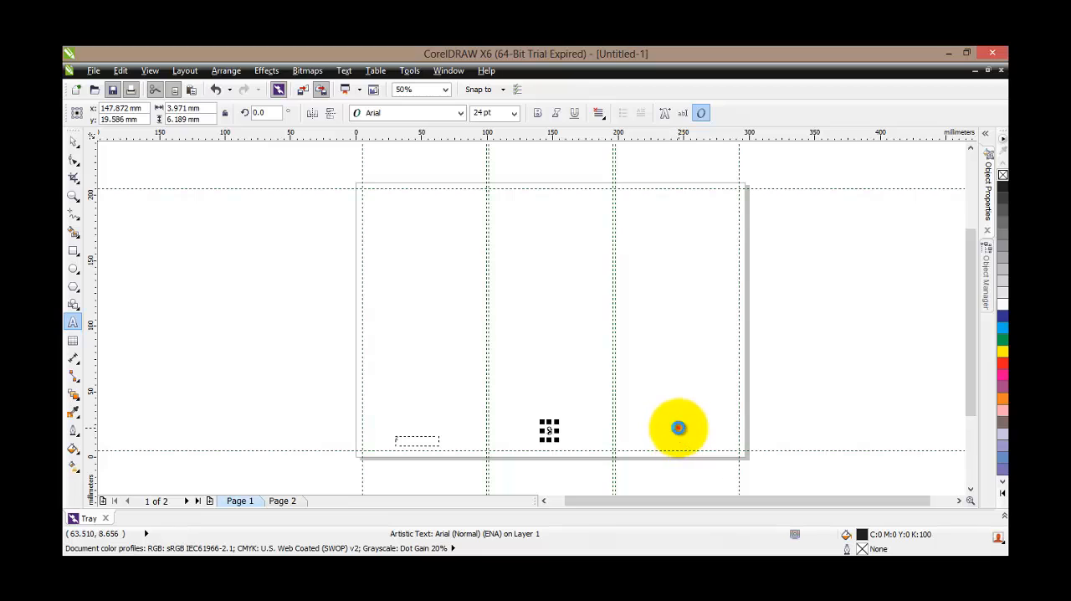
click(677, 427)
text(4)
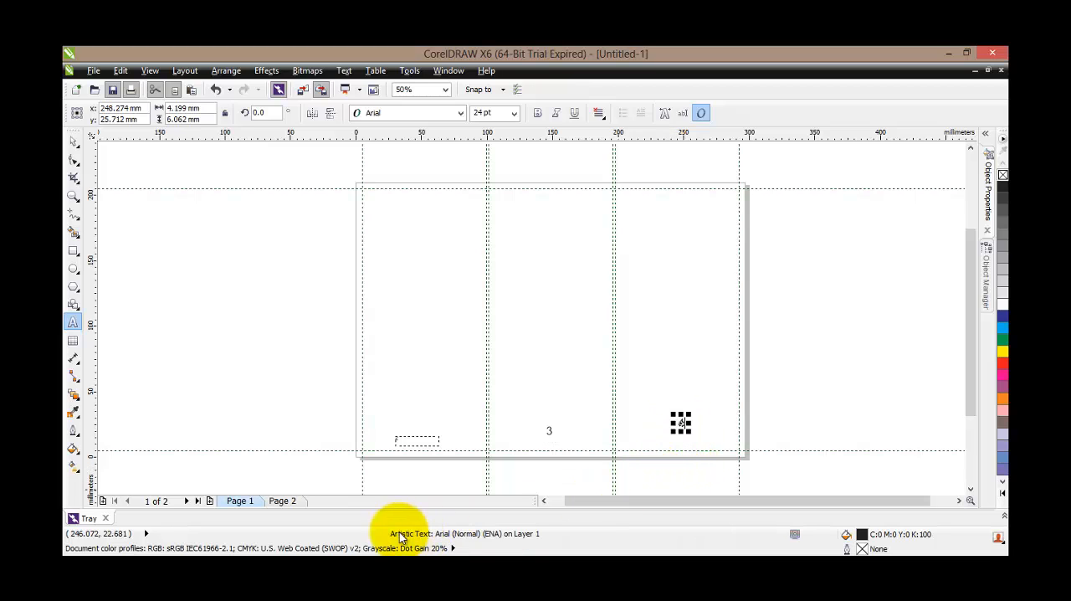
Number the columns on Page 2 as 5, 6 and 1 from first to third, near the foot of the page
click(282, 500)
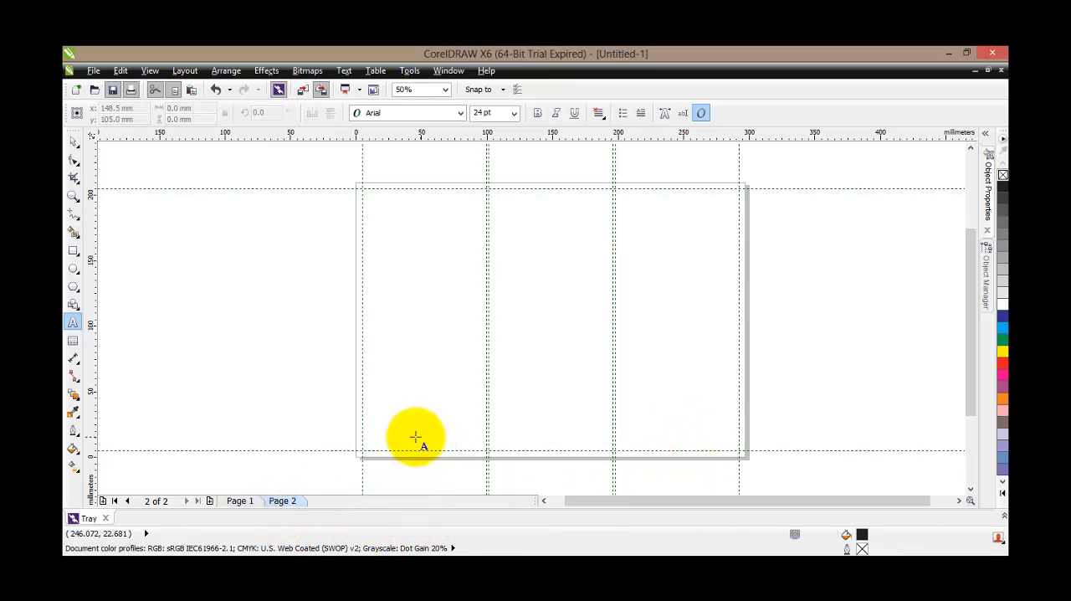
click(412, 435)
text(5)
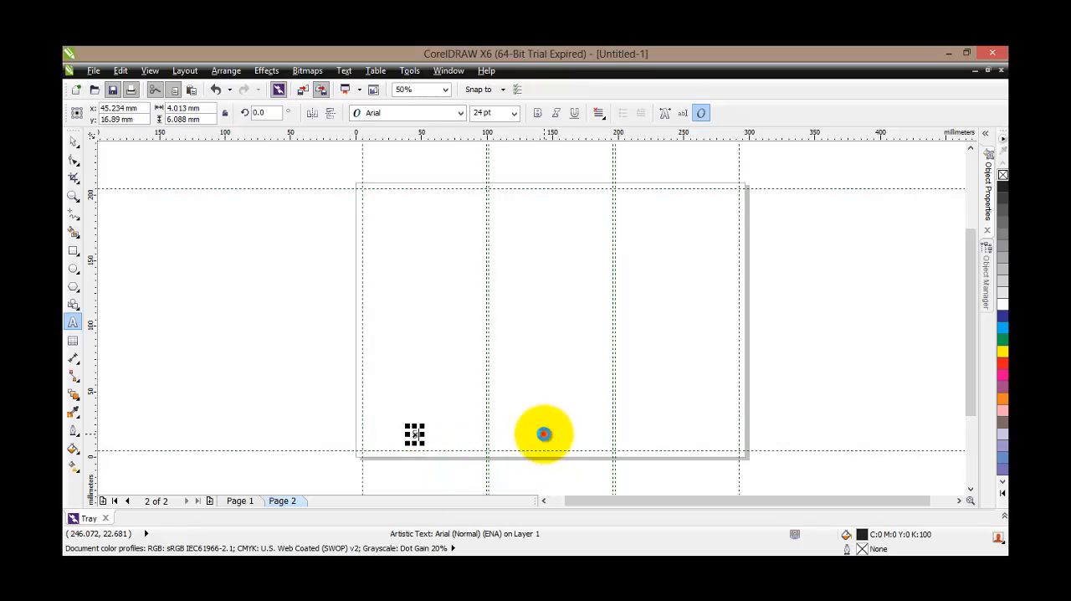
click(544, 434)
text(6)
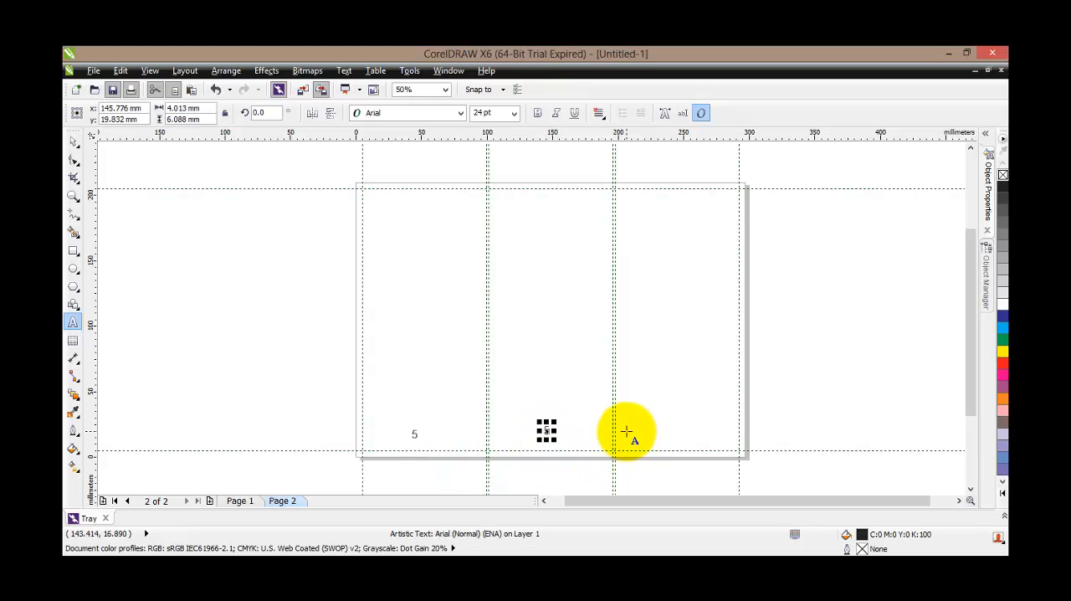
click(674, 438)
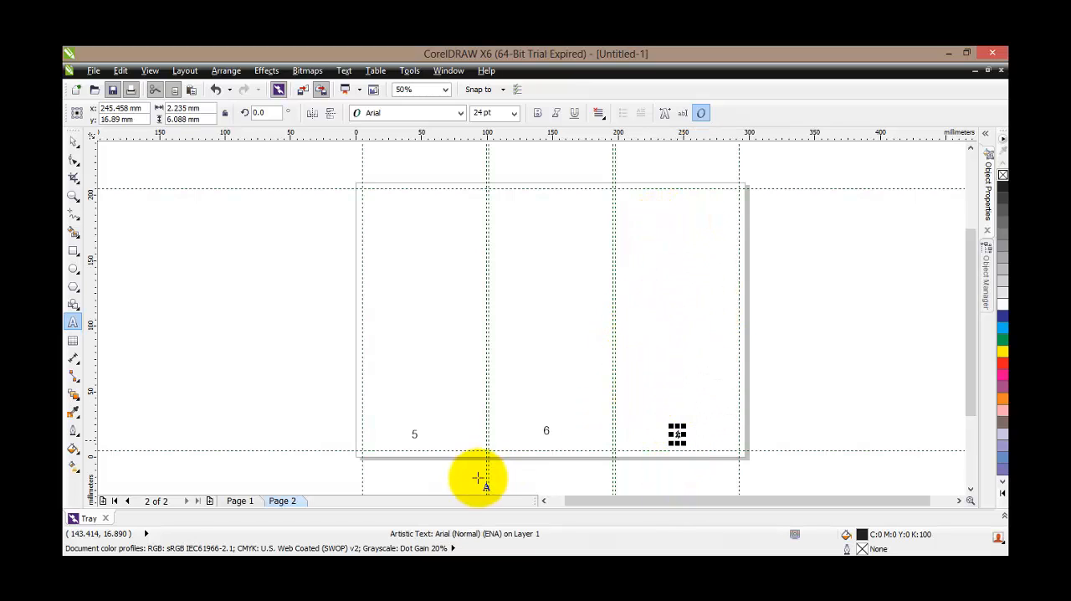
text(1)
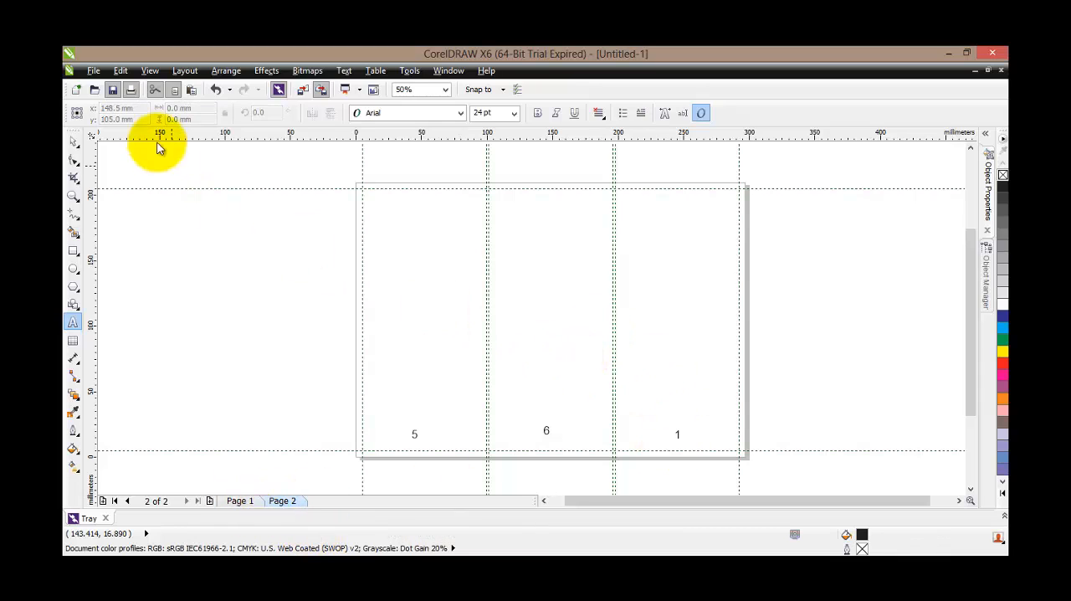
click(72, 140)
click(675, 432)
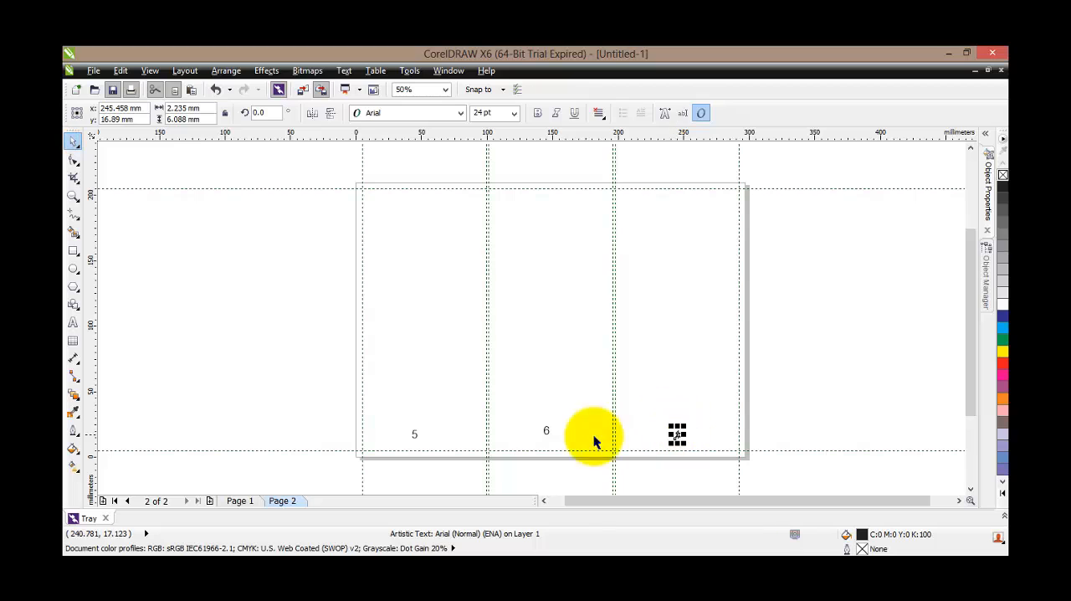
Replace the small text frame in Page 1's first column with the artistic text number 2
click(240, 501)
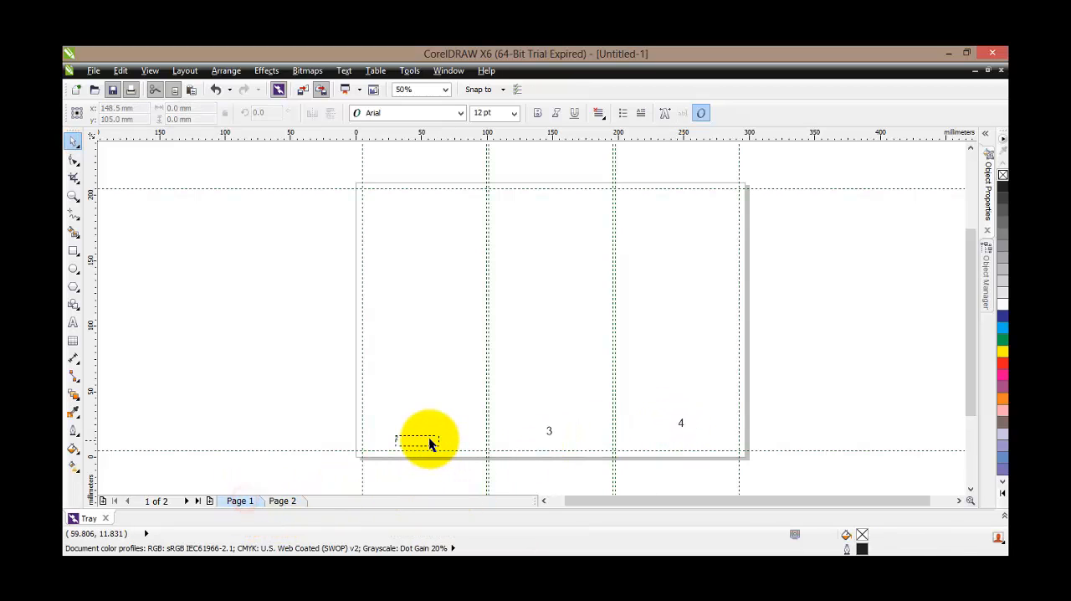
drag(428, 437, 430, 441)
key(Delete)
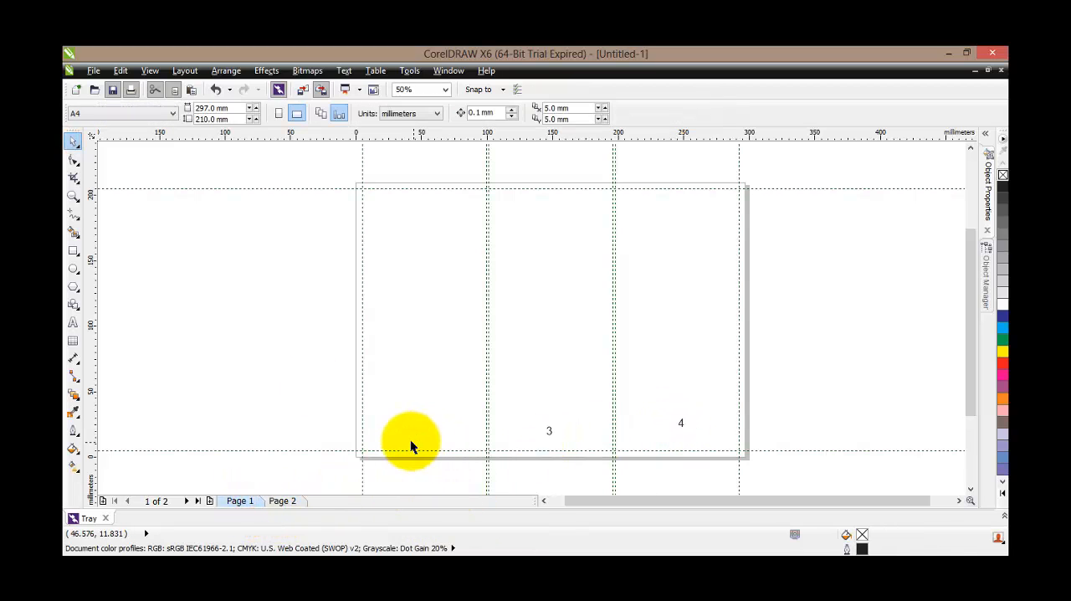
click(73, 322)
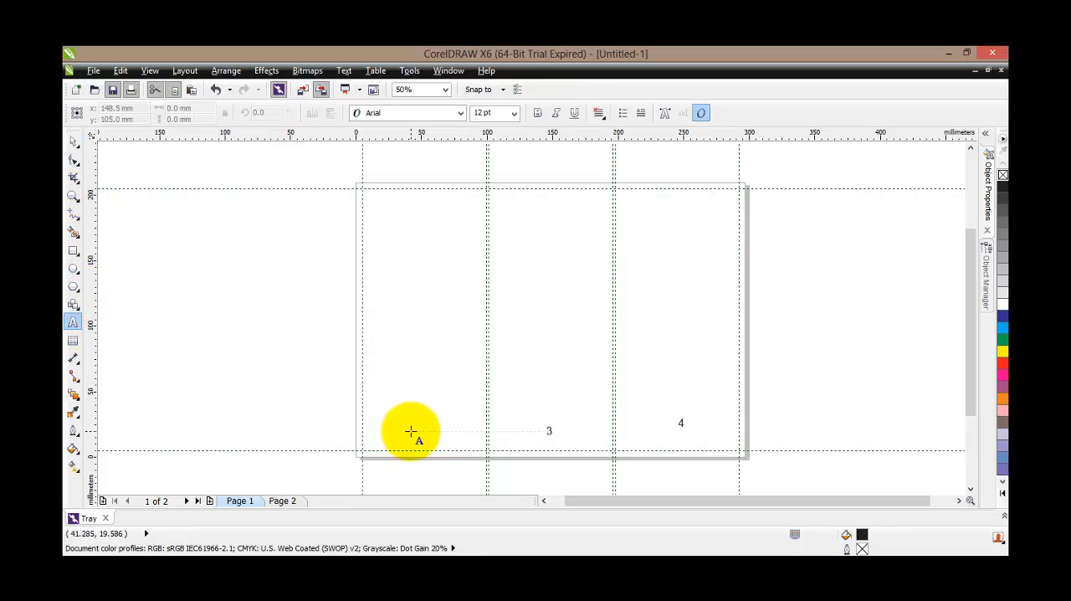
click(409, 431)
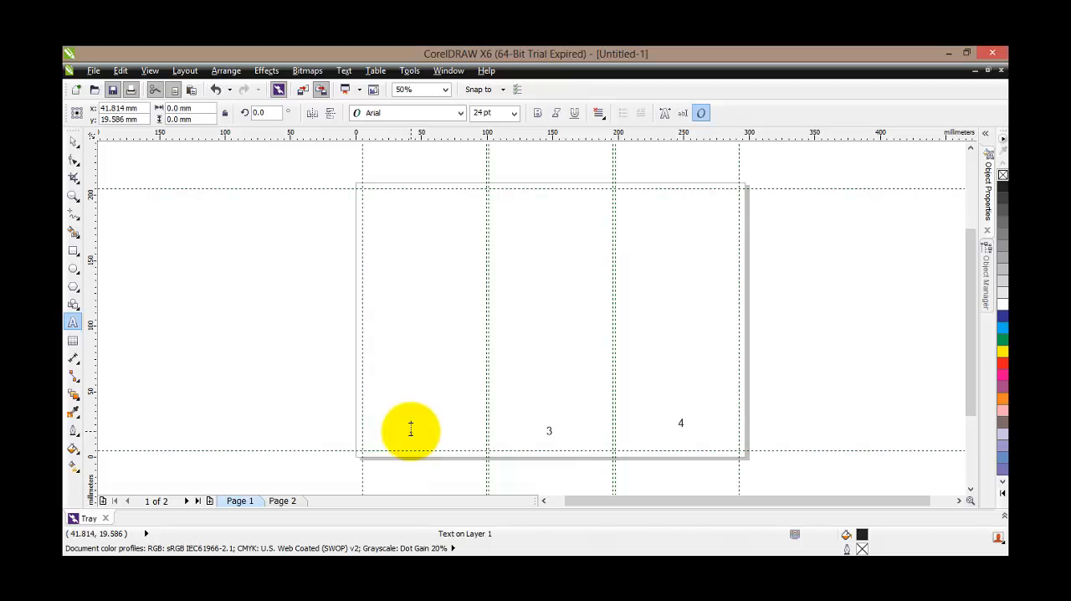
text(2)
key(Escape)
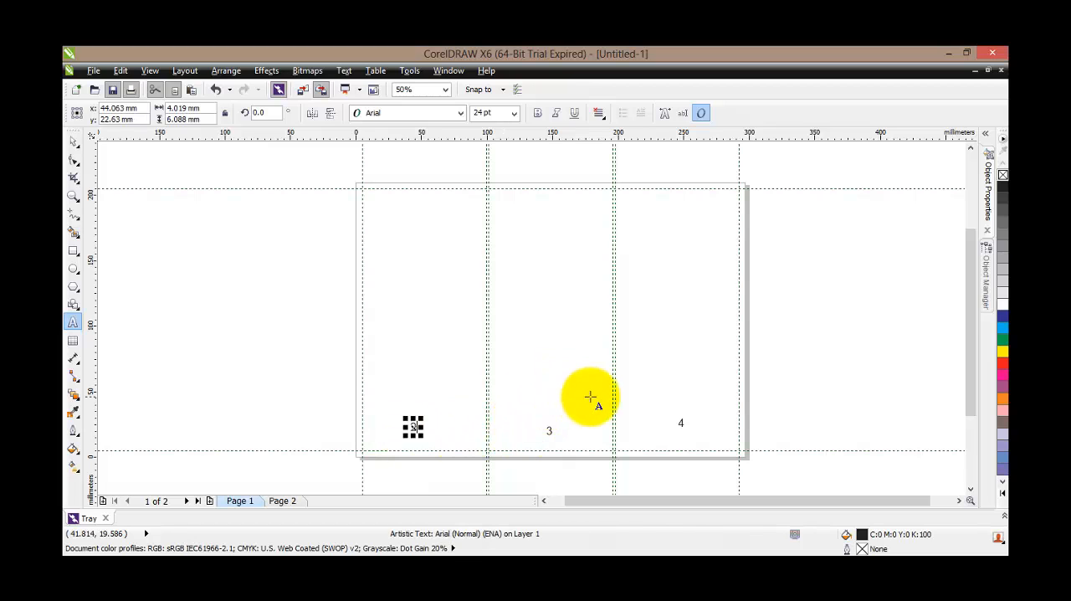
click(76, 144)
click(416, 335)
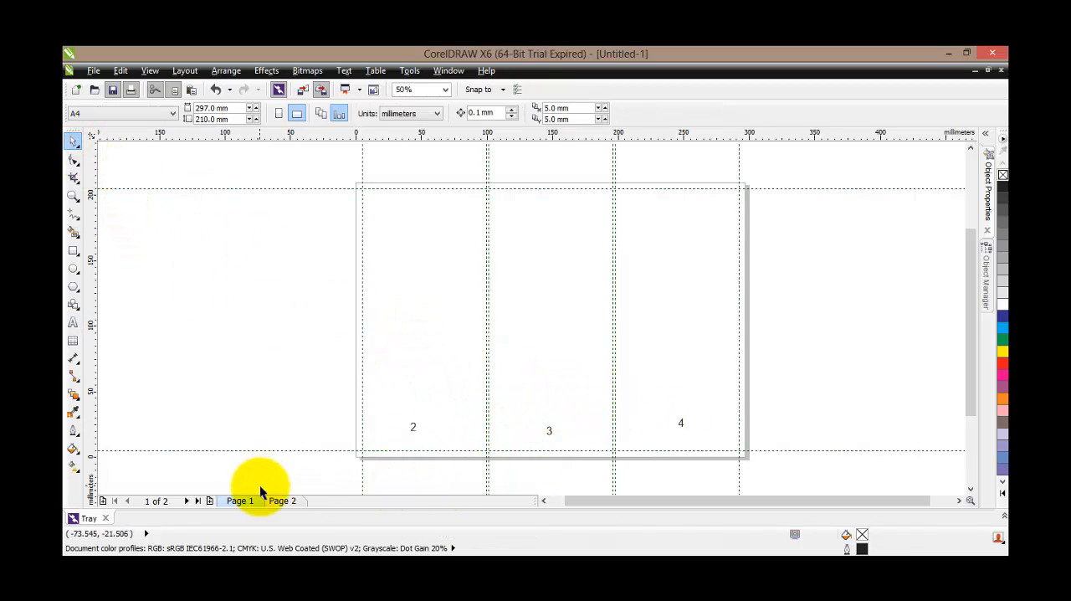
On Page 2, lower the numbers 5, 6 and 1 within their columns, closer to the bottom margin guideline
click(281, 501)
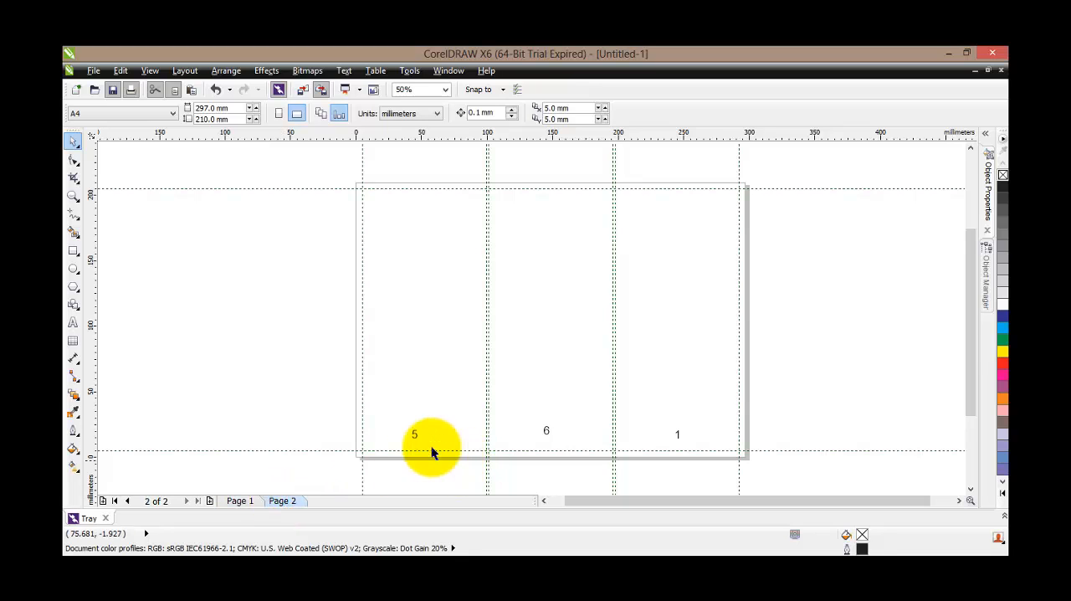
drag(413, 435, 425, 443)
drag(548, 432, 548, 442)
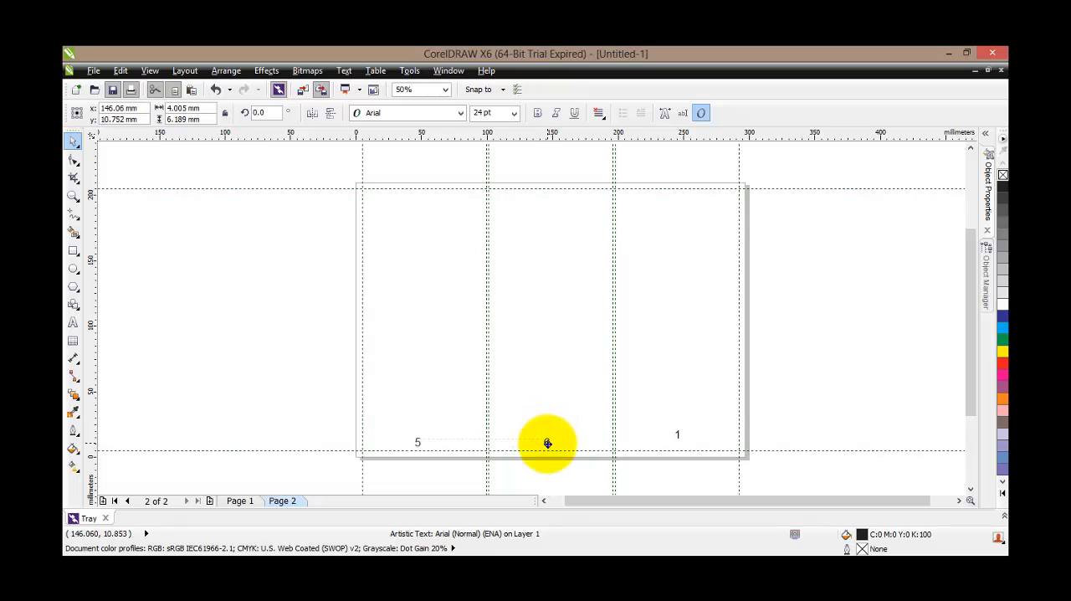
click(677, 434)
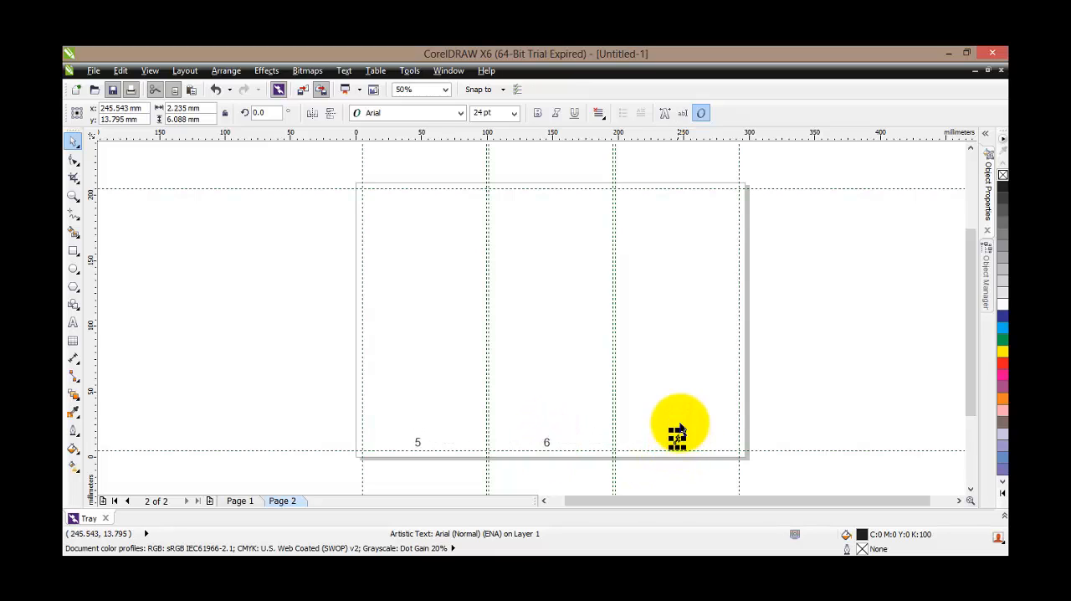
click(671, 396)
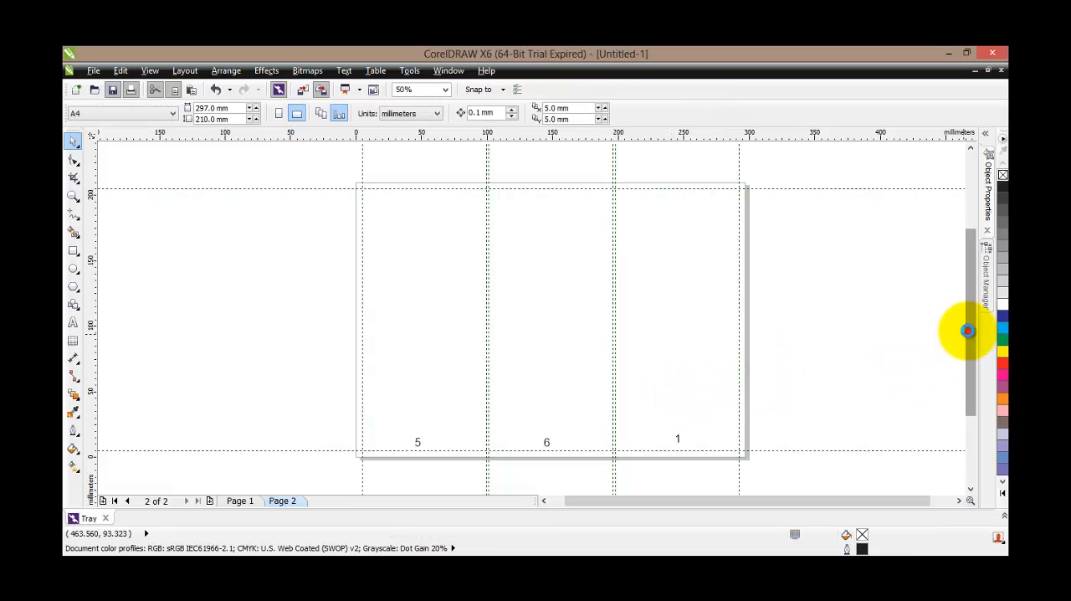
drag(969, 334, 969, 331)
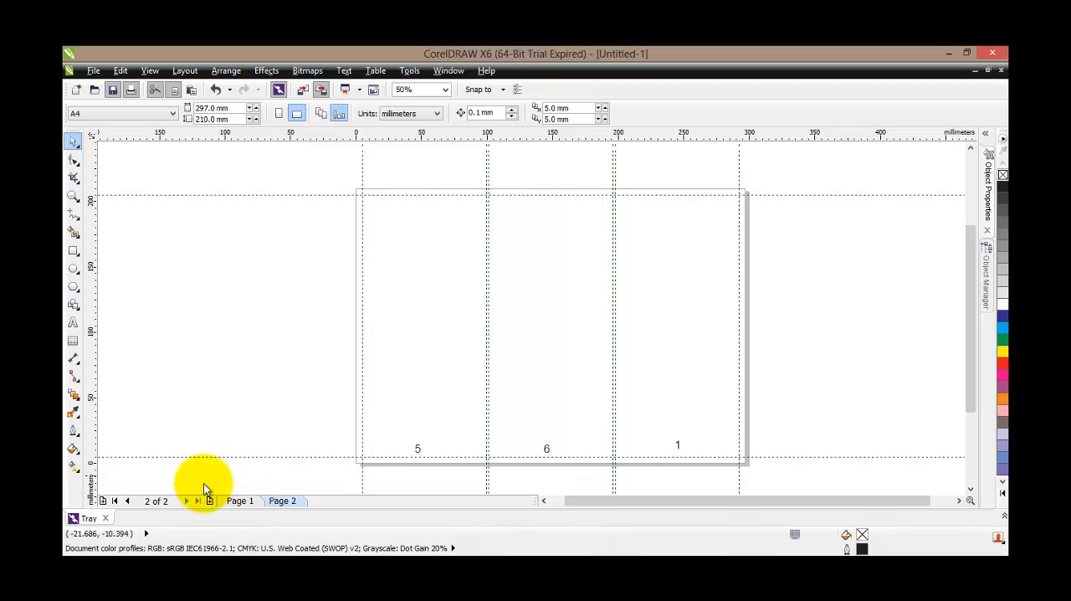
On Page 1, lower the numbers 2, 3 and 4 into a level row about 13 mm above the page's bottom edge
click(245, 501)
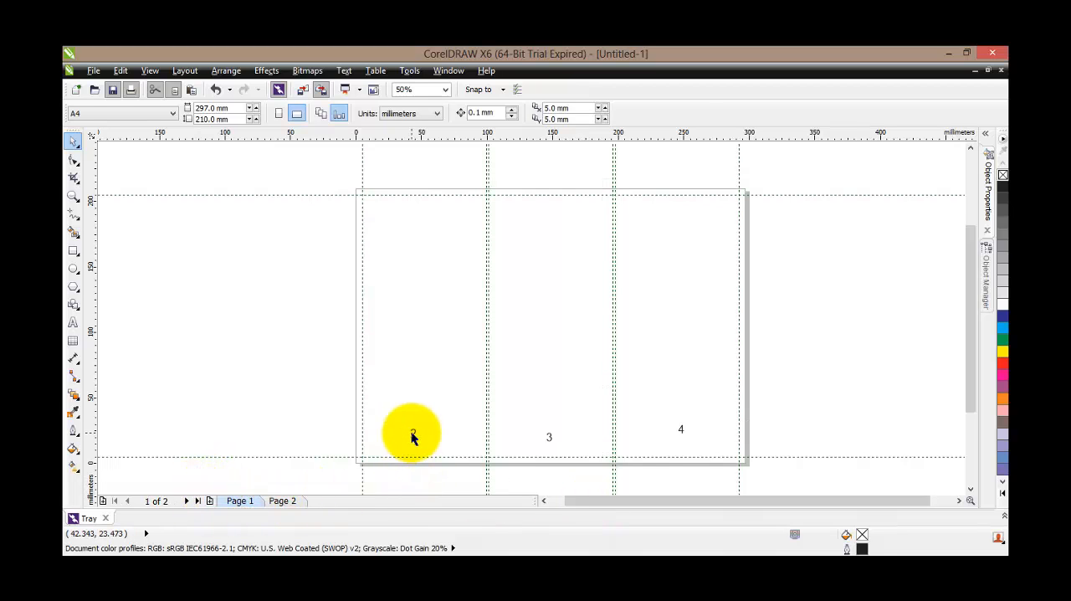
drag(411, 432, 419, 447)
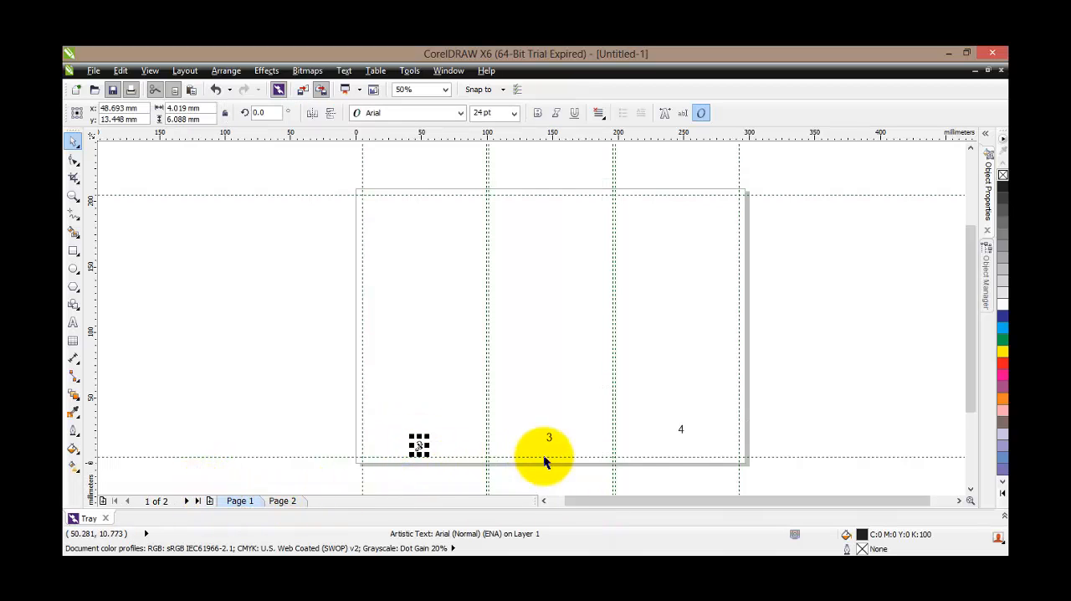
drag(548, 437, 550, 446)
click(681, 428)
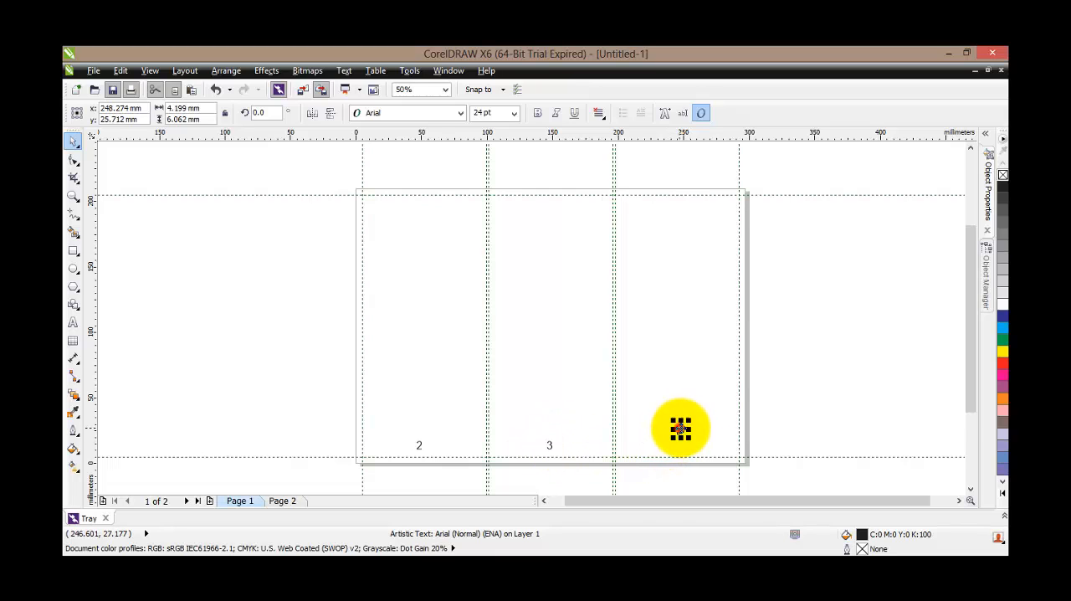
drag(680, 428, 683, 447)
click(662, 384)
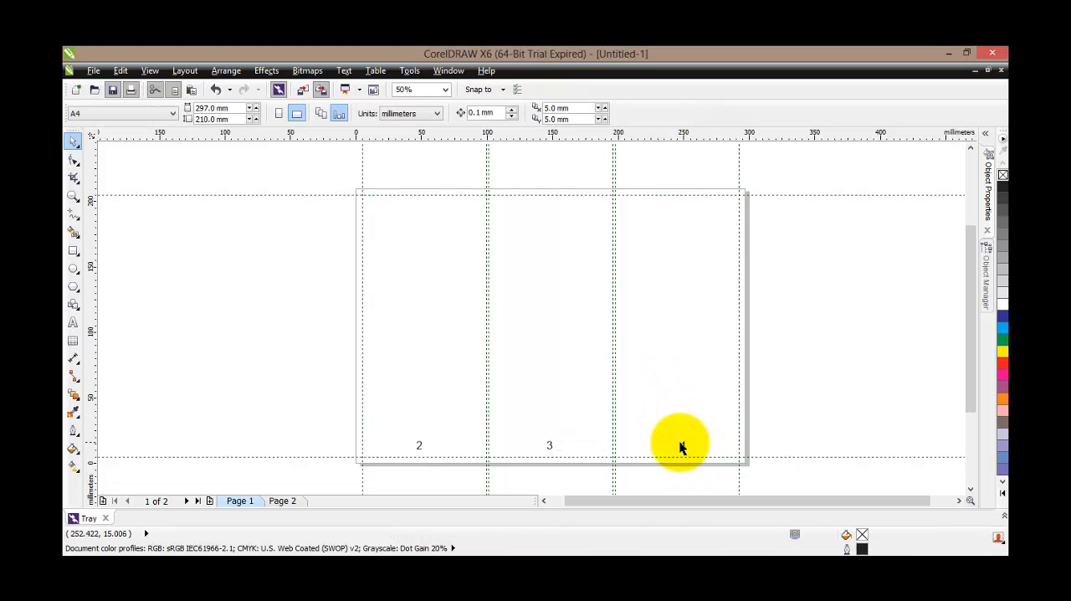
click(681, 447)
drag(682, 447, 683, 448)
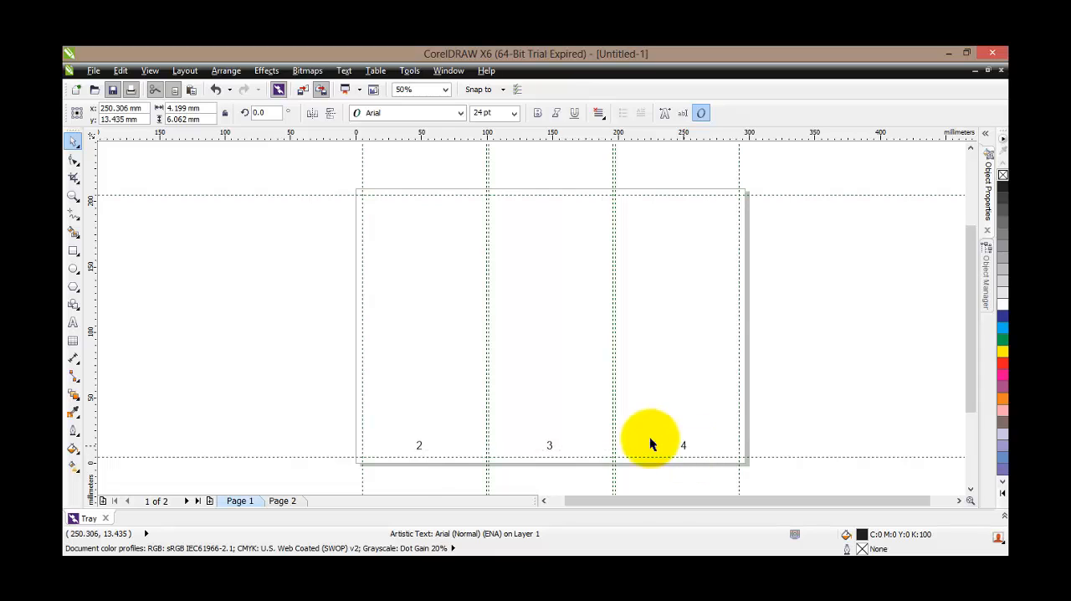
On Page 2, try moving the address text in the third column down toward the bottom margin guideline by eye, and undo the moves
click(281, 500)
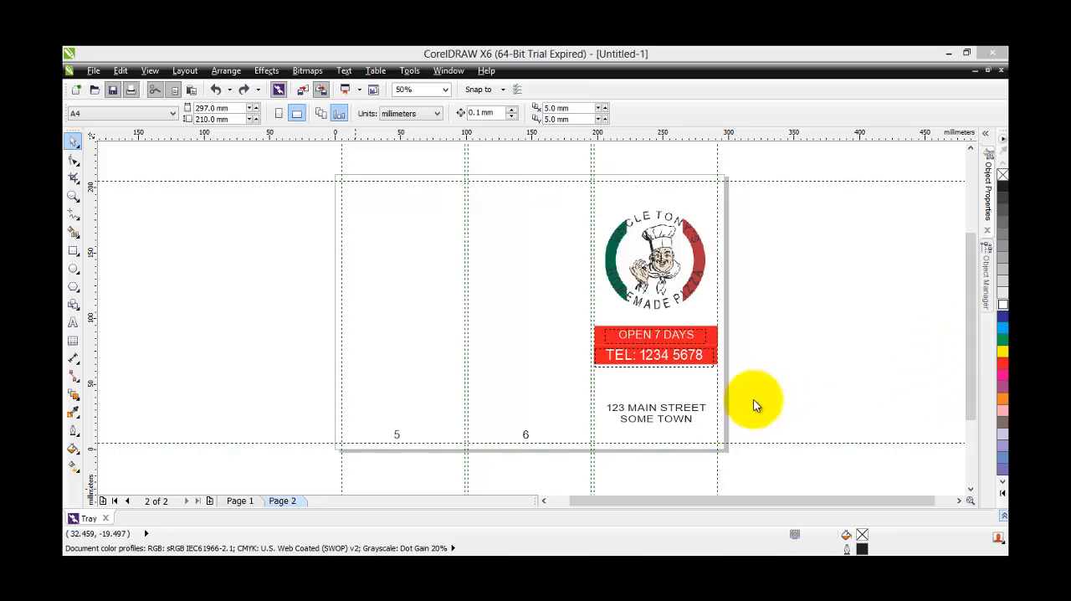
click(658, 410)
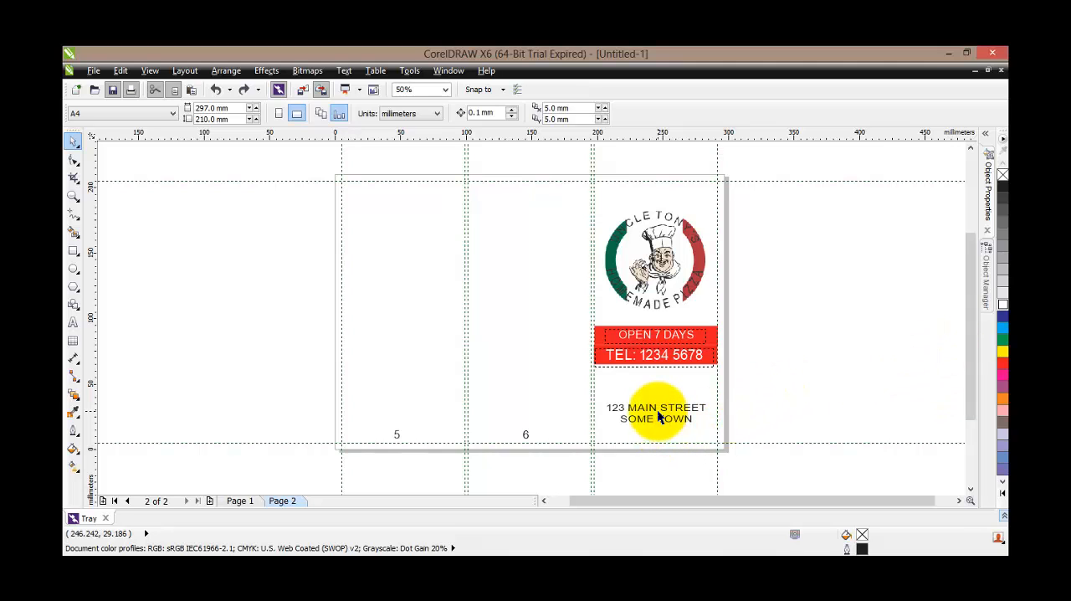
click(657, 416)
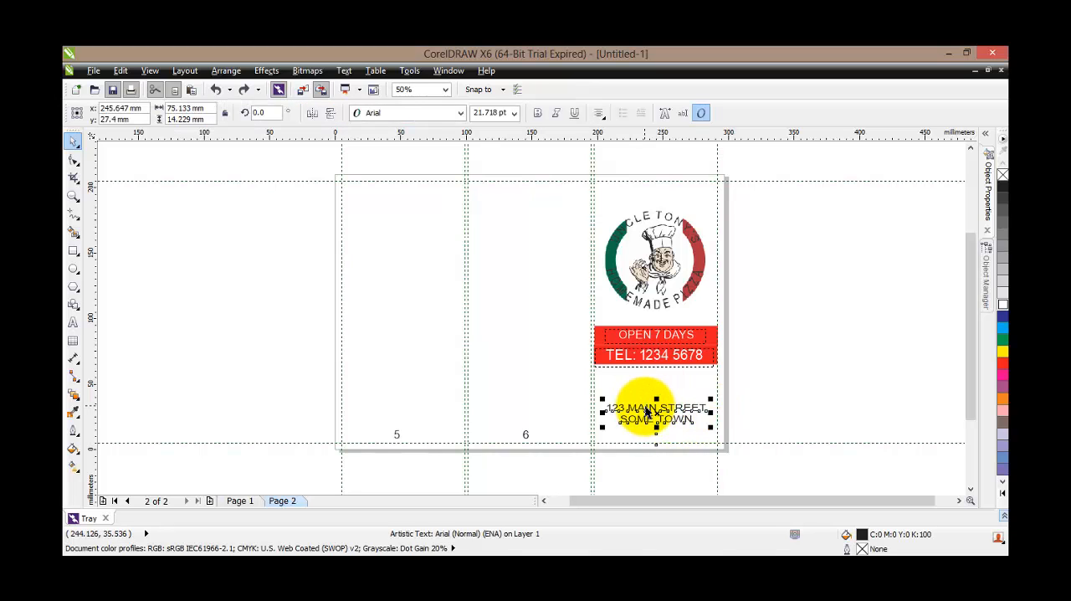
scroll(653, 443, up, 1)
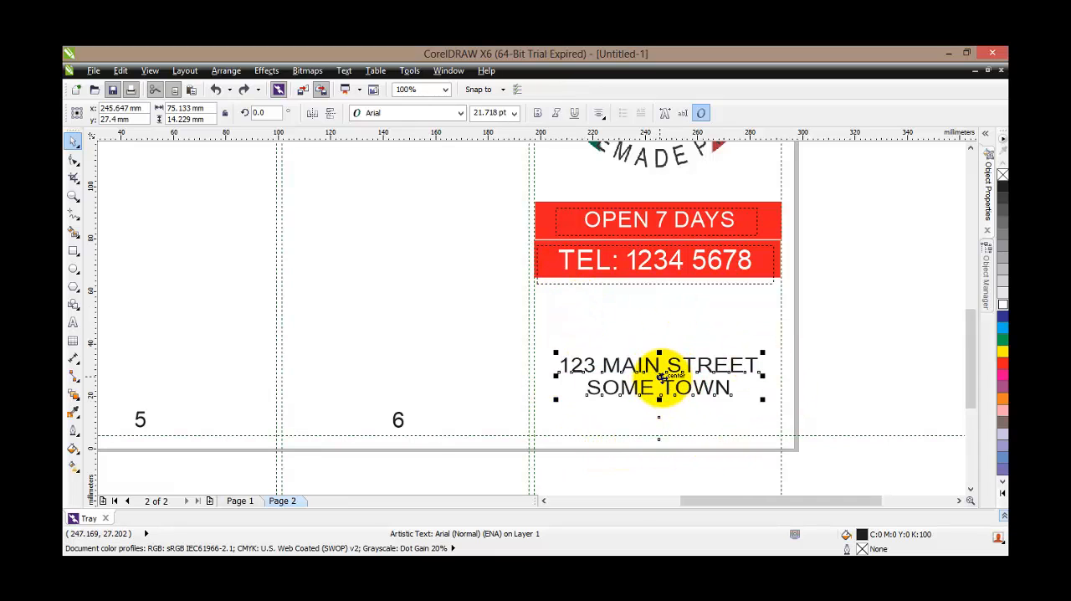
drag(660, 376, 658, 412)
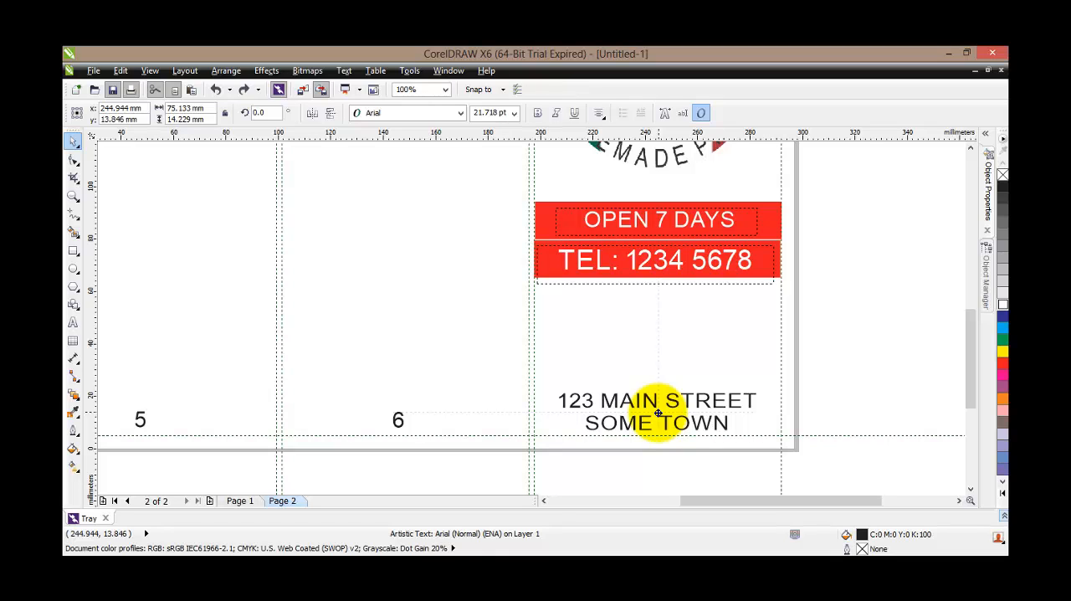
drag(659, 412, 657, 412)
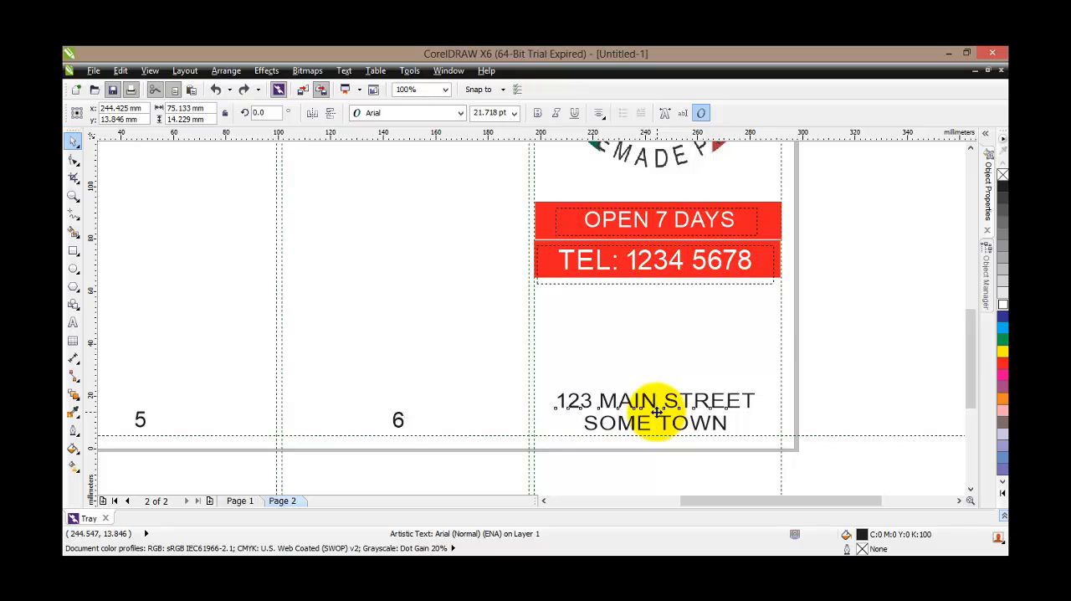
click(216, 90)
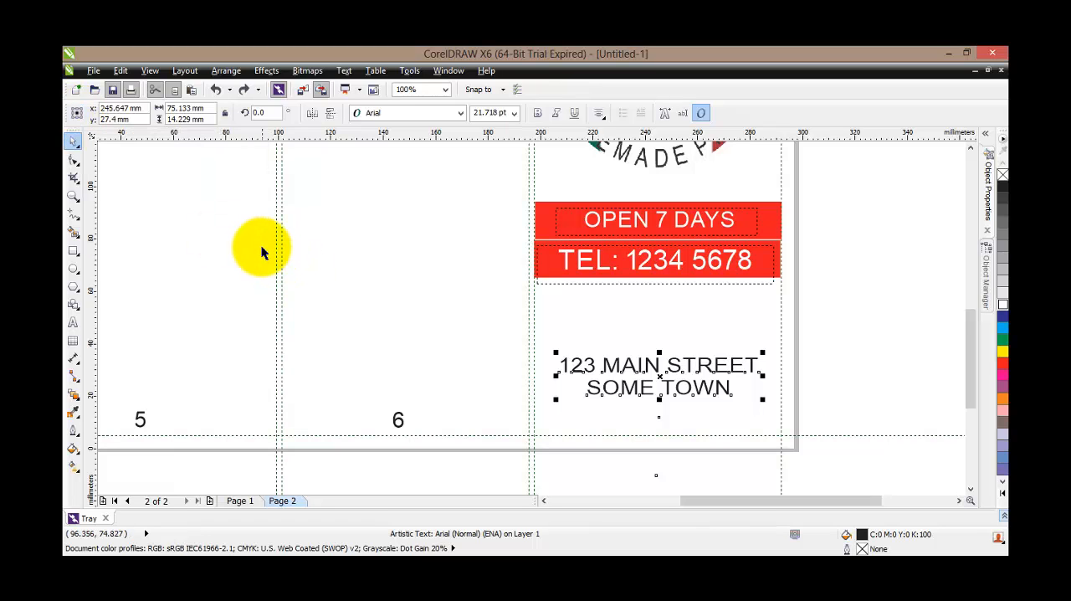
Set the address text's object origin to its bottom centre and its Y position to 5 mm
click(860, 404)
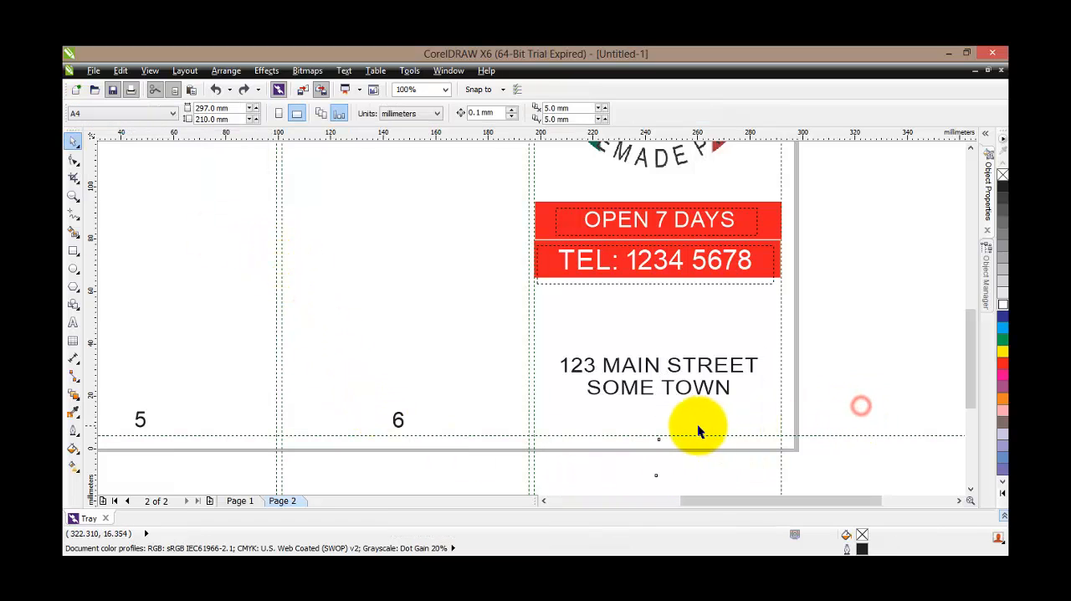
scroll(658, 435, down, 3)
click(655, 421)
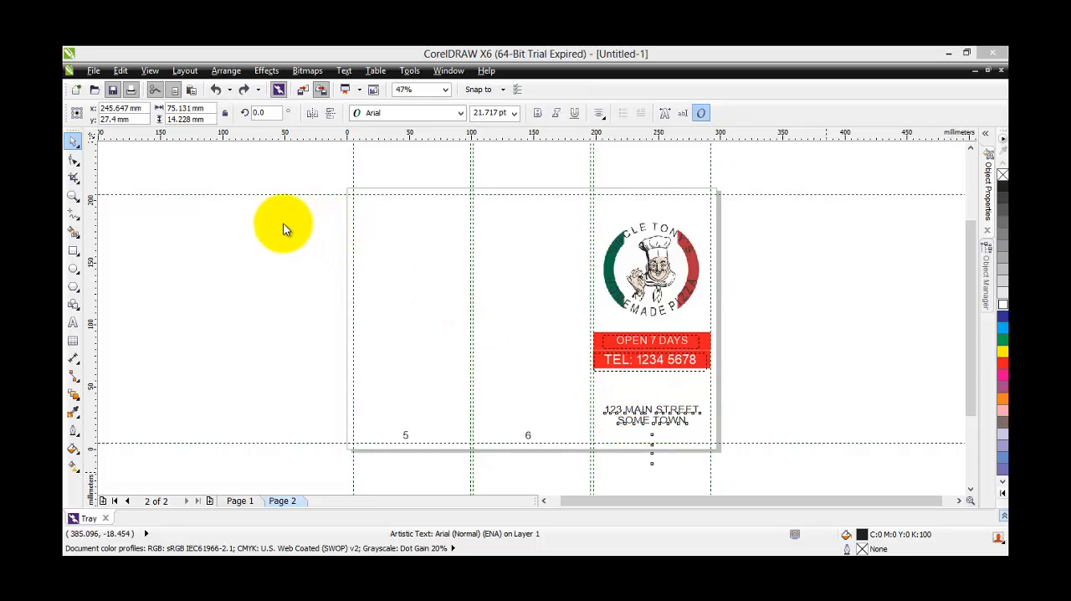
click(77, 121)
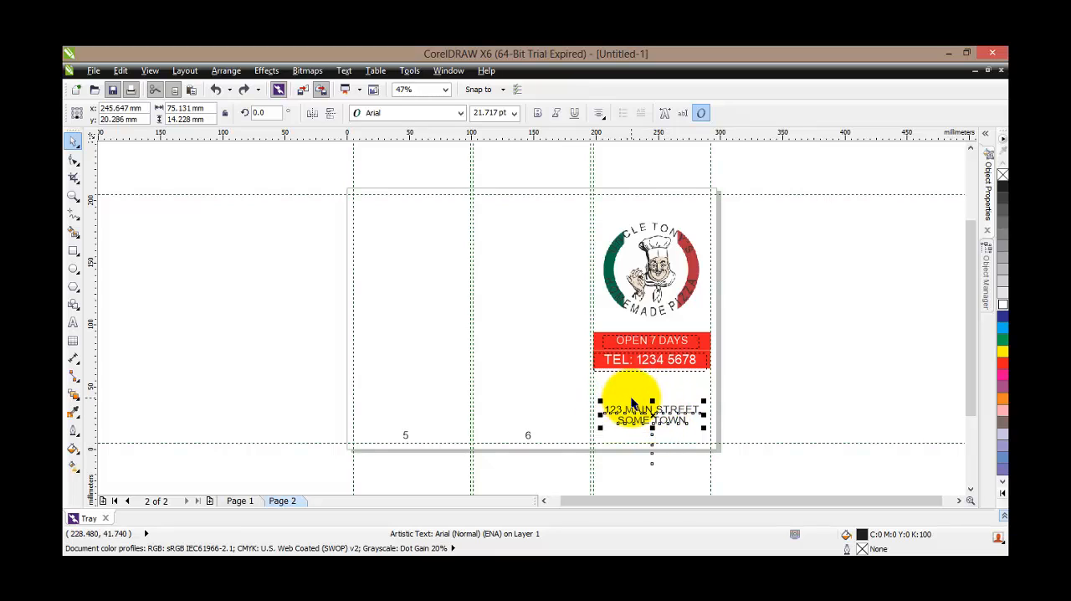
click(138, 119)
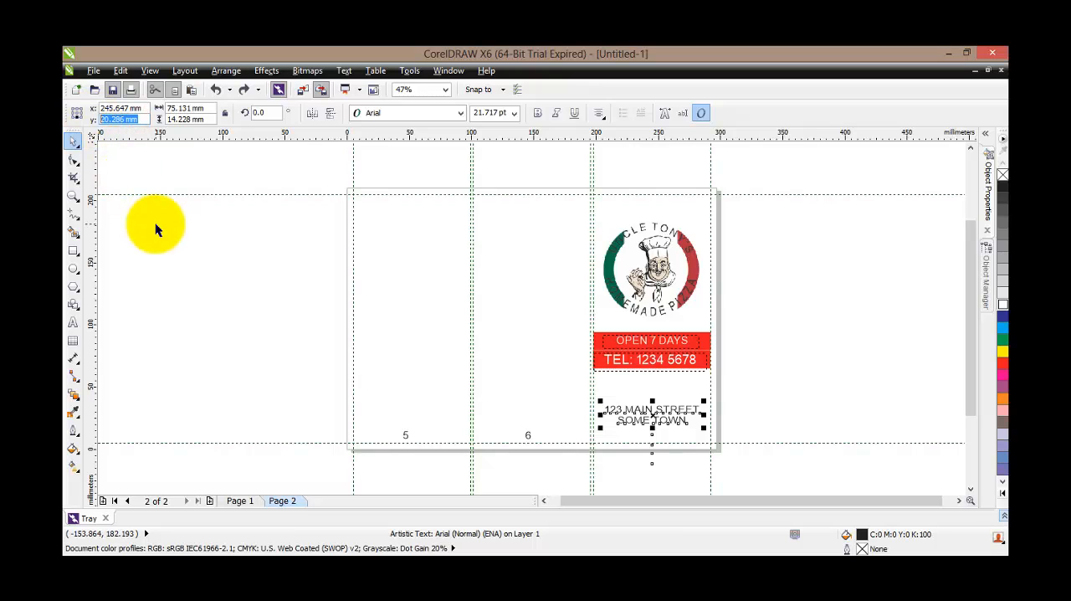
text(5)
key(Return)
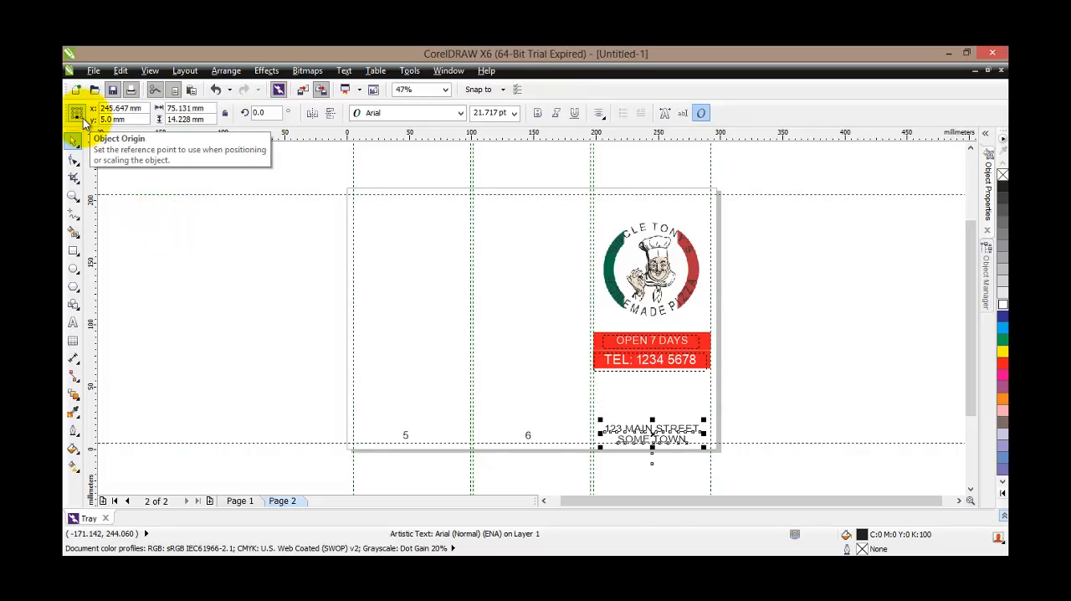
Check the address text against the bottom margin guideline and set its Y position to 5.3 mm
scroll(652, 452, up, 1)
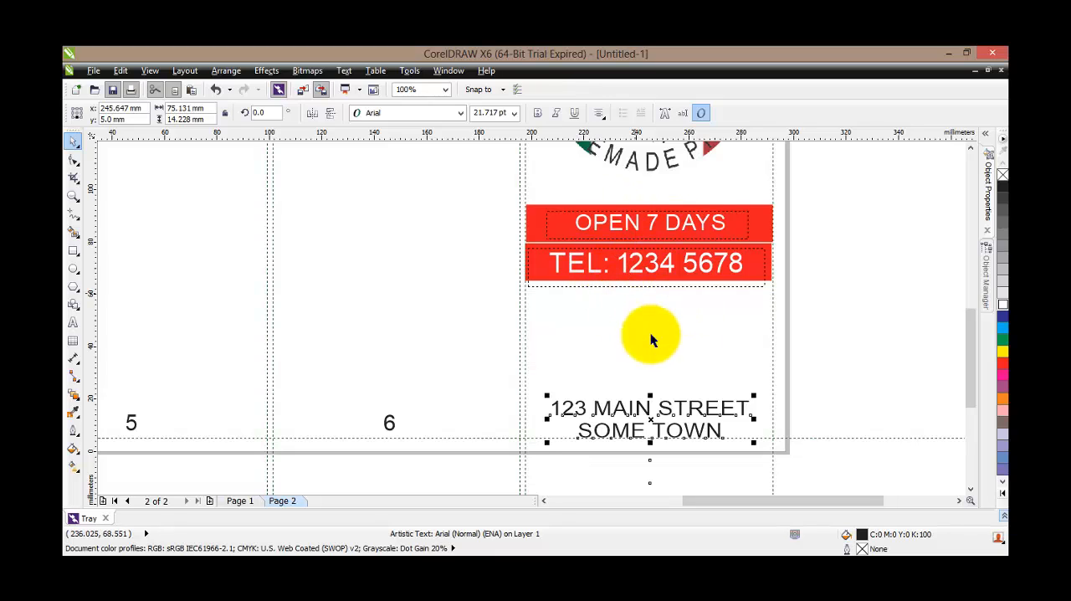
click(682, 347)
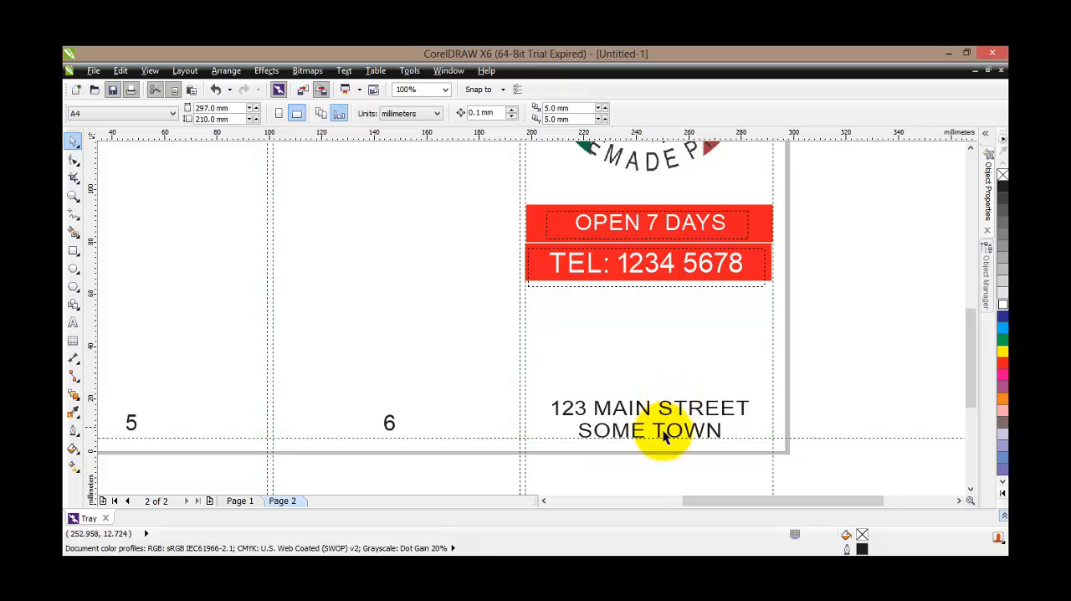
scroll(643, 429, up, 2)
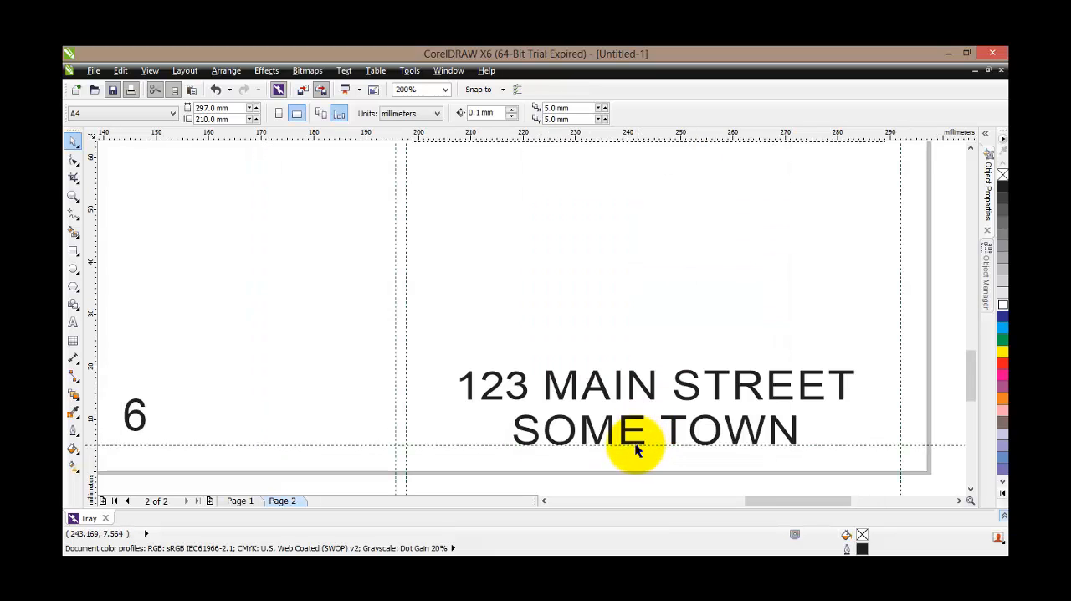
scroll(636, 444, down, 2)
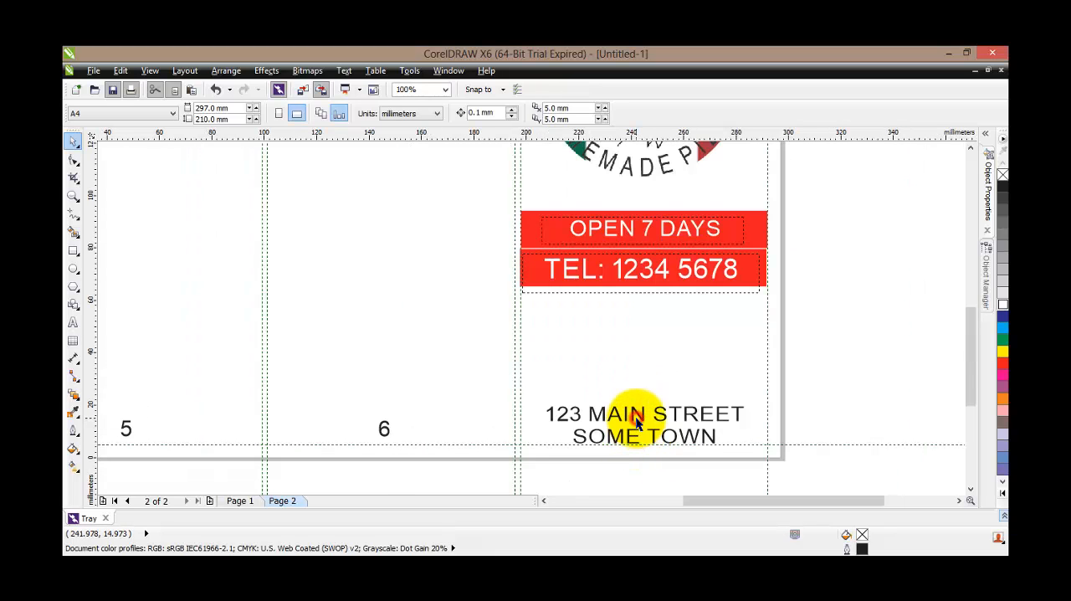
click(637, 412)
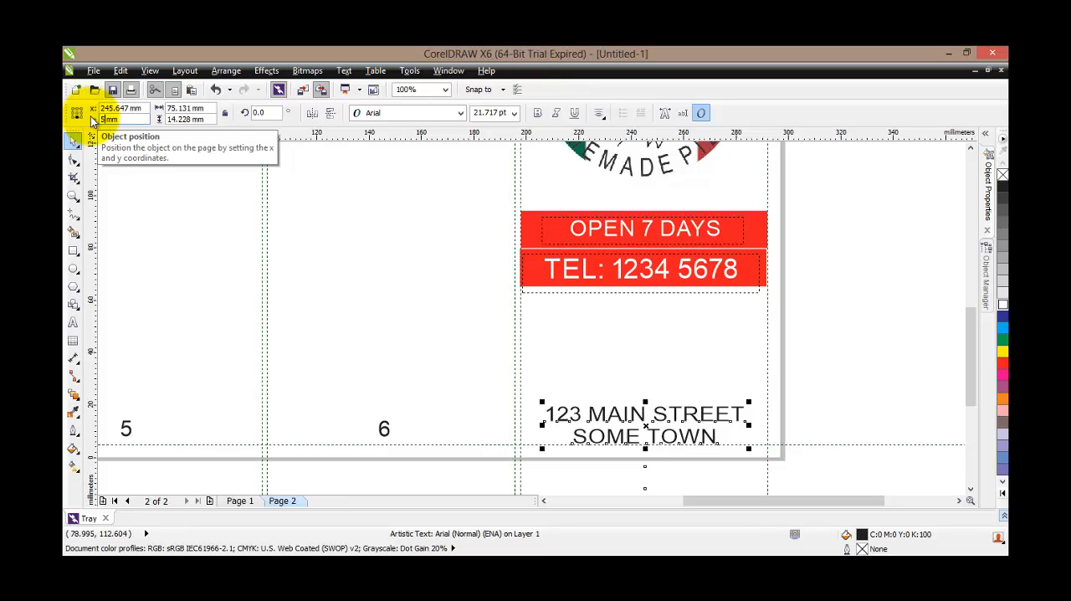
key(Return)
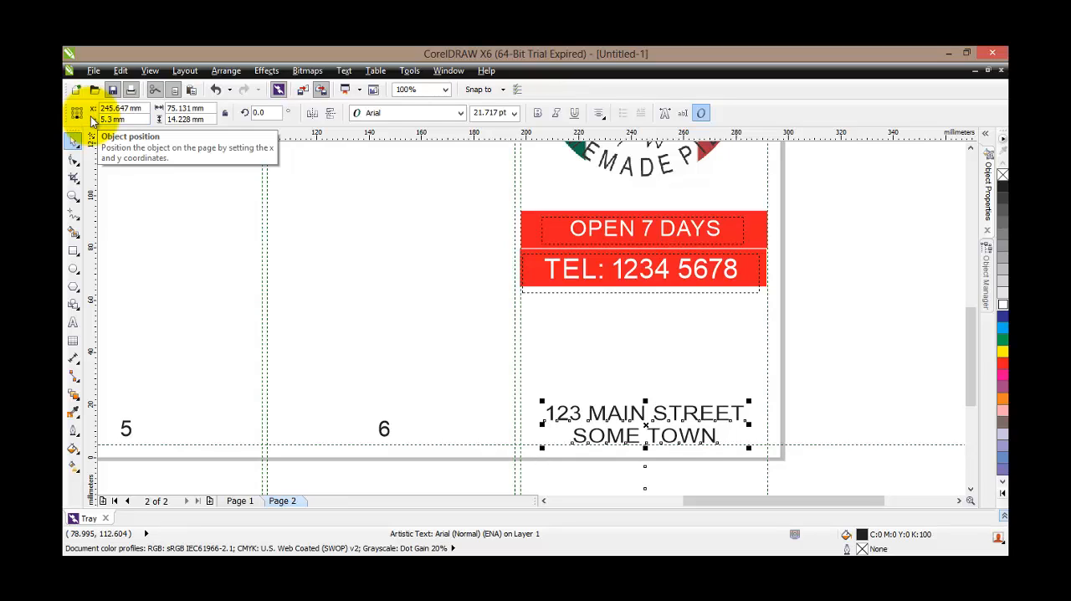
click(609, 343)
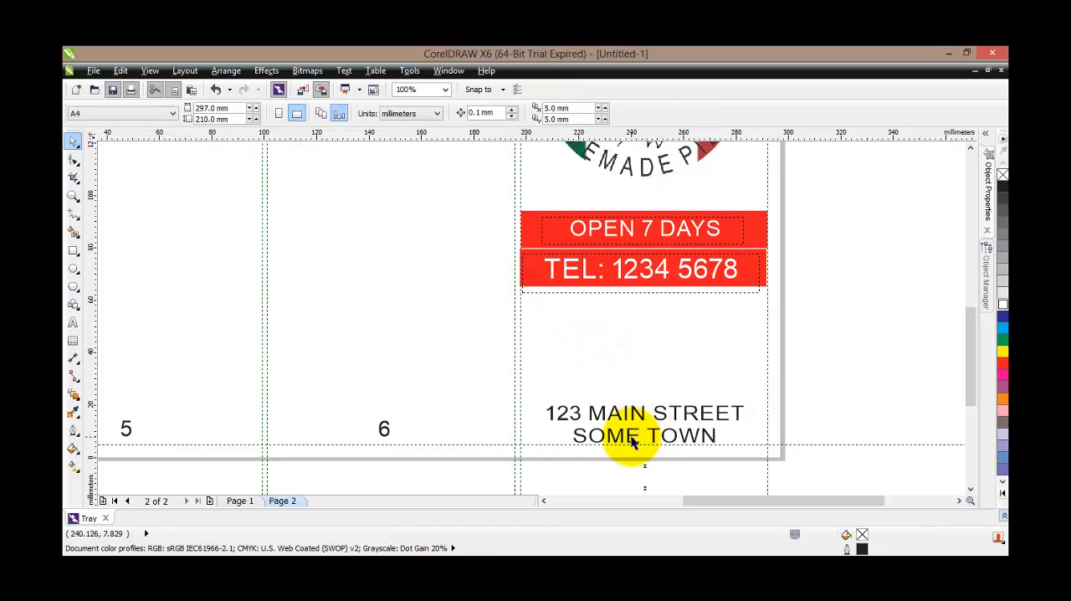
Compare the full Page 1 and Page 2 layouts, examining the panel numbering and the front cover's place in the folding order
click(577, 414)
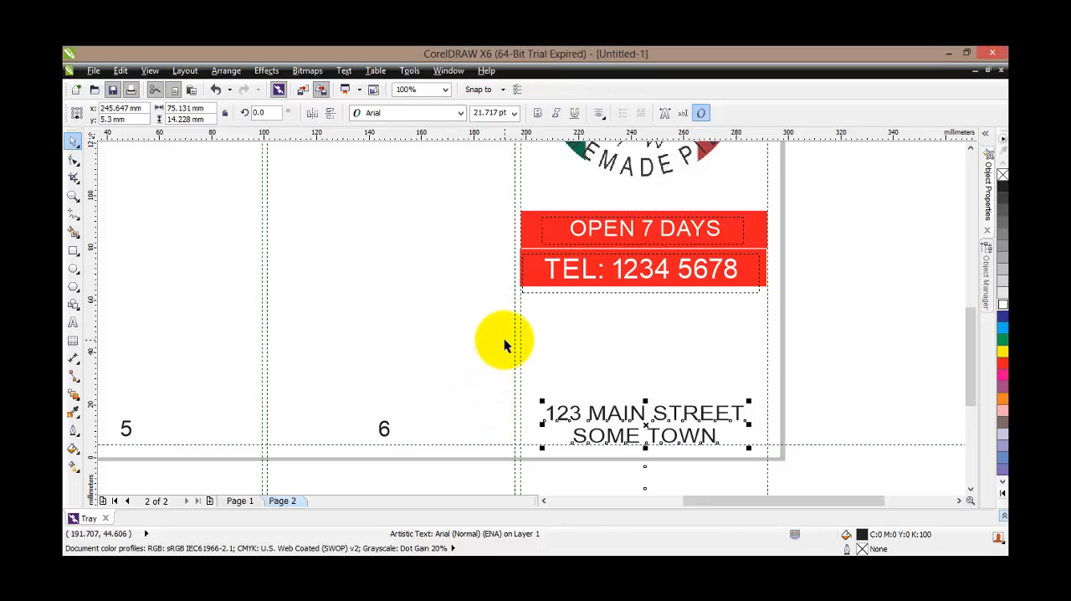
scroll(504, 339, down, 2)
drag(969, 305, 958, 263)
click(932, 275)
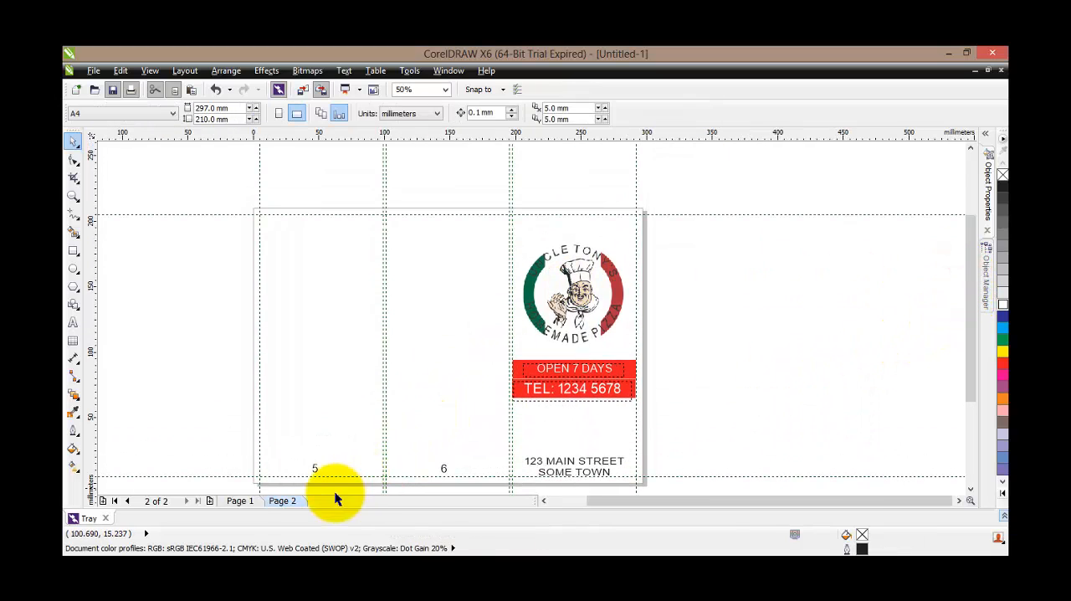
click(241, 500)
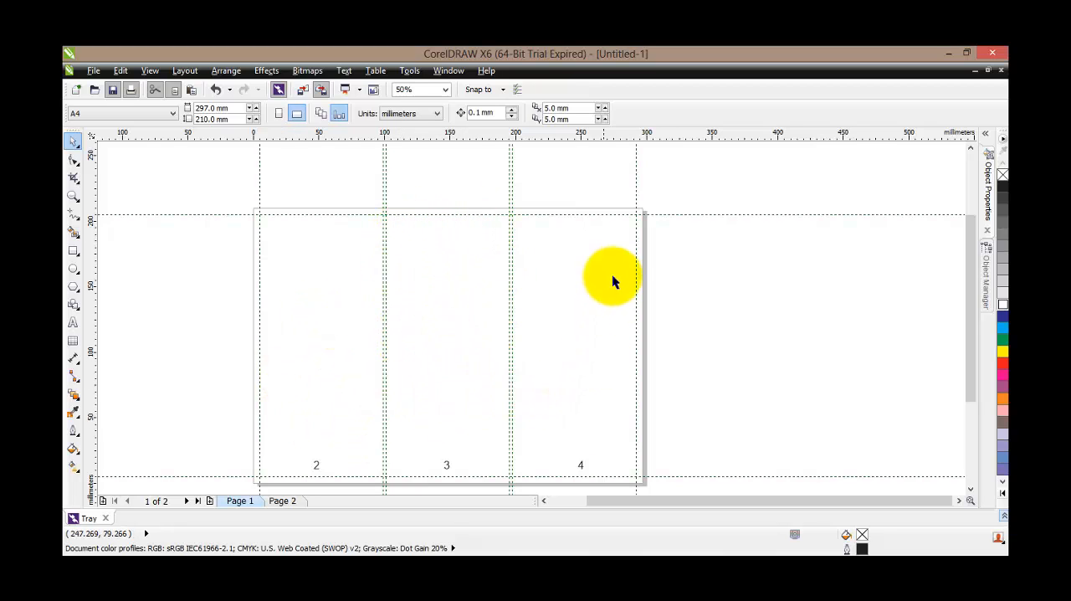
click(282, 500)
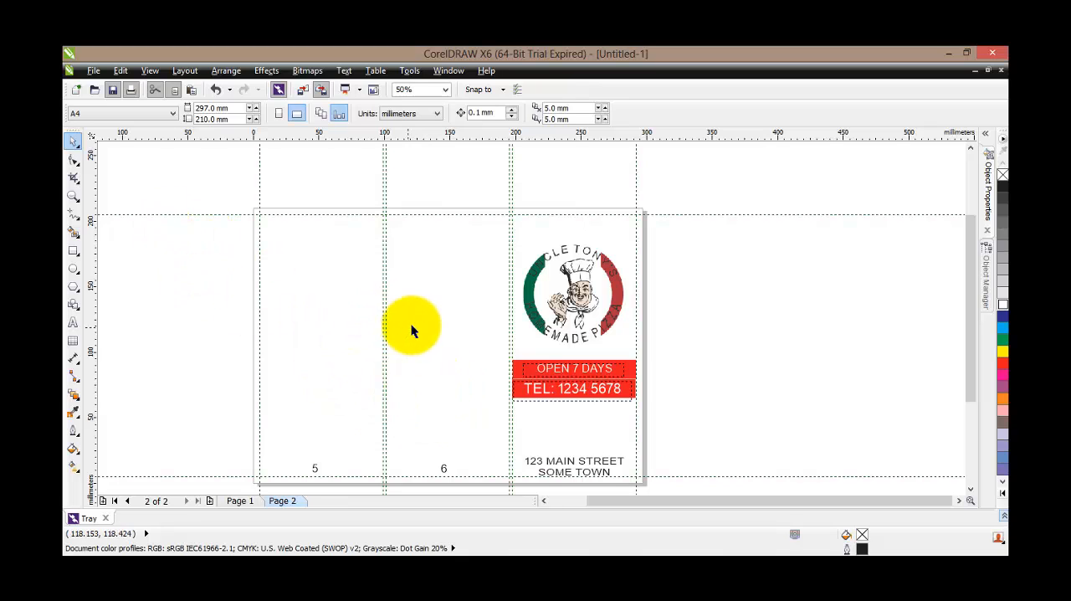
click(243, 501)
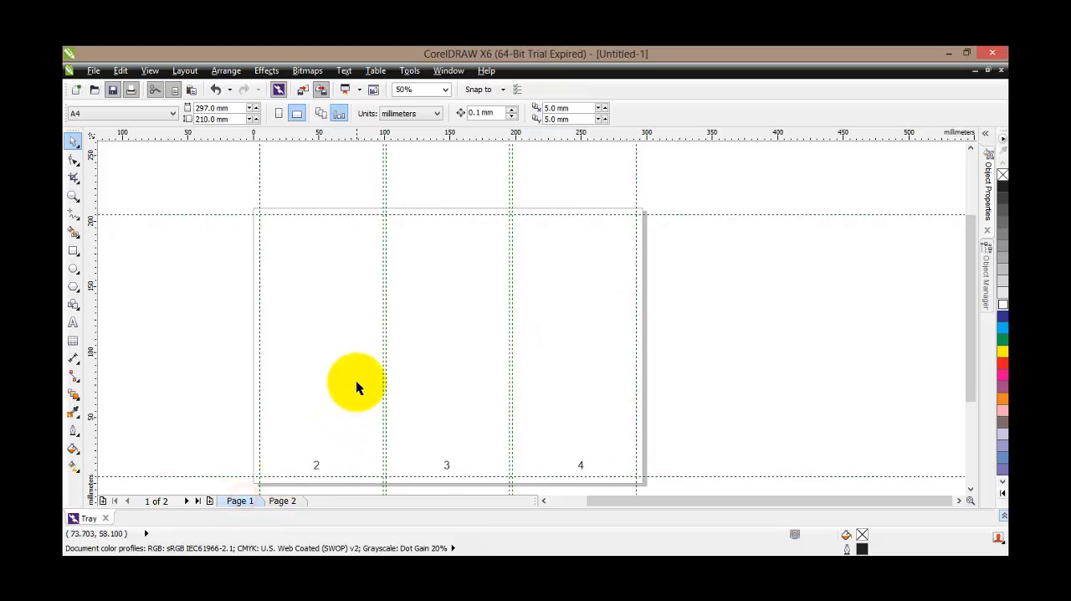
click(293, 500)
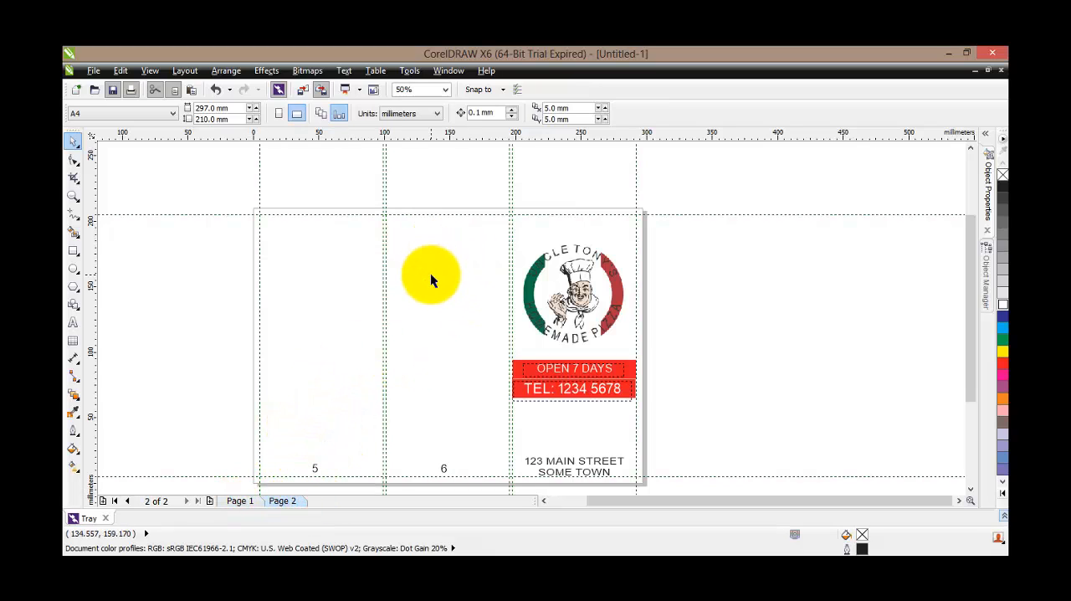
Examine the designed front cover on Page 2 and the pizzas, pasta and drinks panels on Page 1, including the special offer and delivery banner
click(240, 500)
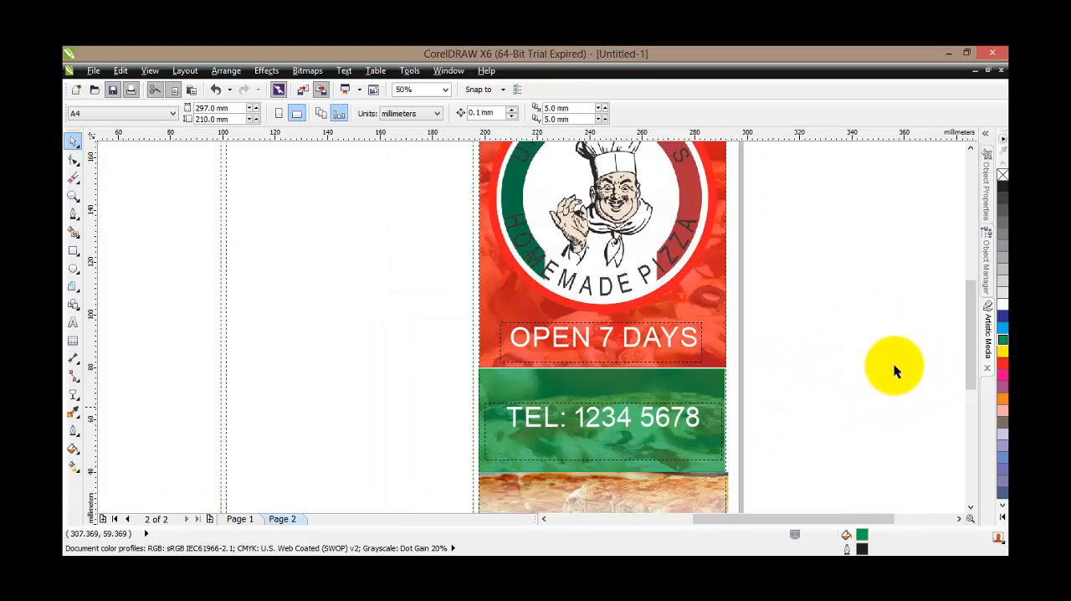
drag(974, 351, 967, 321)
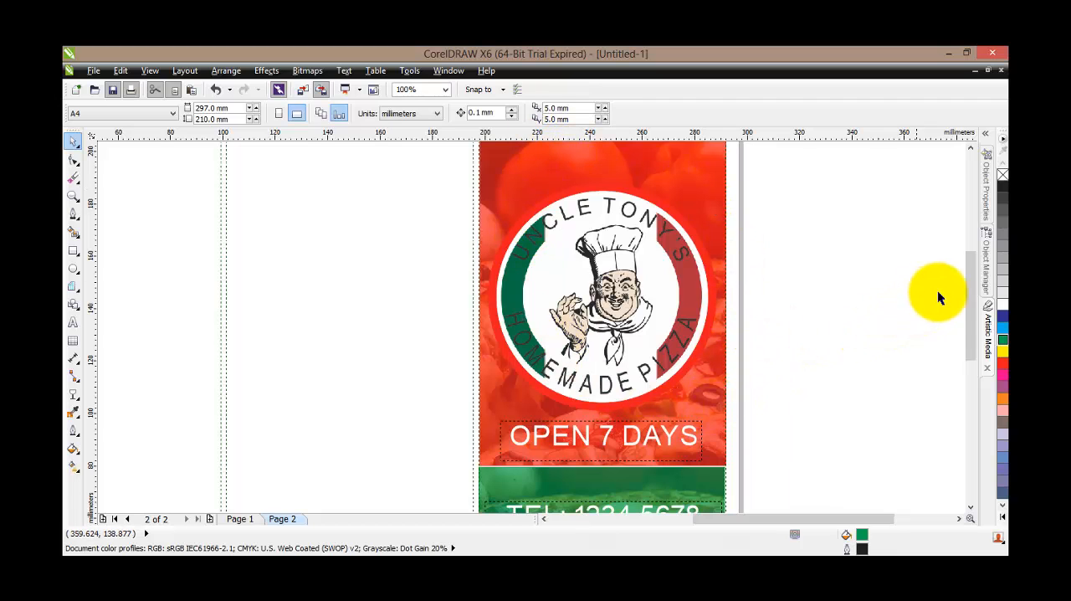
drag(969, 289, 970, 370)
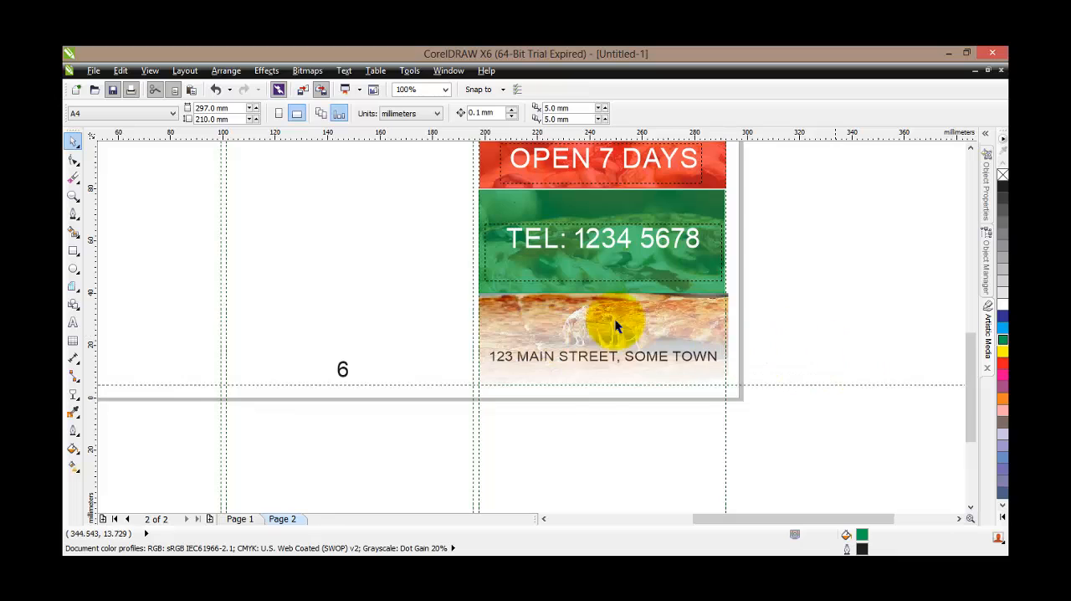
key(F3)
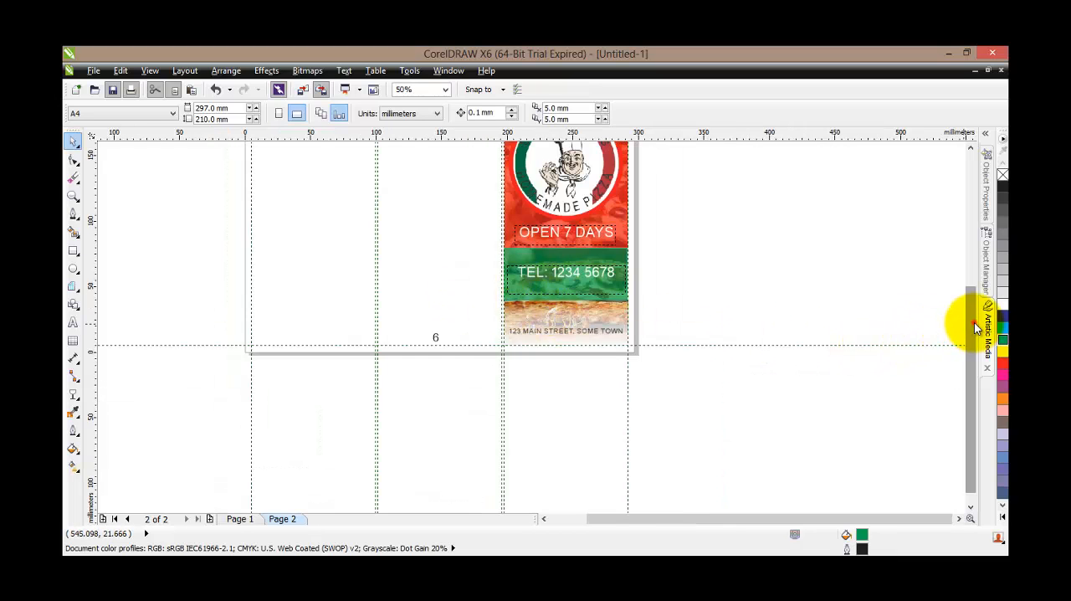
drag(975, 322, 975, 253)
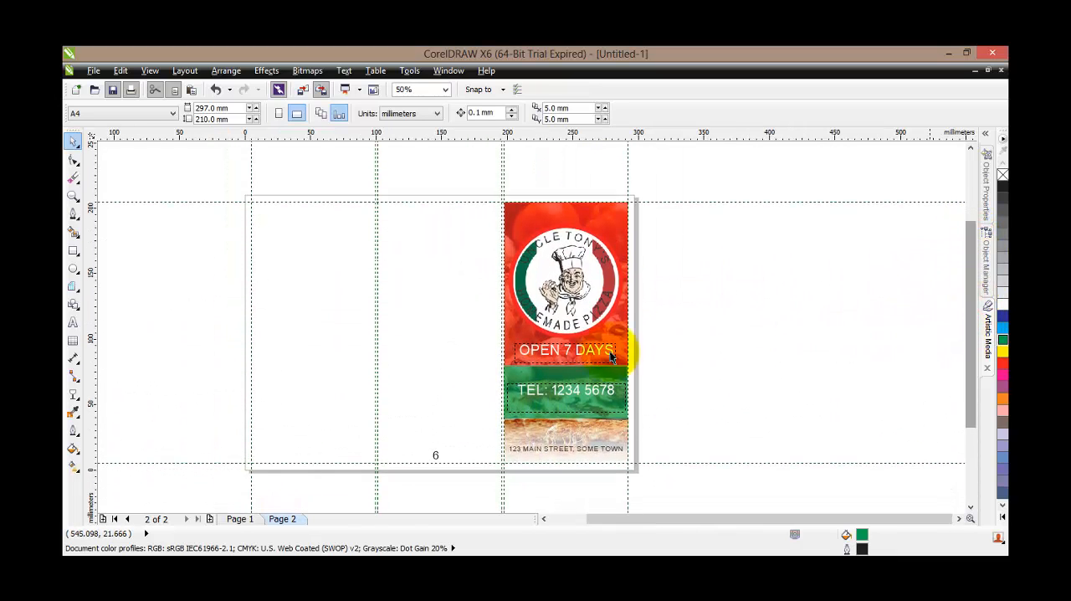
click(239, 524)
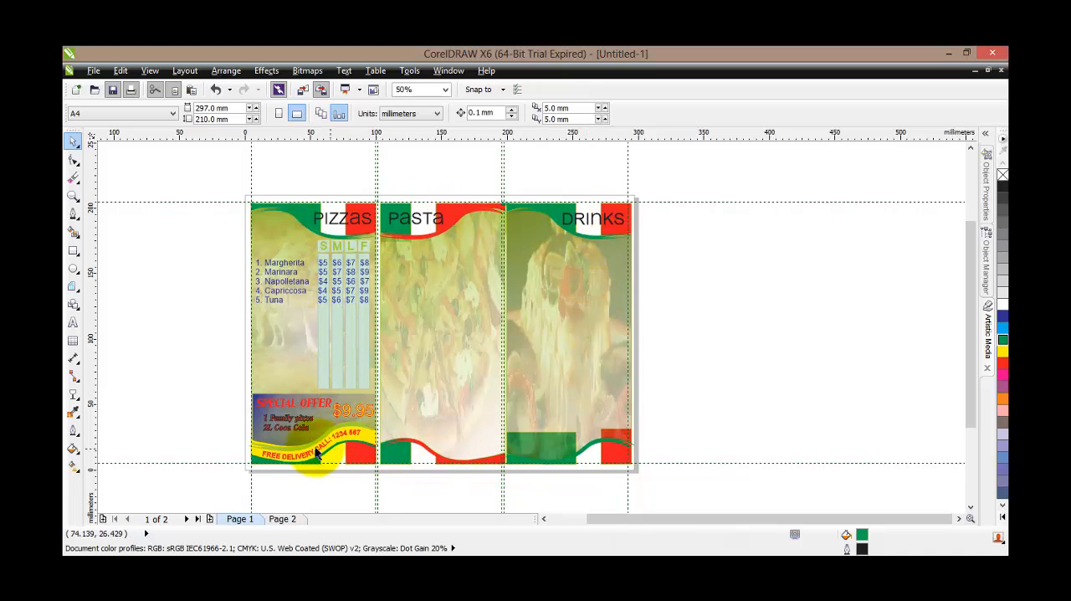
scroll(303, 451, up, 1)
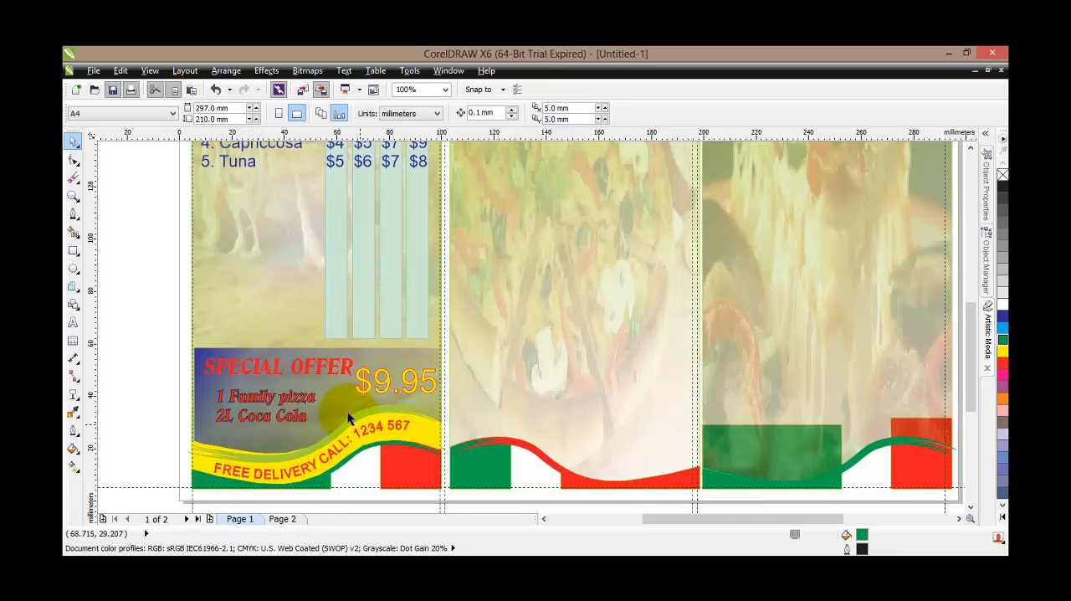
click(344, 72)
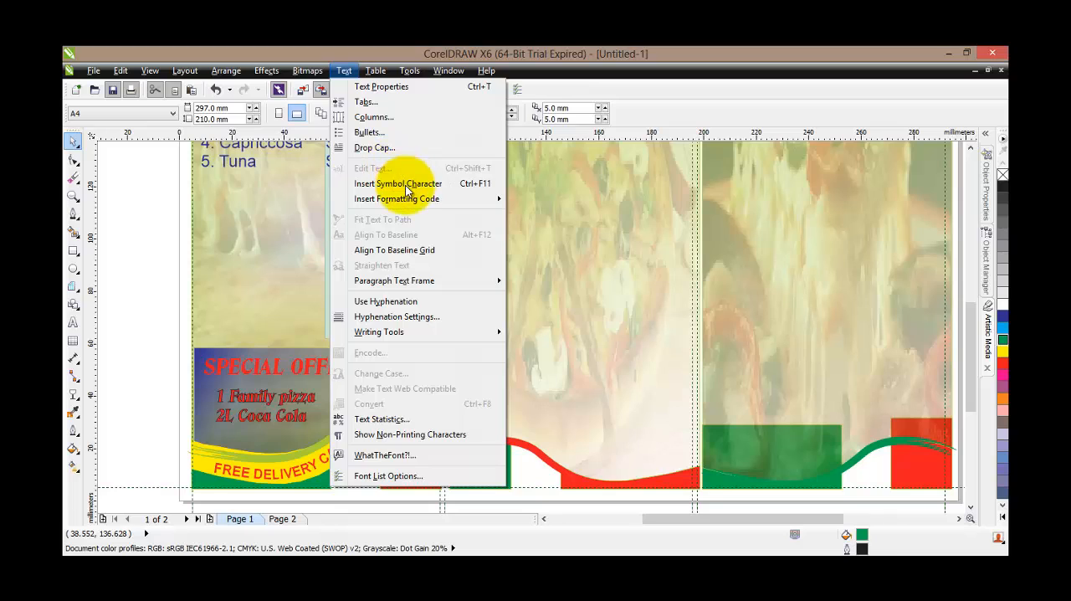
click(159, 270)
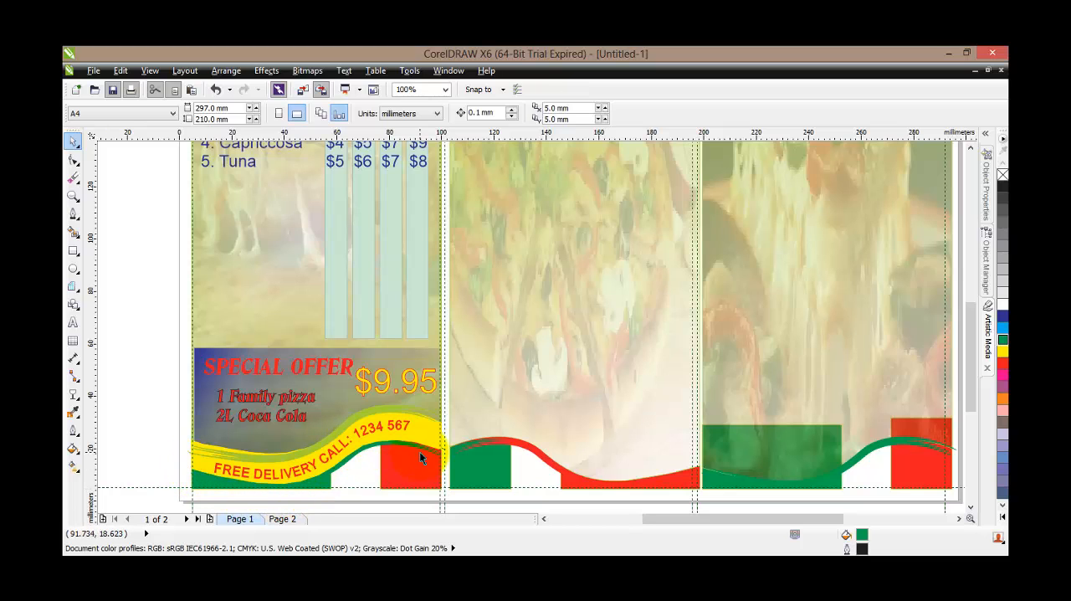
scroll(340, 414, down, 2)
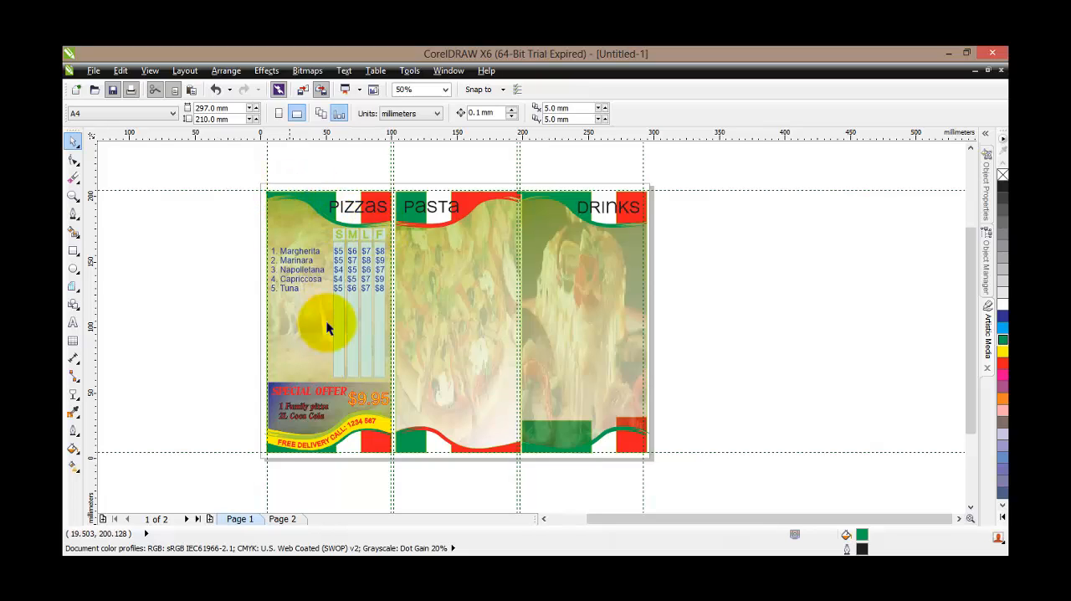
scroll(310, 396, up, 2)
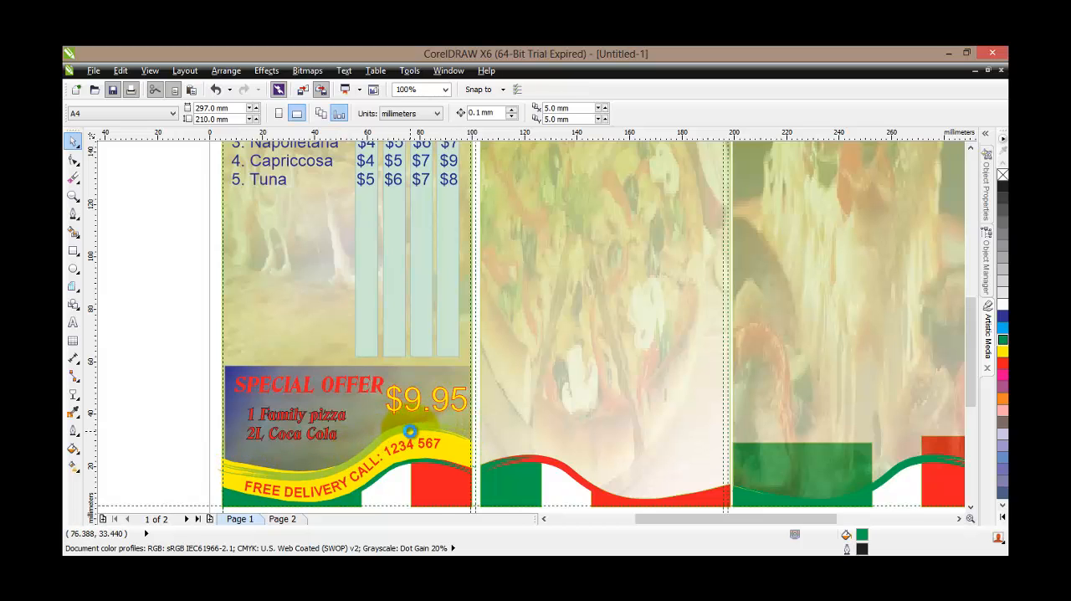
scroll(410, 430, down, 1)
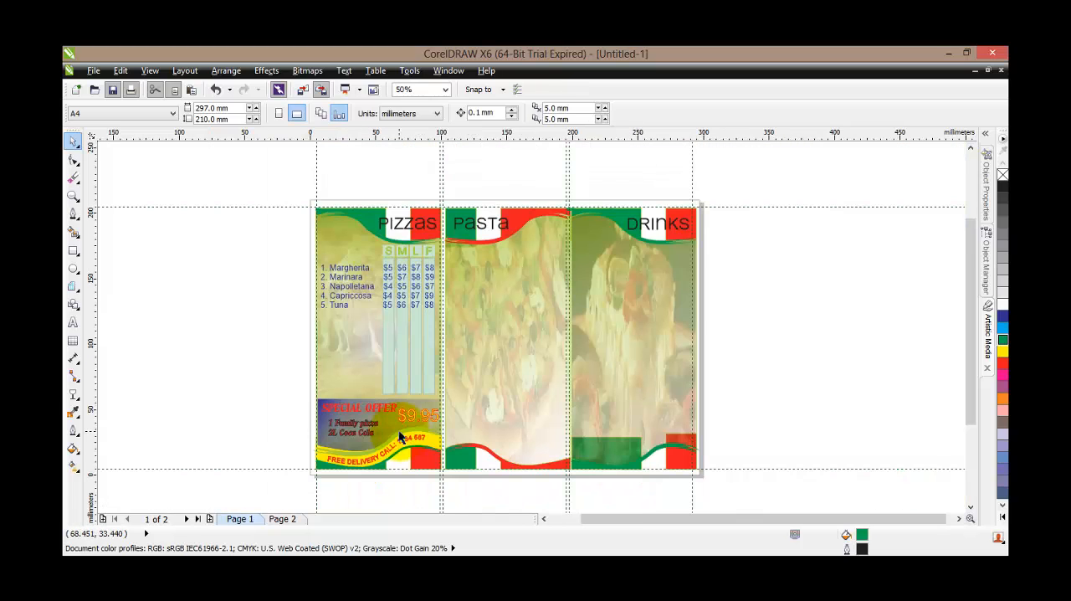
On Page 2, draw a rectangle about 94 by 200 mm filling the first column between the guidelines, with yellow fill and outline
click(284, 519)
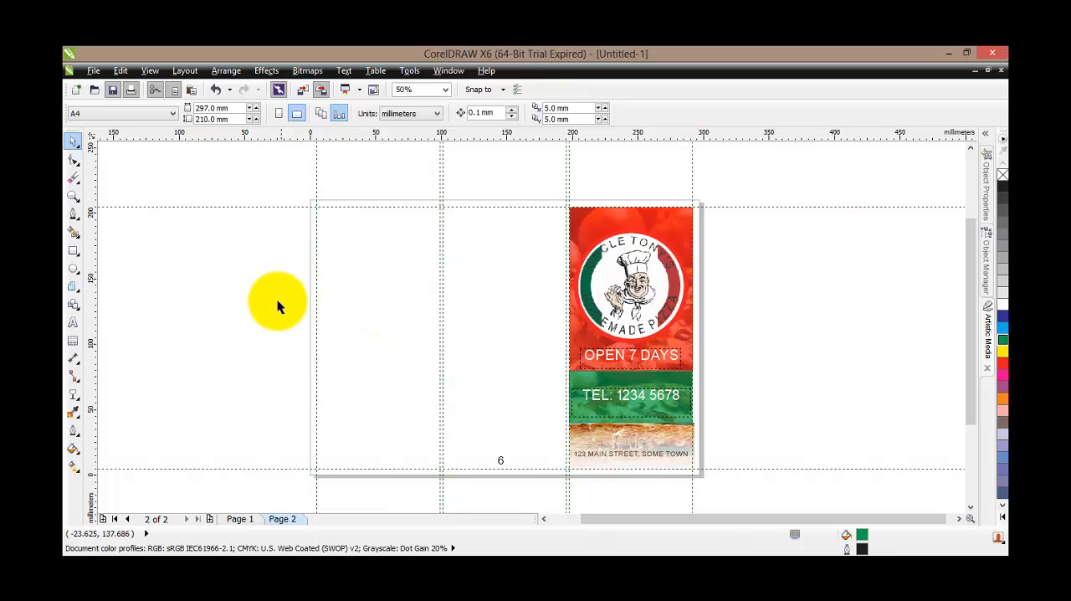
click(73, 250)
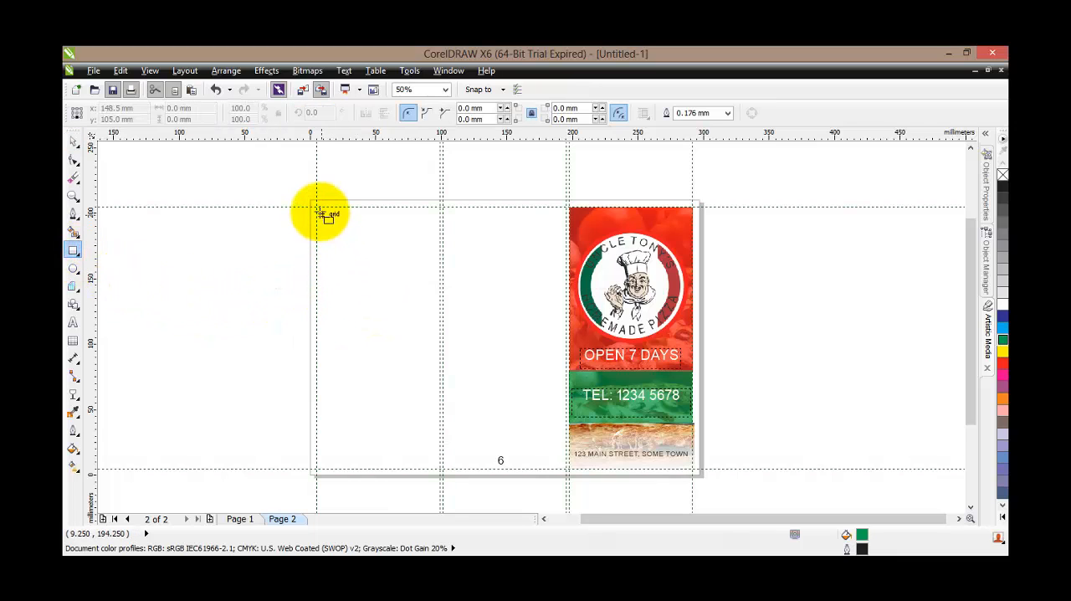
drag(316, 206, 440, 470)
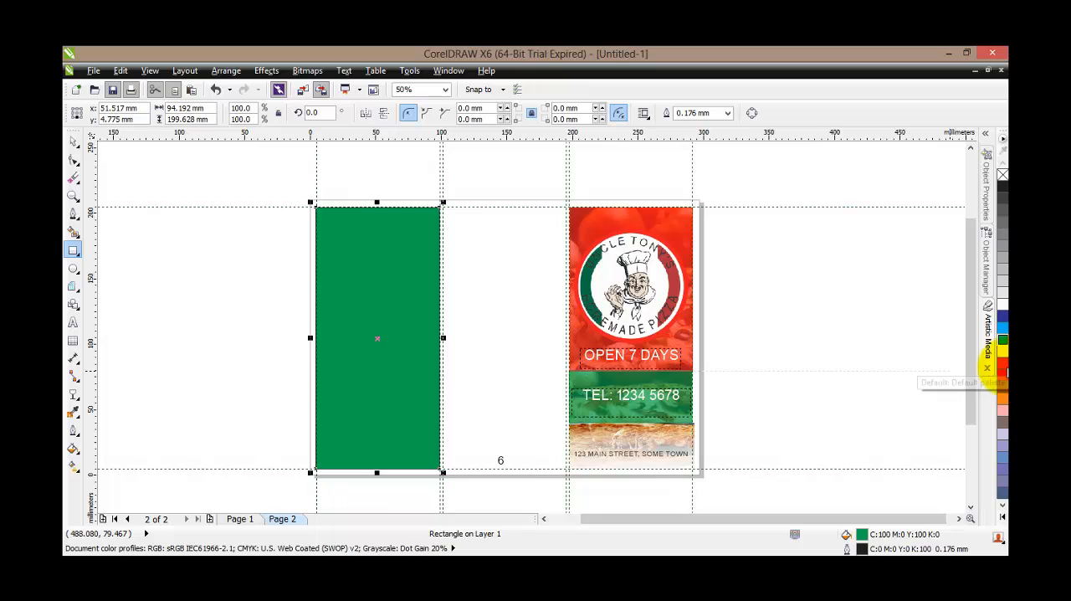
click(1001, 351)
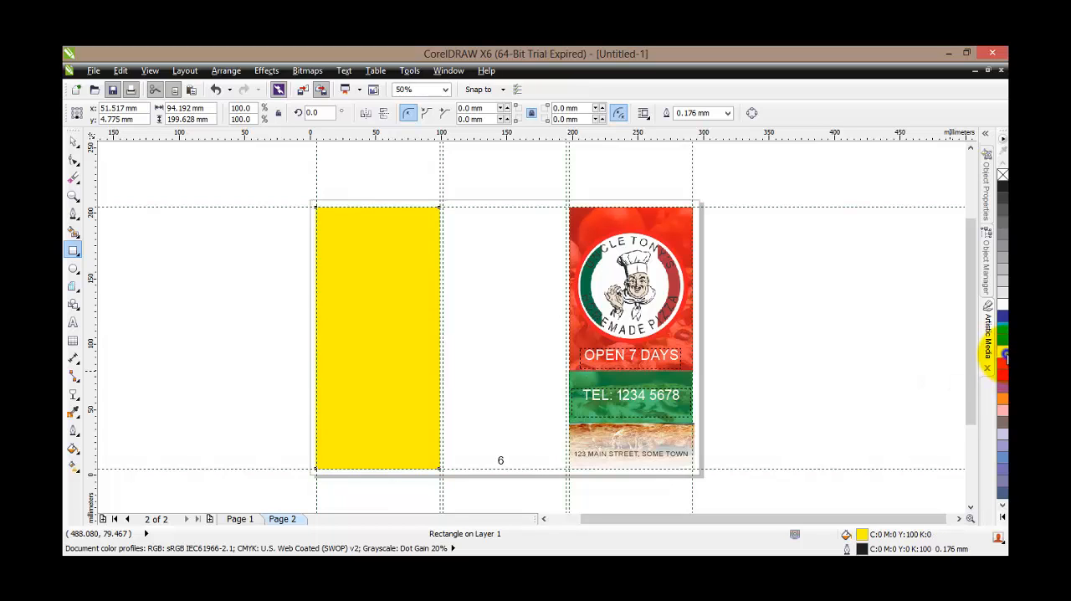
click(74, 142)
Import the pizza picture images (4) from the Images folder, place it beside the page and enlarge it to about 105 by 65 mm
right_click(152, 292)
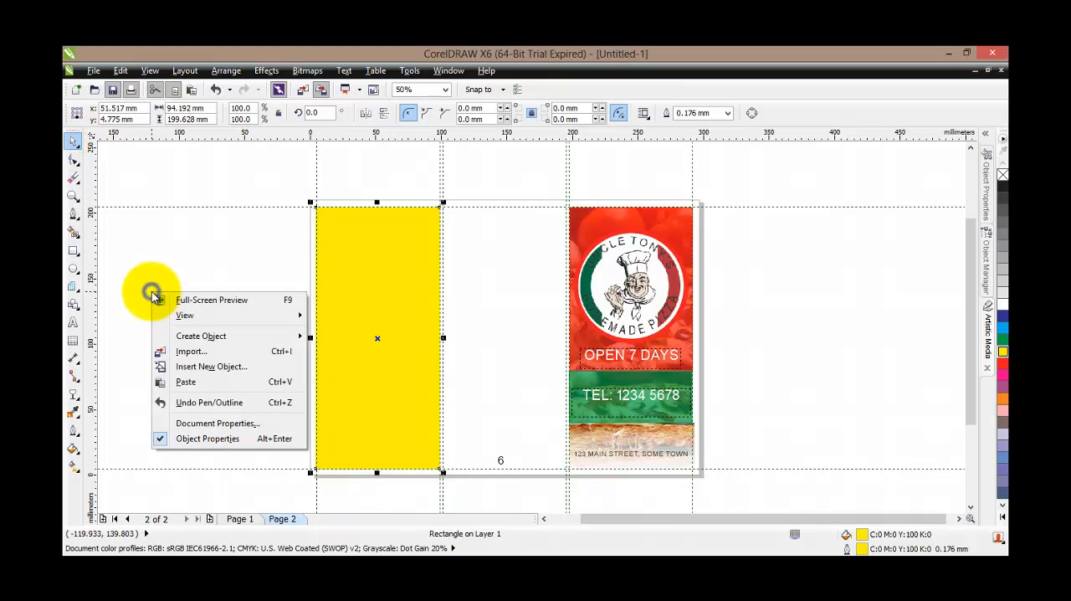
click(192, 350)
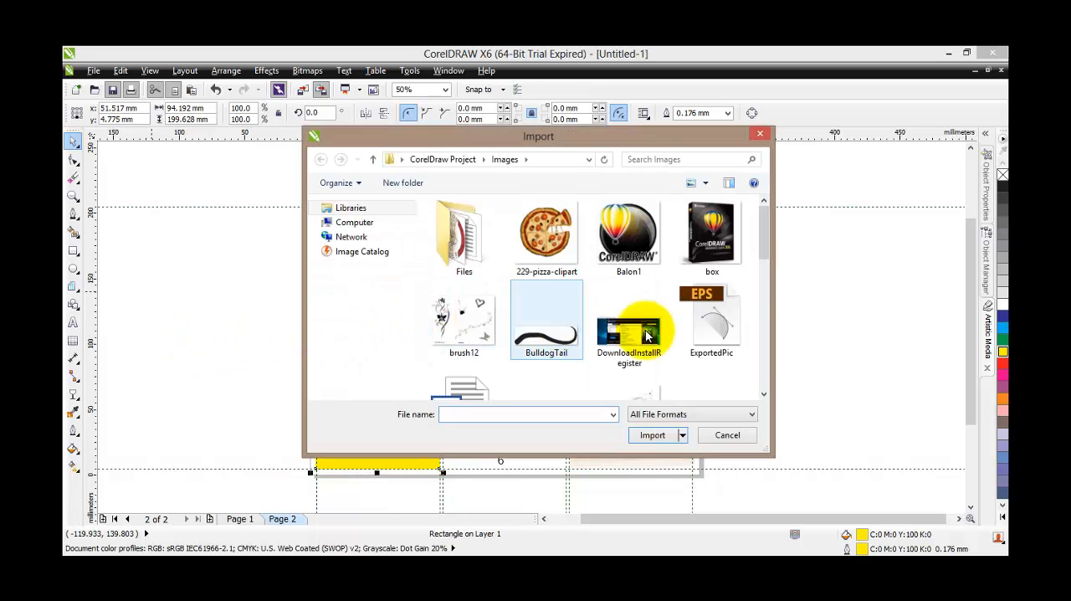
drag(763, 236, 765, 279)
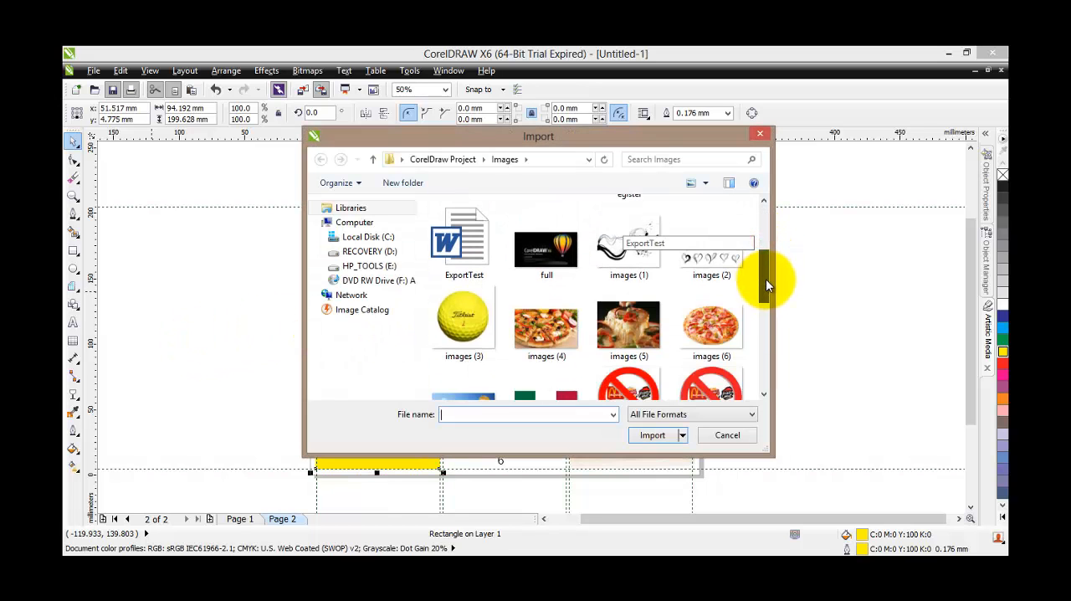
click(534, 335)
click(651, 434)
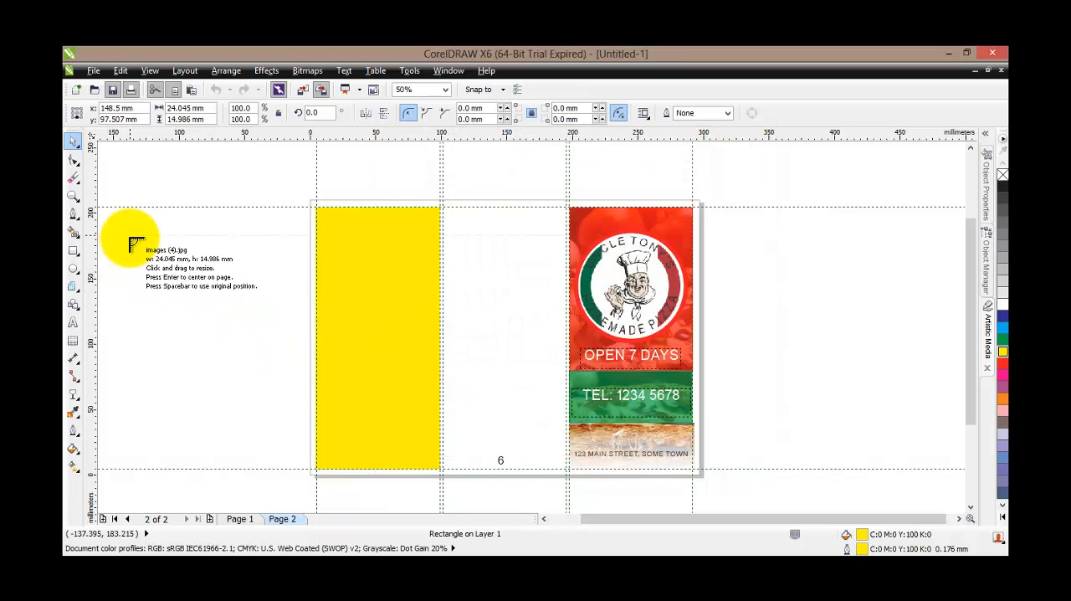
click(106, 225)
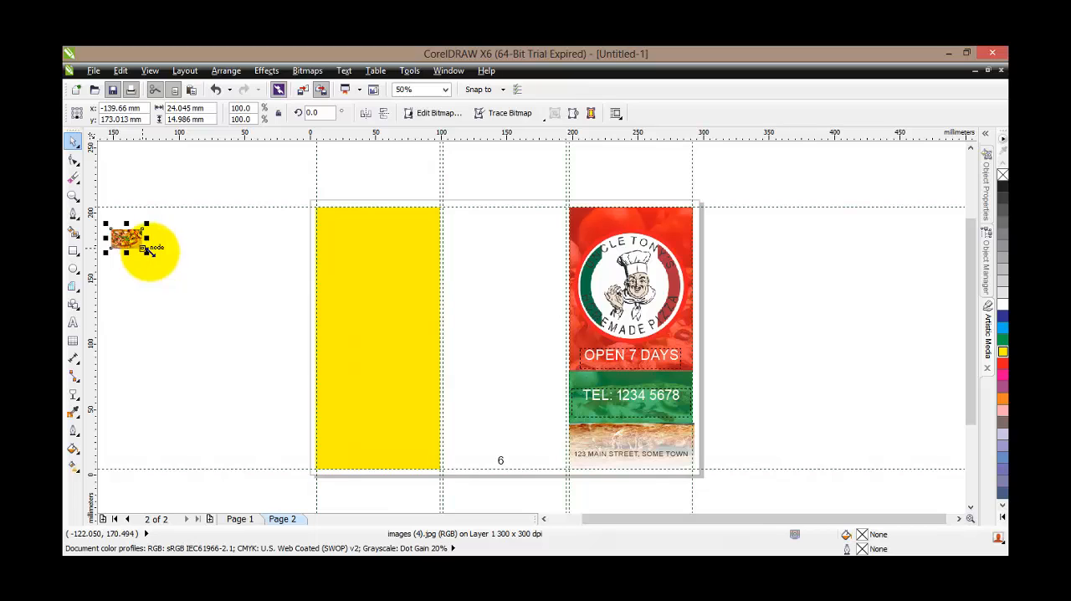
drag(148, 250, 253, 317)
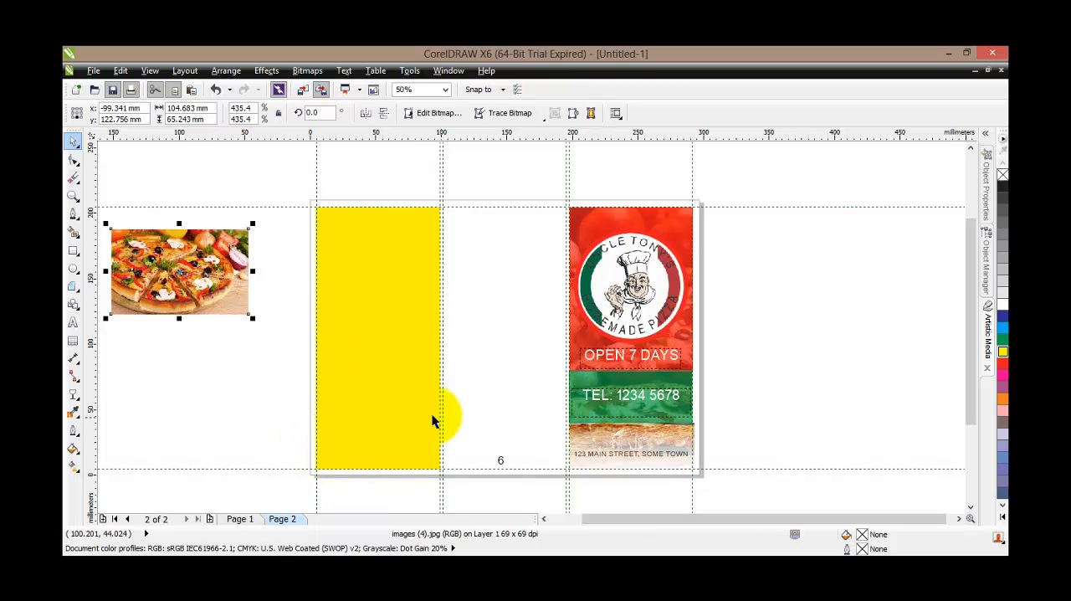
Paint a wavy Artistic Media stroke across the lower part of the yellow rectangle, using the first of the last used brushes
click(988, 339)
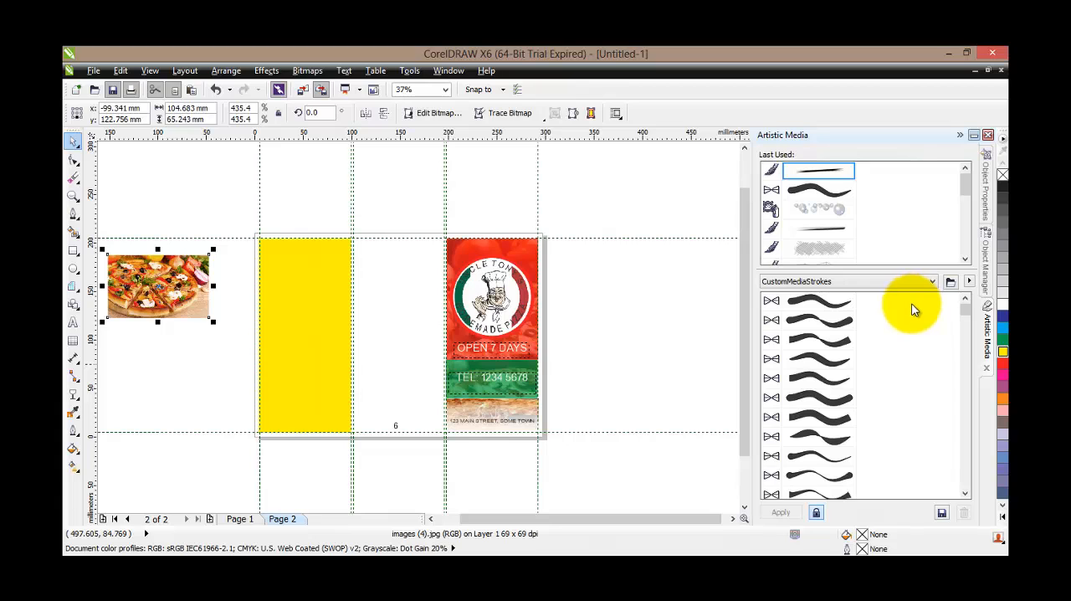
click(816, 167)
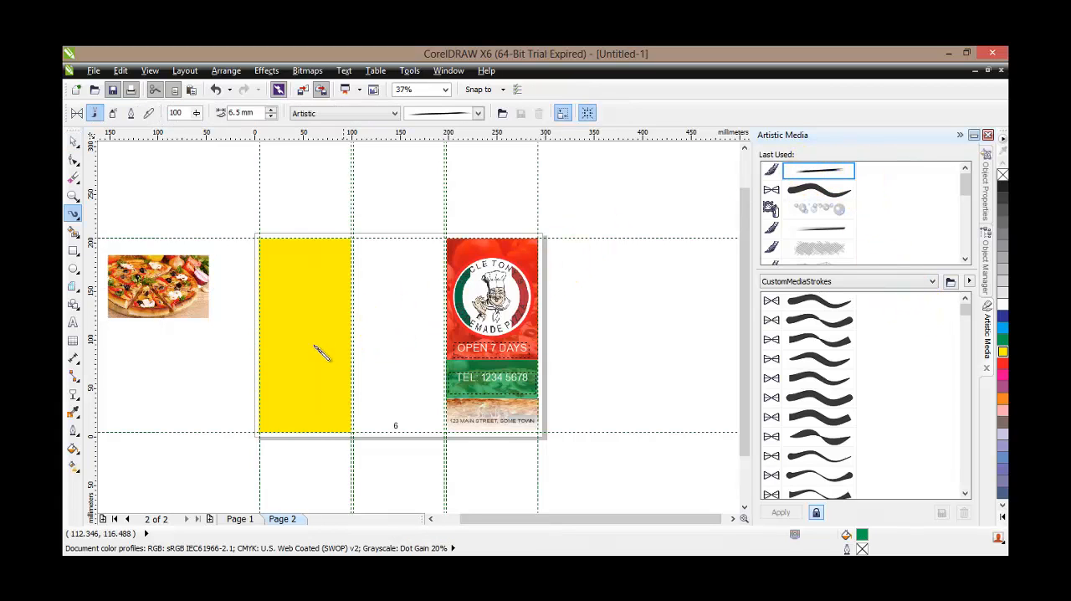
scroll(302, 418, up, 5)
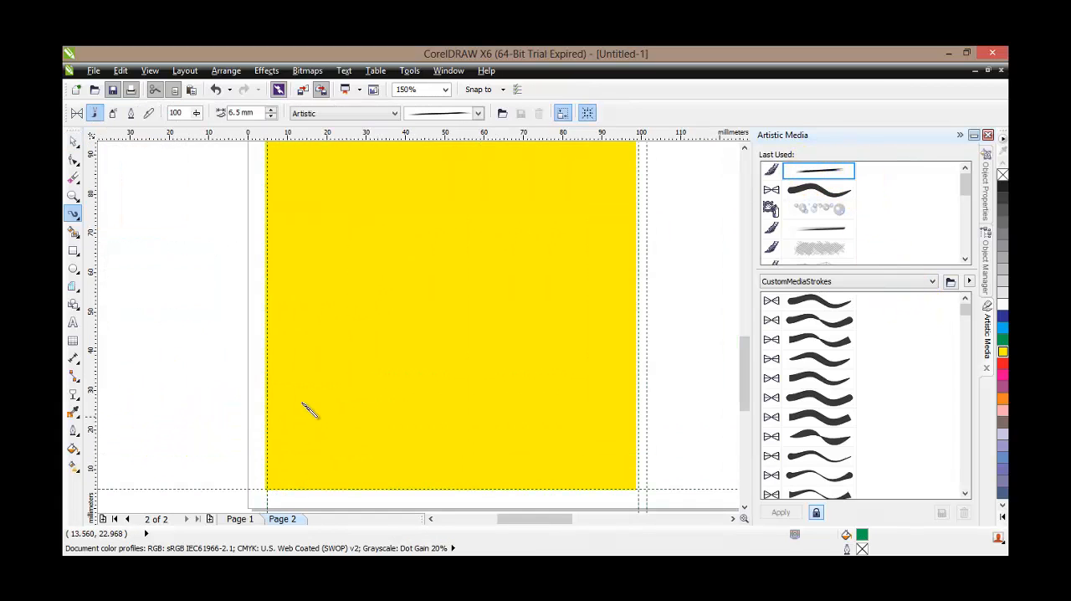
mouse_move(285, 409)
mouse_down()
mouse_move(269, 440)
mouse_move(403, 429)
mouse_up()
drag(577, 366, 642, 383)
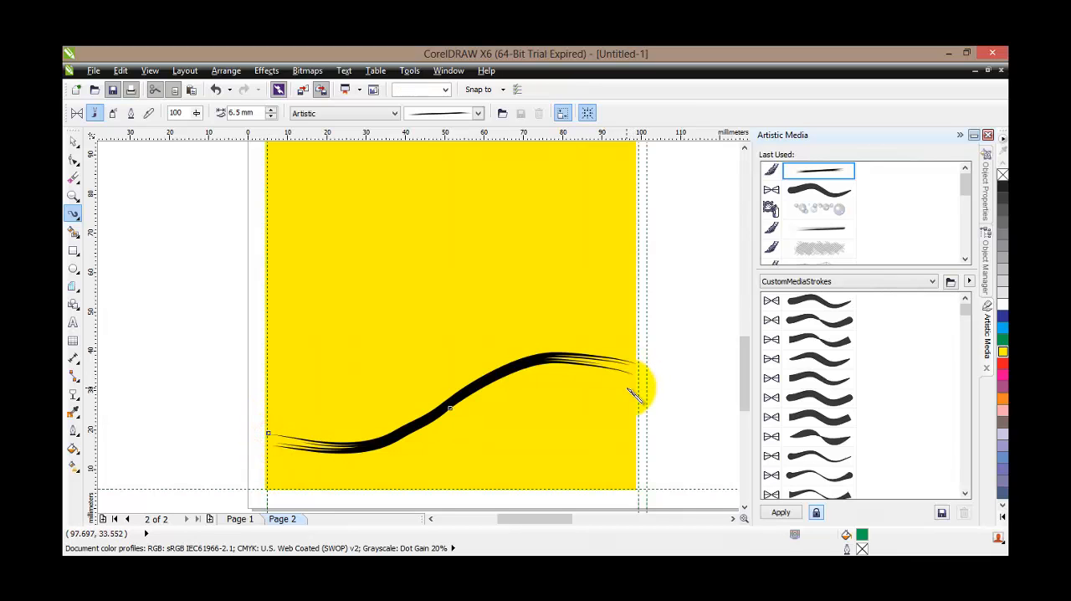
Smooth the middle of the wavy brush stroke by adjusting its curve and deleting two surplus nodes
click(73, 159)
click(463, 405)
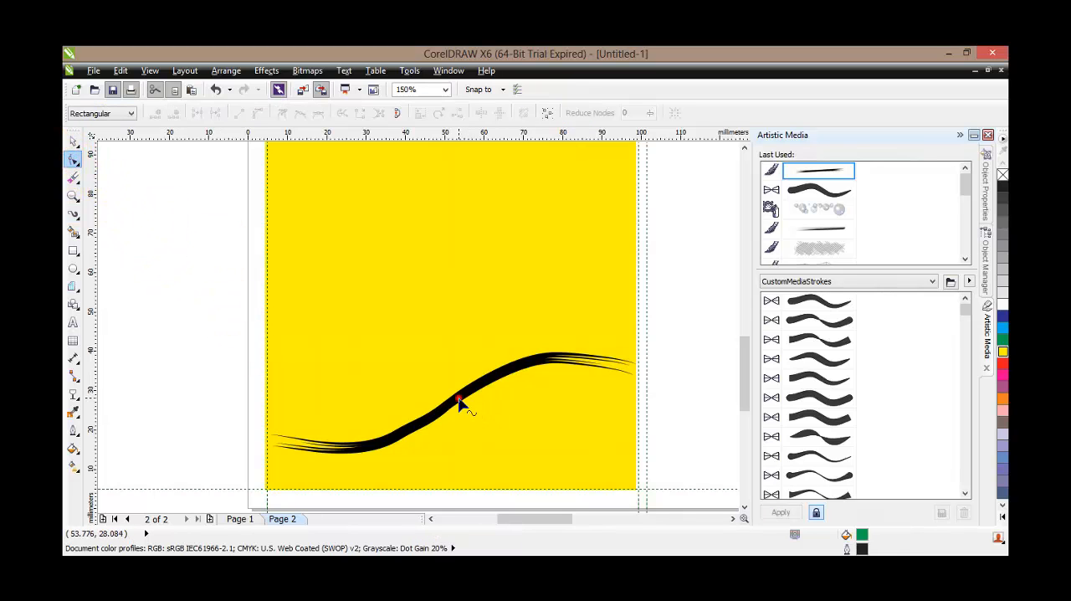
scroll(477, 397, up, 1)
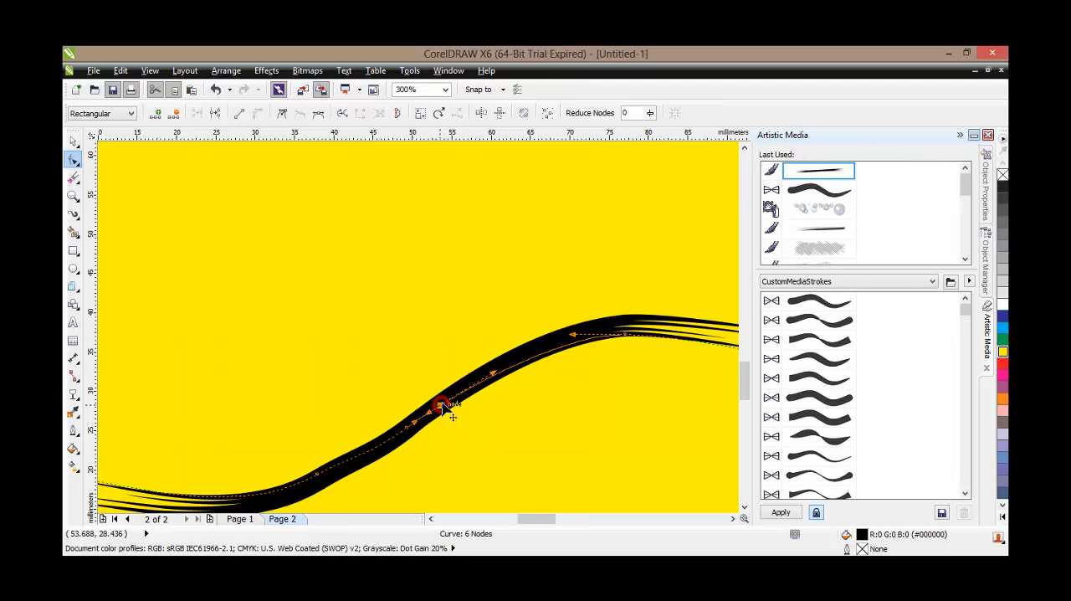
drag(416, 427, 381, 449)
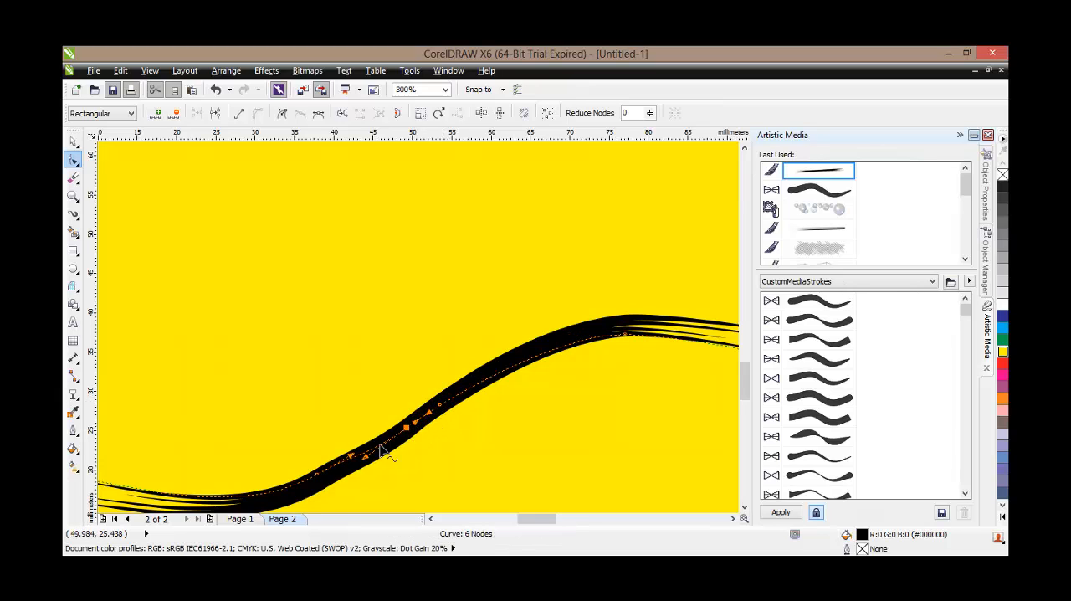
double_click(317, 475)
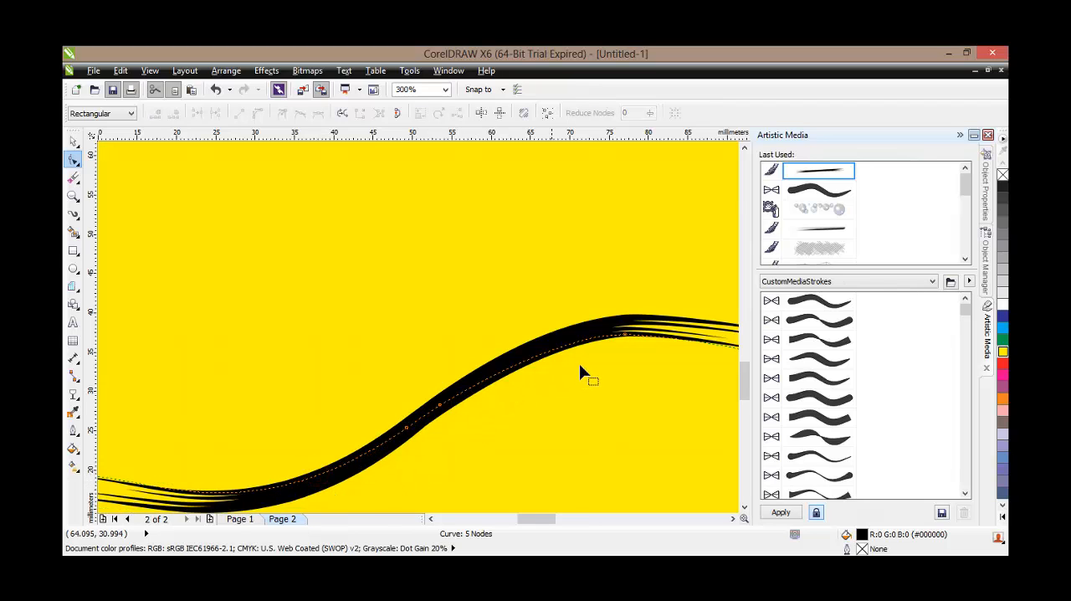
double_click(439, 406)
scroll(481, 374, down, 1)
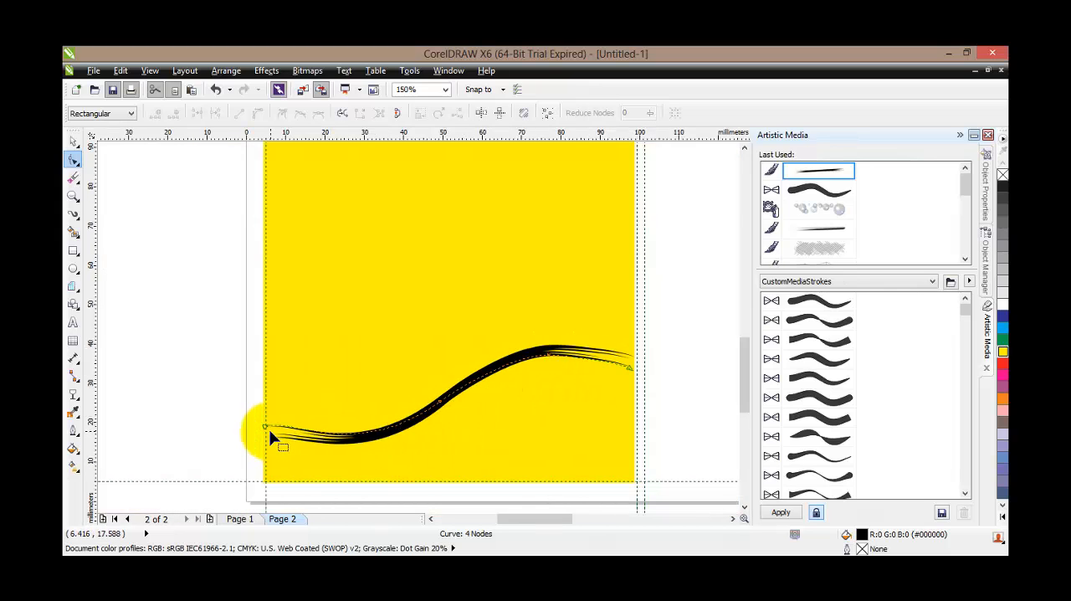
Extend both end nodes of the brush stroke beyond the yellow rectangle's sides, the outer one reaching the page edge
scroll(268, 429, up, 1)
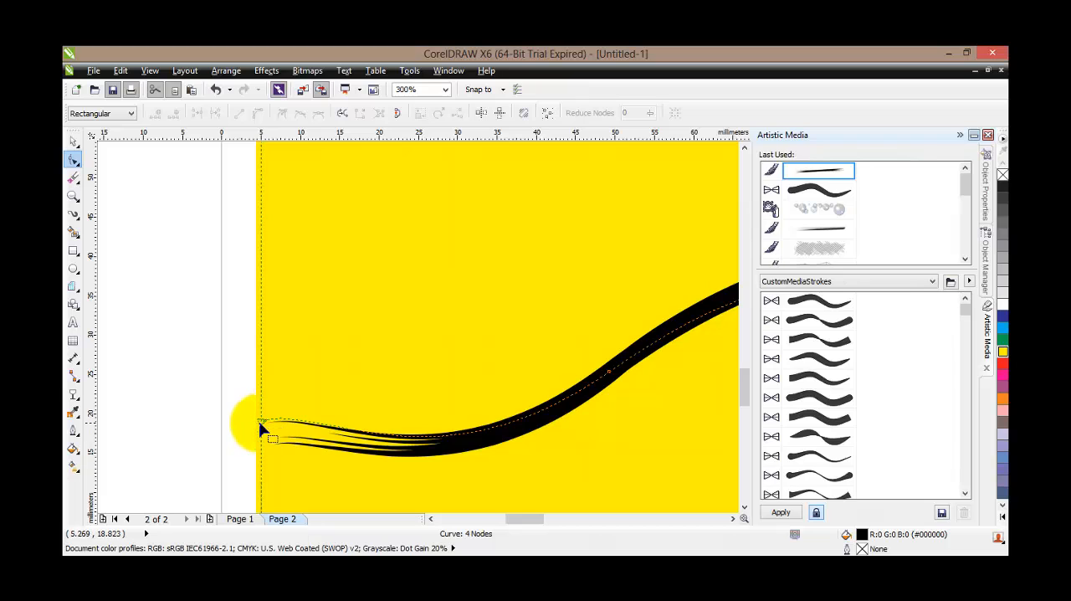
drag(259, 420, 222, 425)
scroll(504, 449, down, 1)
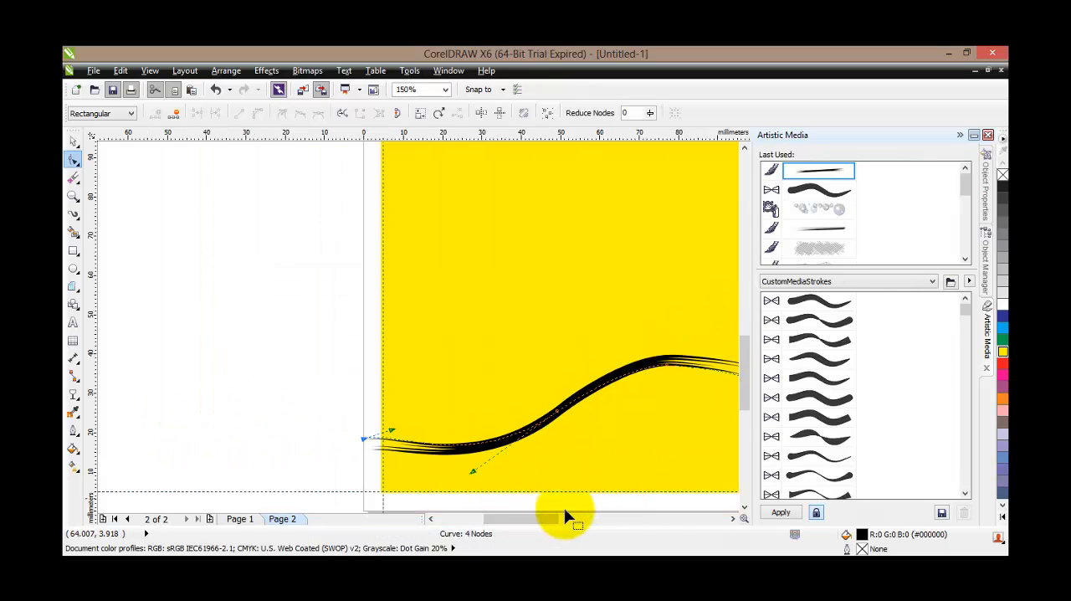
drag(555, 514, 587, 514)
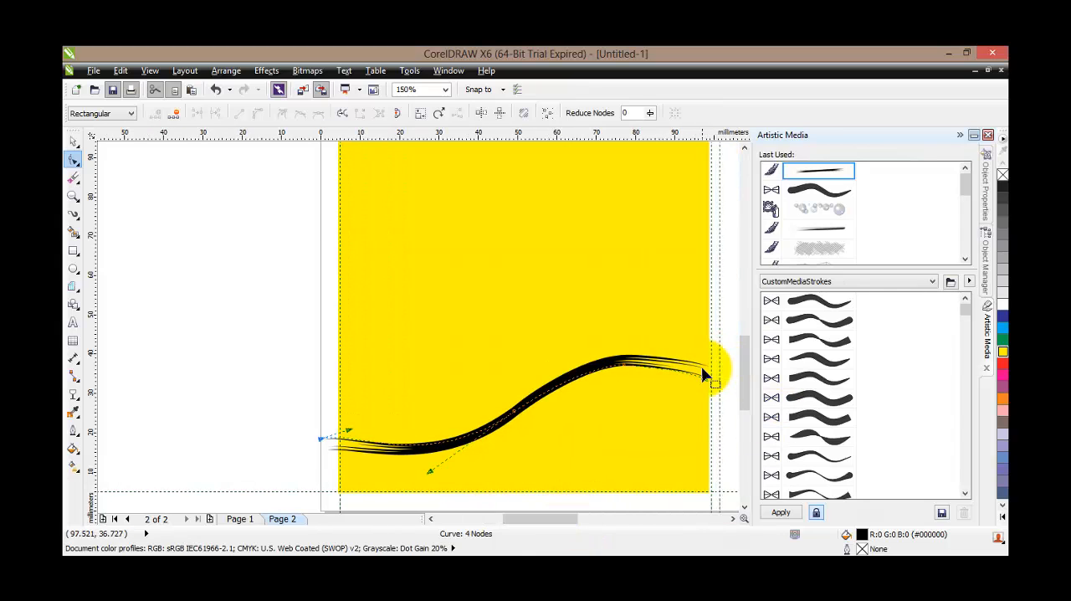
drag(703, 383, 714, 382)
scroll(626, 385, down, 1)
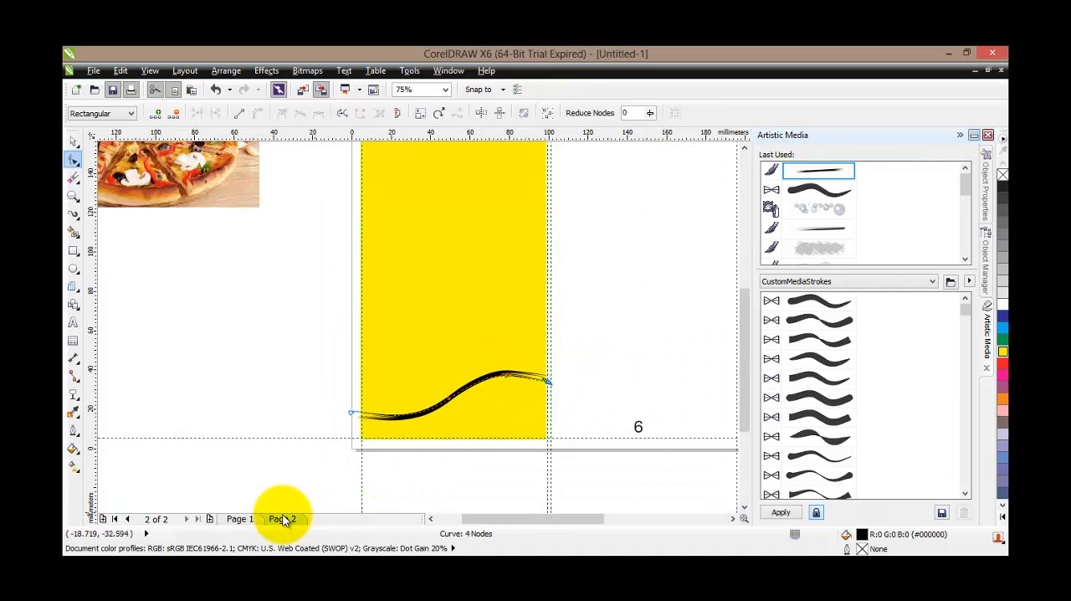
Check the wave design on Page 1, then recolour Page 2's brush stroke green and move it beside the page
click(240, 518)
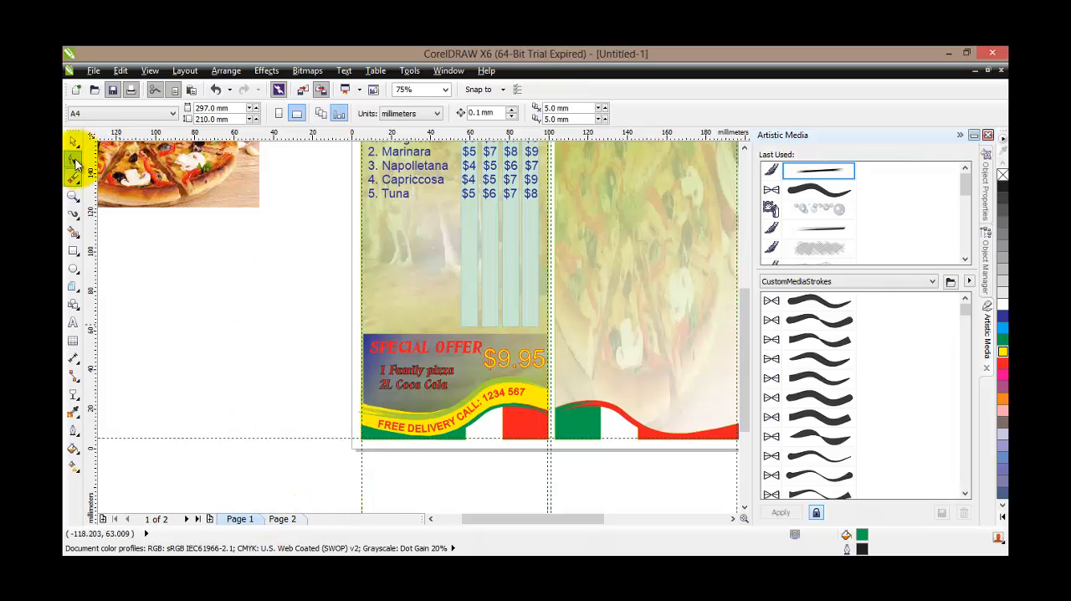
click(283, 519)
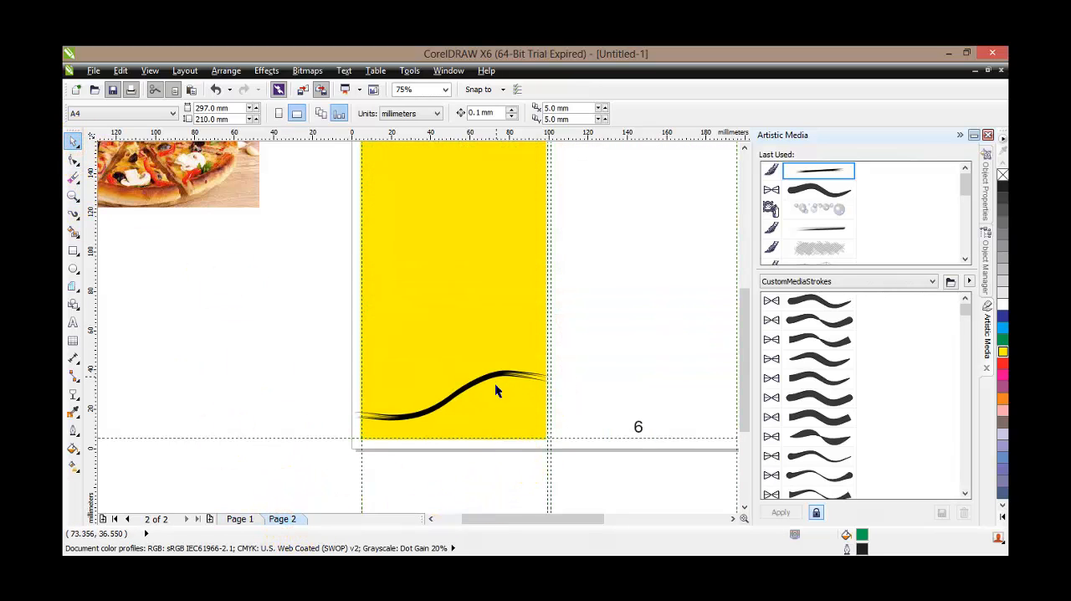
click(559, 447)
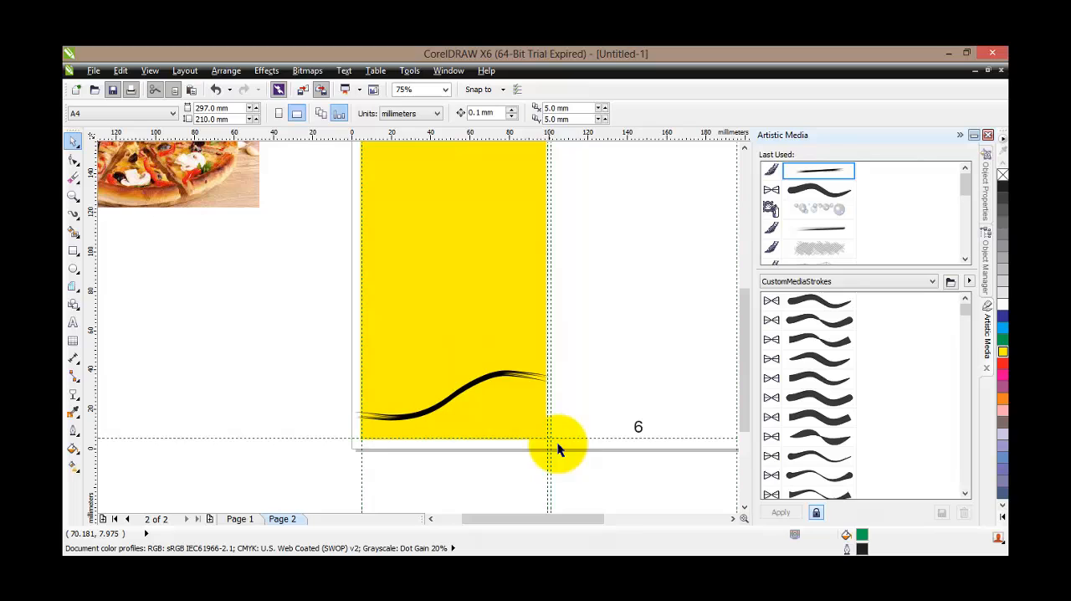
click(425, 418)
click(1003, 339)
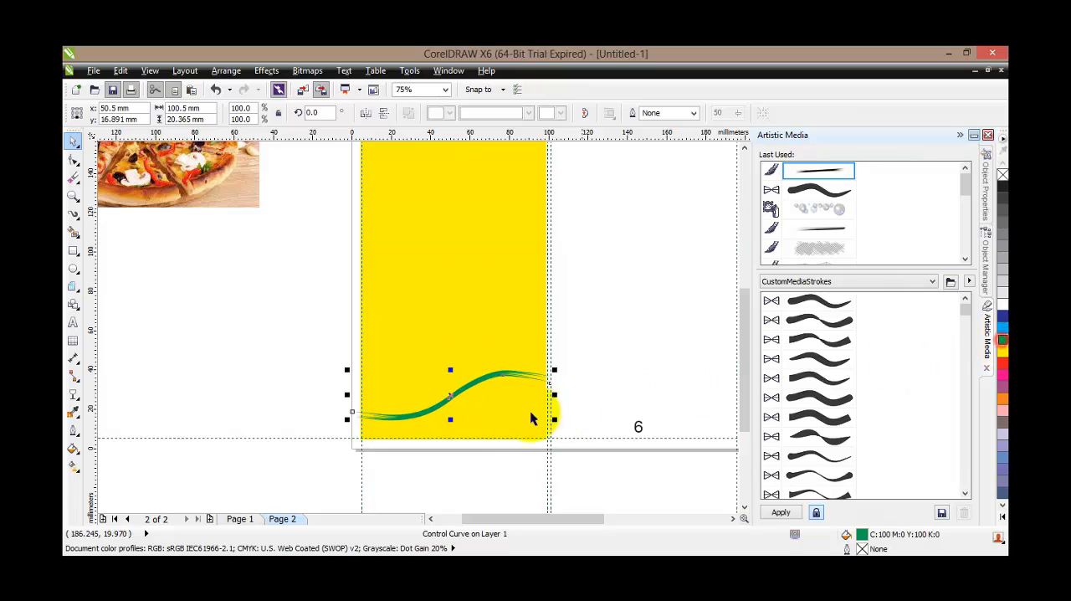
drag(451, 395, 215, 368)
Apply a linear transparency down the yellow rectangle, fading out at its lower edge, with the midpoint shifted downward
click(456, 320)
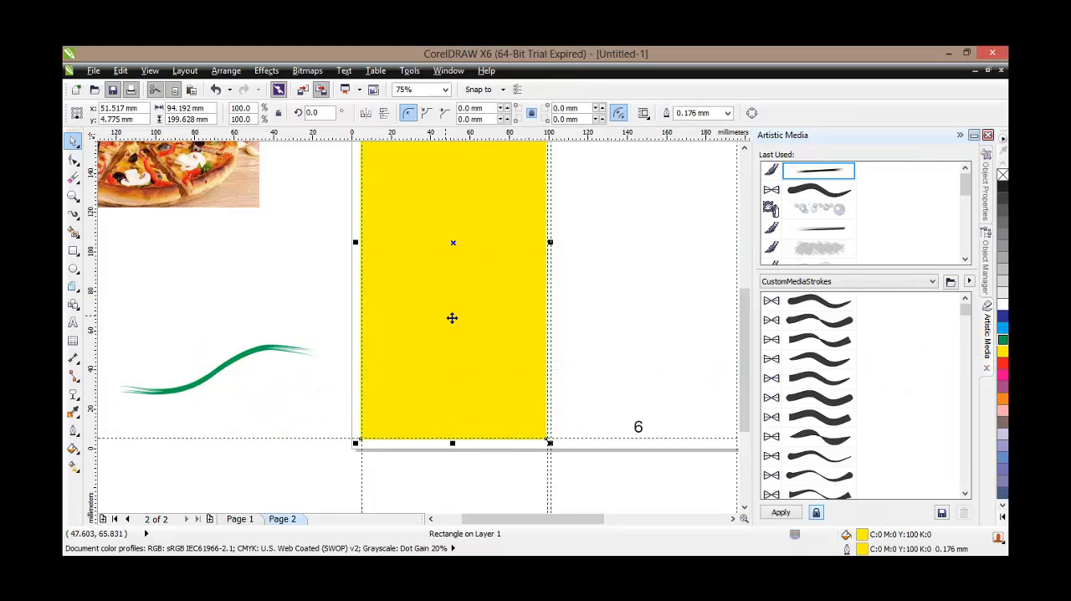
click(74, 394)
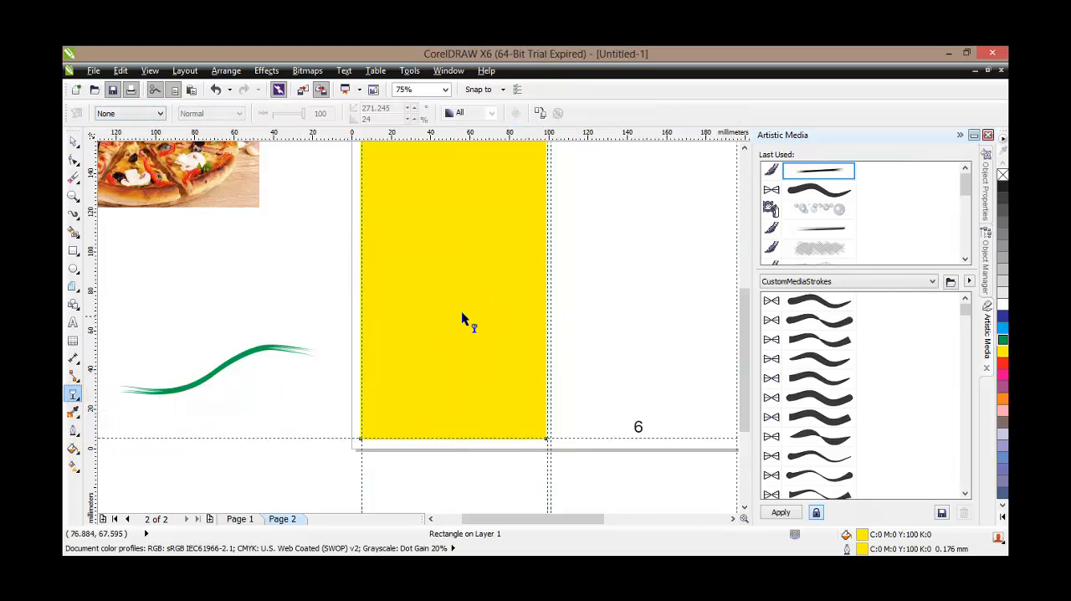
scroll(461, 311, down, 2)
drag(456, 185, 453, 370)
mouse_move(452, 282)
mouse_down()
mouse_move(450, 246)
mouse_move(454, 319)
mouse_up()
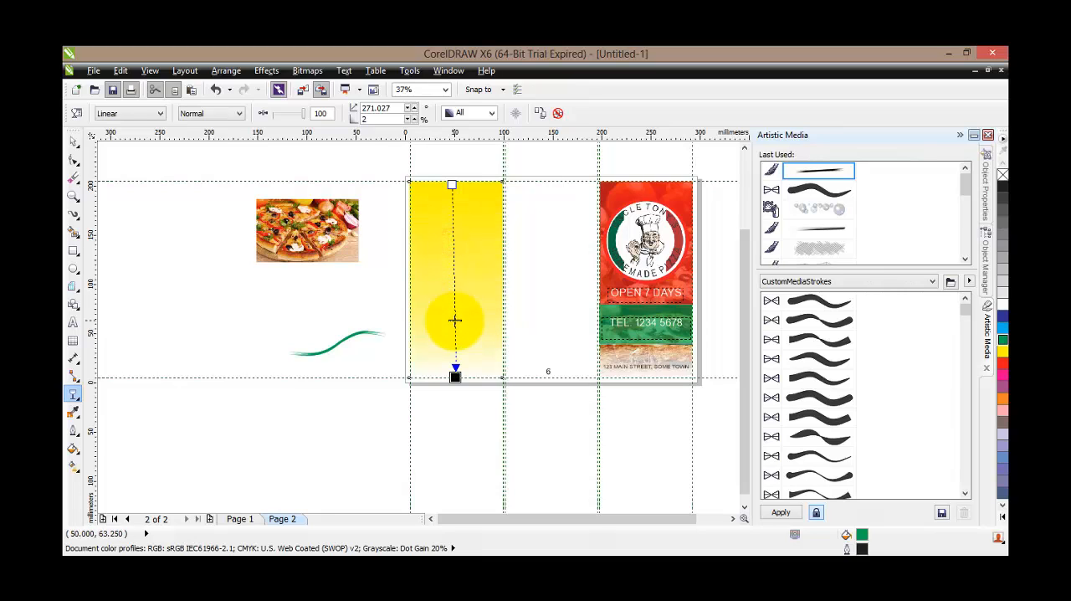
Change the yellow rectangle's transparency type to Radial
click(130, 113)
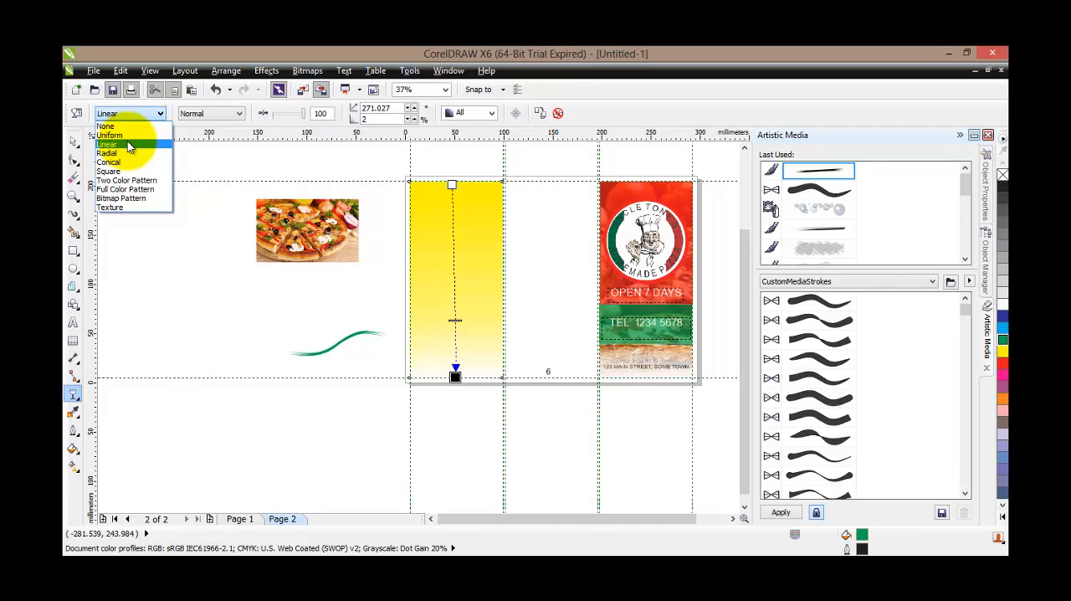
click(123, 153)
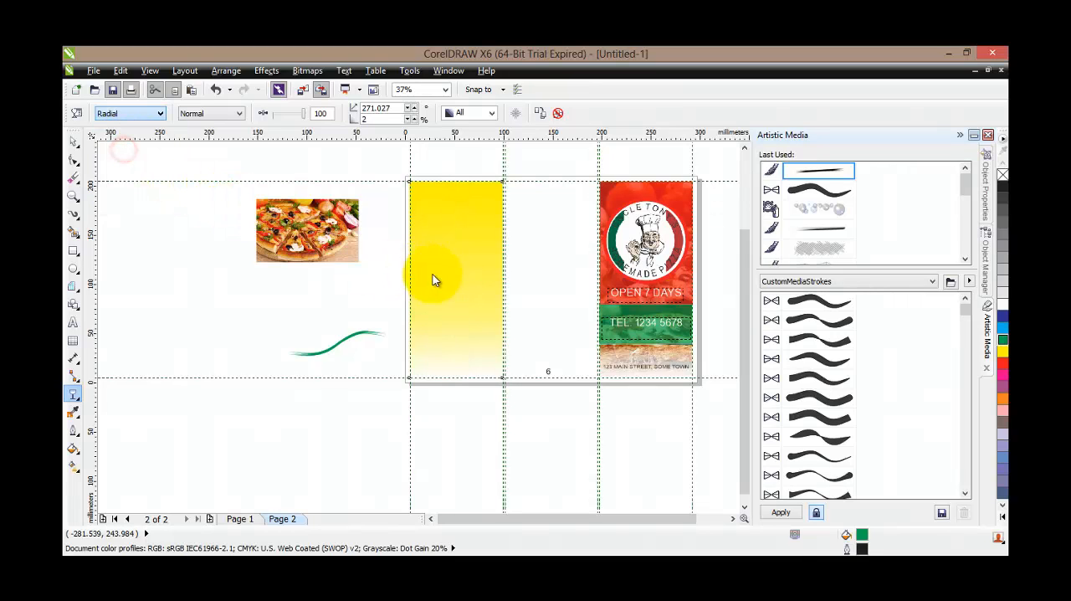
click(456, 271)
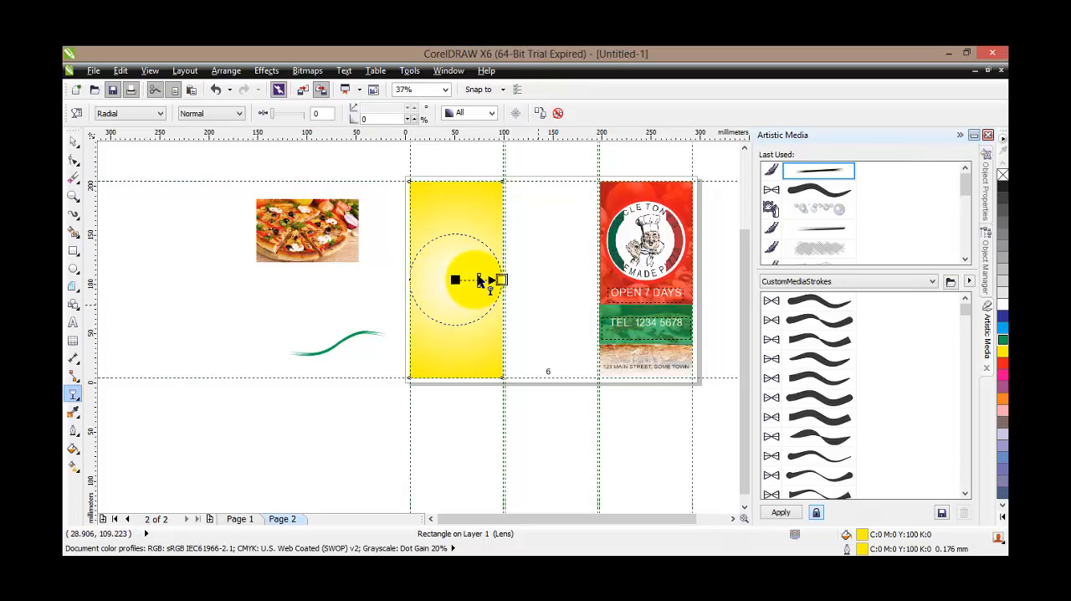
Make the yellow rectangle's transparency Uniform, try amounts of 100 and 10, and set it to 70
click(130, 113)
click(123, 137)
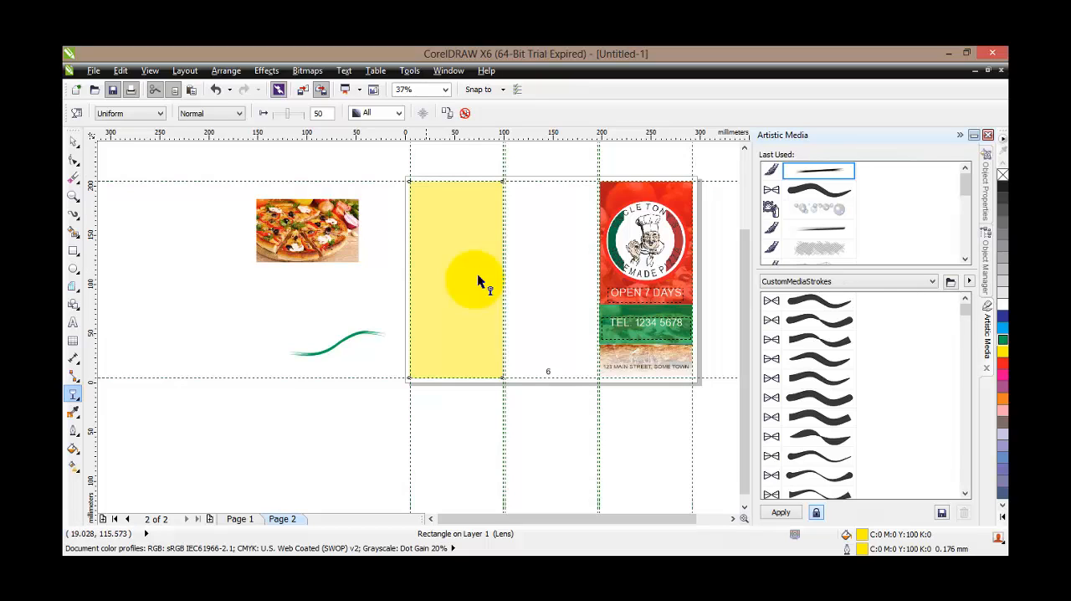
drag(288, 112, 318, 113)
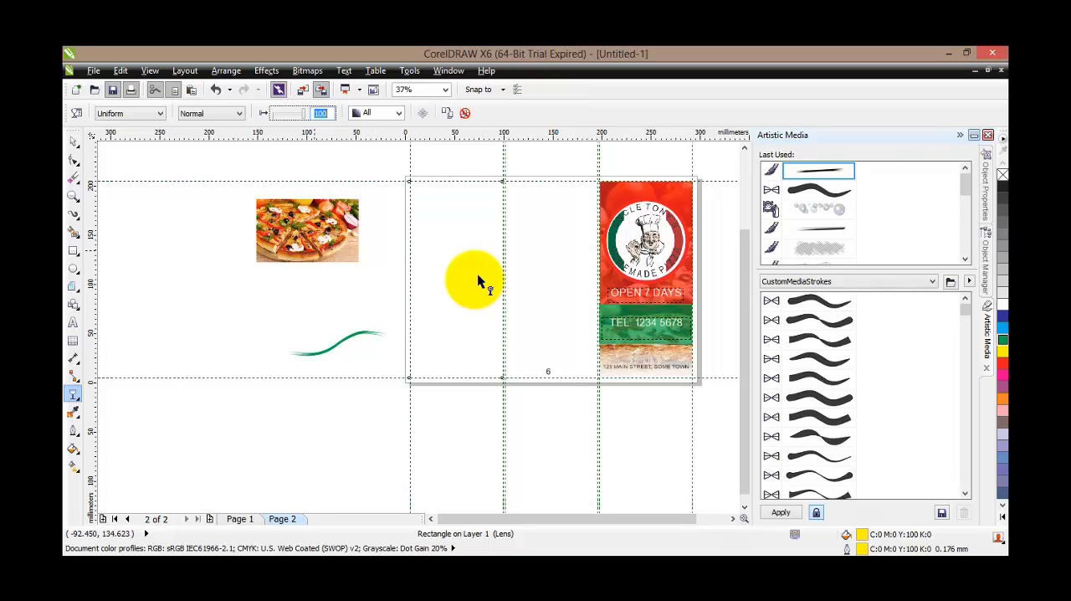
text(10)
key(Return)
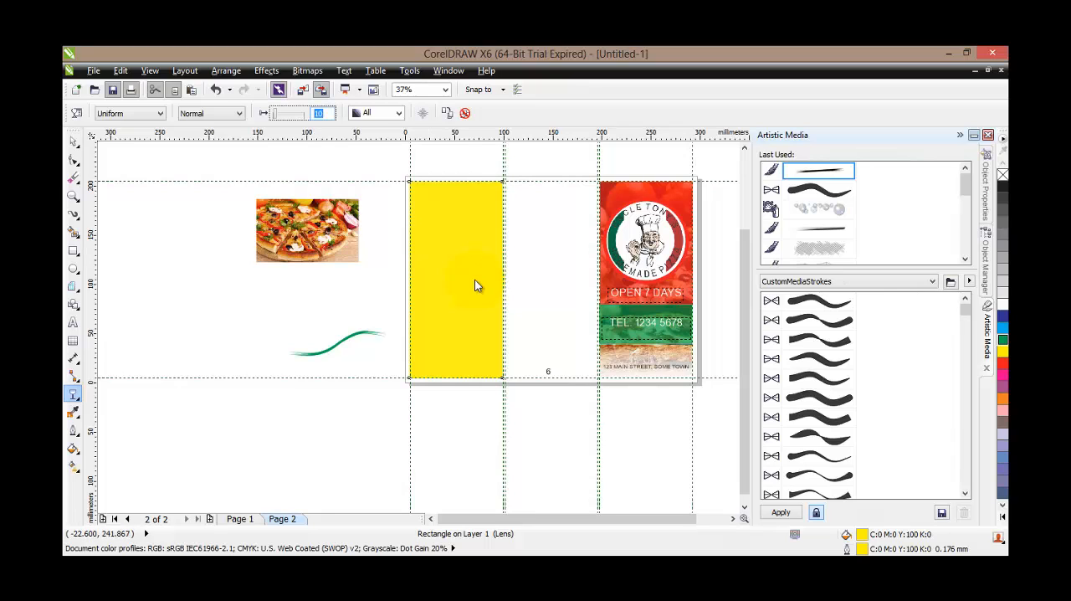
click(474, 279)
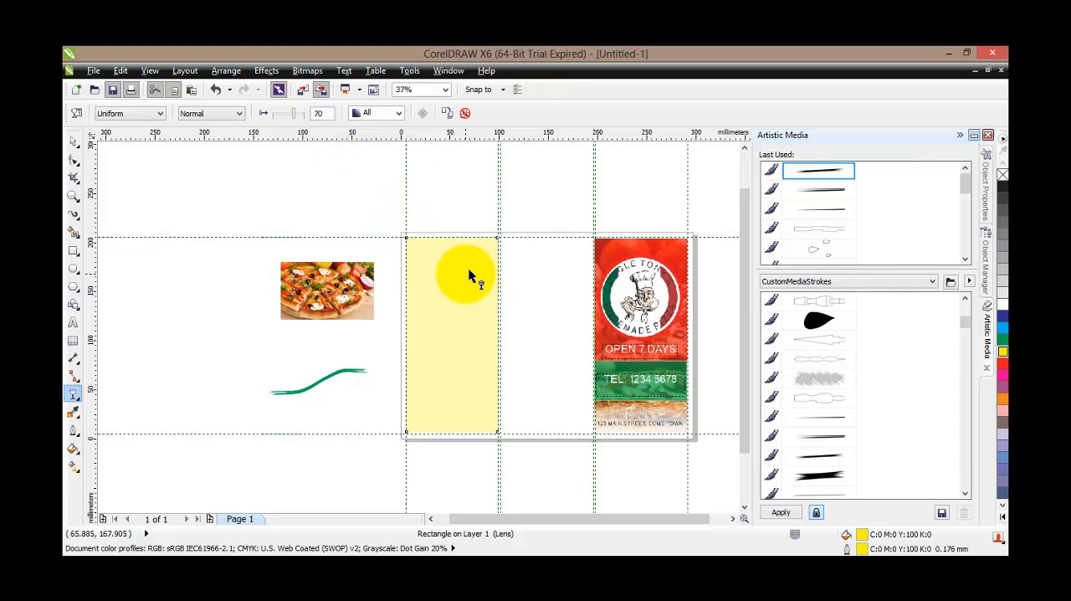
Fill the transparent rectangle with blue and set its uniform transparency to 50
click(74, 139)
click(450, 316)
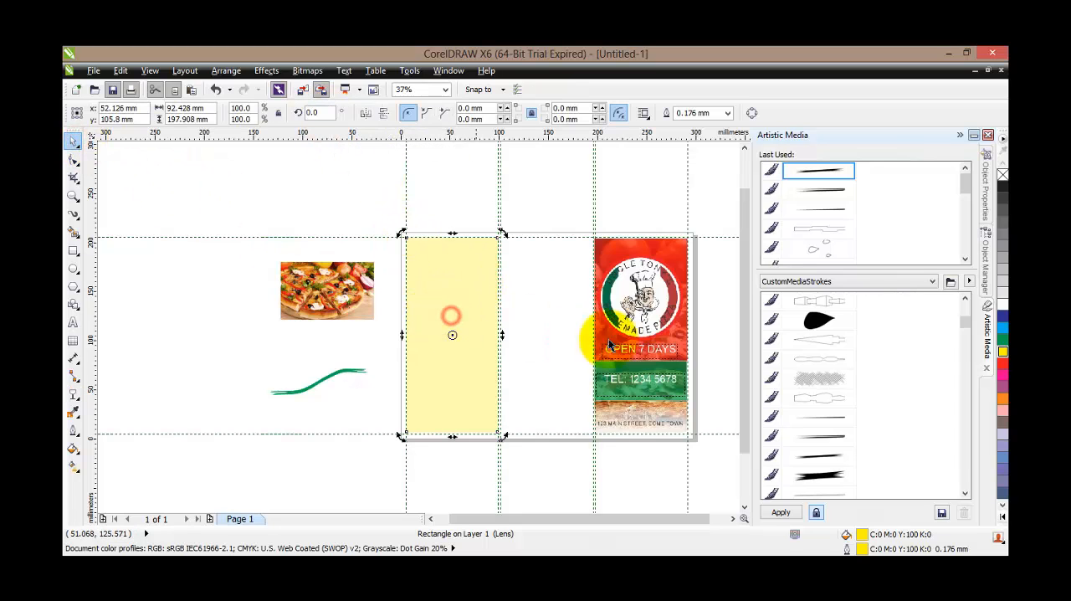
click(1002, 316)
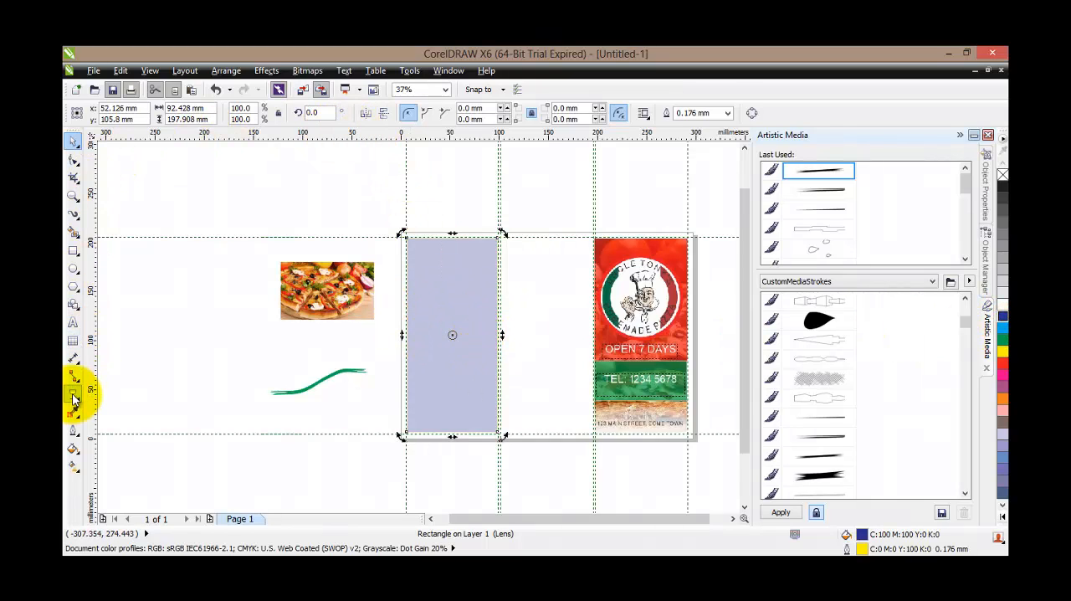
click(73, 393)
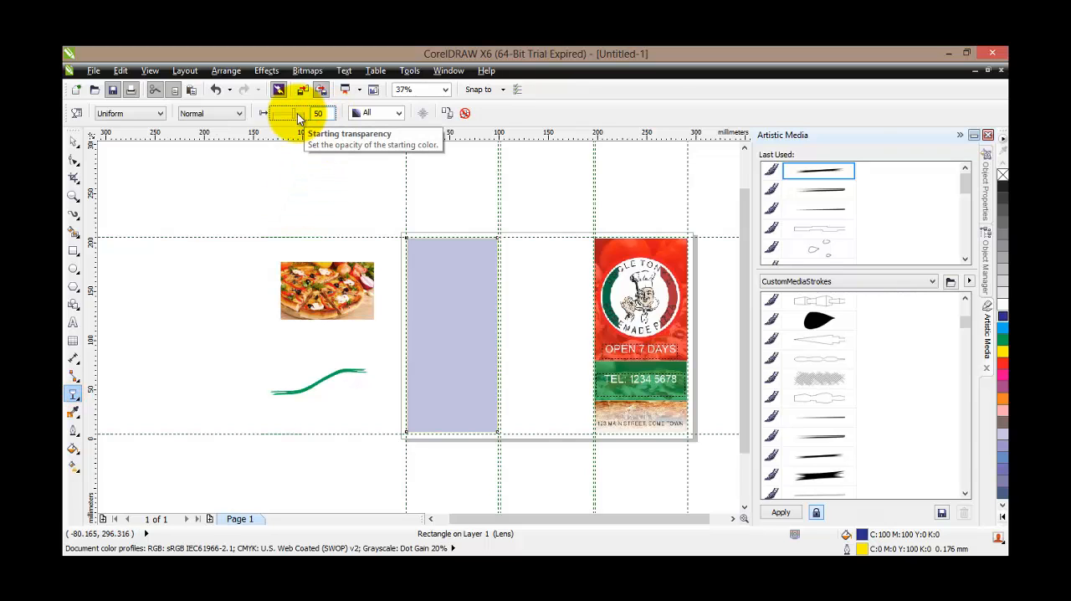
key(Return)
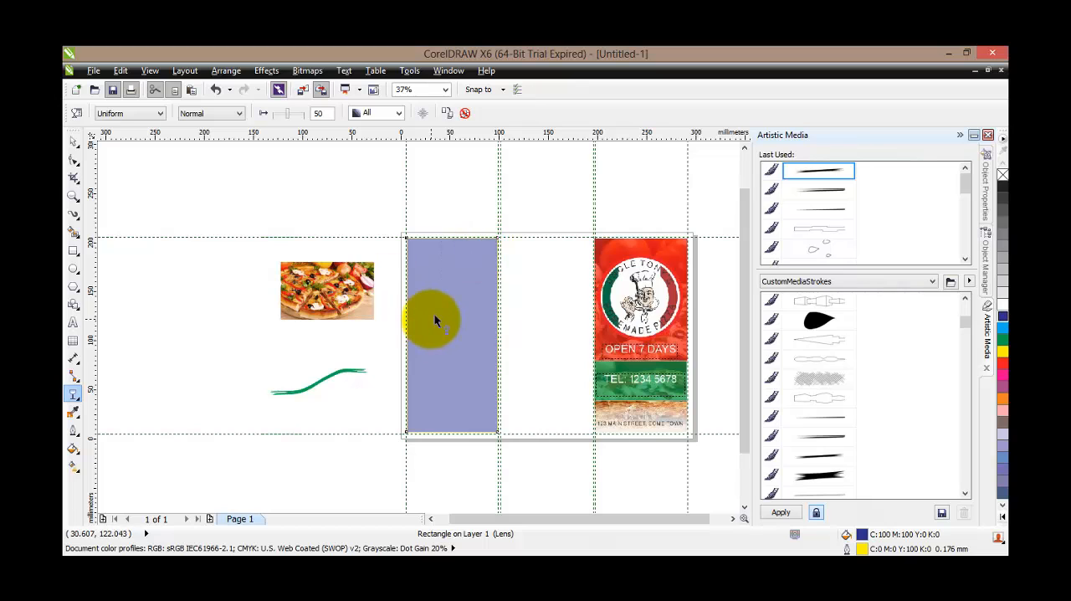
Enlarge the pizza picture beside the page proportionally to about 150 by 93 mm
scroll(434, 313, up, 1)
drag(554, 520, 529, 518)
click(73, 140)
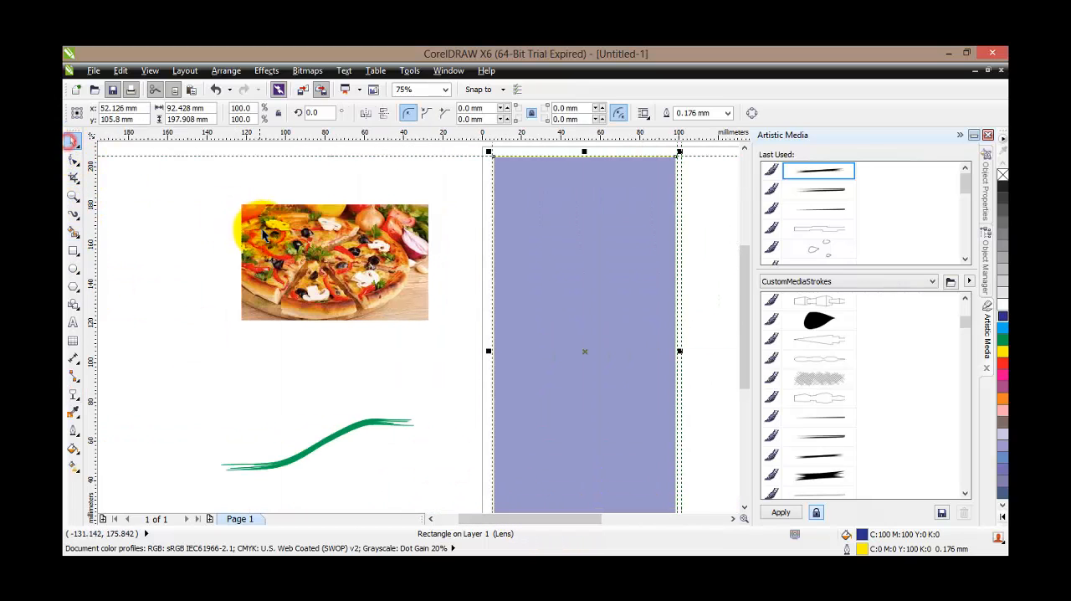
click(417, 310)
drag(416, 311, 455, 373)
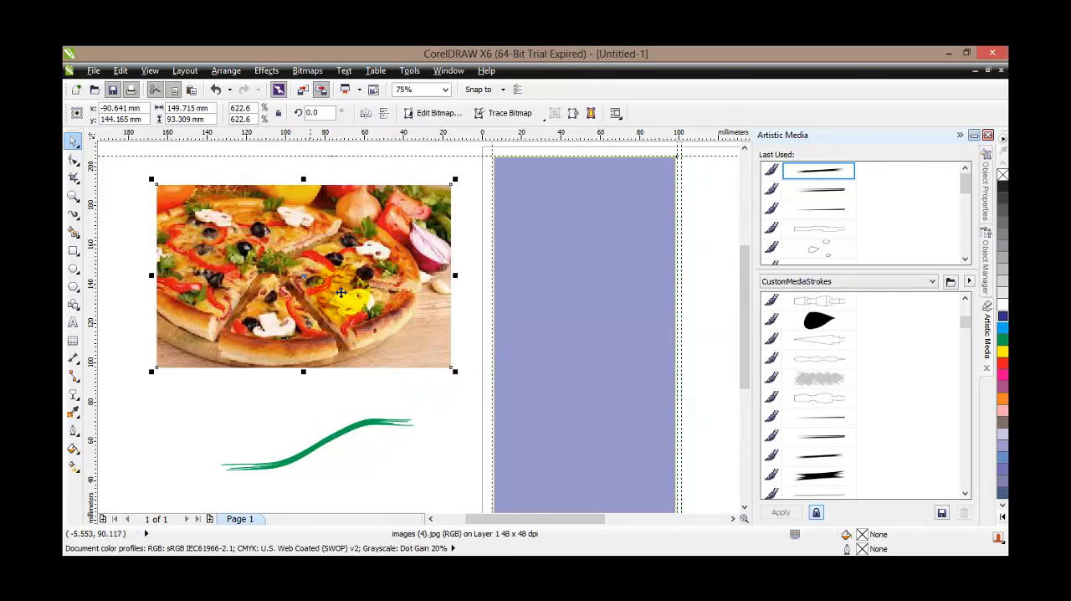
Fade the pizza picture from top to bottom with a linear transparency and move the midpoint towards its upper edge
click(73, 395)
drag(296, 189, 295, 365)
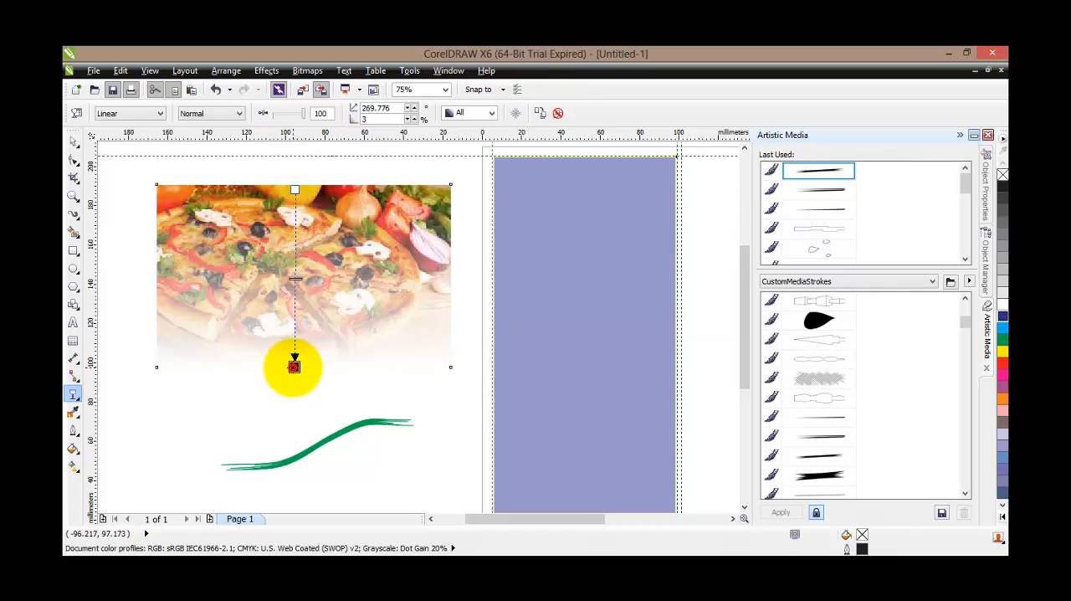
drag(296, 366, 296, 227)
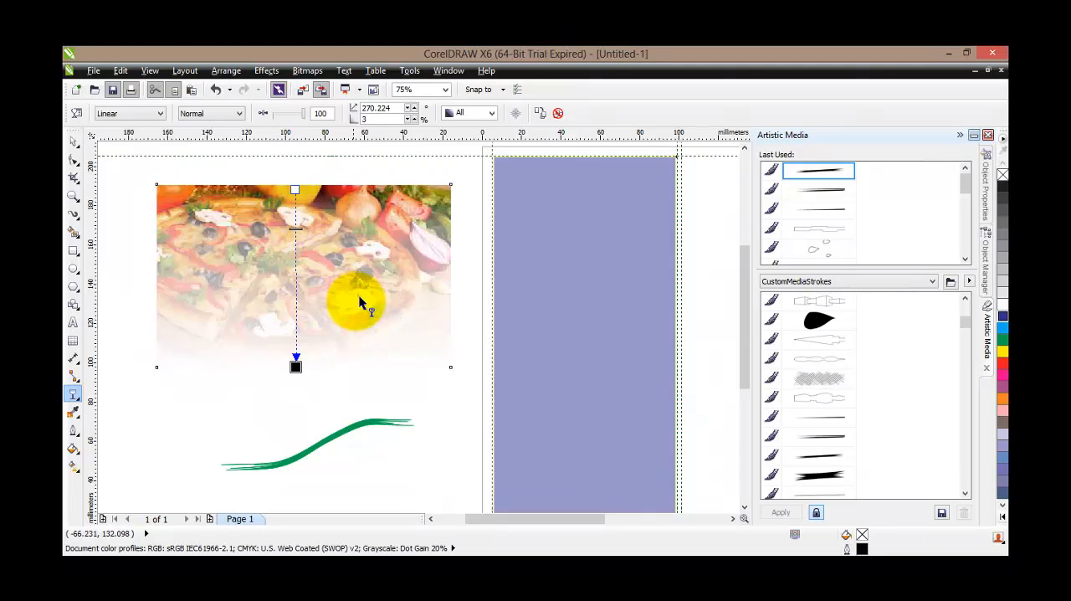
click(72, 141)
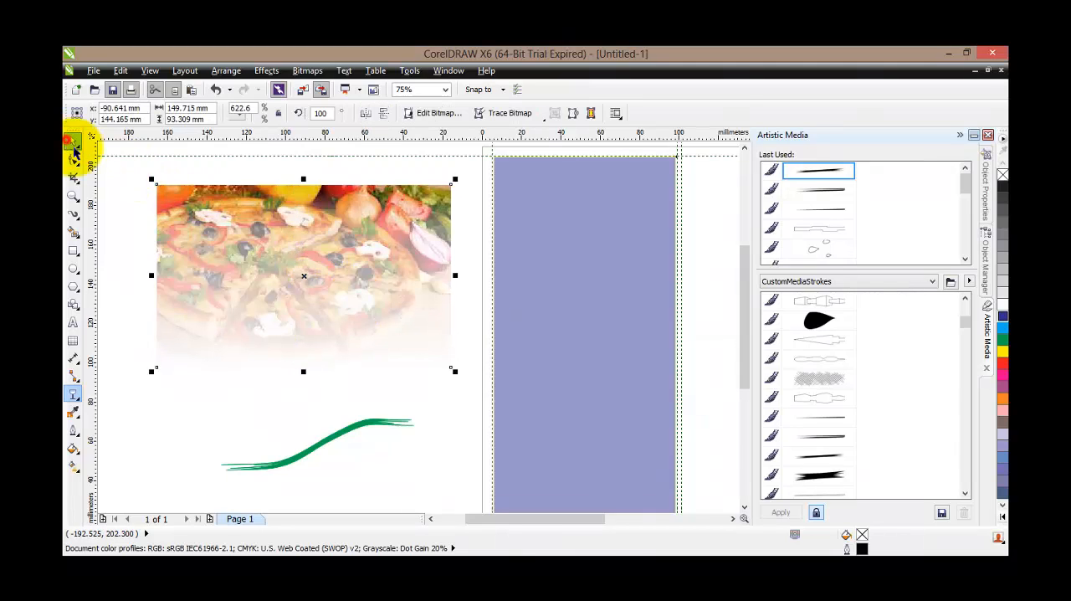
click(191, 222)
Convert the blue rectangle into an empty PowerClip frame
click(542, 400)
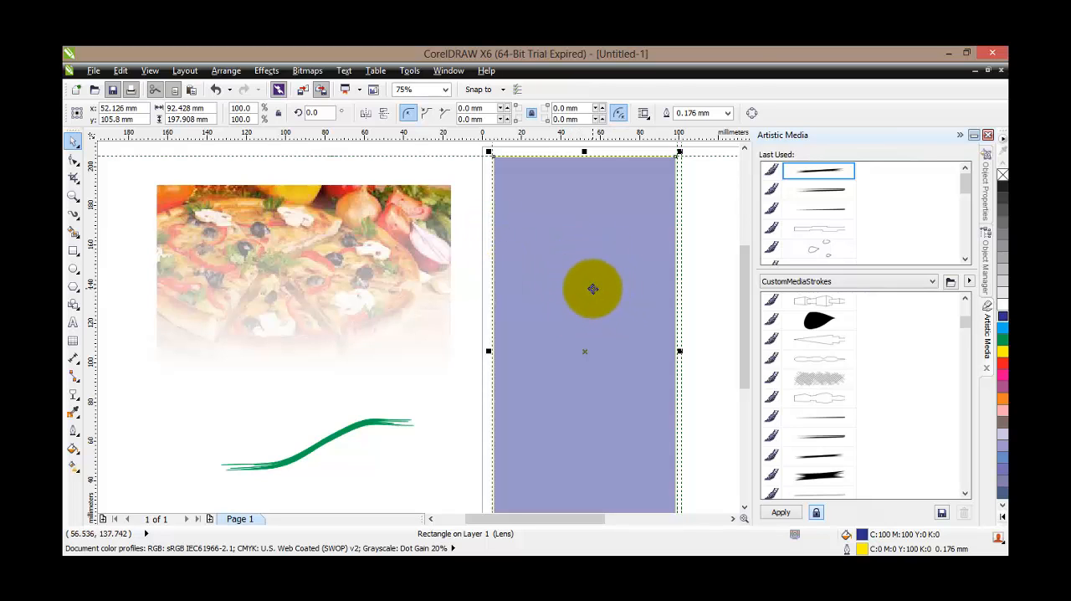
right_click(592, 288)
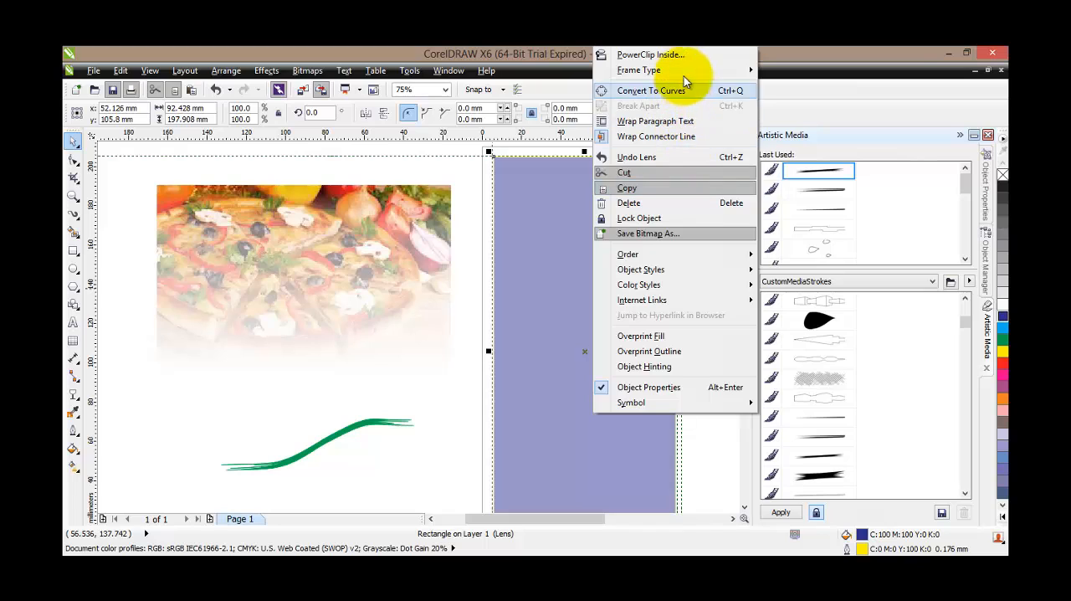
mouse_move(683, 73)
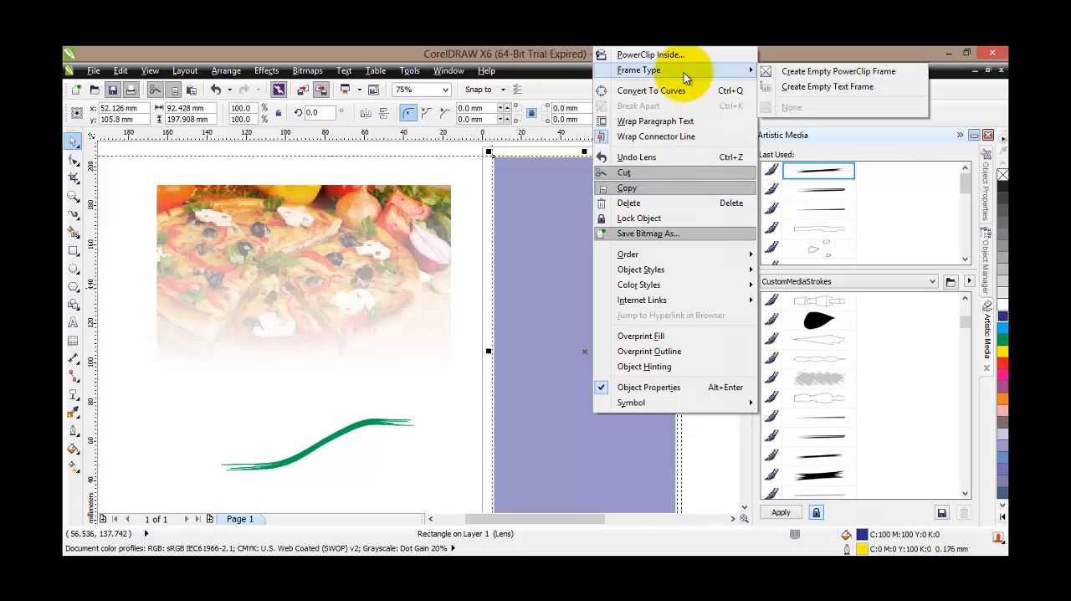
click(788, 75)
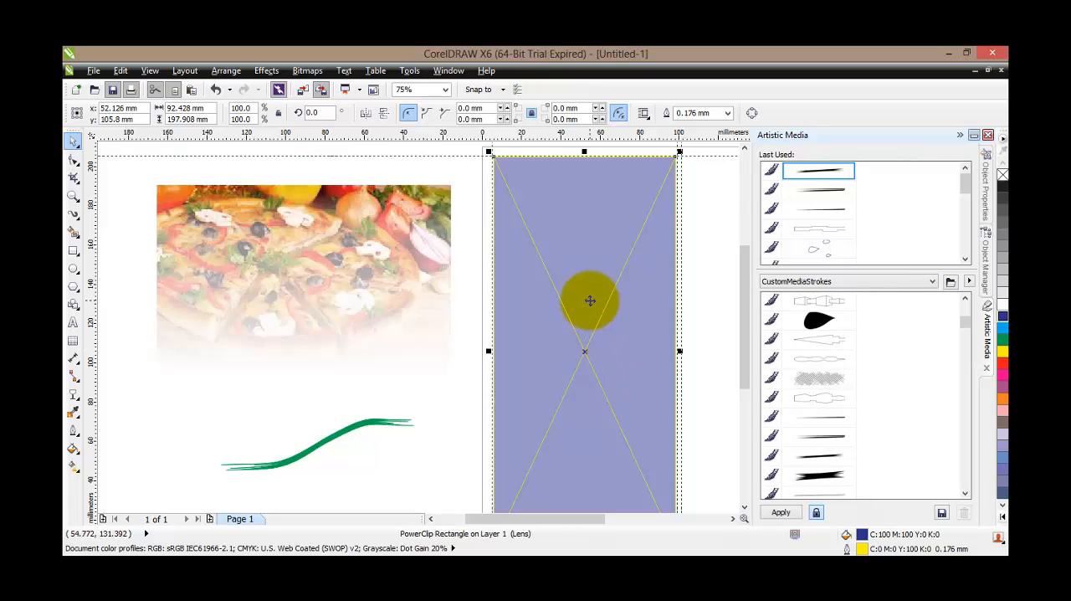
Place the faded pizza picture inside the blue PowerClip frame
click(377, 304)
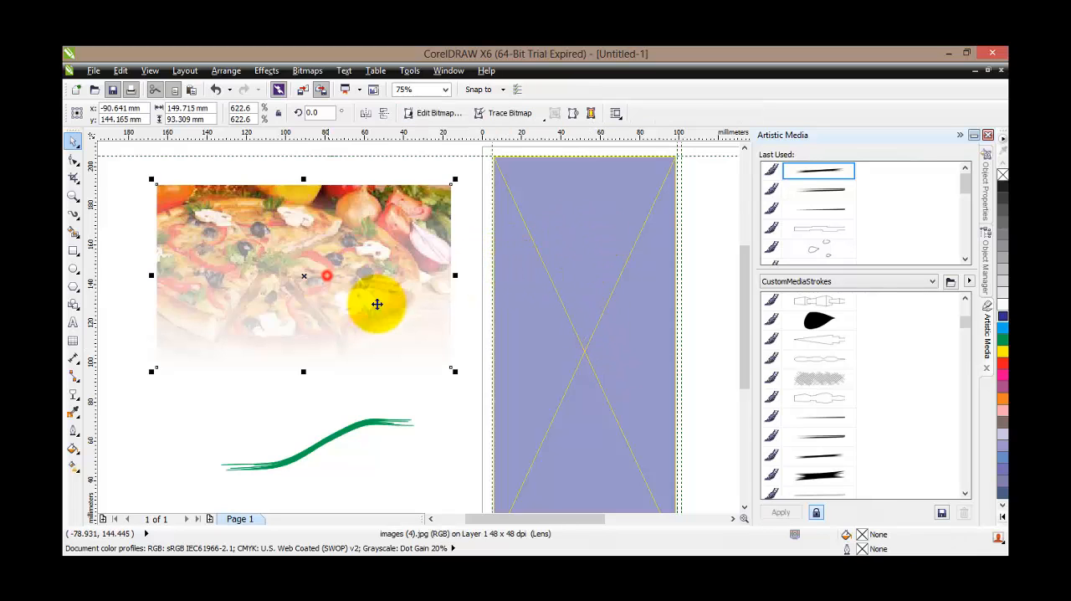
drag(282, 249, 592, 282)
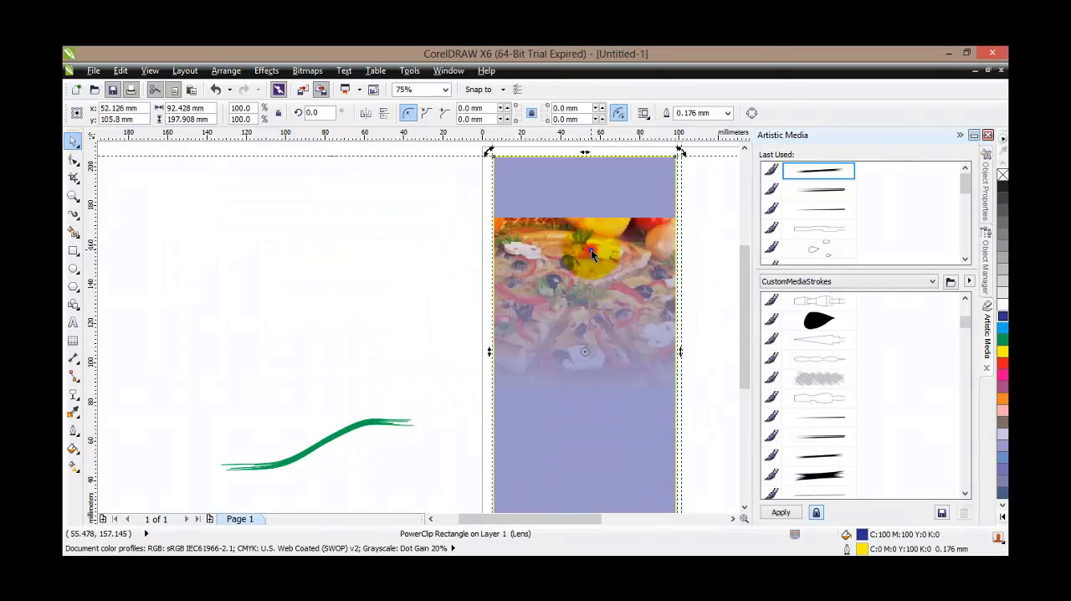
right_click(591, 250)
click(406, 241)
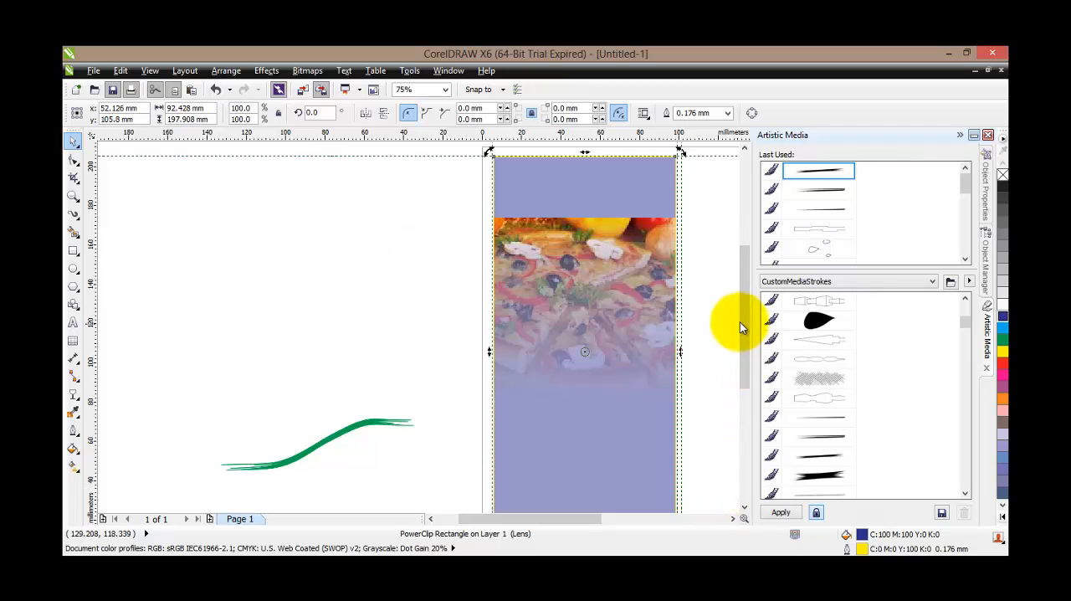
Stretch the pizza picture to fill the whole PowerClip frame and check the panel at different magnifications
drag(740, 325, 746, 362)
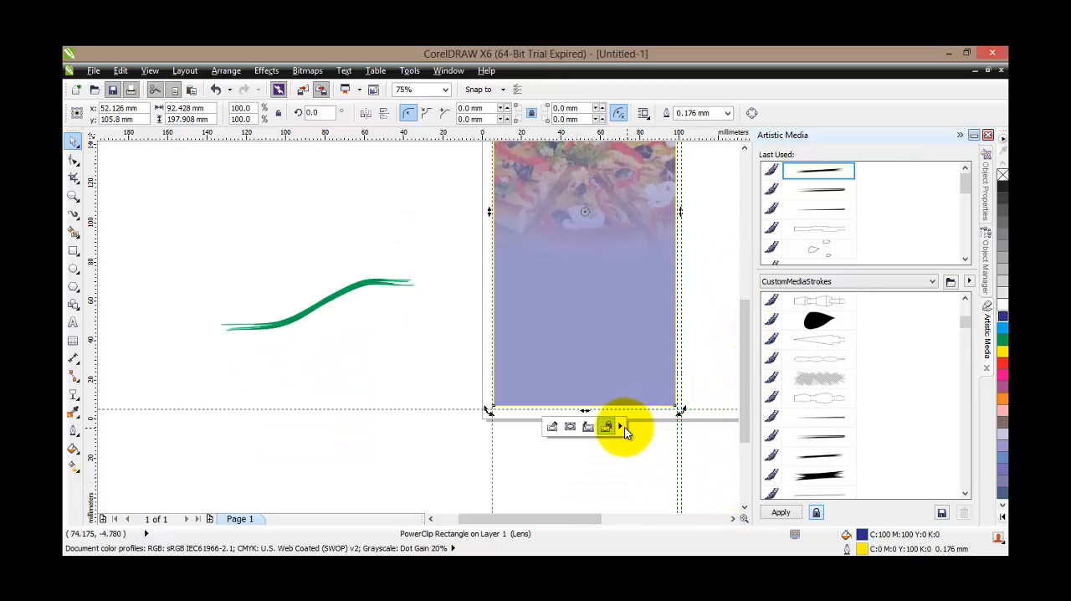
click(622, 427)
click(682, 492)
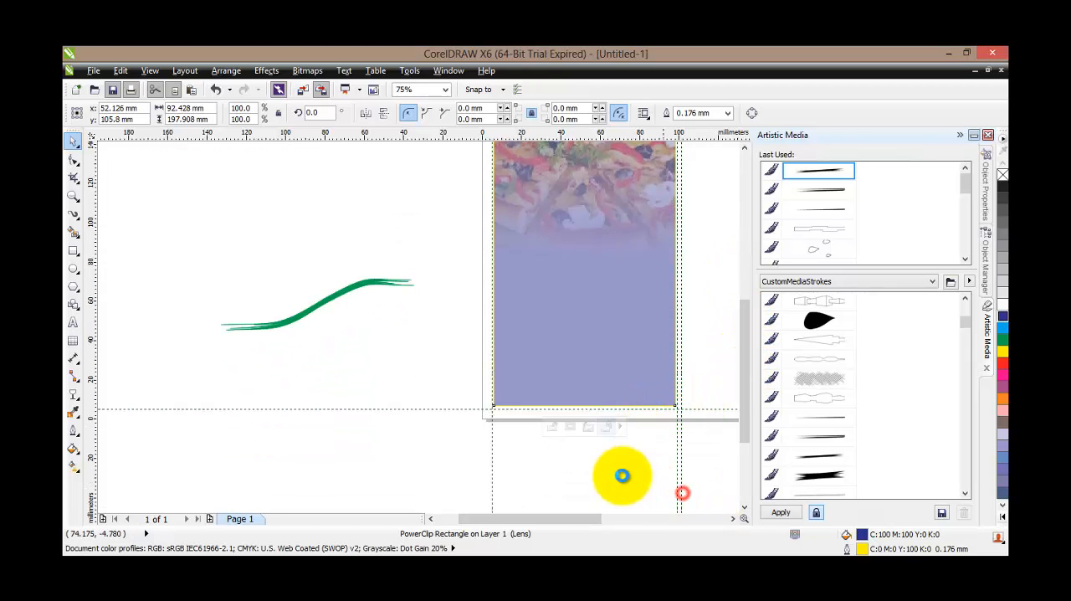
drag(744, 375, 755, 334)
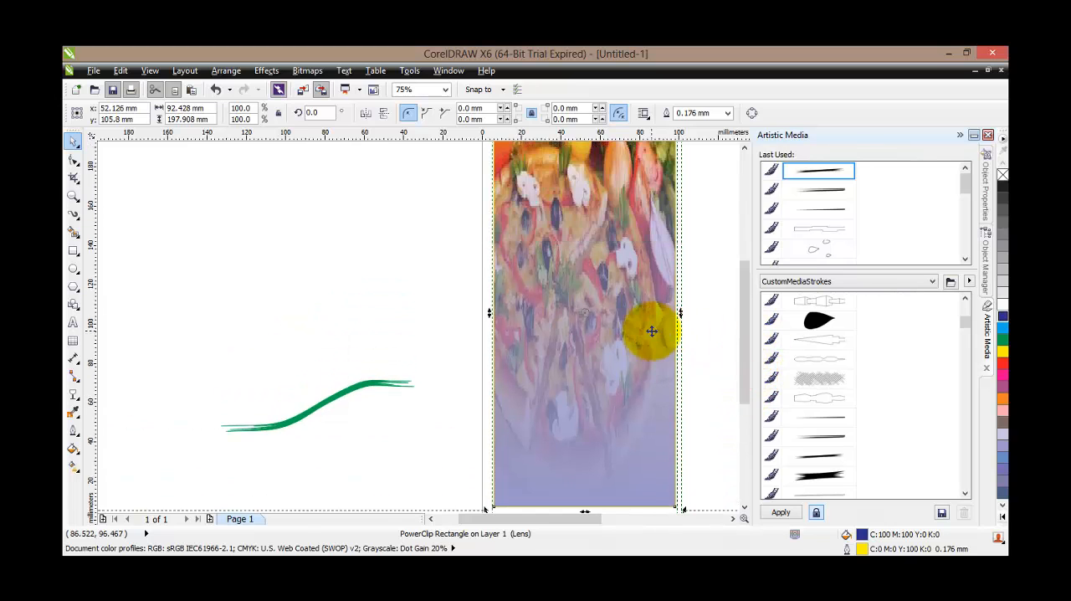
scroll(651, 331, down, 2)
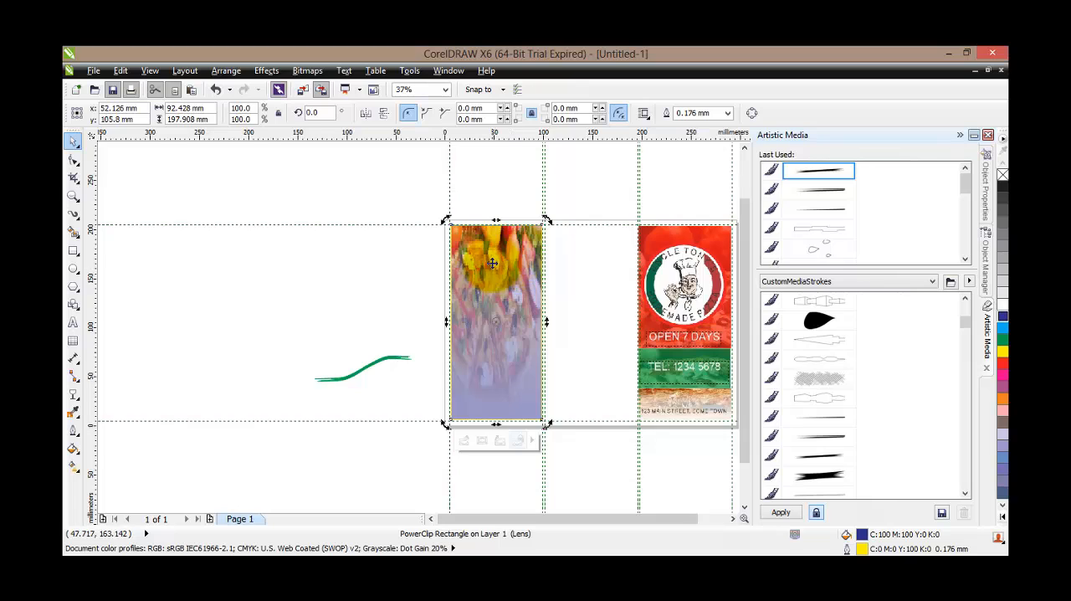
scroll(493, 264, up, 2)
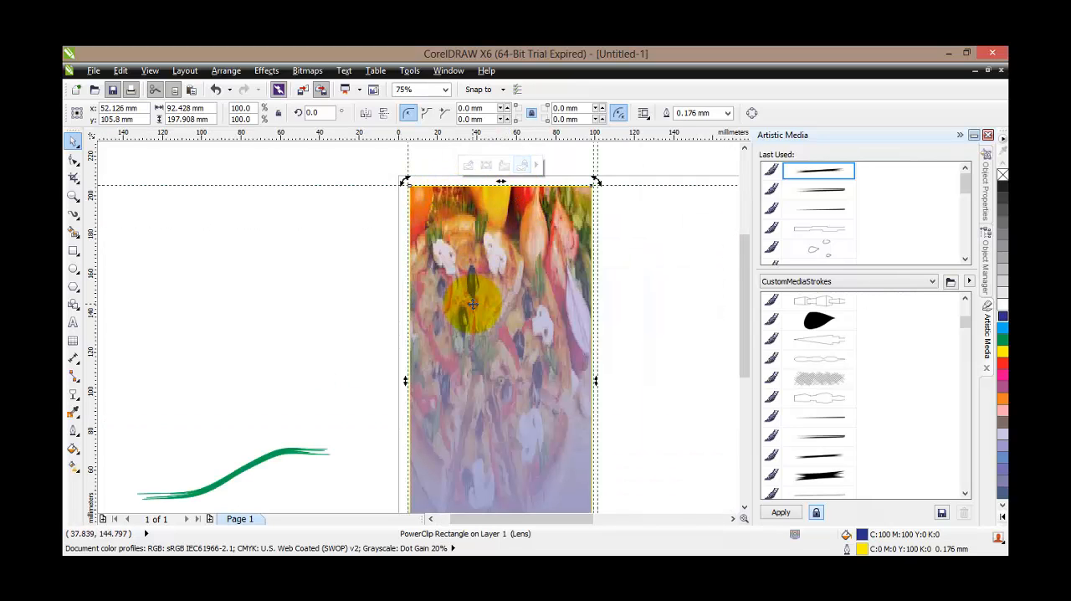
scroll(472, 304, down, 2)
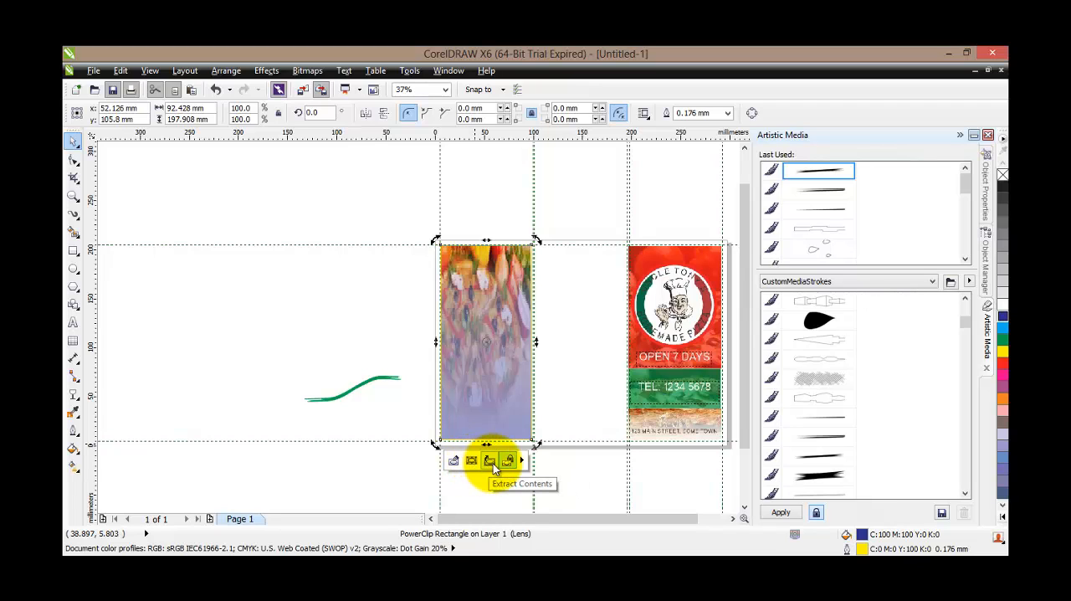
Extract the pizza picture from its PowerClip frame and replace its linear transparency with a uniform transparency of 60
click(492, 462)
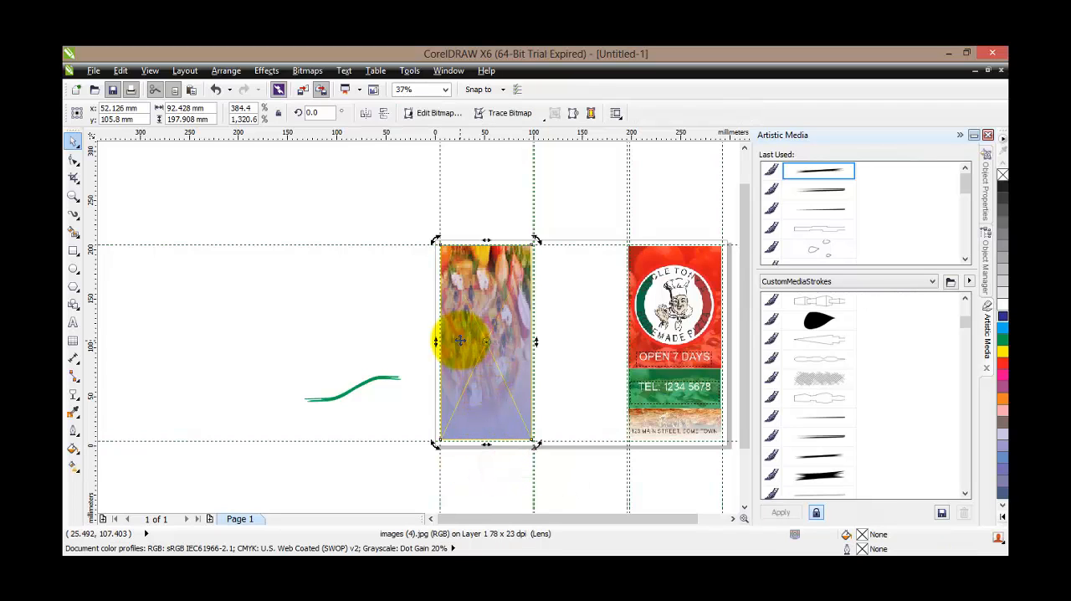
drag(460, 340, 243, 339)
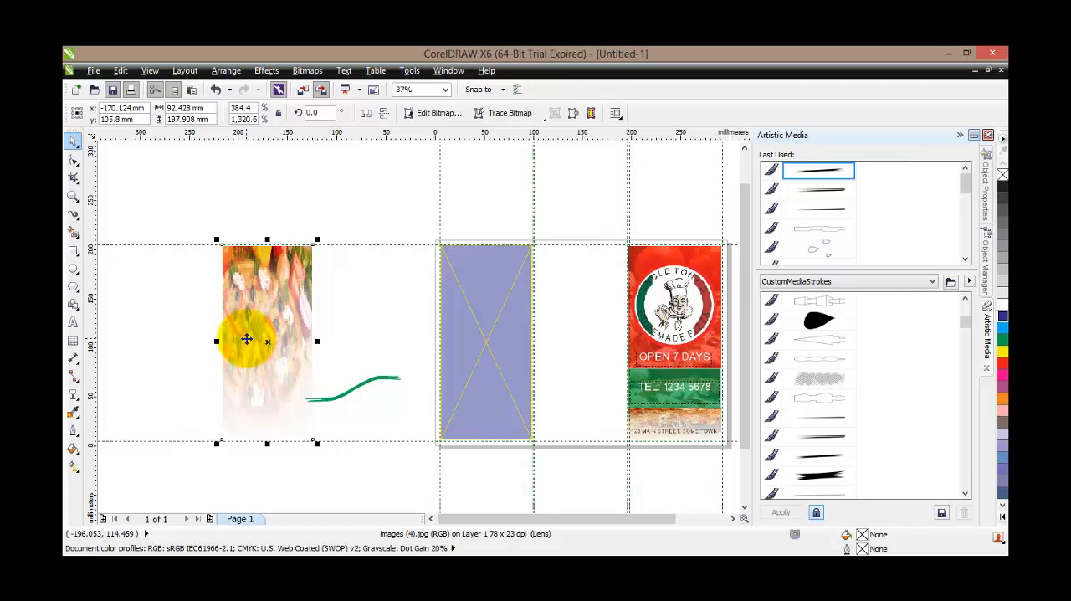
click(75, 393)
click(117, 113)
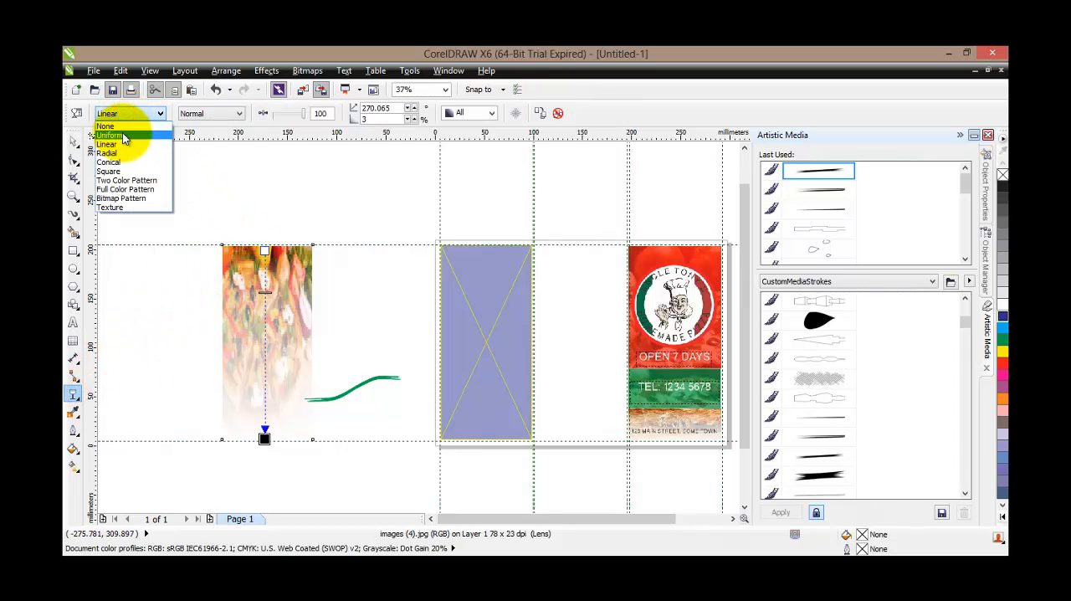
click(123, 135)
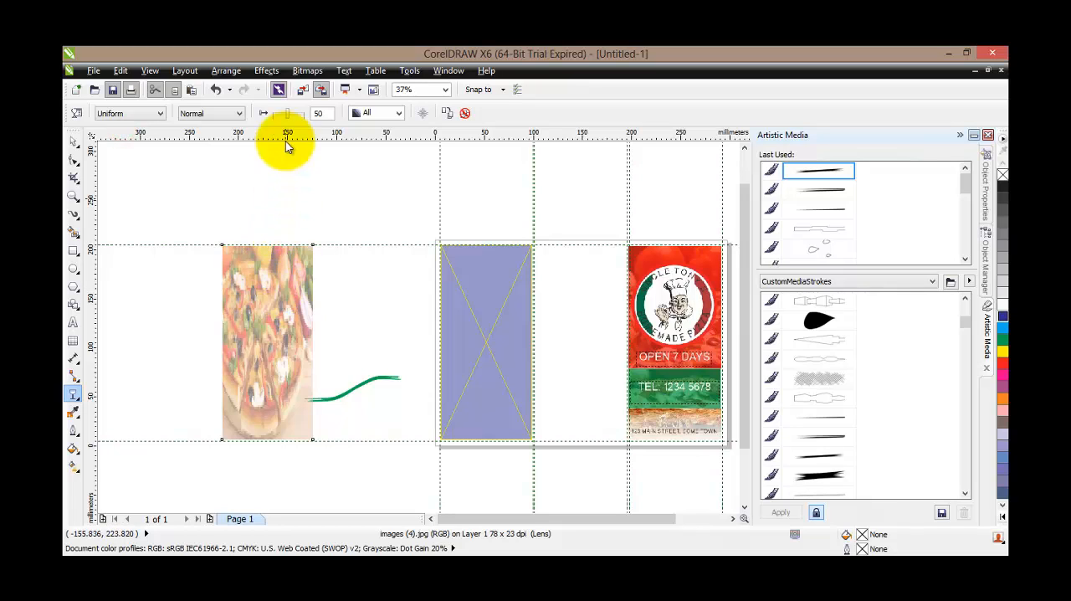
click(318, 113)
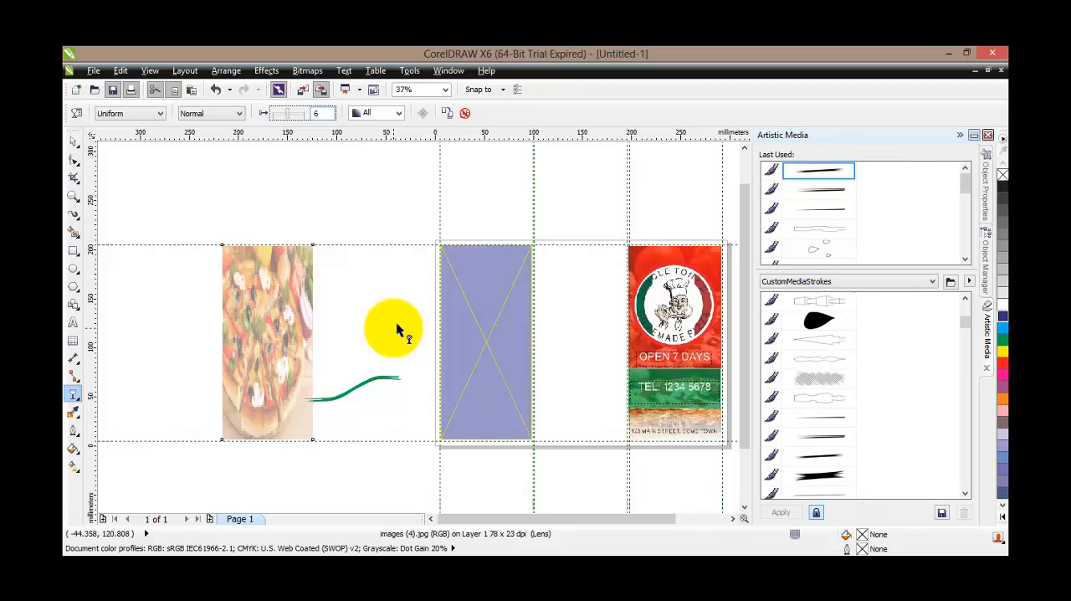
key(Return)
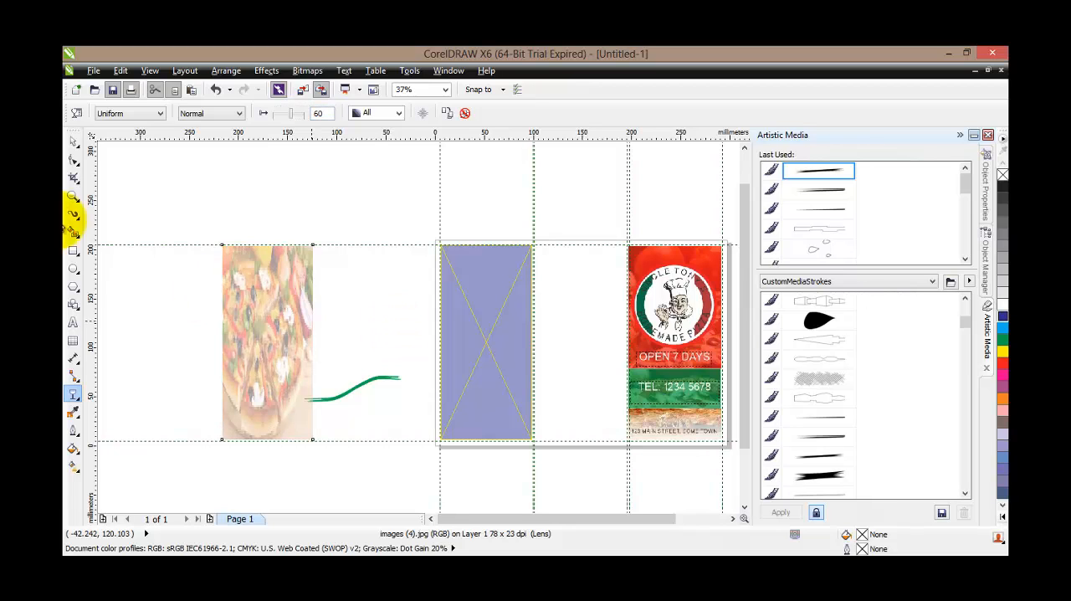
Place the pizza picture back inside the blue PowerClip frame and center it there, checking the panel close up
click(73, 138)
drag(255, 307, 478, 307)
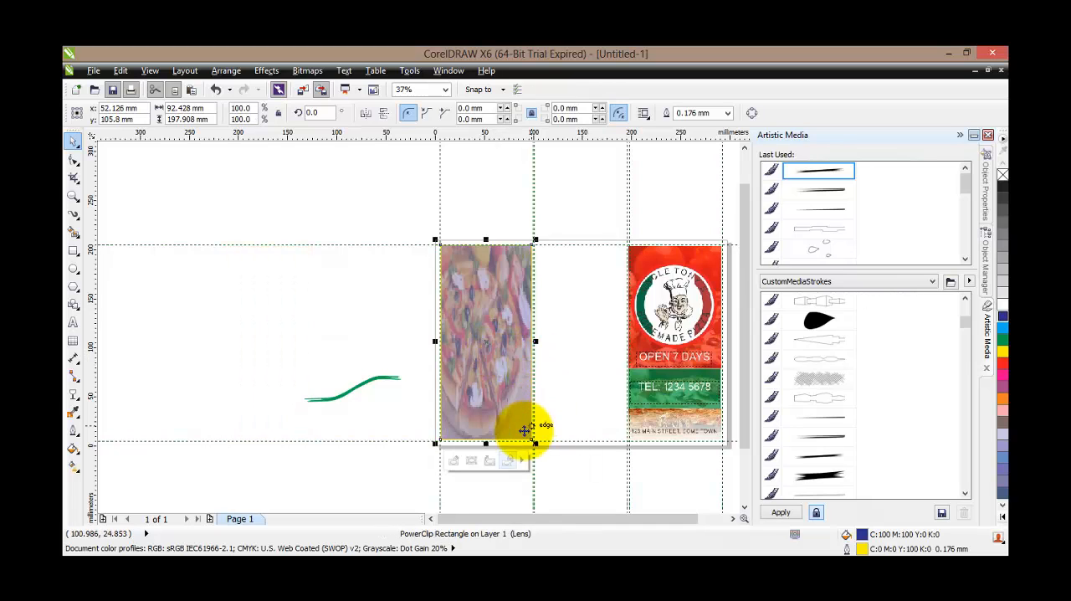
click(520, 459)
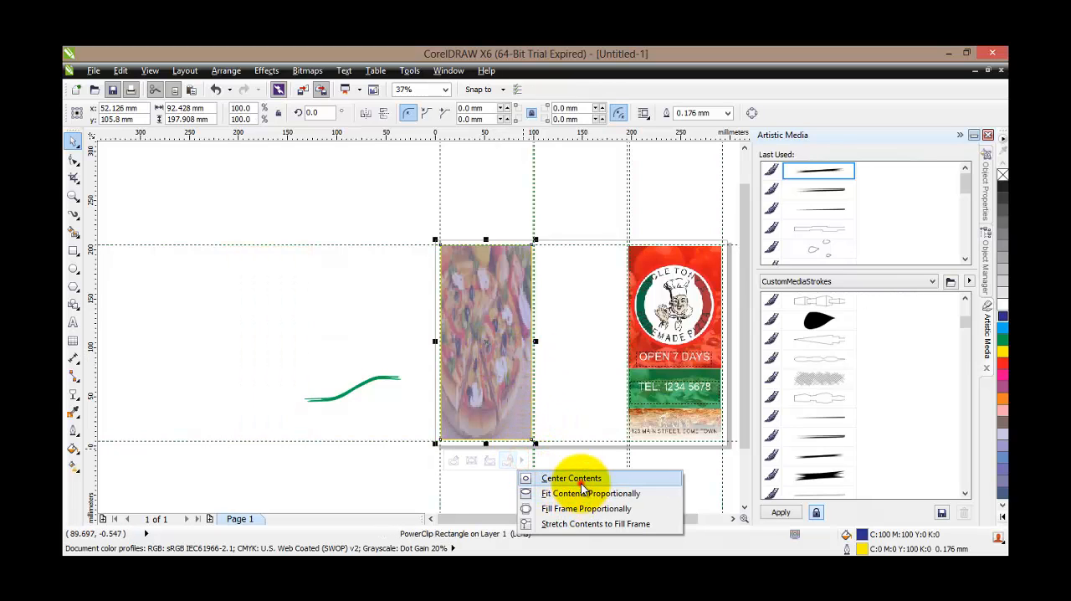
click(577, 478)
click(554, 317)
scroll(512, 359, up, 3)
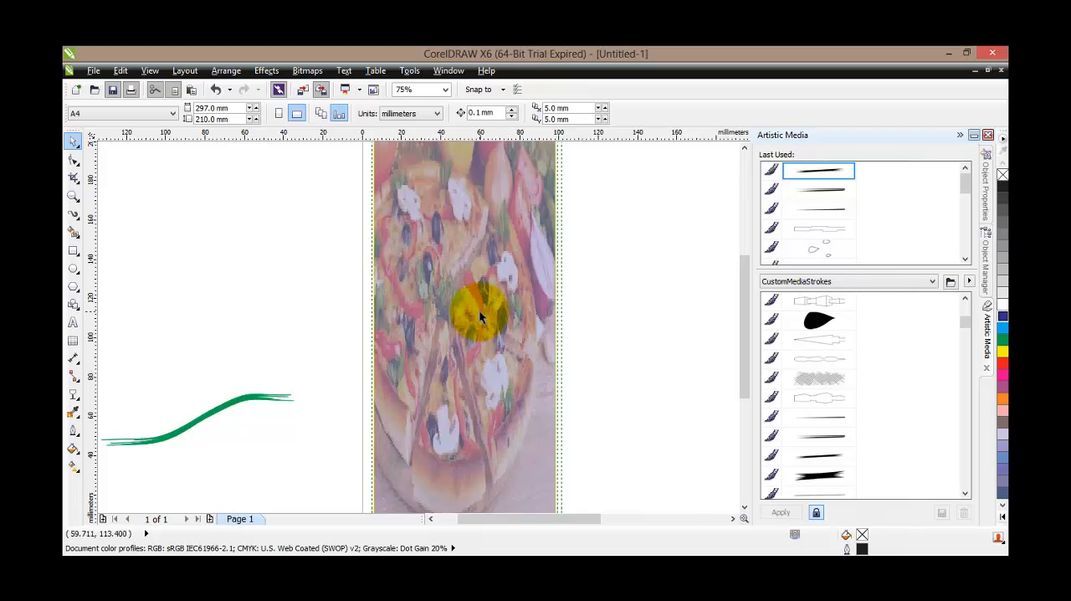
scroll(490, 306, down, 3)
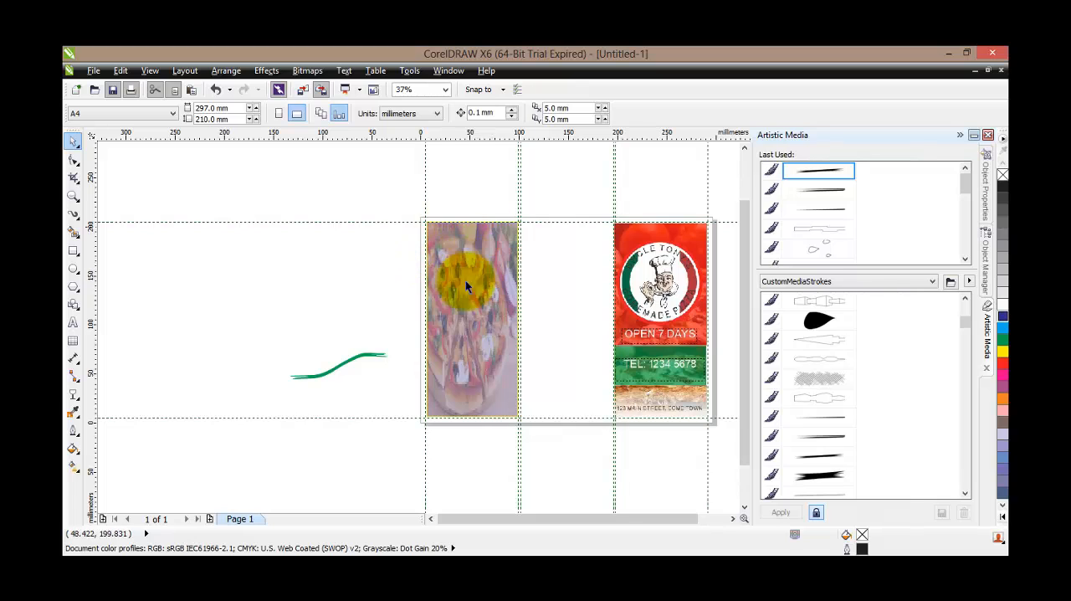
Move the green artistic media stroke across the lower part of the pizza panel and recolour it black
scroll(373, 375, up, 2)
click(304, 354)
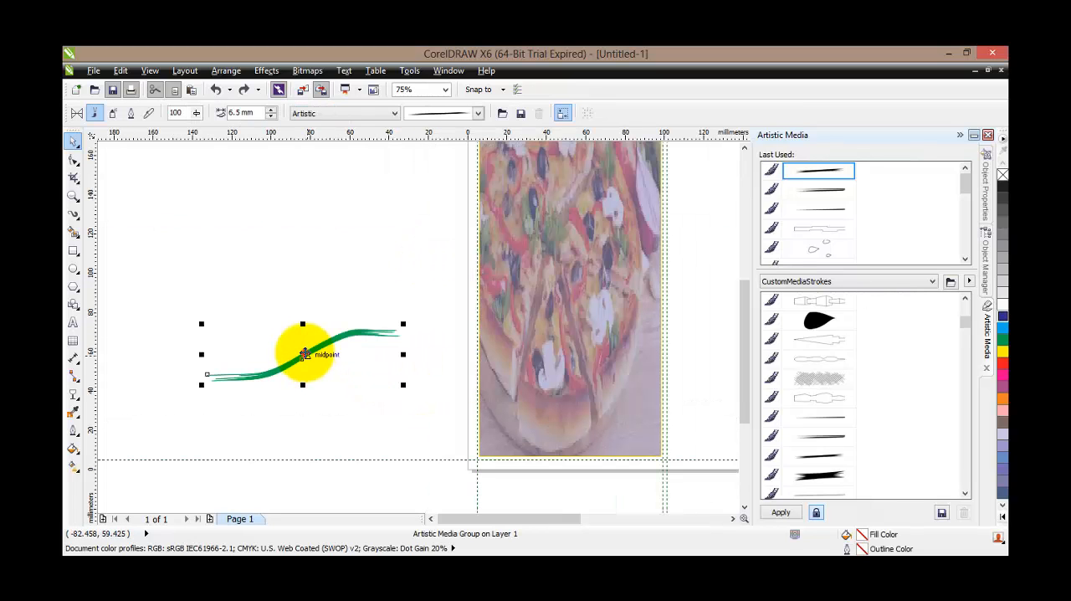
mouse_move(304, 354)
mouse_down()
mouse_move(440, 378)
mouse_move(562, 377)
mouse_move(569, 395)
mouse_up()
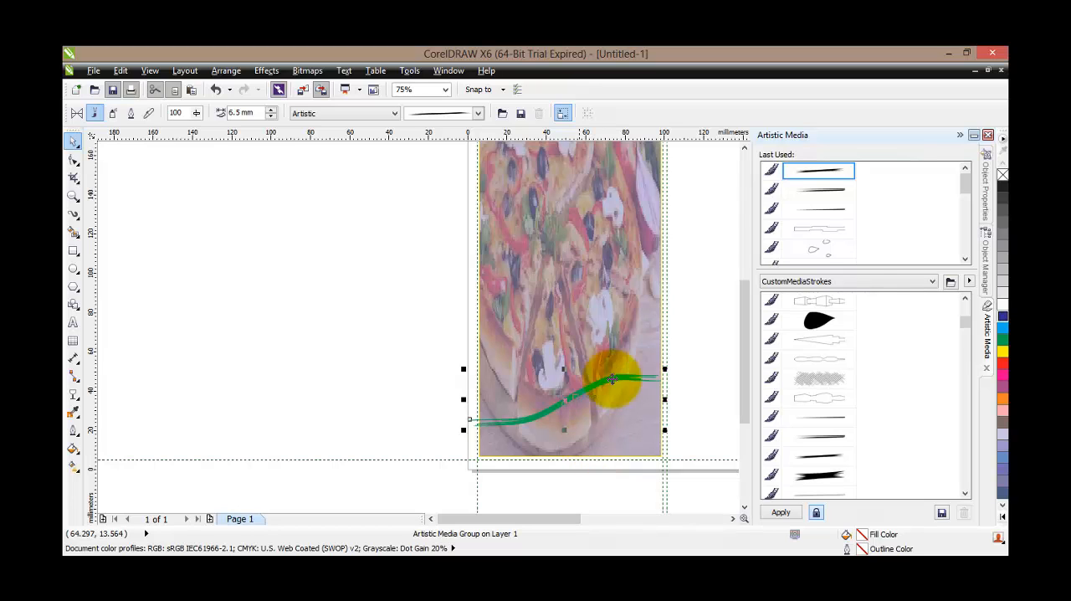
click(1001, 187)
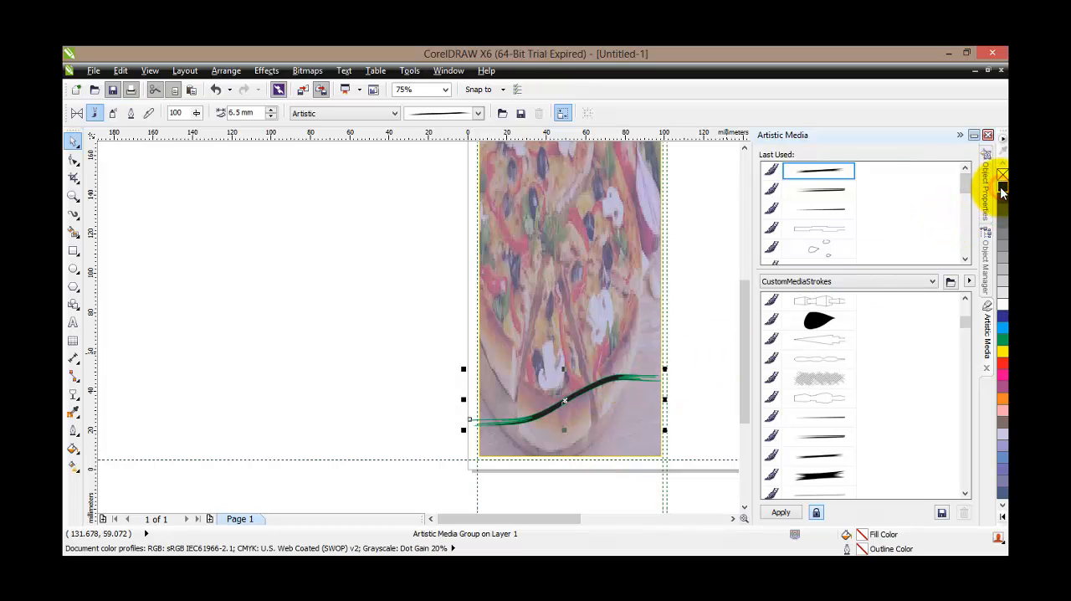
Draw two rectangles in the pizza panel's lower corners, about 35 x 38 mm at the right and 31 x 36 mm at the left
scroll(645, 421, up, 1)
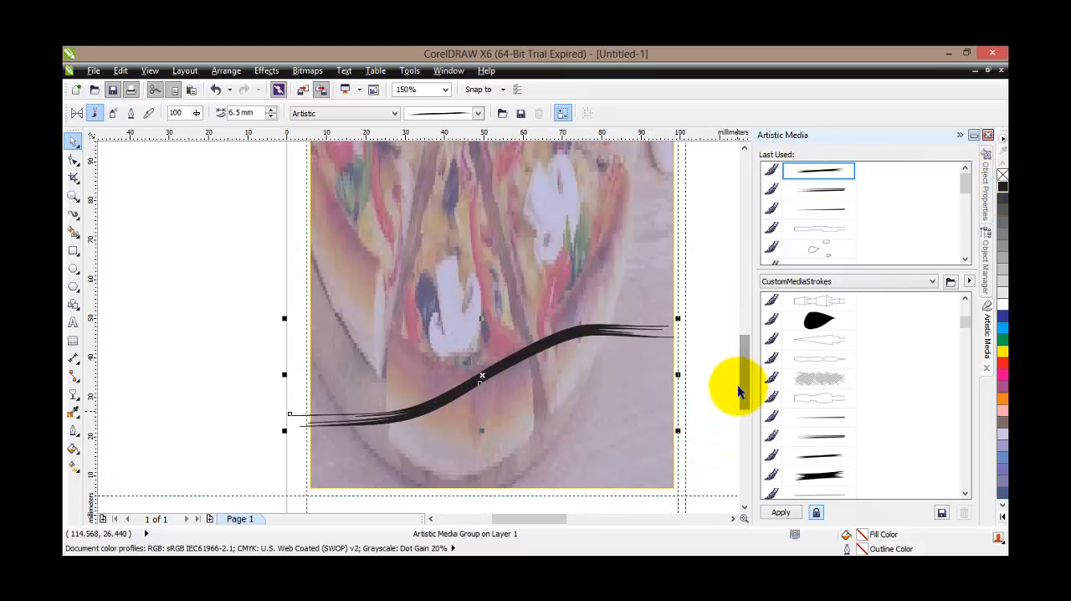
drag(746, 370, 746, 381)
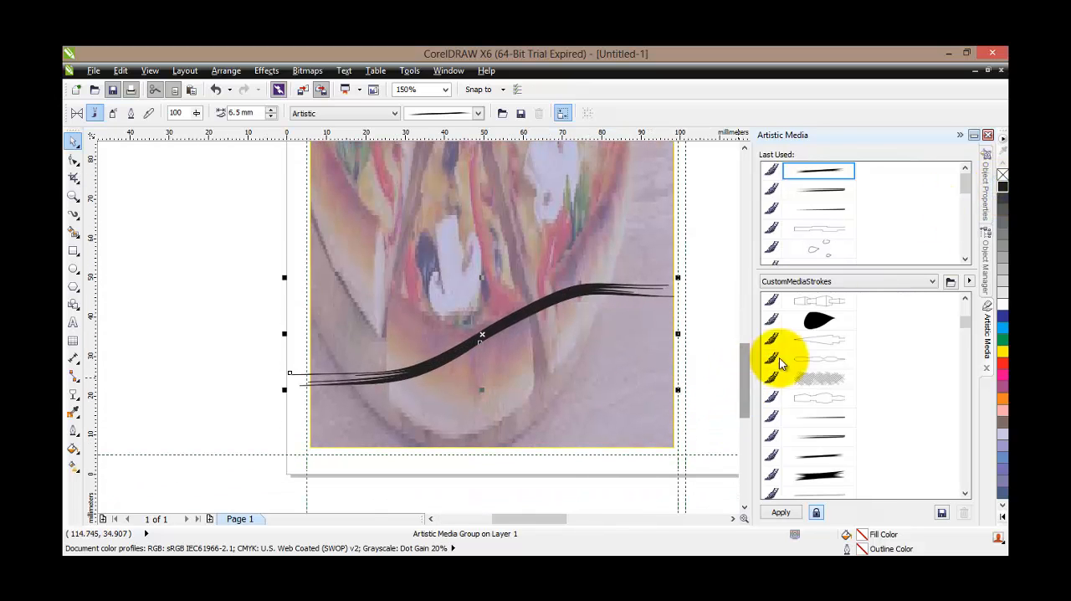
click(960, 135)
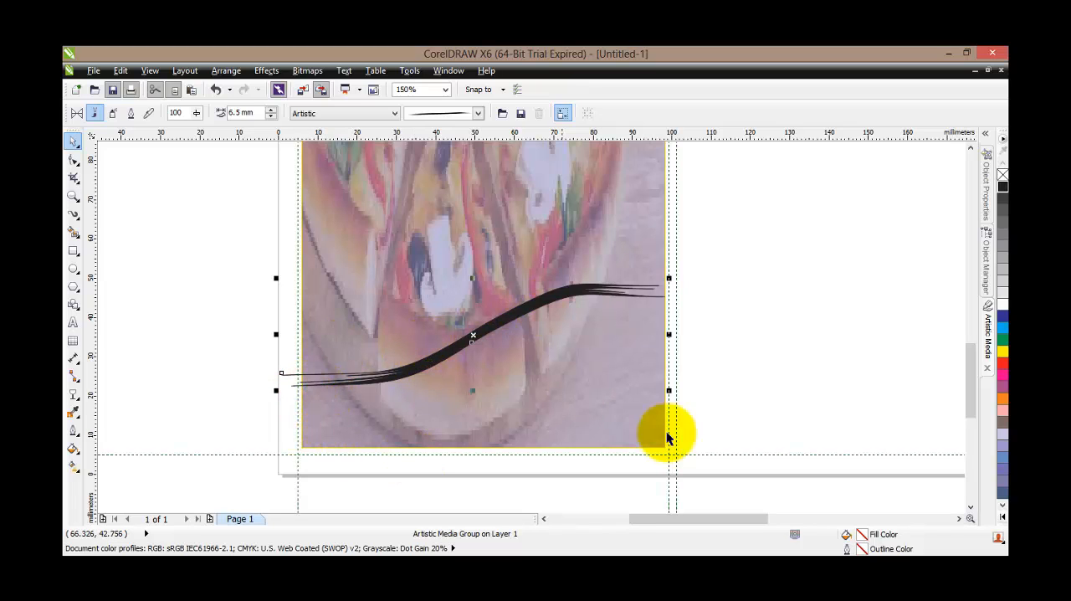
click(73, 250)
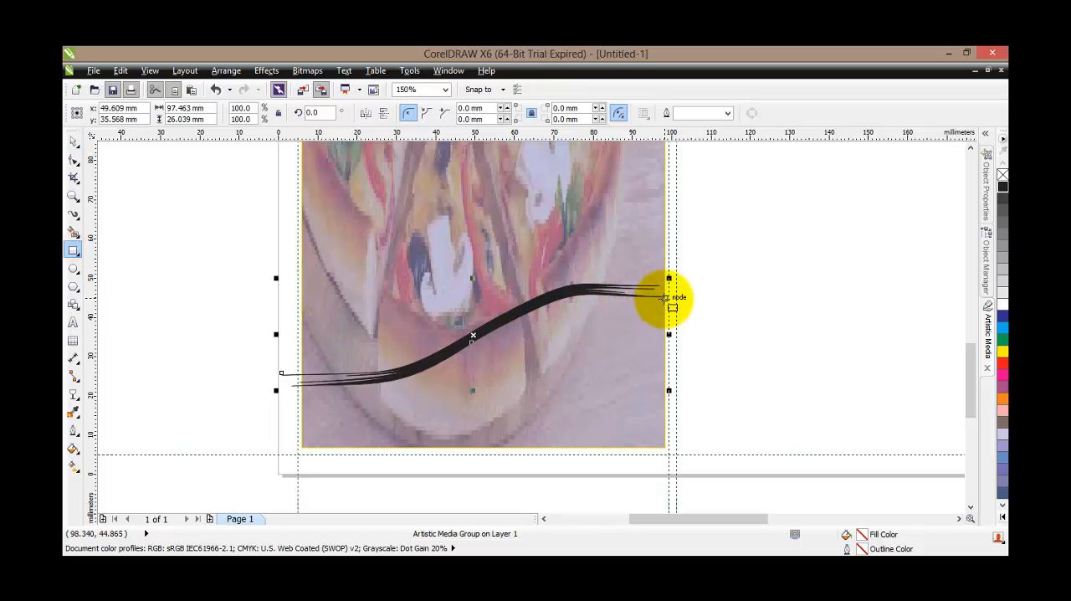
mouse_move(668, 297)
mouse_down()
mouse_move(622, 438)
mouse_move(536, 443)
mouse_up()
drag(527, 443, 522, 447)
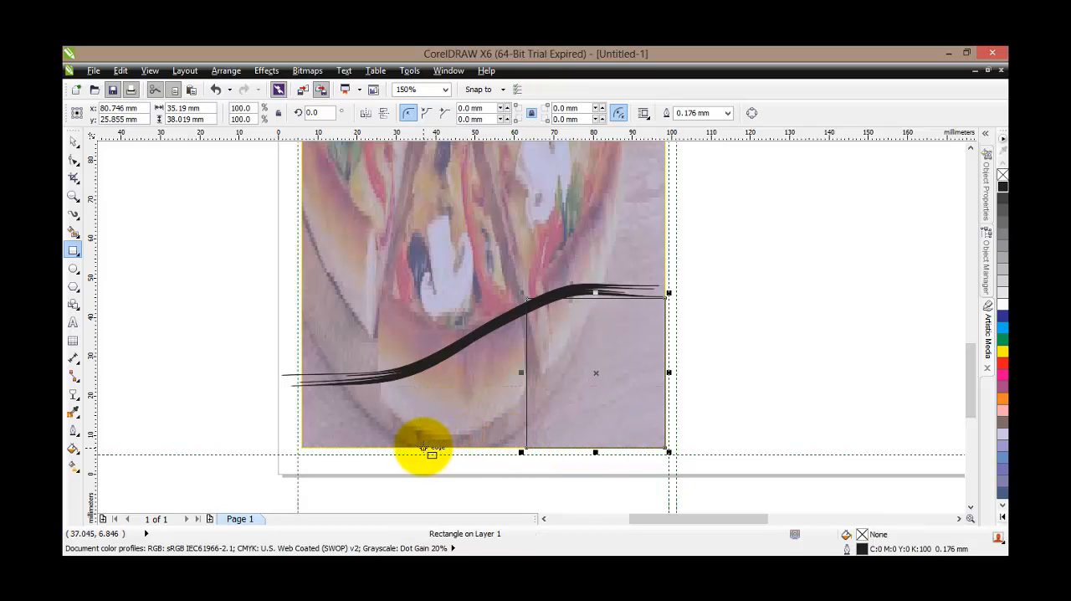
drag(425, 447, 298, 306)
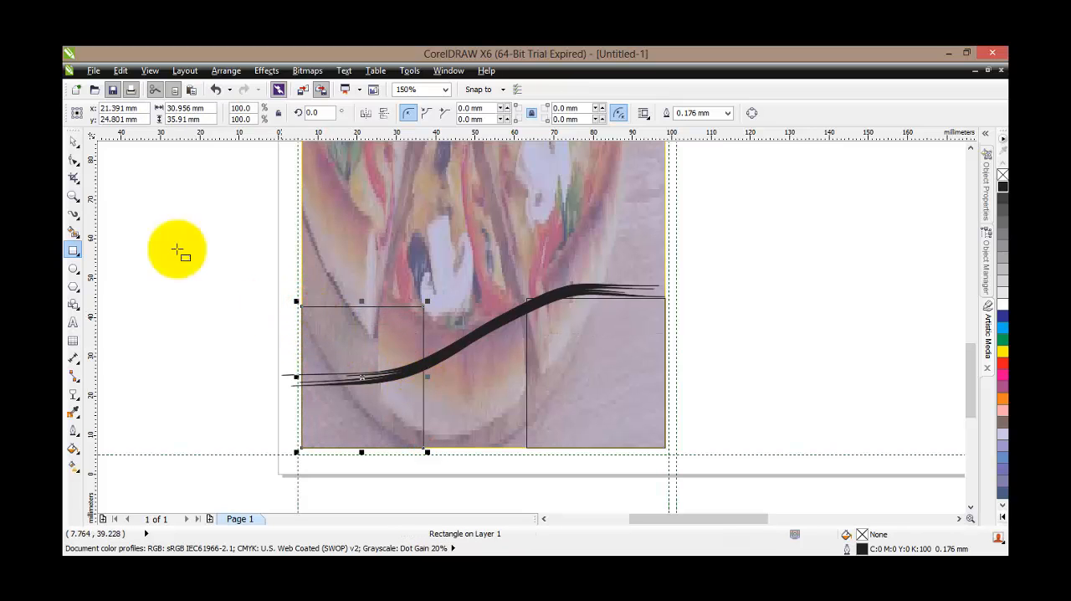
Colour the fill and outline of the left rectangle green and those of the right rectangle red
click(75, 140)
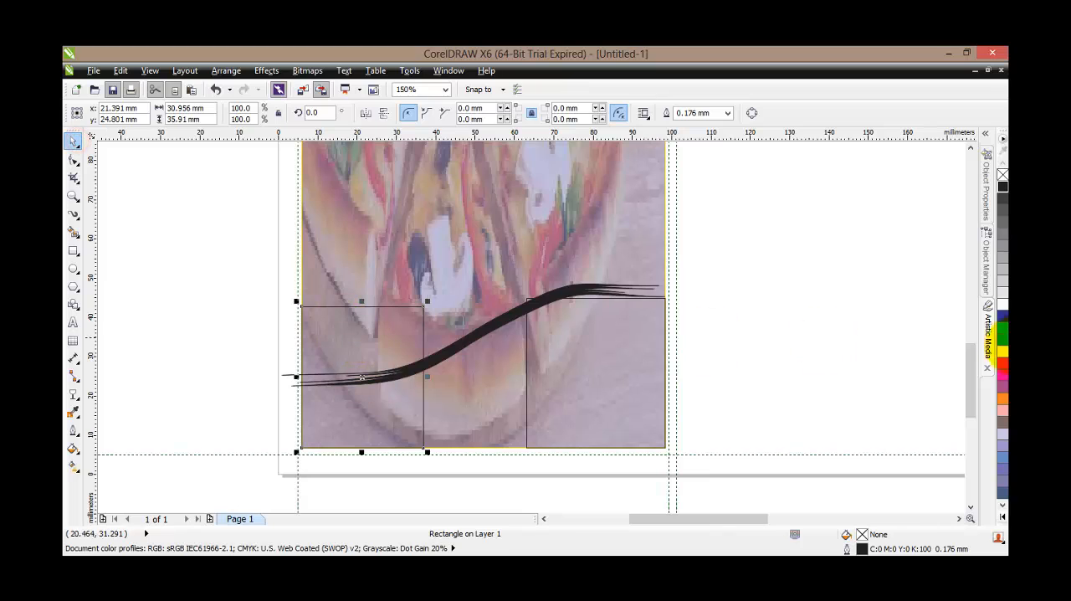
click(1003, 338)
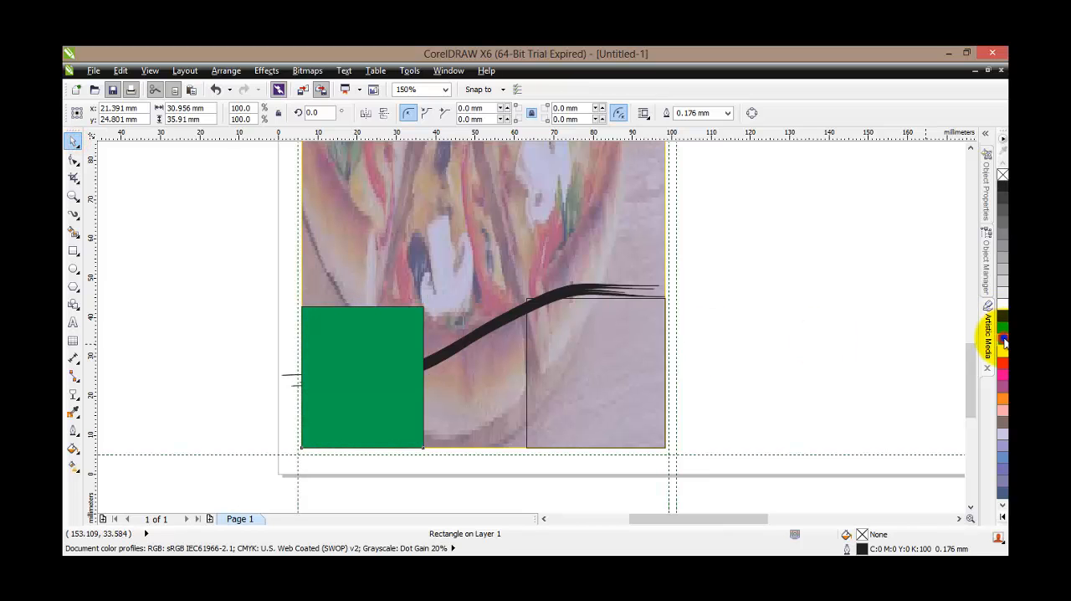
click(477, 376)
click(588, 375)
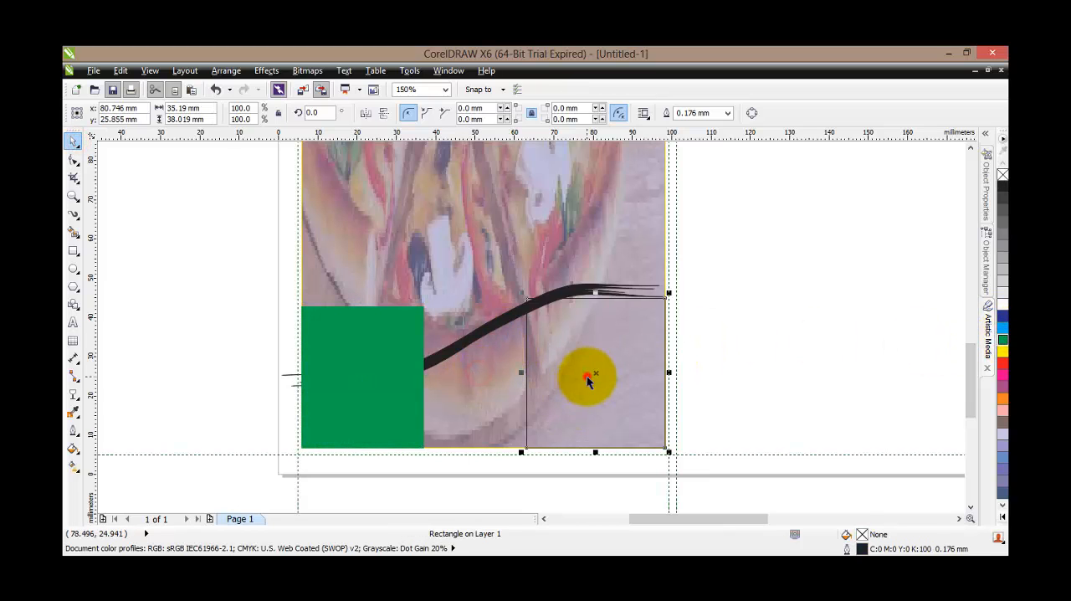
click(1002, 362)
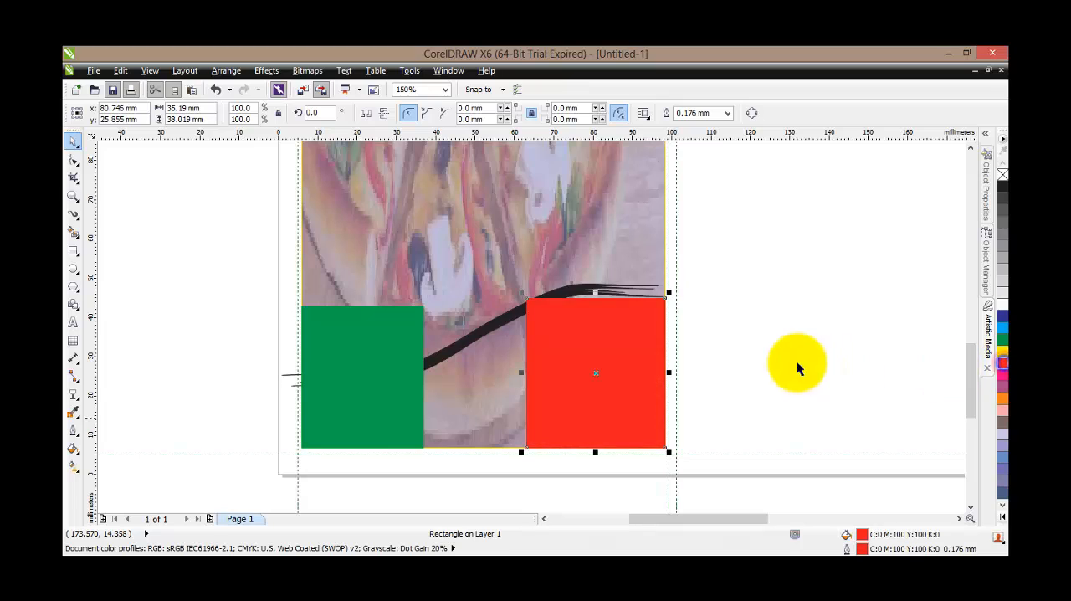
Bring the black stroke in front of both rectangles and move it slightly down so it crosses them
click(492, 325)
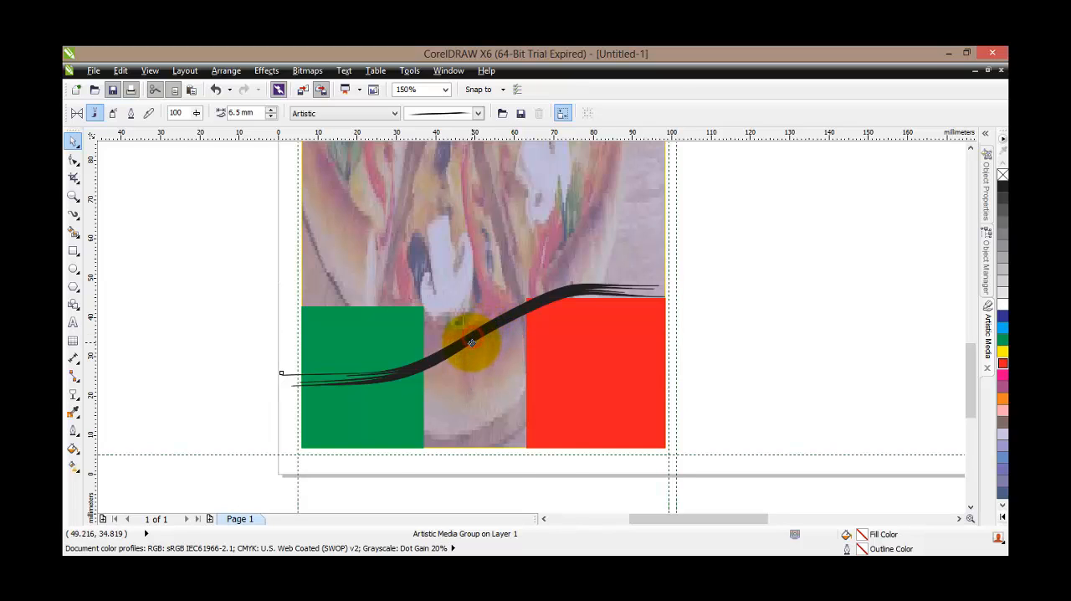
drag(471, 342, 471, 352)
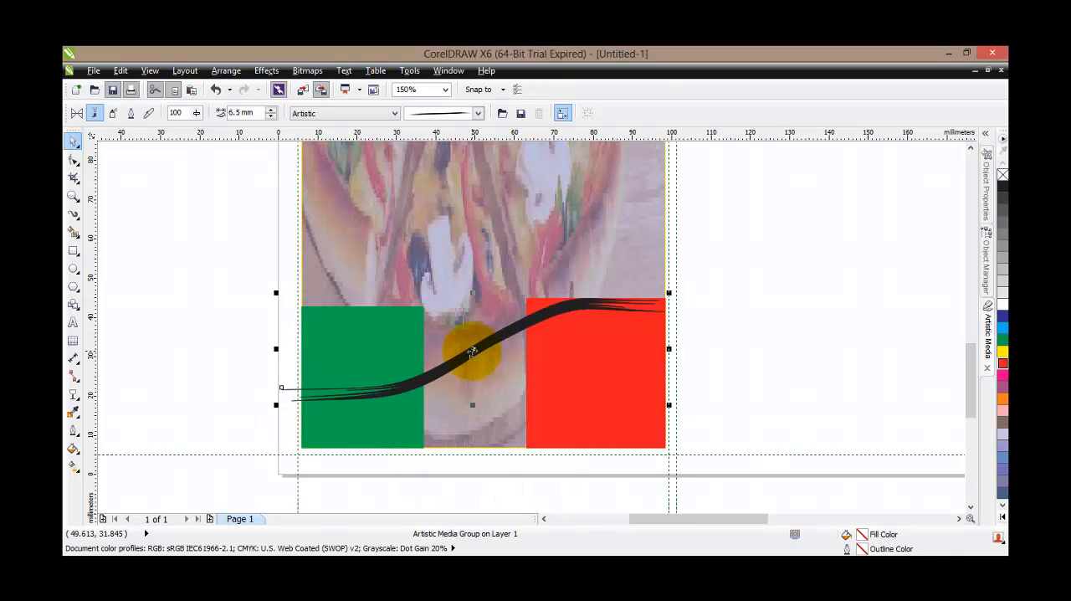
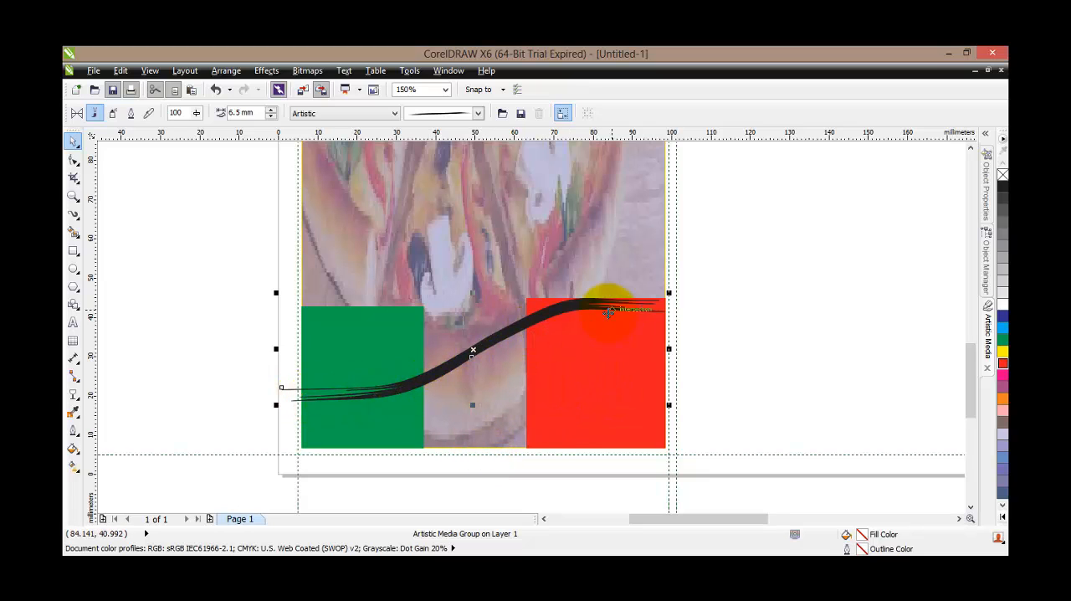
With the Pen tool, start an outline at the stroke's crossing with the red rectangle's left edge, about 4.6 mm up and 15 mm right
scroll(606, 311, up, 2)
scroll(605, 311, up, 2)
scroll(600, 317, down, 2)
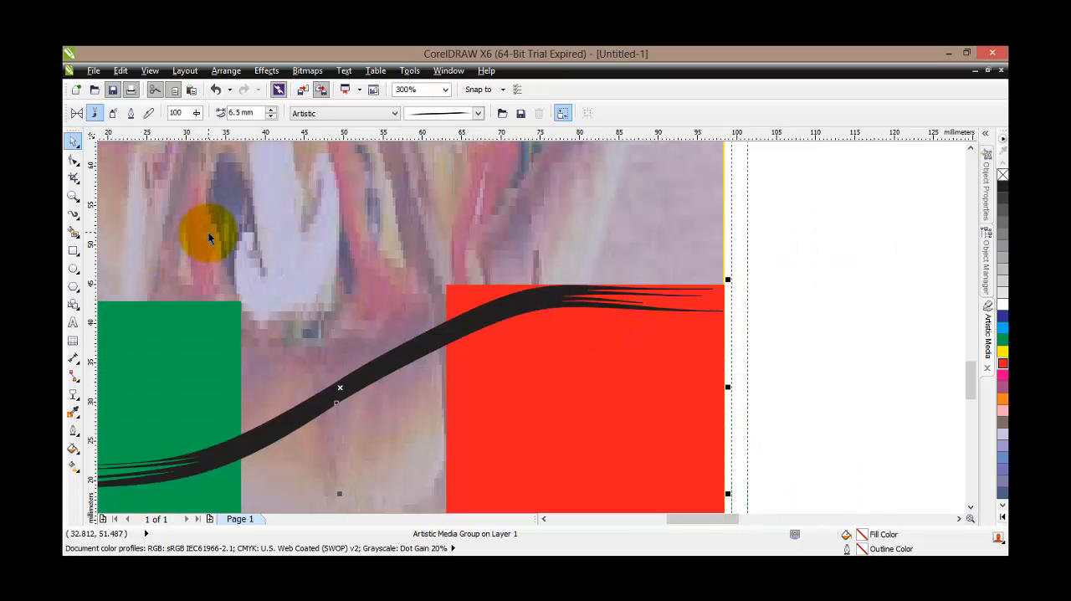
click(74, 220)
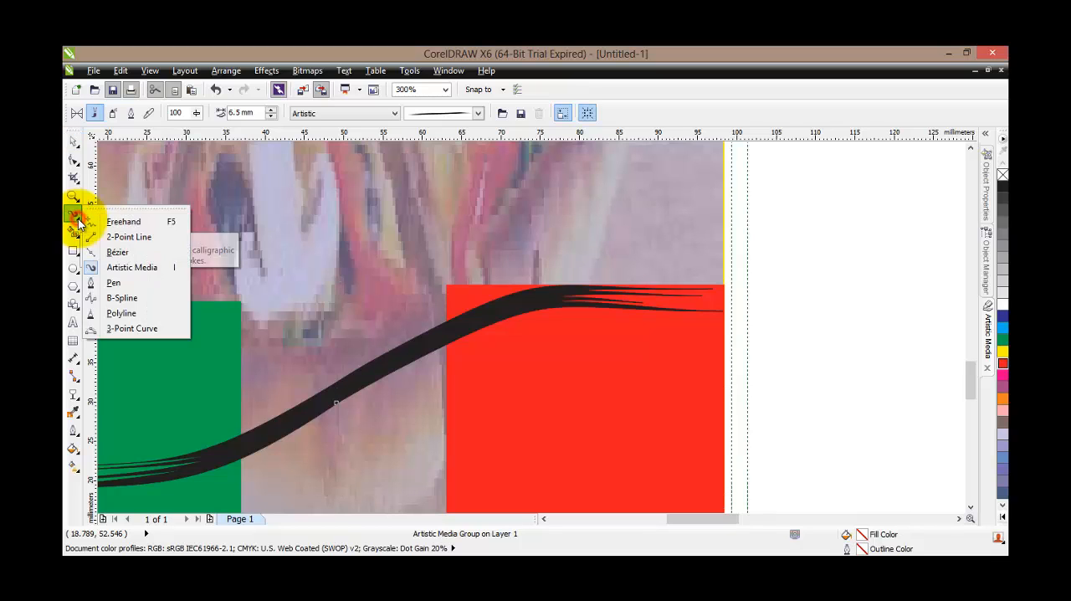
click(105, 282)
scroll(422, 311, up, 2)
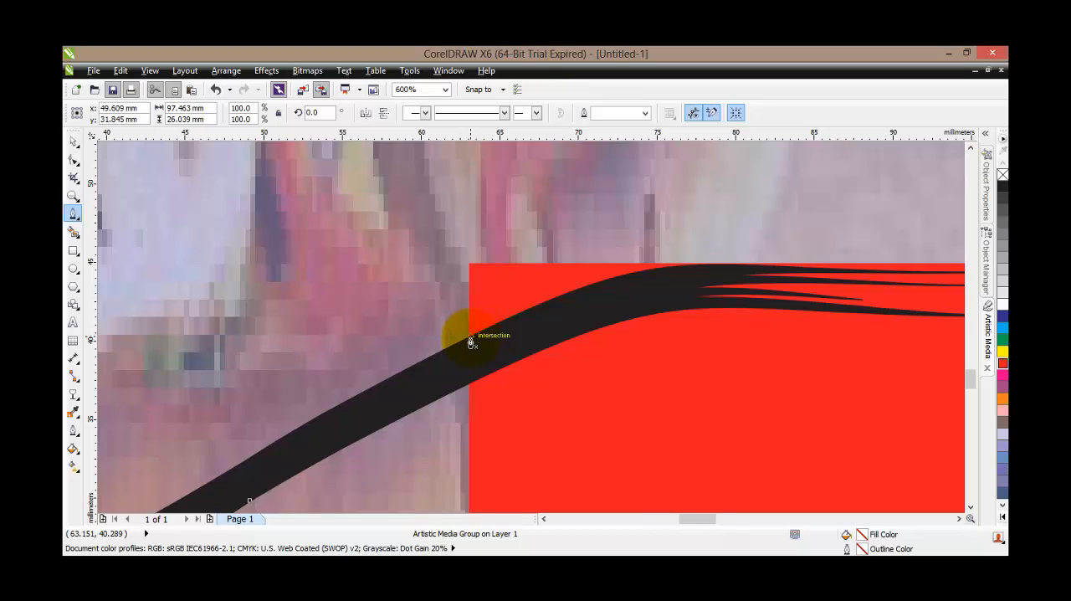
scroll(470, 341, up, 2)
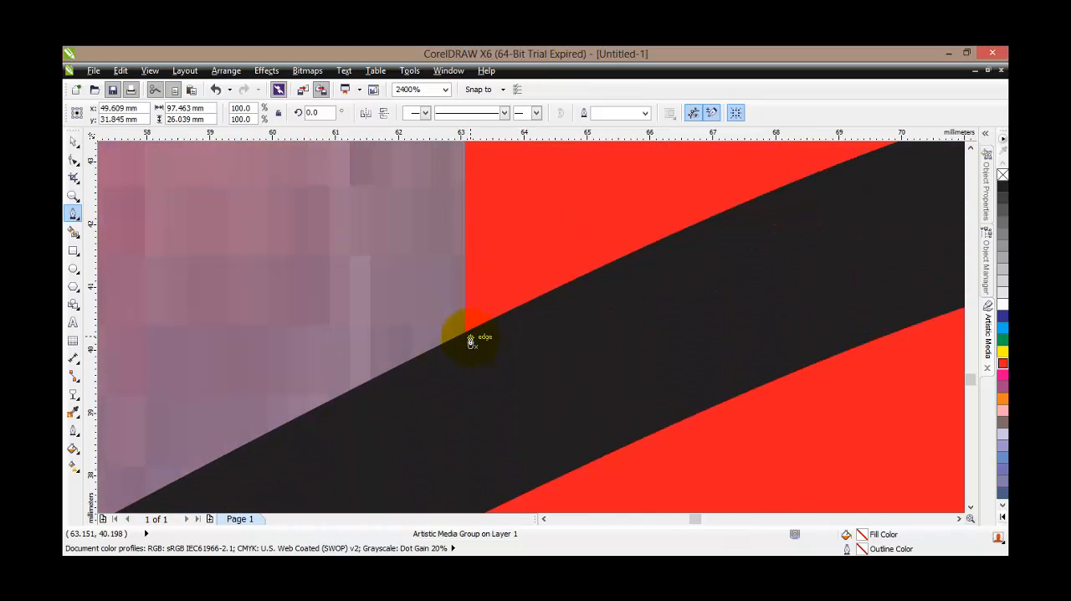
scroll(466, 335, down, 3)
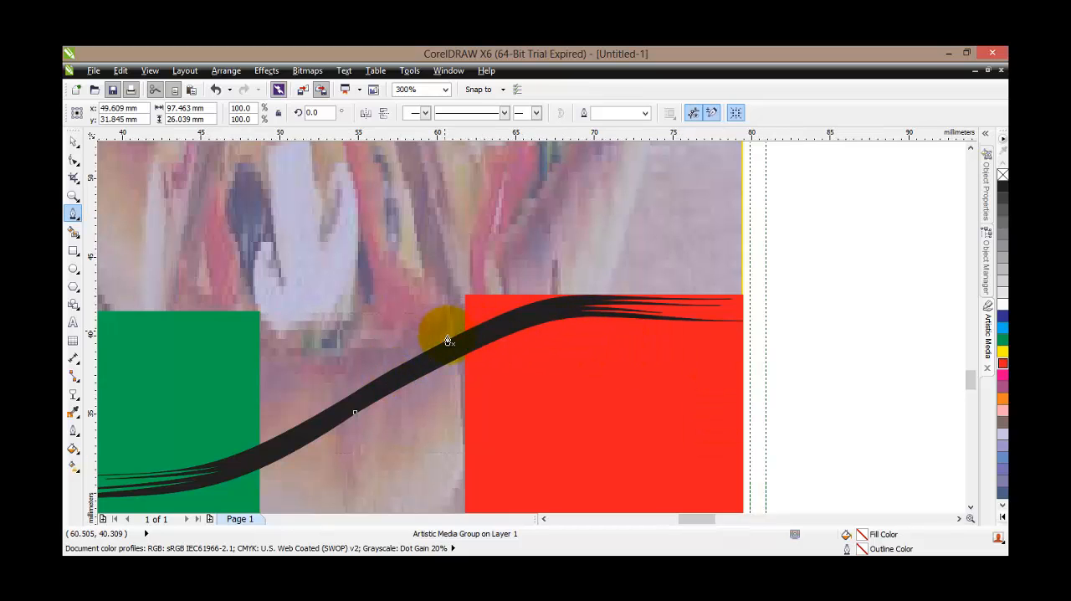
scroll(447, 330, up, 2)
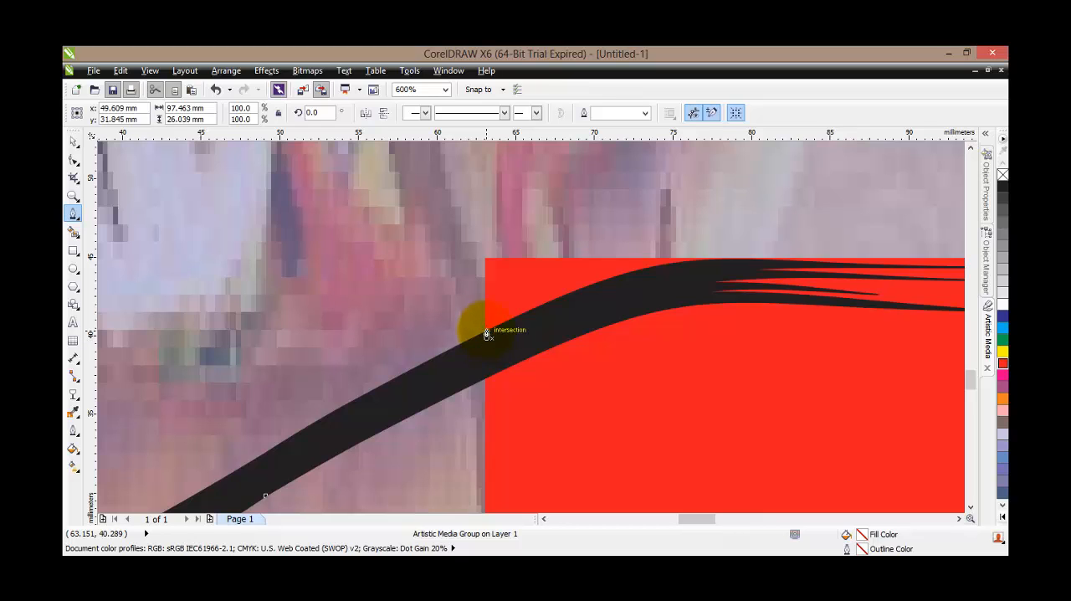
click(486, 332)
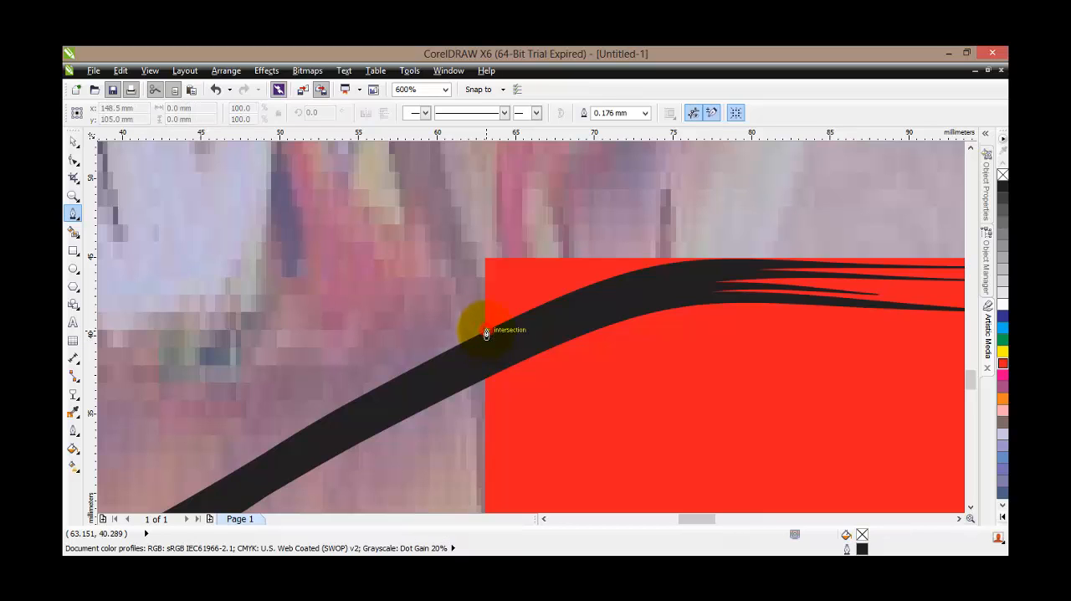
click(486, 262)
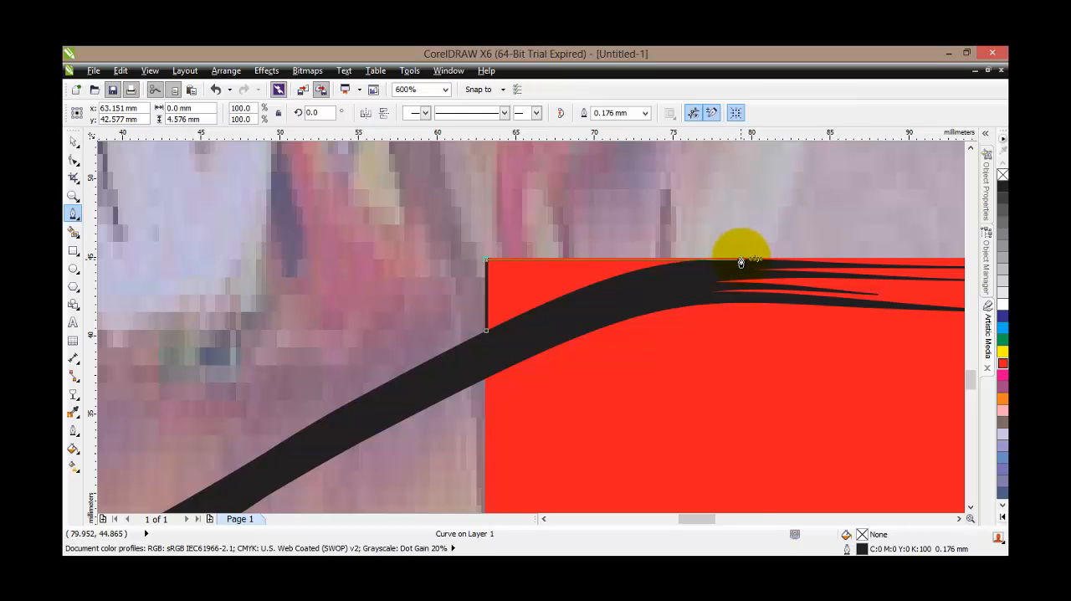
scroll(749, 262, up, 2)
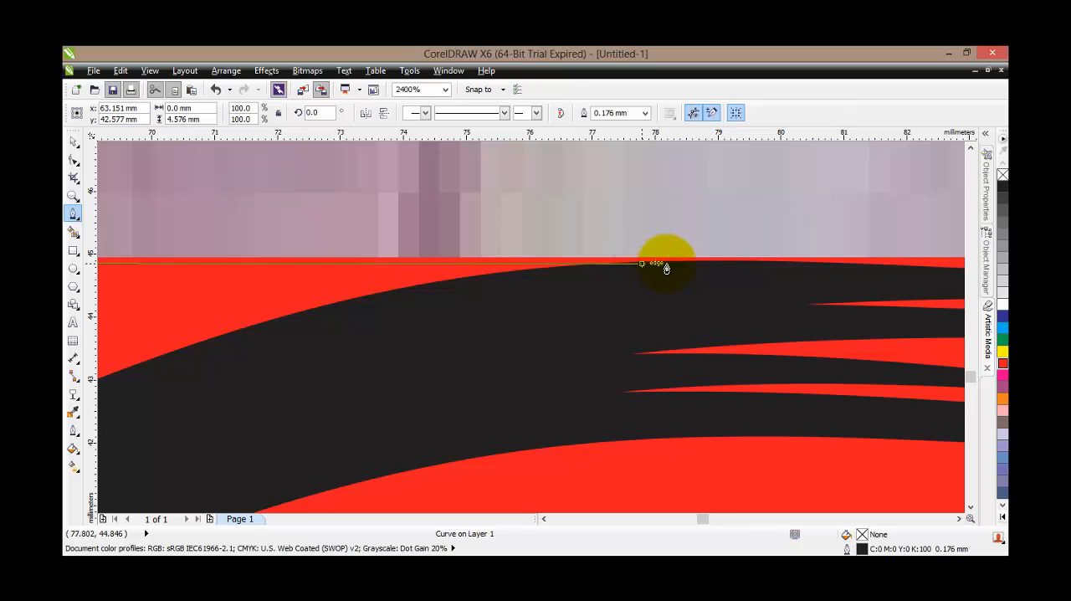
scroll(670, 263, down, 1)
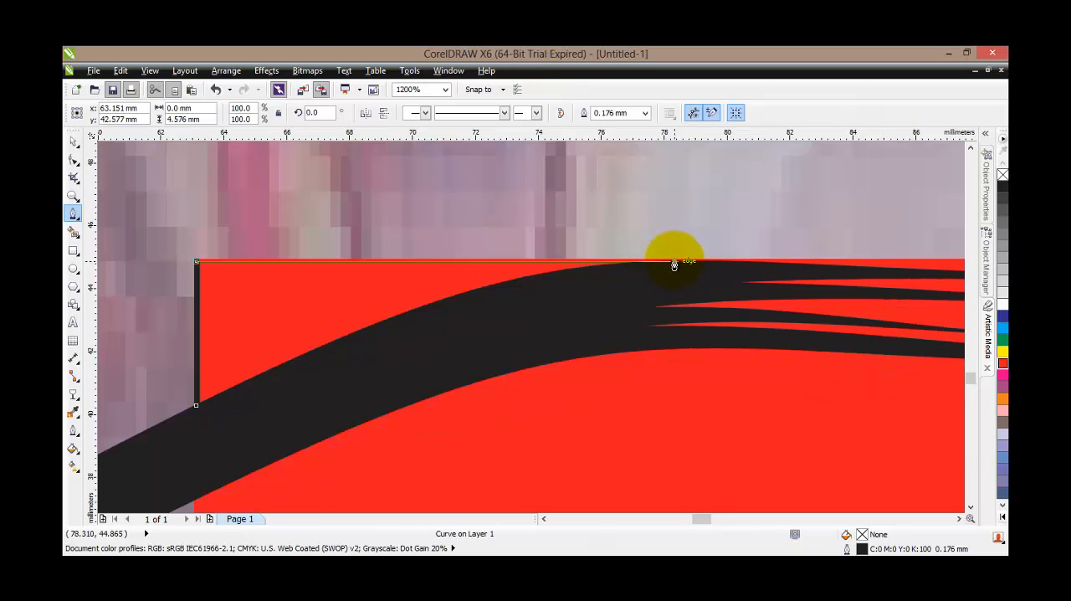
click(674, 264)
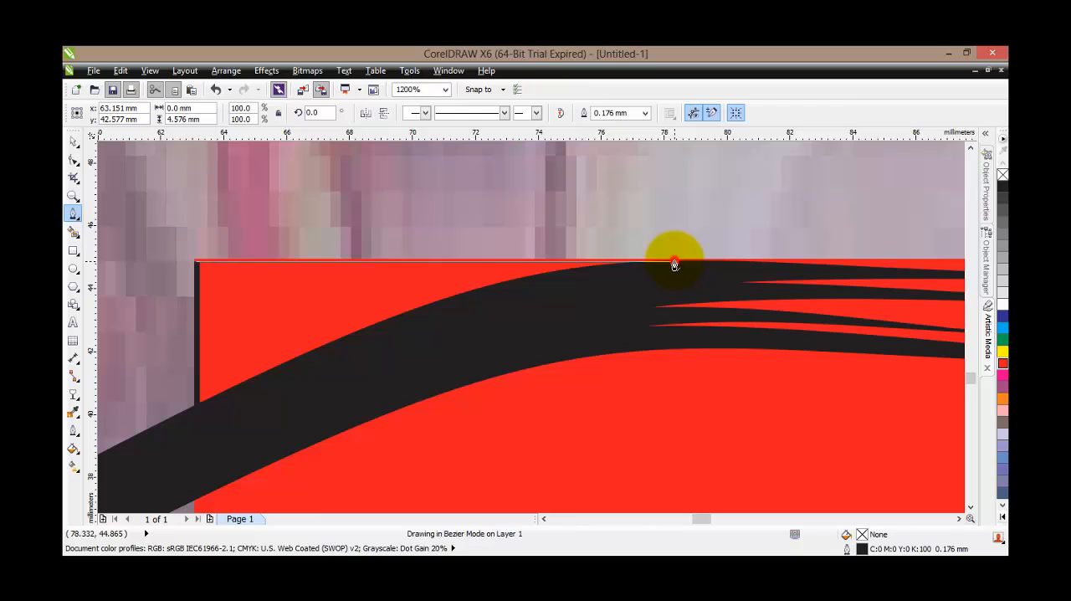
Trace the black stroke's upper edge back to the outline's starting node, closing the shape over the red rectangle's upper-left corner
click(567, 272)
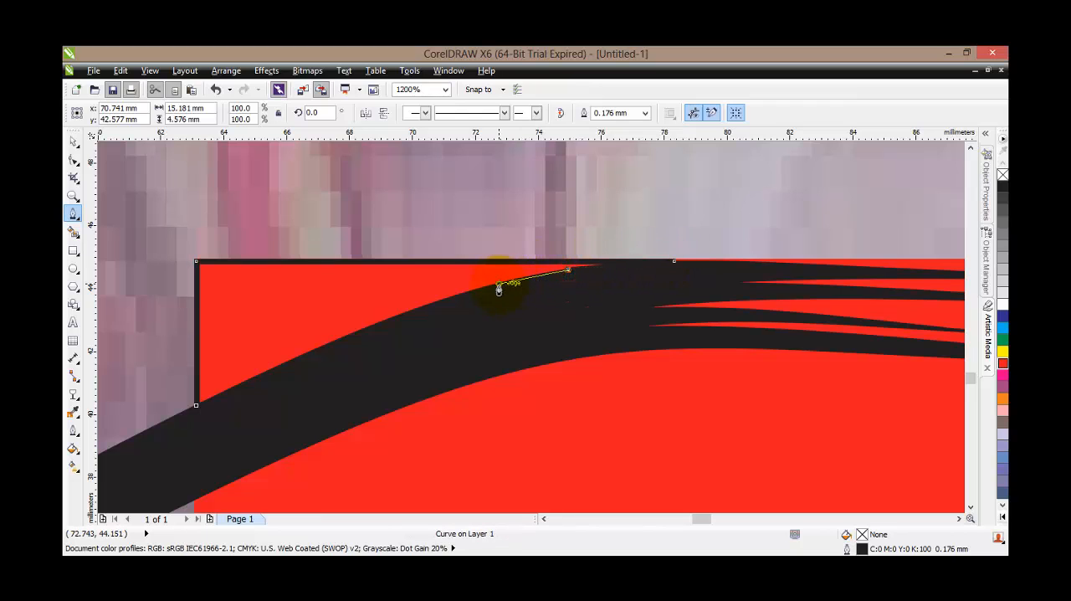
click(418, 308)
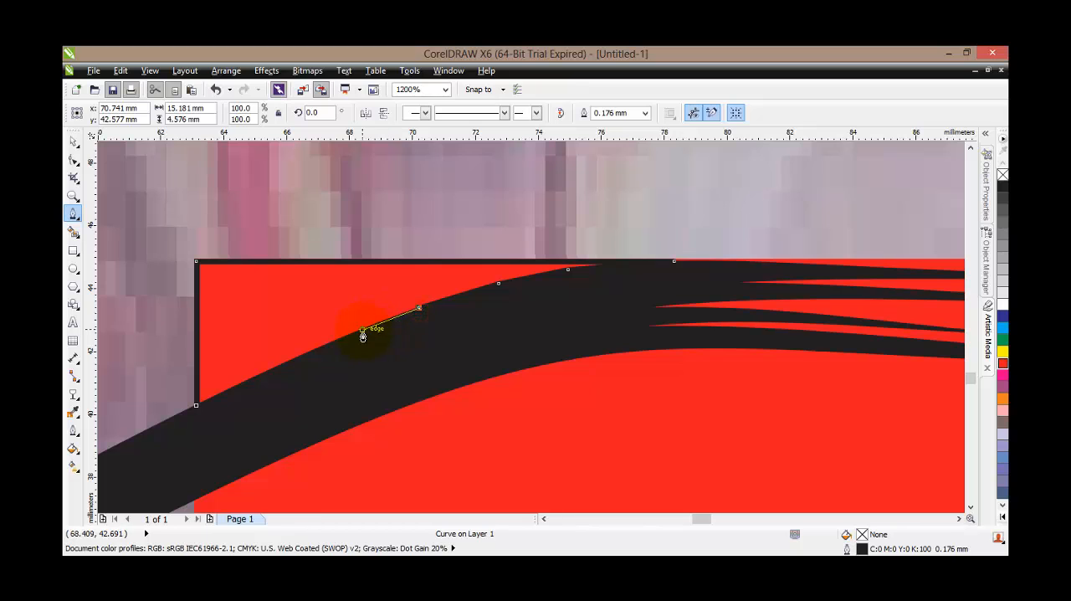
click(315, 349)
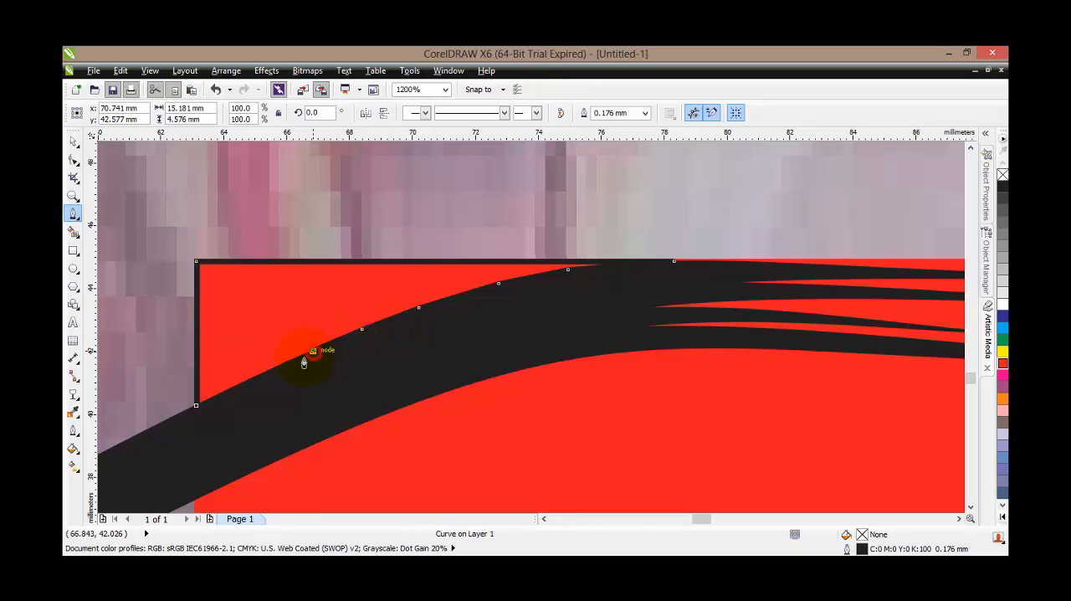
click(257, 376)
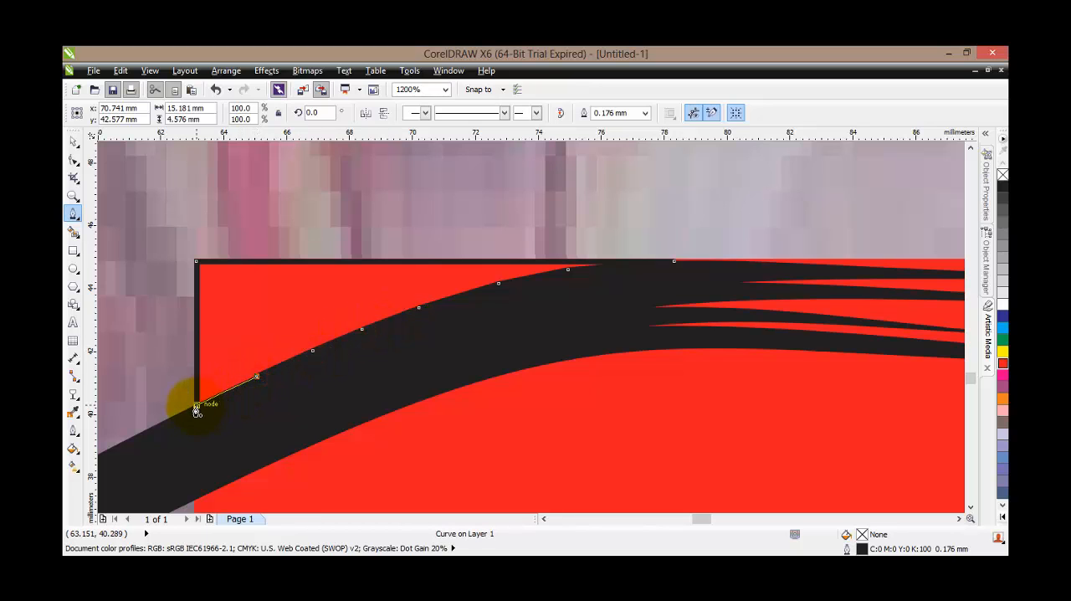
click(196, 410)
scroll(326, 407, down, 1)
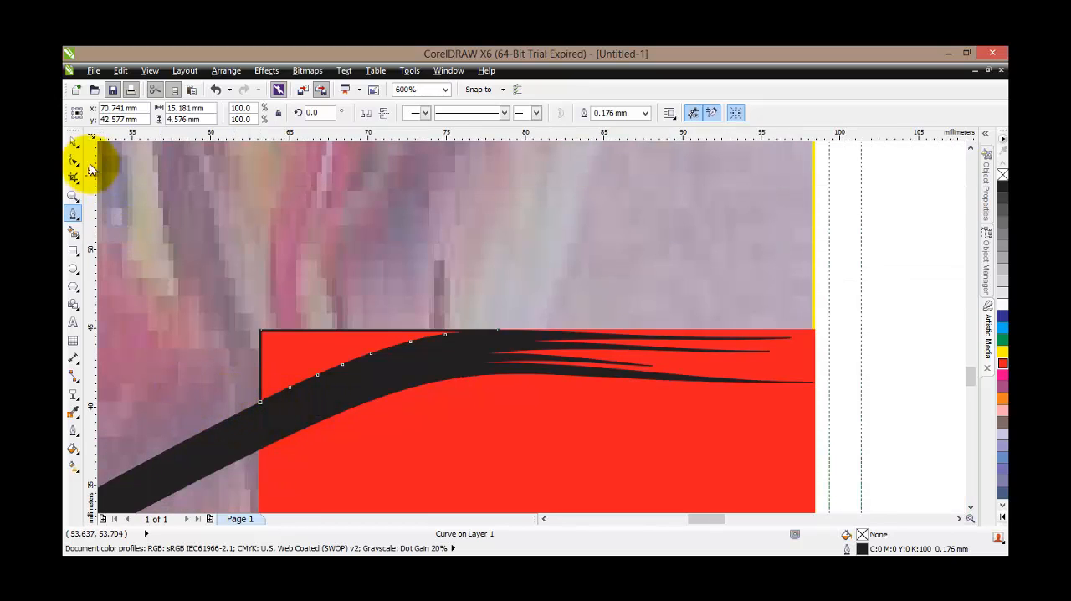
Cut the traced corner shape out of the red rectangle with Back minus front
click(74, 141)
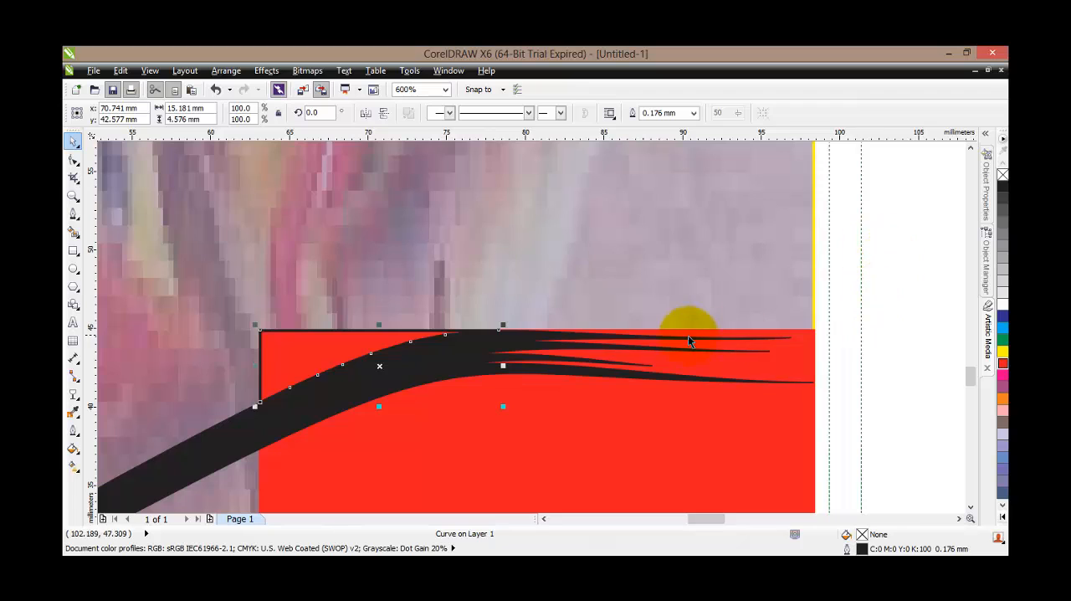
scroll(687, 335, down, 1)
drag(968, 359, 971, 377)
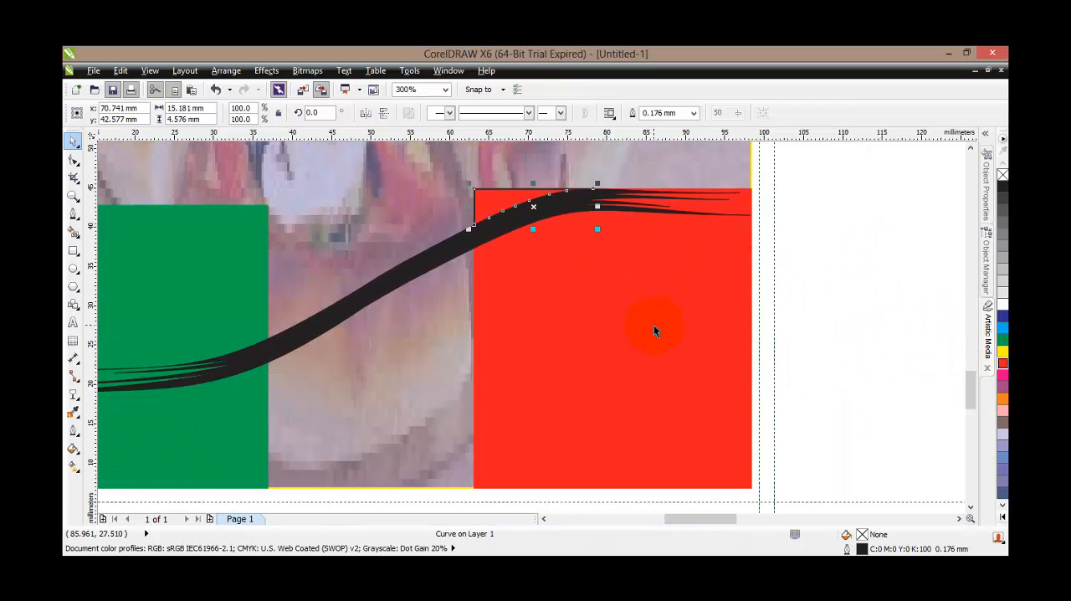
shift+click(637, 372)
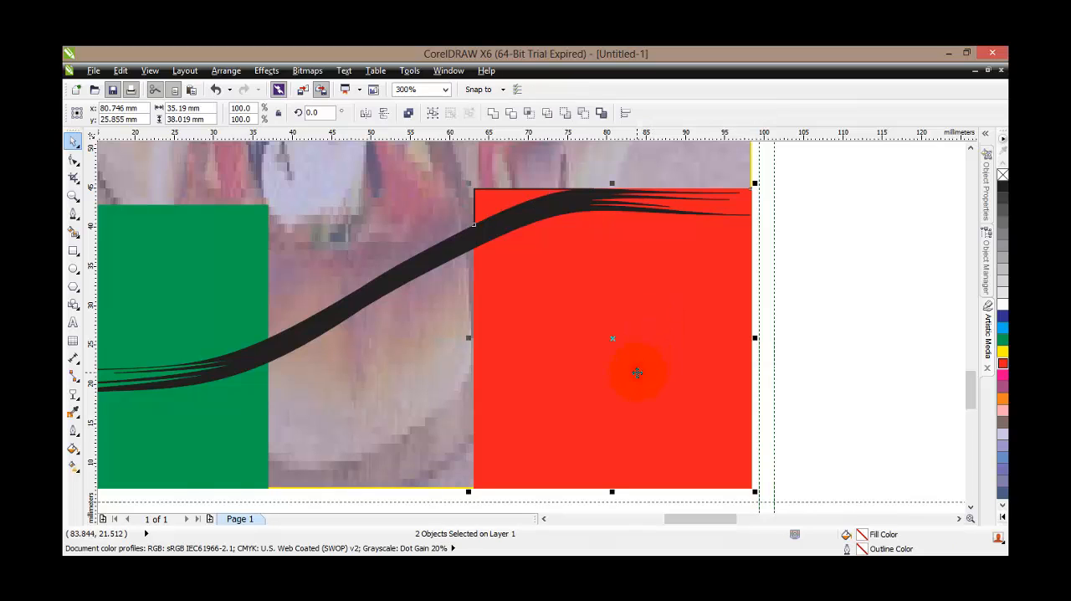
click(584, 115)
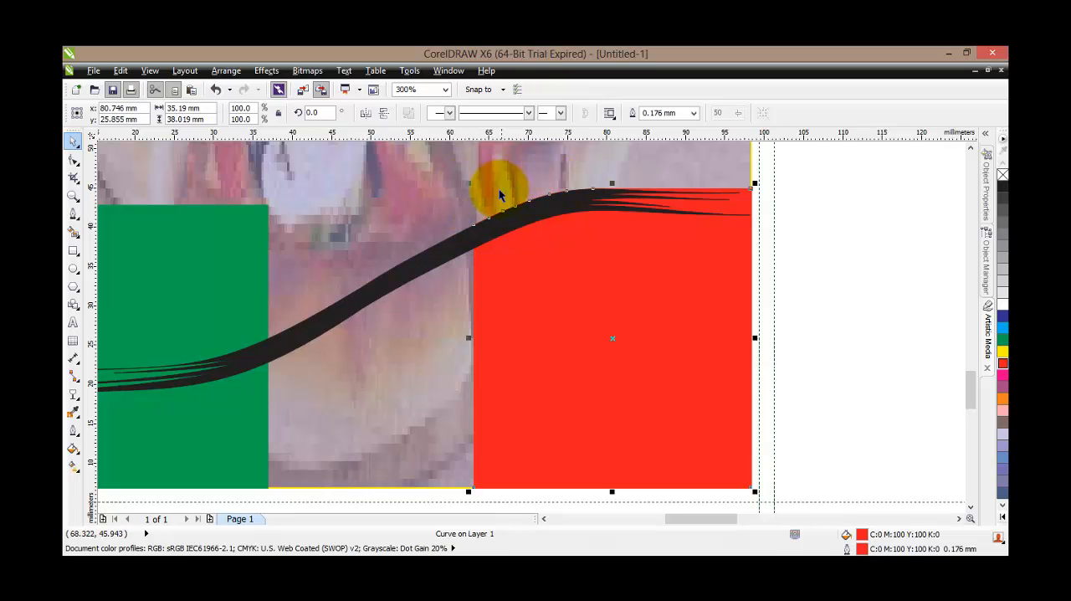
click(555, 315)
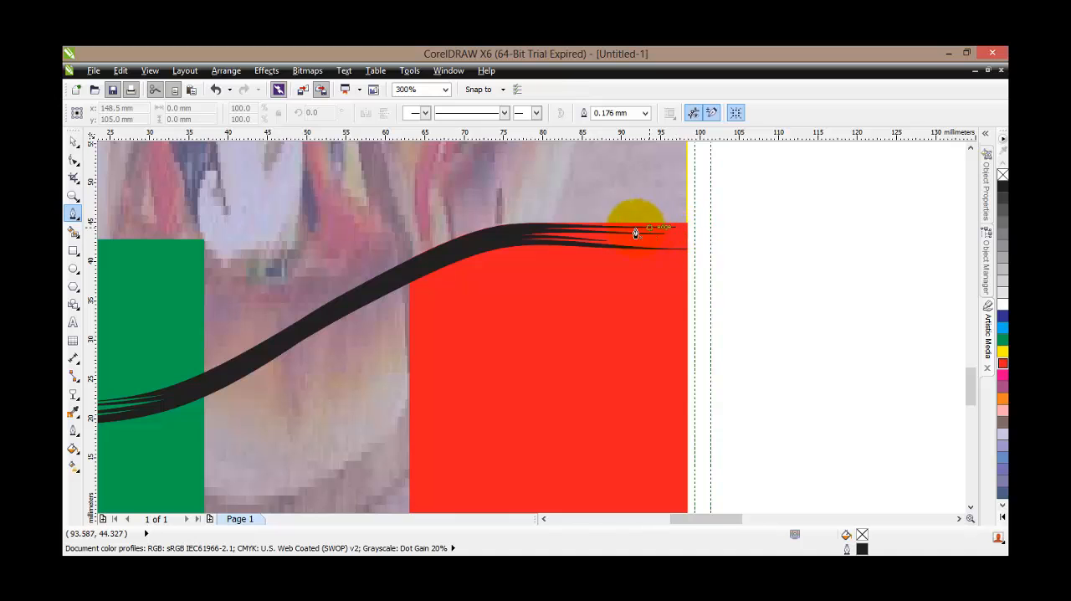
Start a second Pen path near the cut's right end, following the black stroke's upper edge rightward for about 12 mm
scroll(641, 224, up, 2)
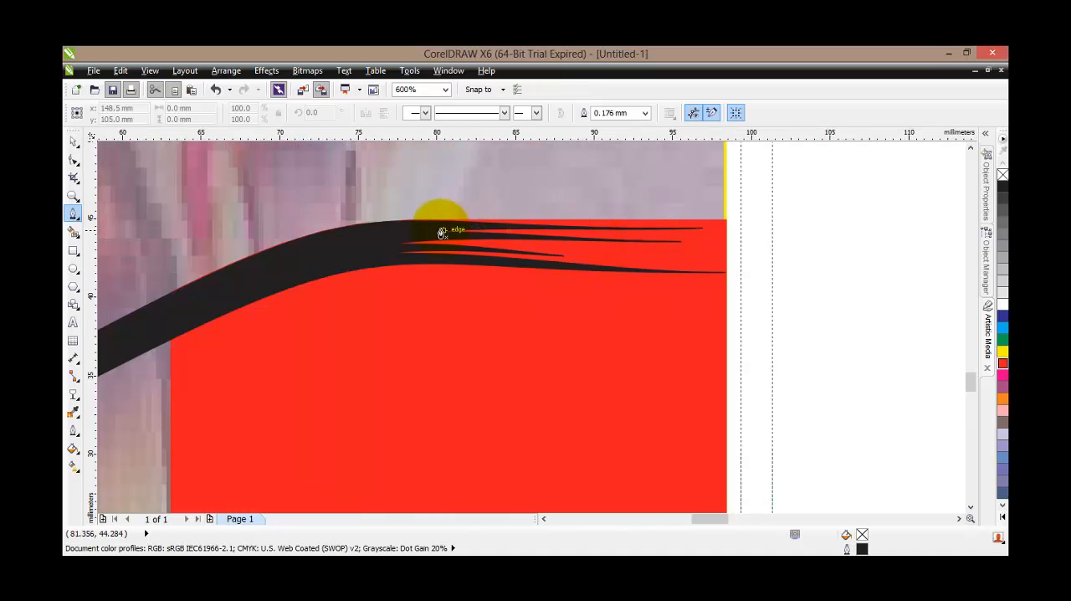
scroll(674, 225, up, 2)
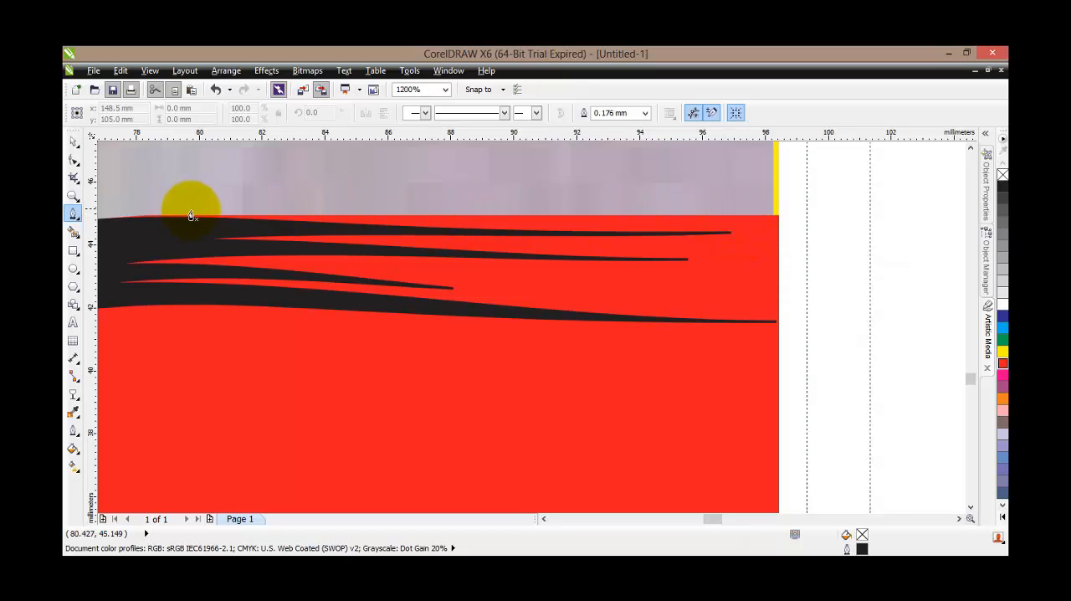
scroll(120, 213, up, 1)
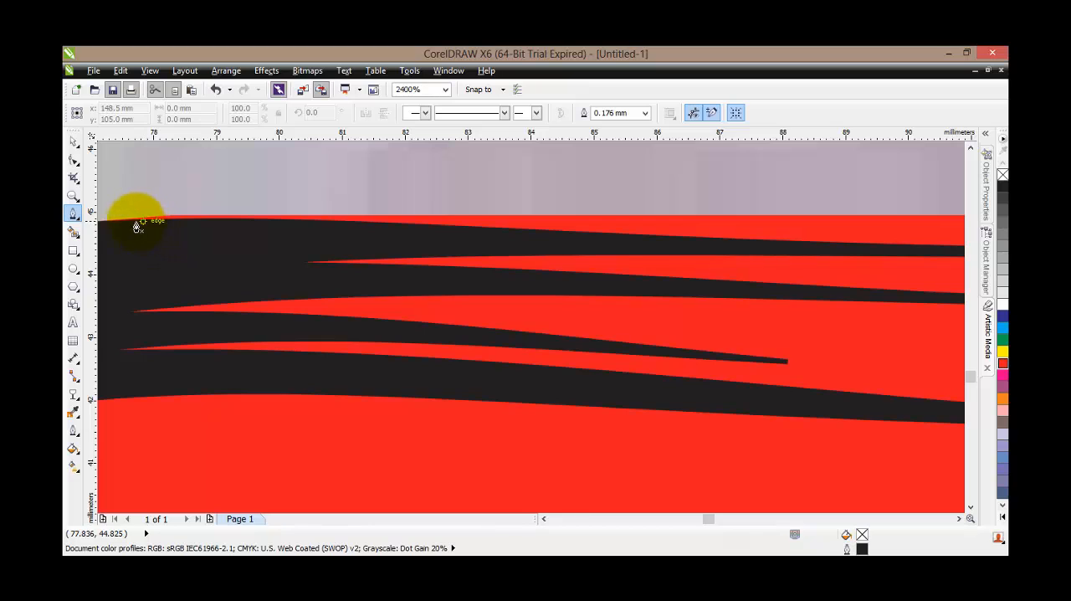
click(115, 224)
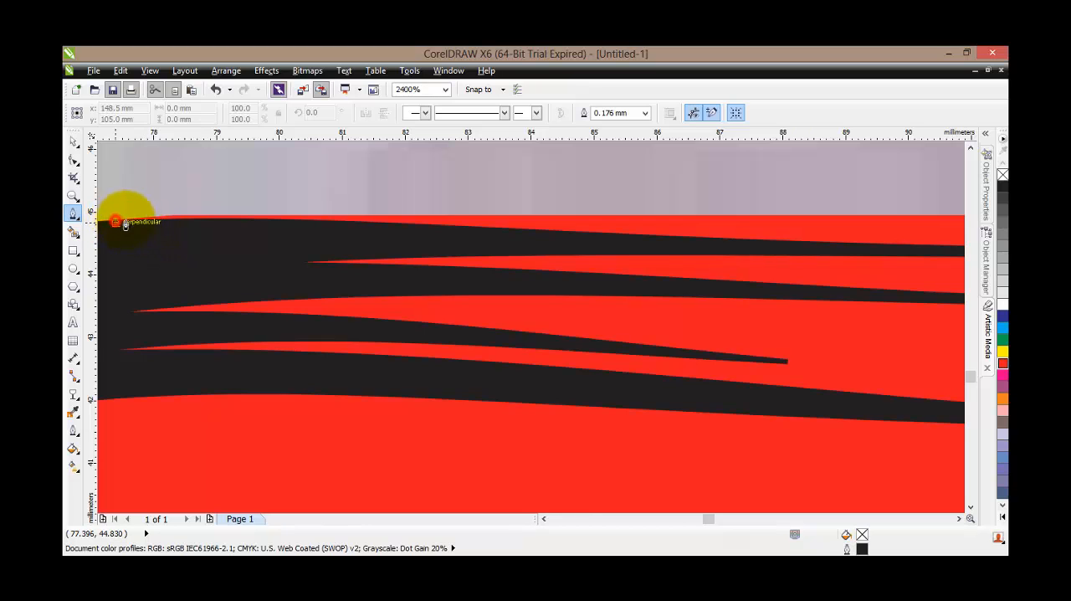
click(233, 223)
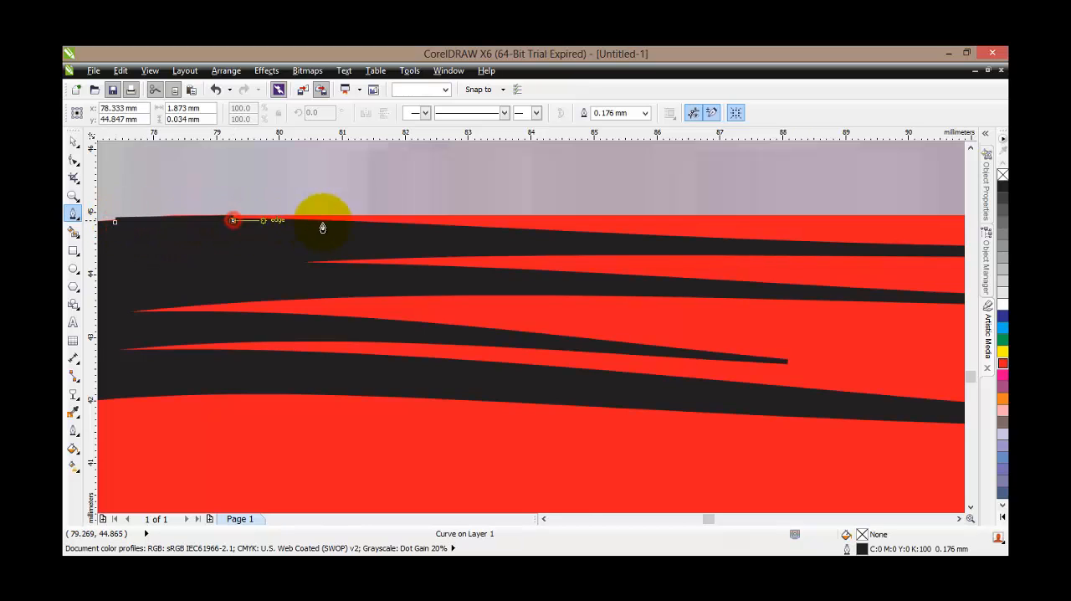
click(378, 226)
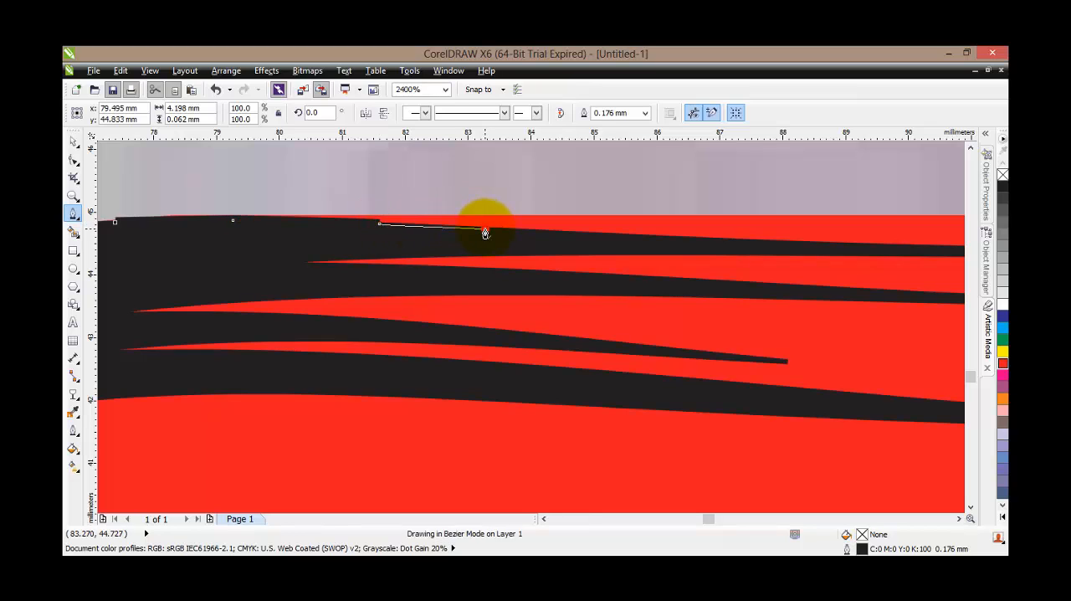
click(485, 232)
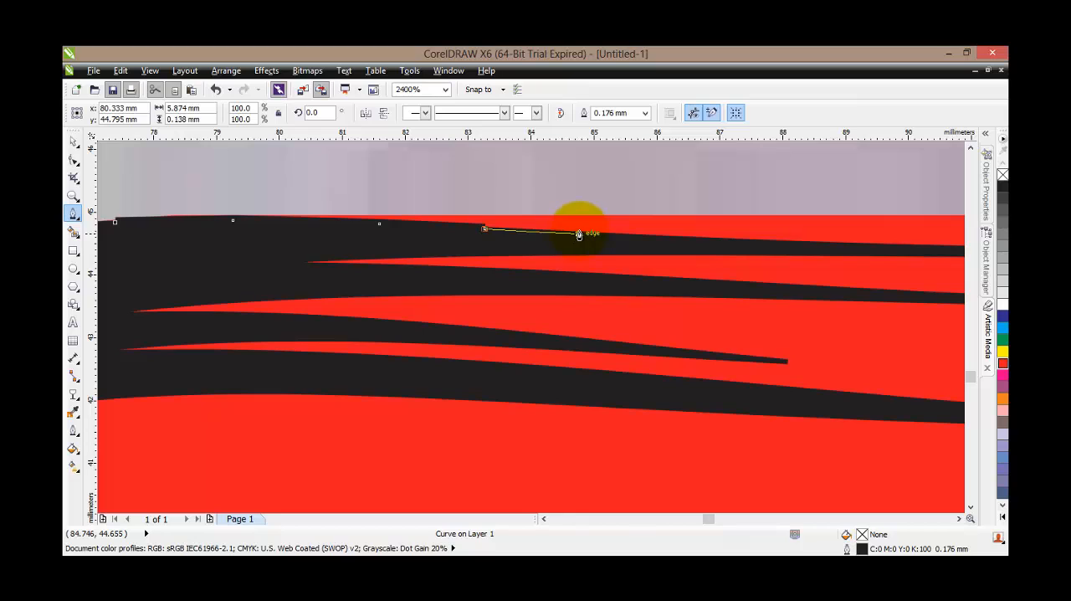
click(578, 235)
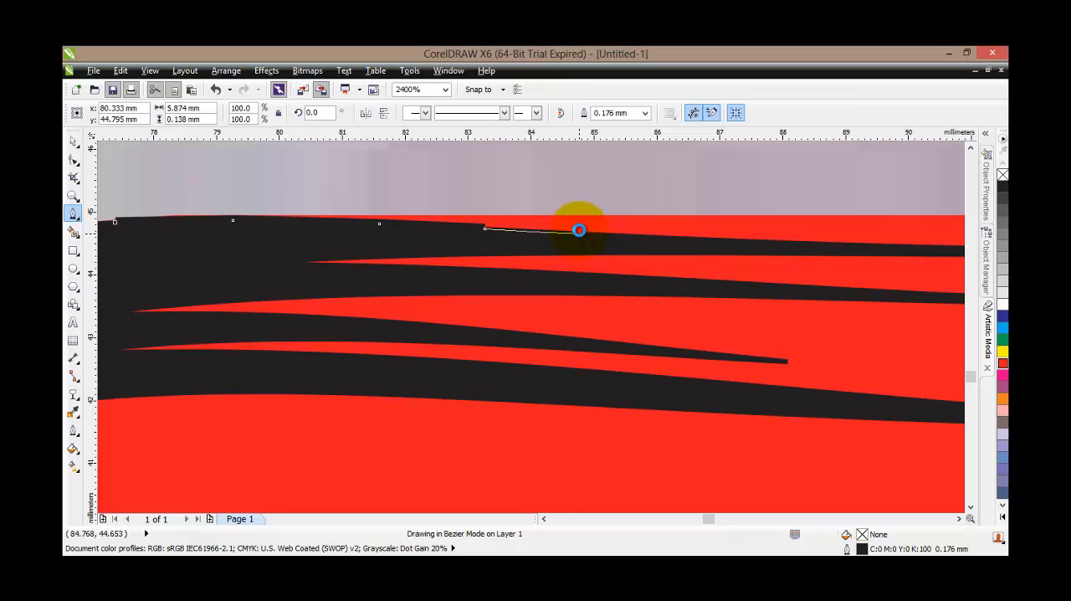
click(656, 240)
click(734, 245)
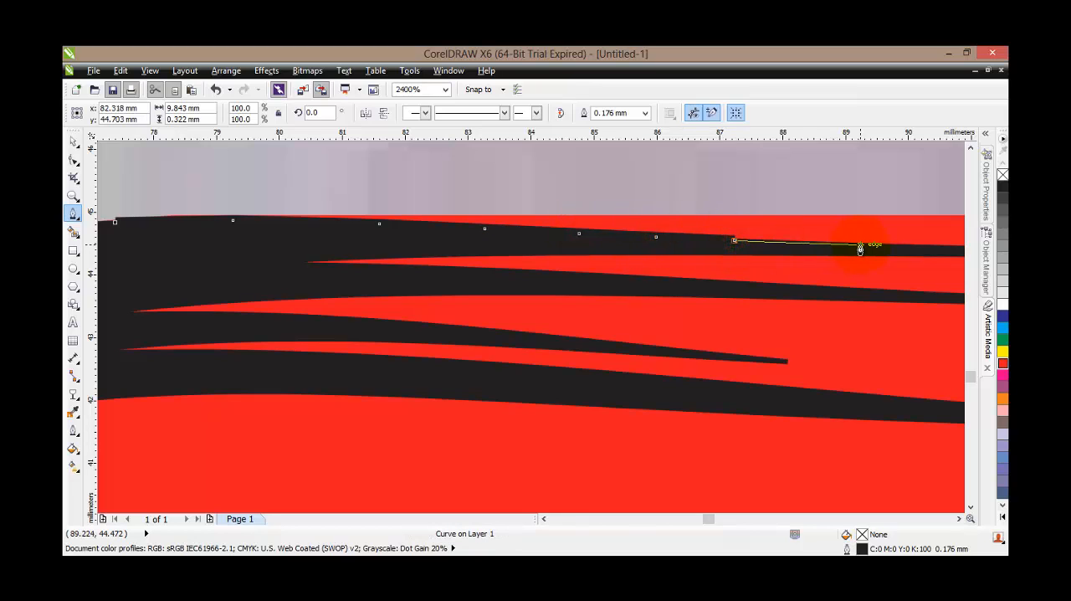
click(860, 248)
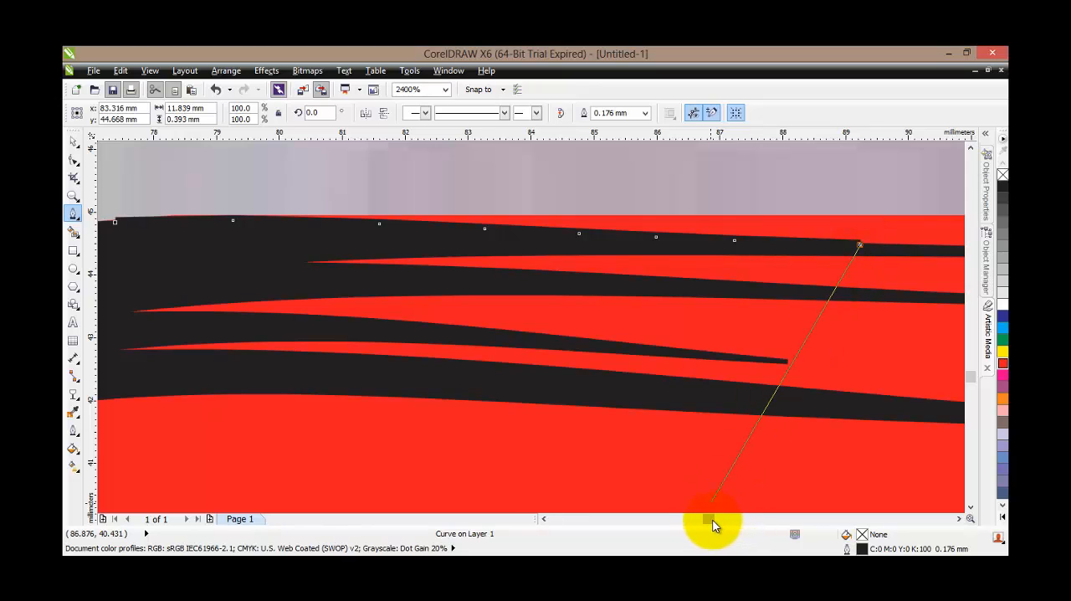
Extend the Pen path along the black stroke's upper edge to the red rectangle's right edge, about 21 mm wide overall
drag(712, 519, 715, 519)
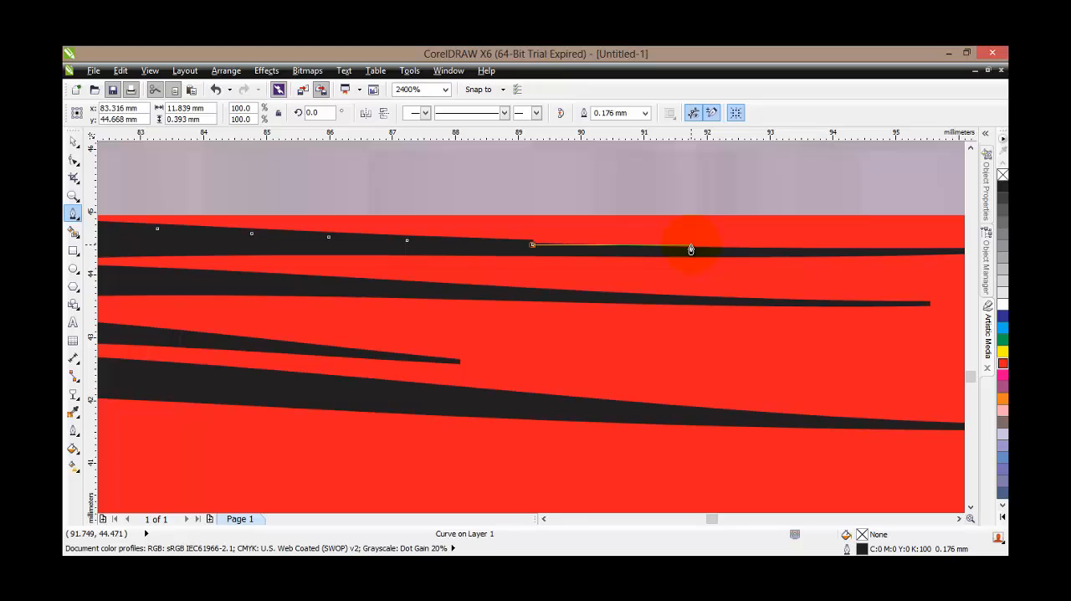
click(691, 250)
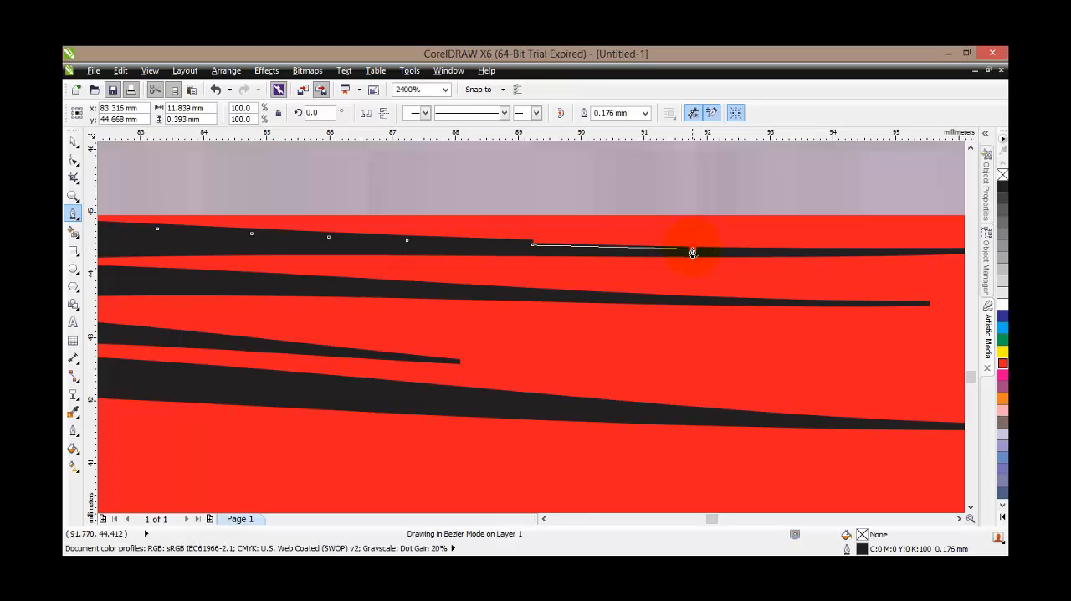
click(795, 251)
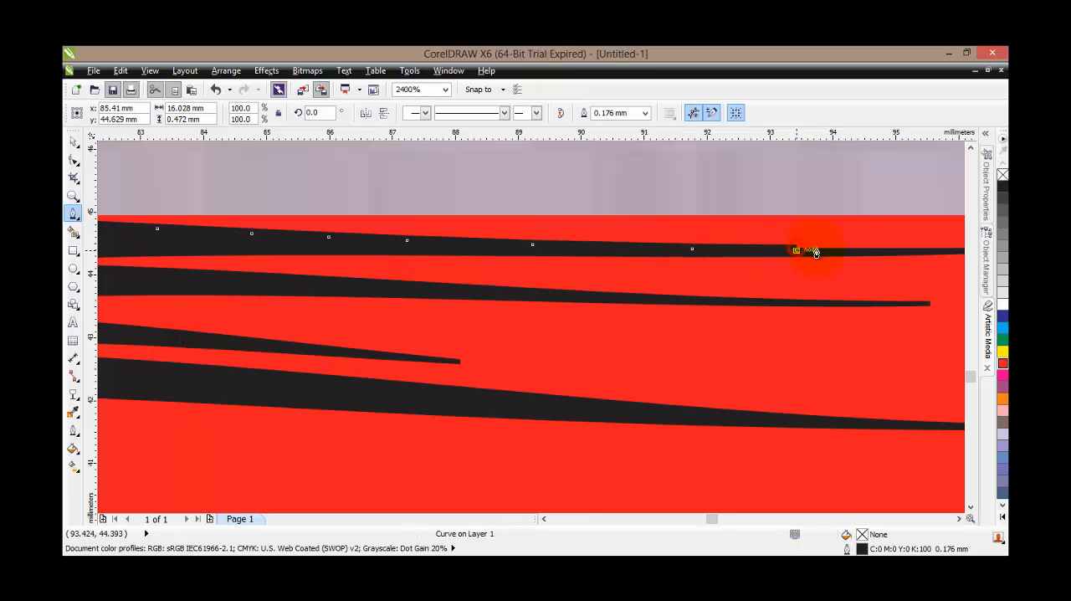
click(861, 251)
drag(718, 516, 717, 516)
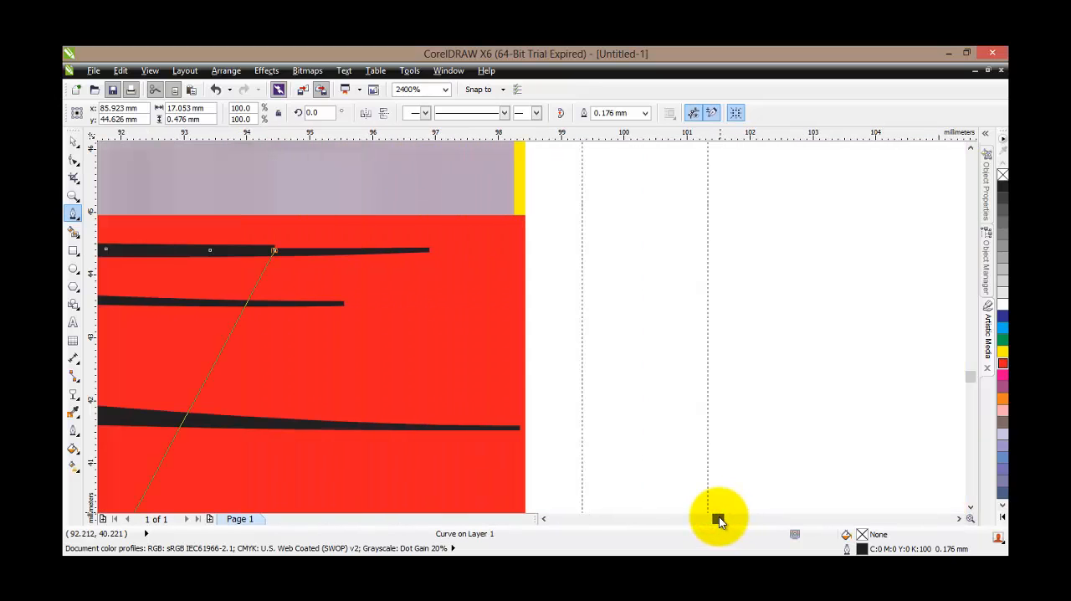
click(429, 251)
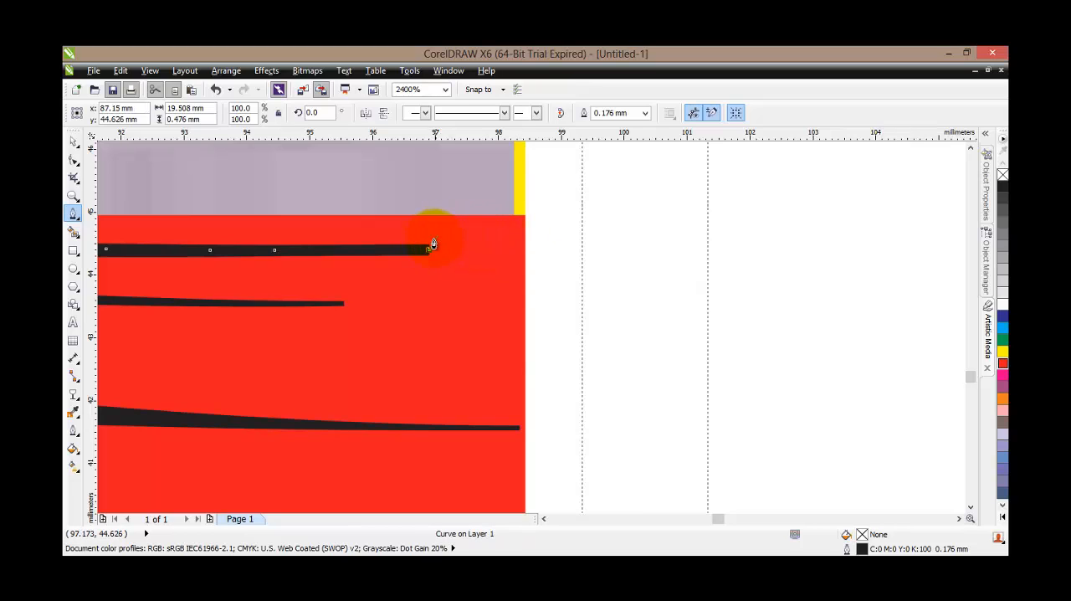
click(525, 251)
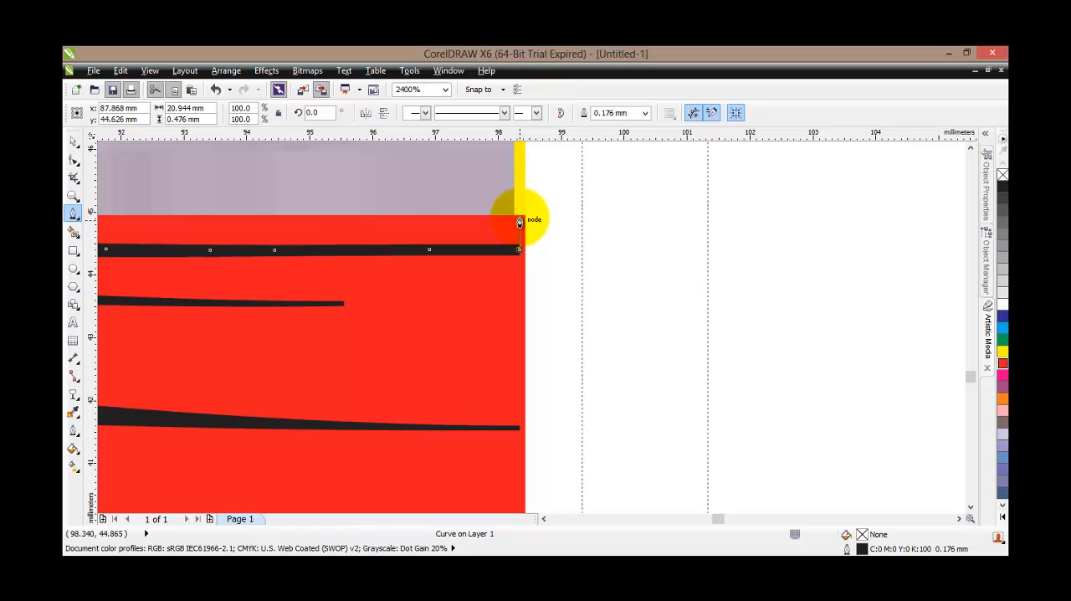
Run the path up to the red rectangle's upper-right corner and back along its top edge, closing it at the starting node
click(518, 222)
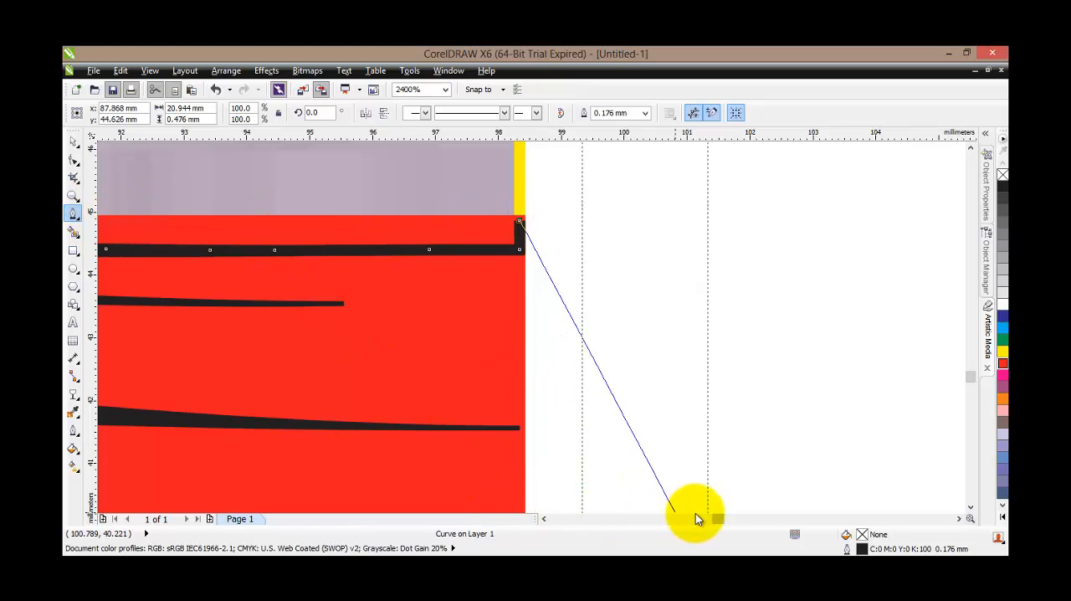
drag(718, 517, 705, 511)
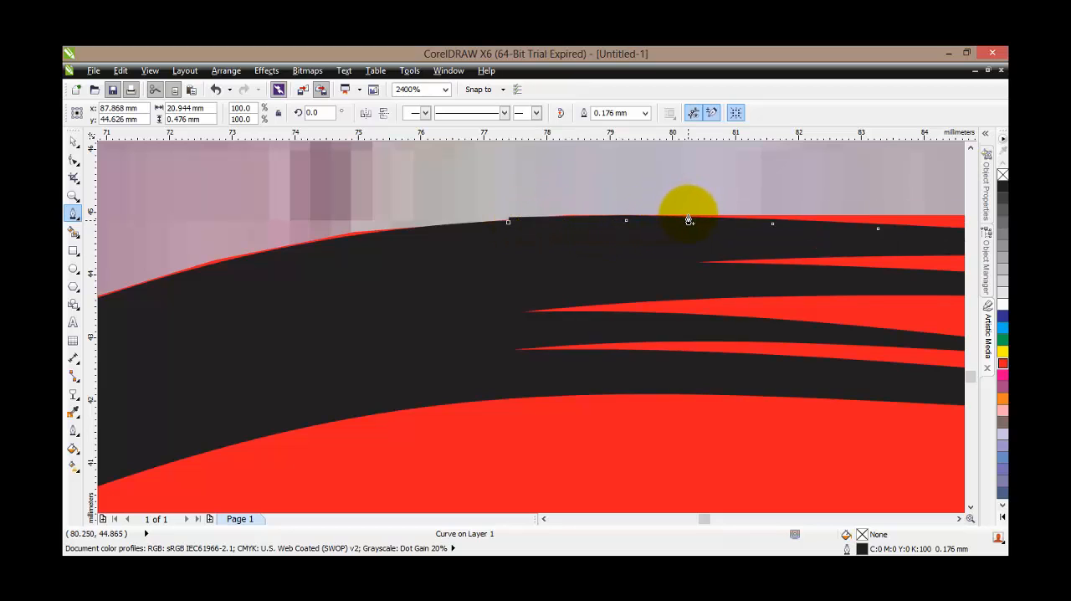
click(595, 221)
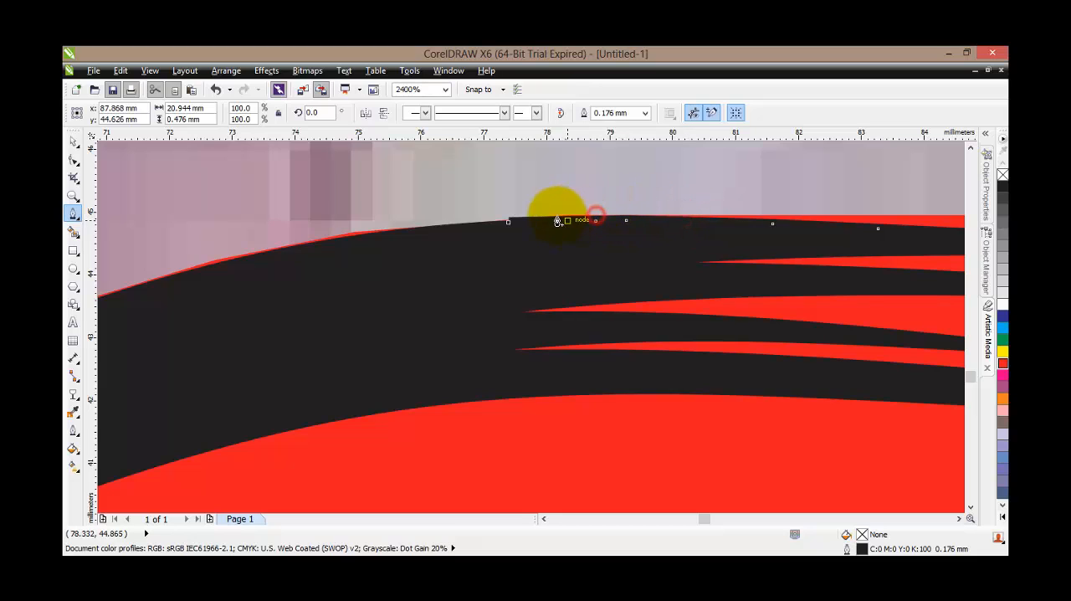
click(510, 222)
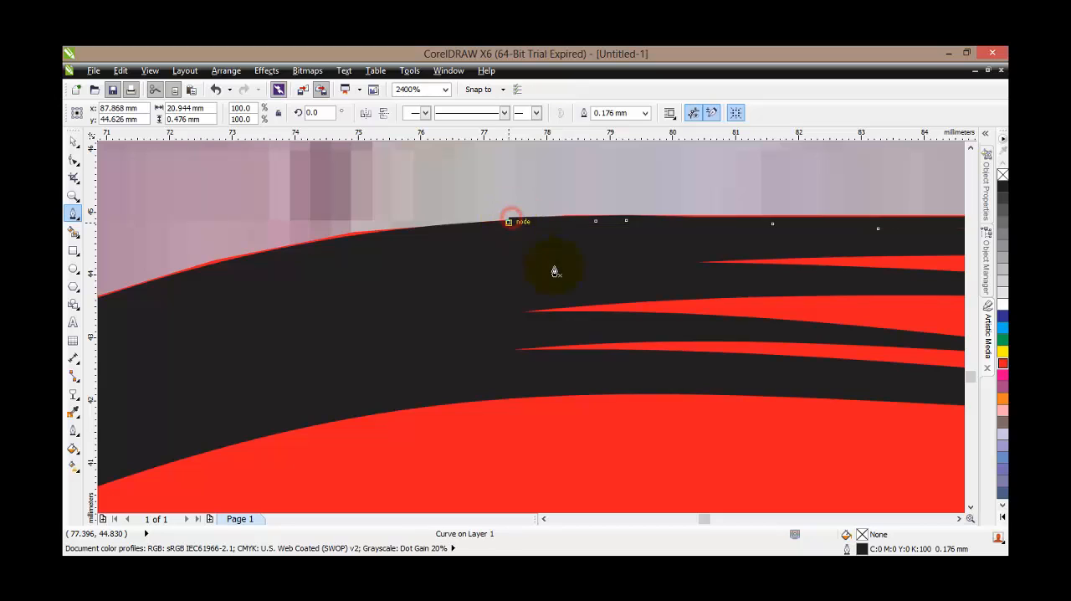
Cut the traced strip above the black stroke out of the red rectangle with Back minus front
scroll(587, 289, down, 1)
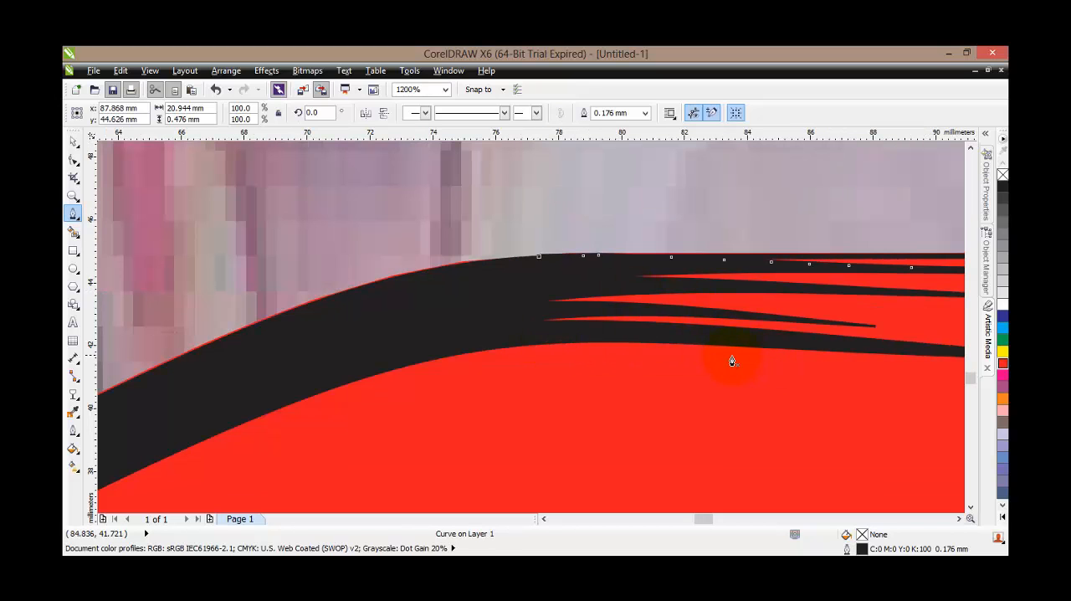
click(73, 141)
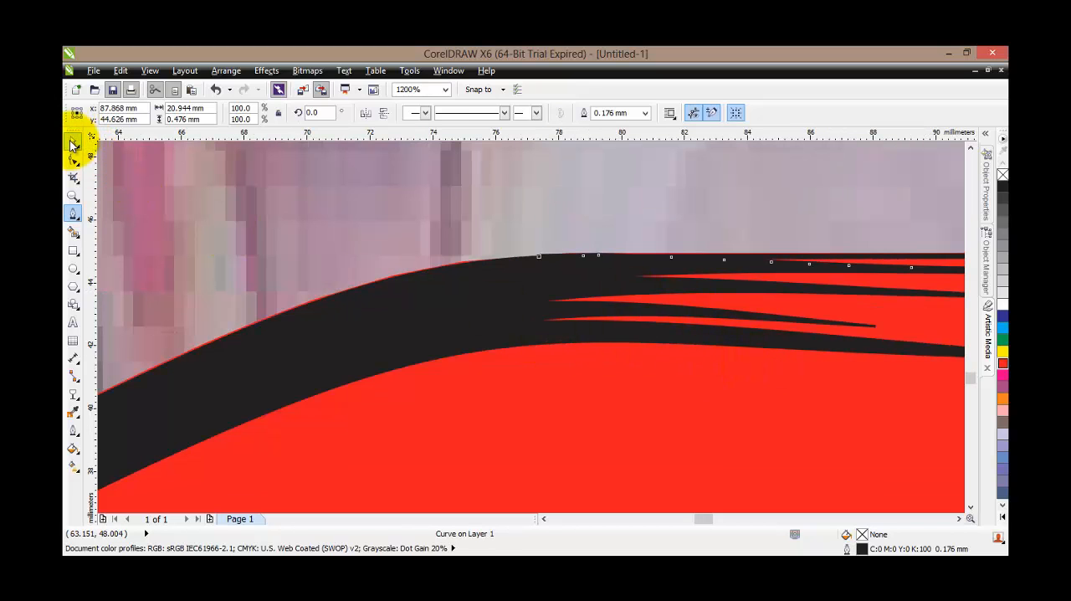
scroll(698, 371, down, 1)
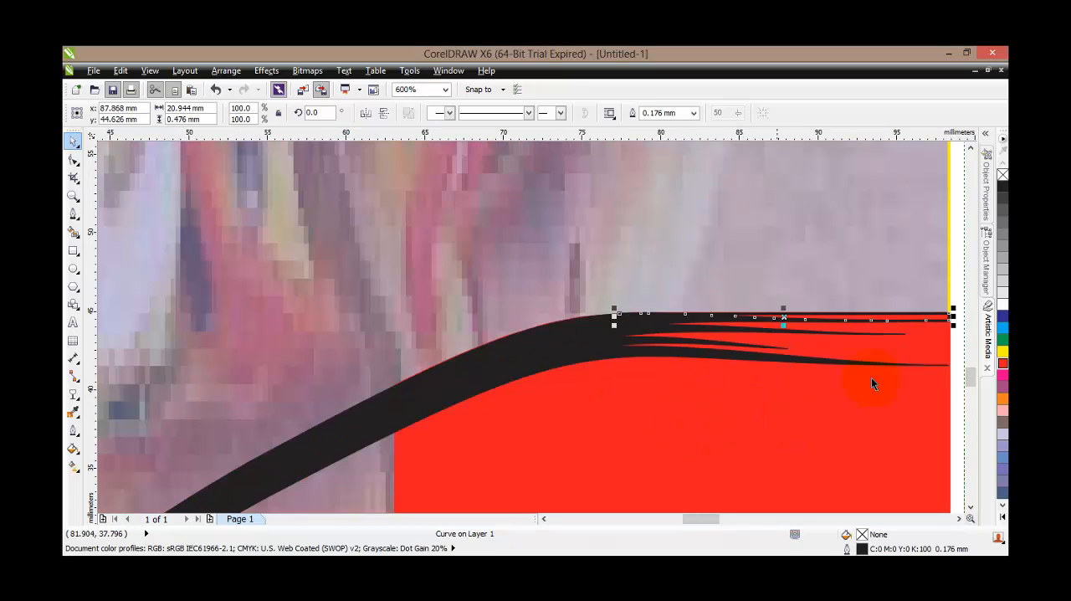
scroll(970, 377, down, 3)
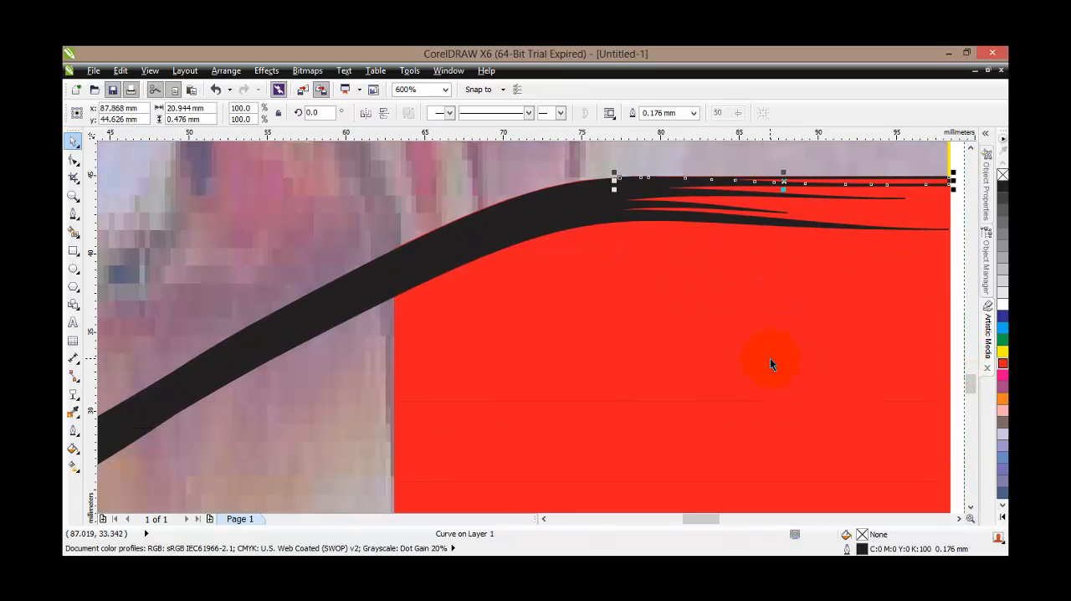
shift+click(730, 368)
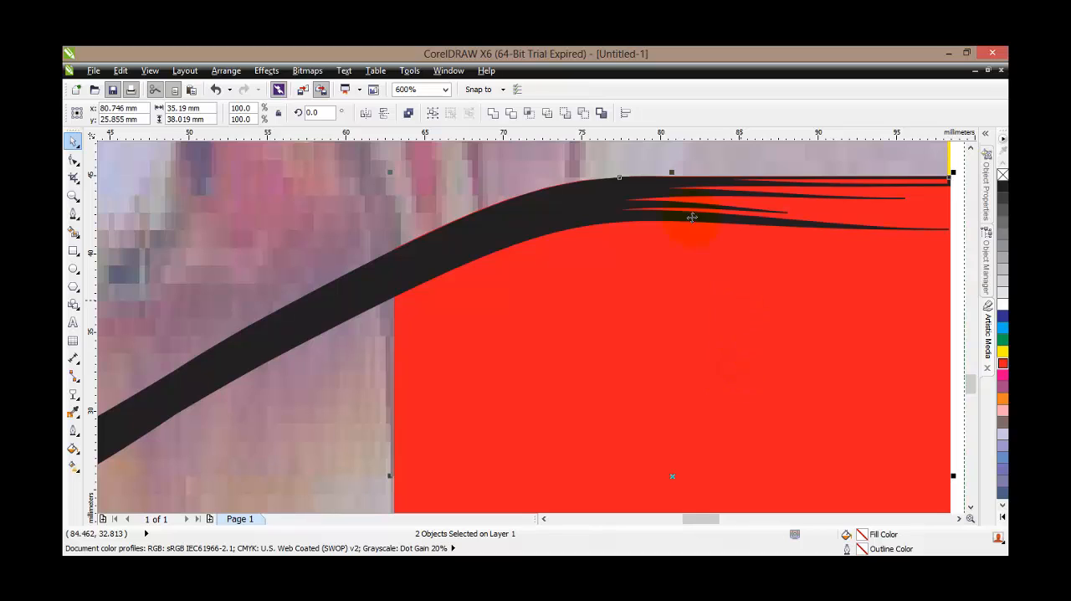
click(583, 113)
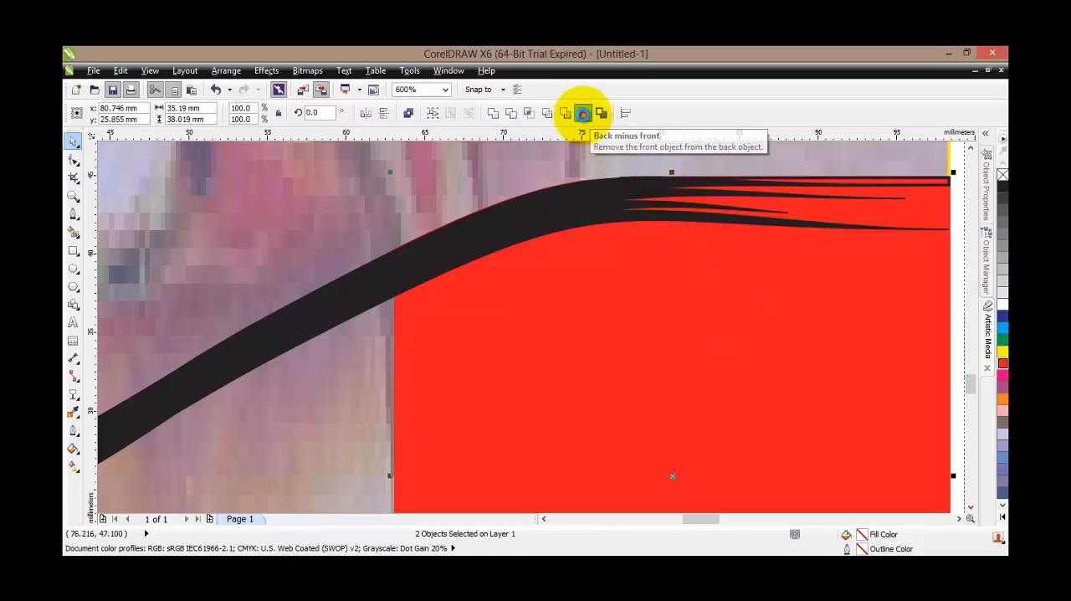
scroll(904, 203, up, 1)
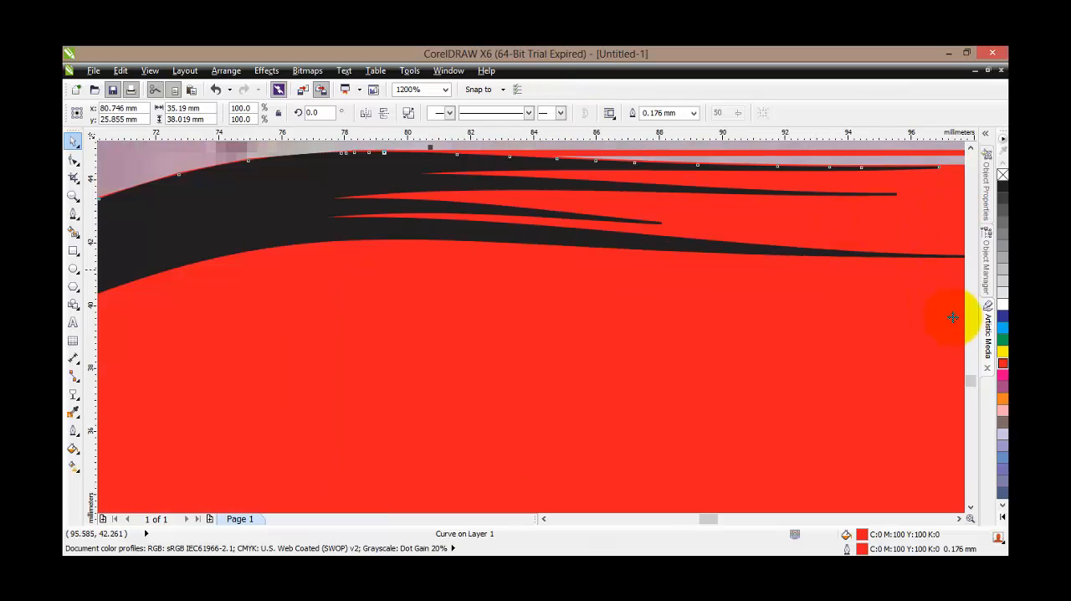
drag(972, 382, 972, 376)
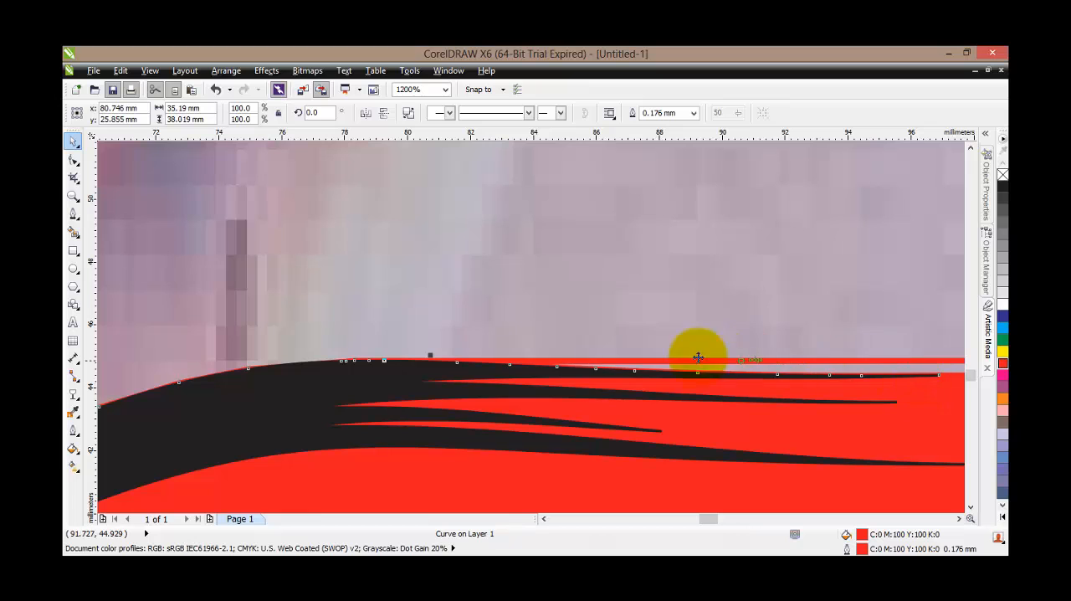
scroll(786, 374, down, 1)
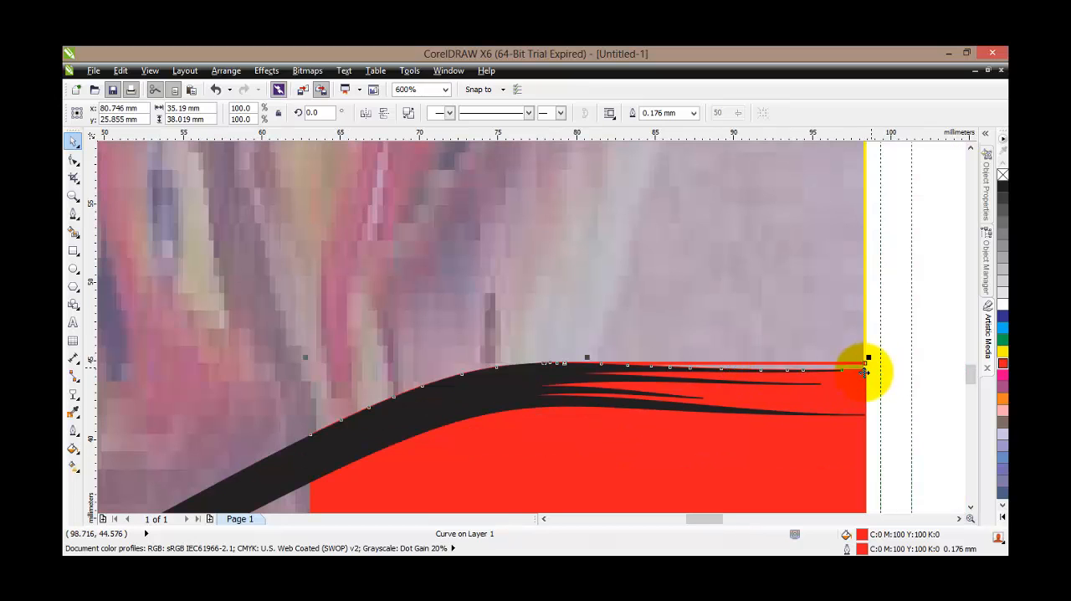
scroll(718, 363, up, 1)
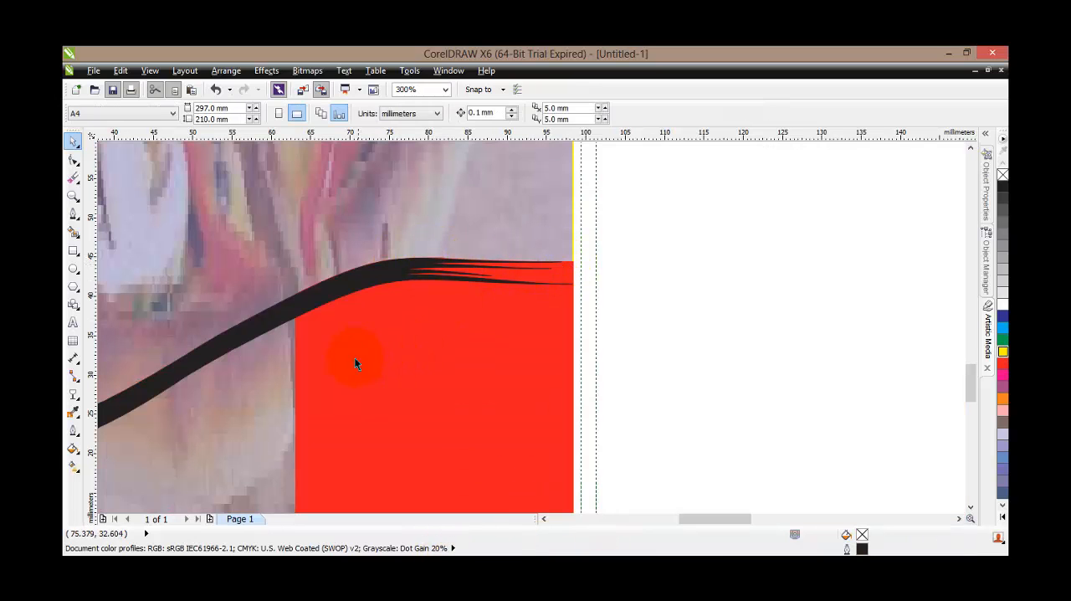
With the Pen tool, follow the green rectangle's top edge about 31 mm, then its right edge about 17 mm down to the black stroke
drag(699, 521, 676, 517)
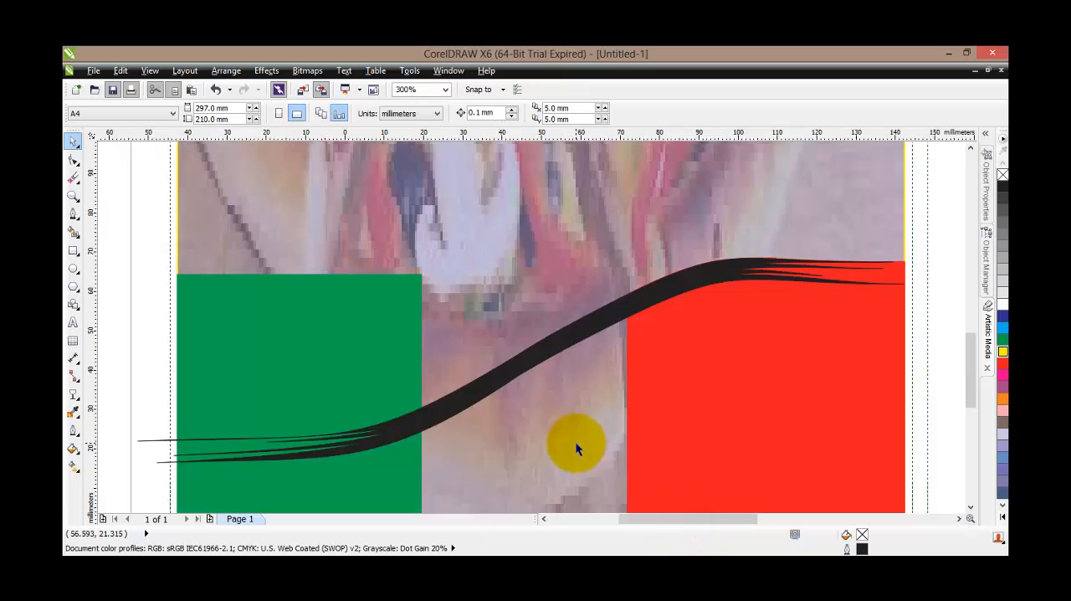
scroll(575, 440, down, 2)
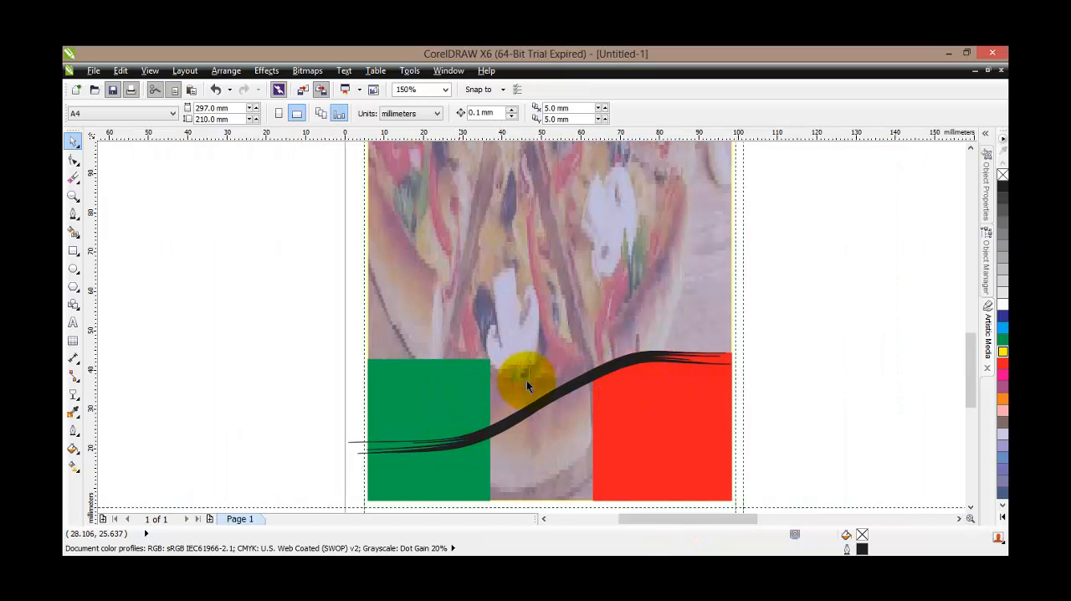
scroll(364, 407, up, 2)
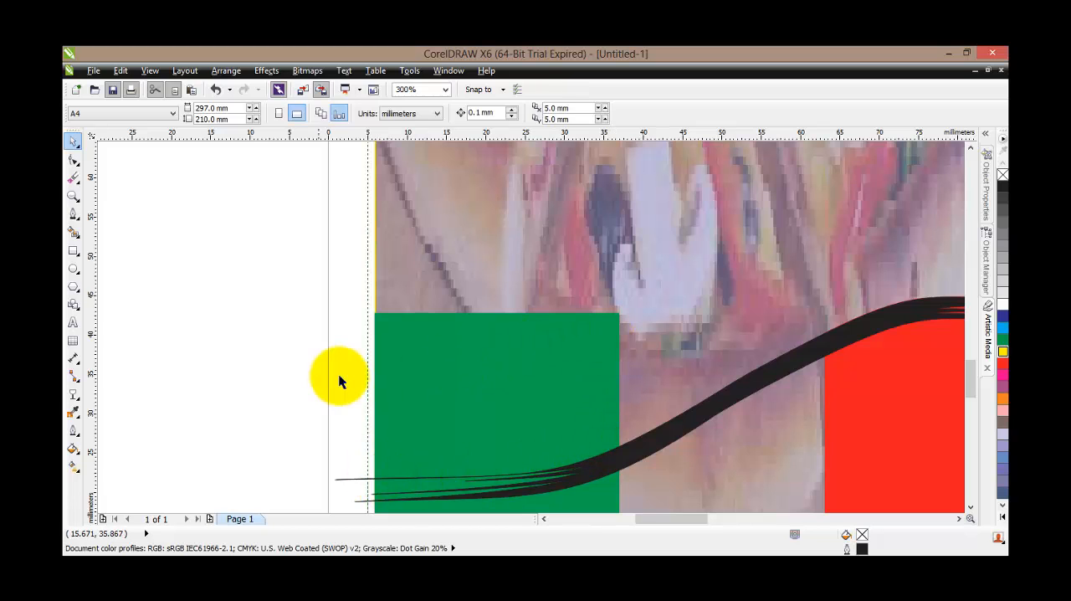
click(73, 213)
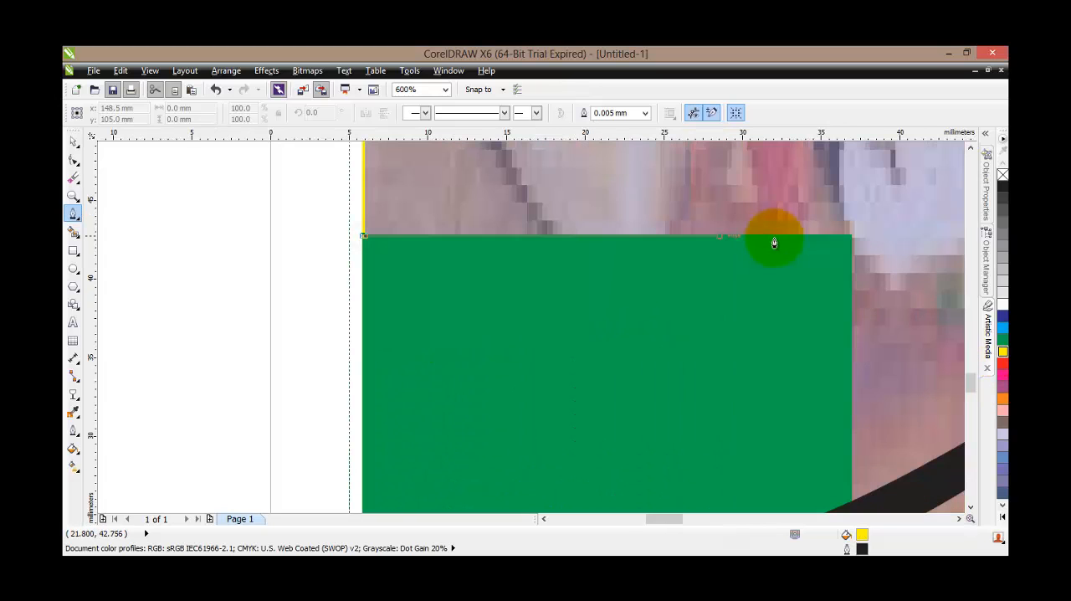
click(850, 238)
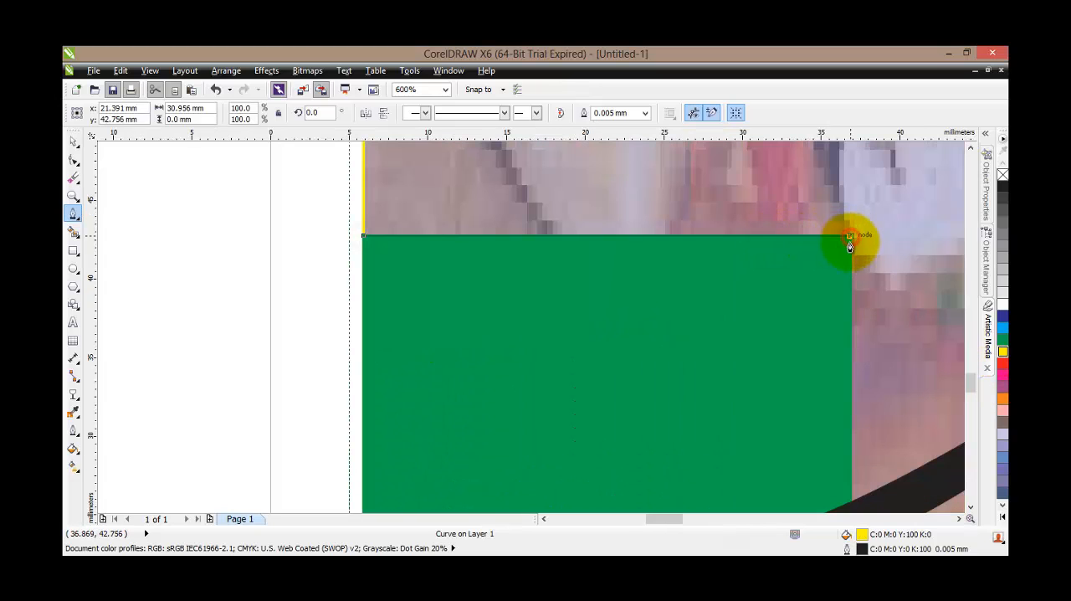
click(852, 503)
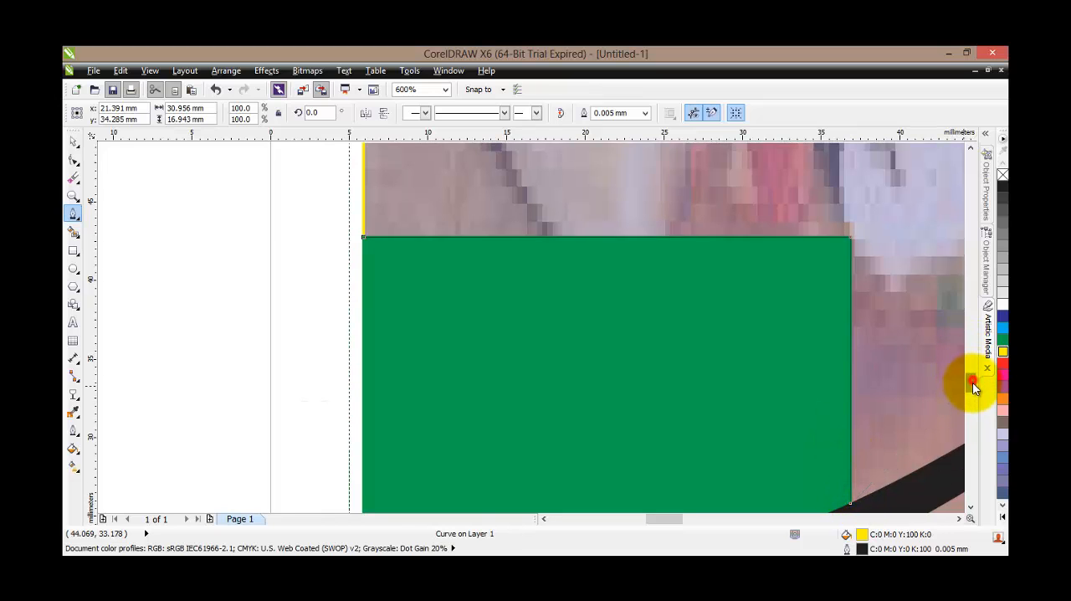
Continue the Pen path leftward along the black stroke's upper edge until it reaches the green rectangle's left edge
scroll(971, 388, down, 3)
scroll(772, 342, up, 1)
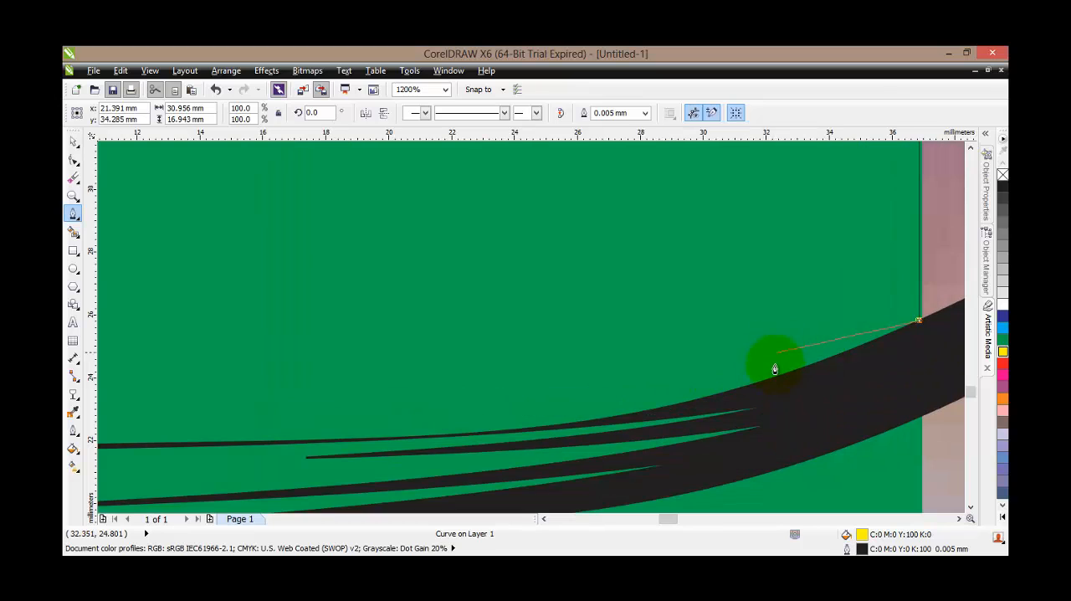
click(776, 376)
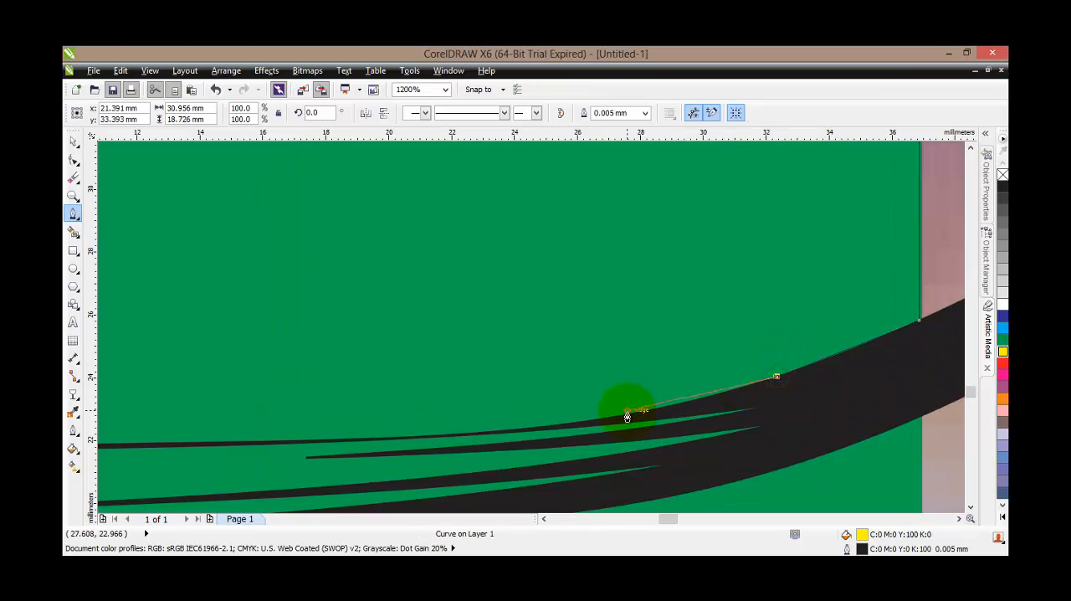
click(622, 416)
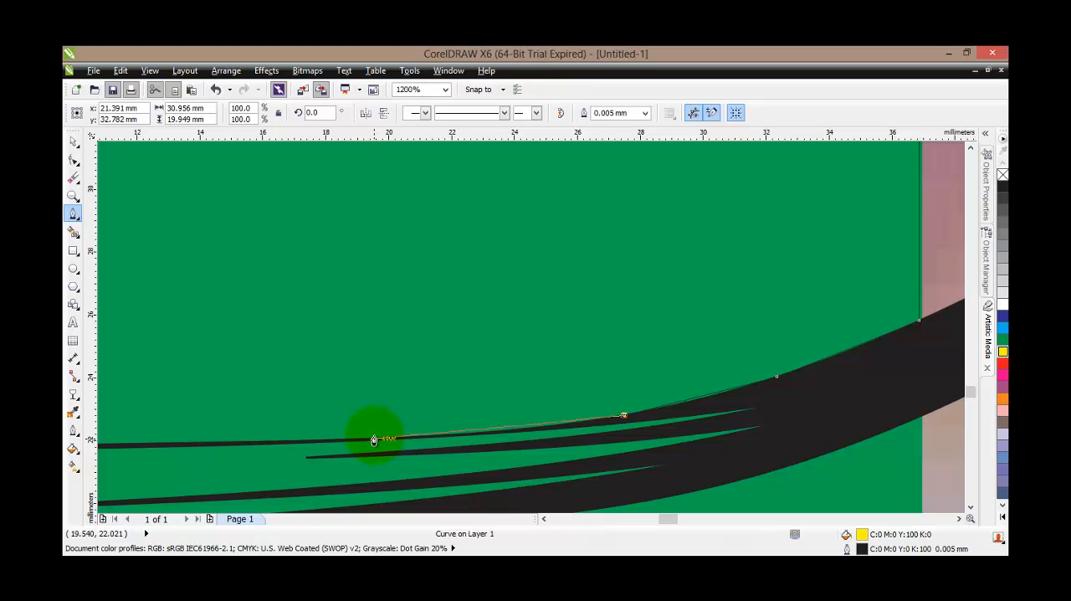
click(373, 438)
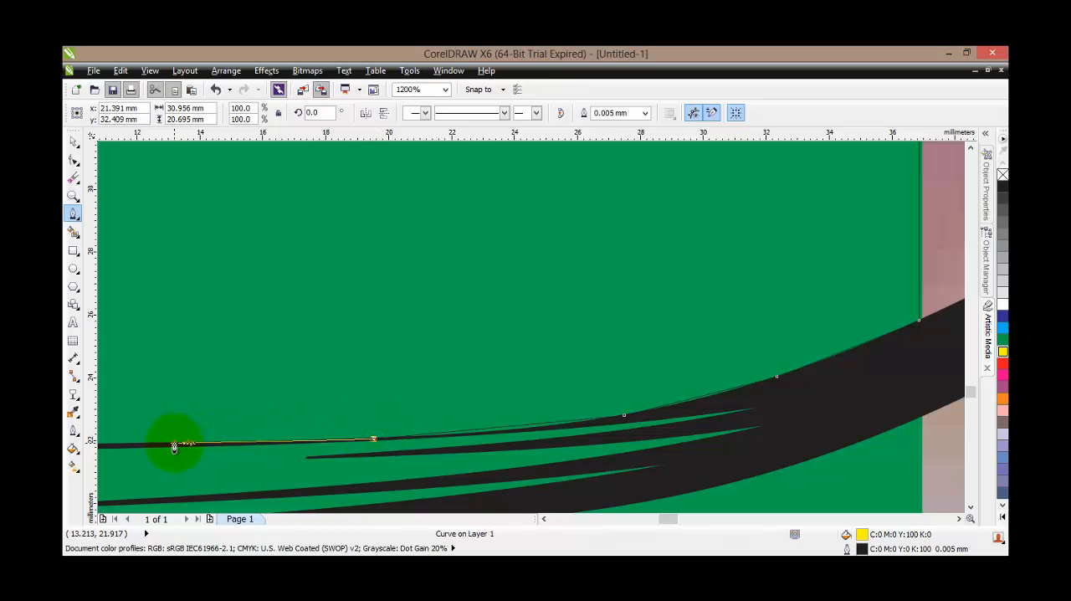
click(174, 443)
click(545, 519)
click(544, 519)
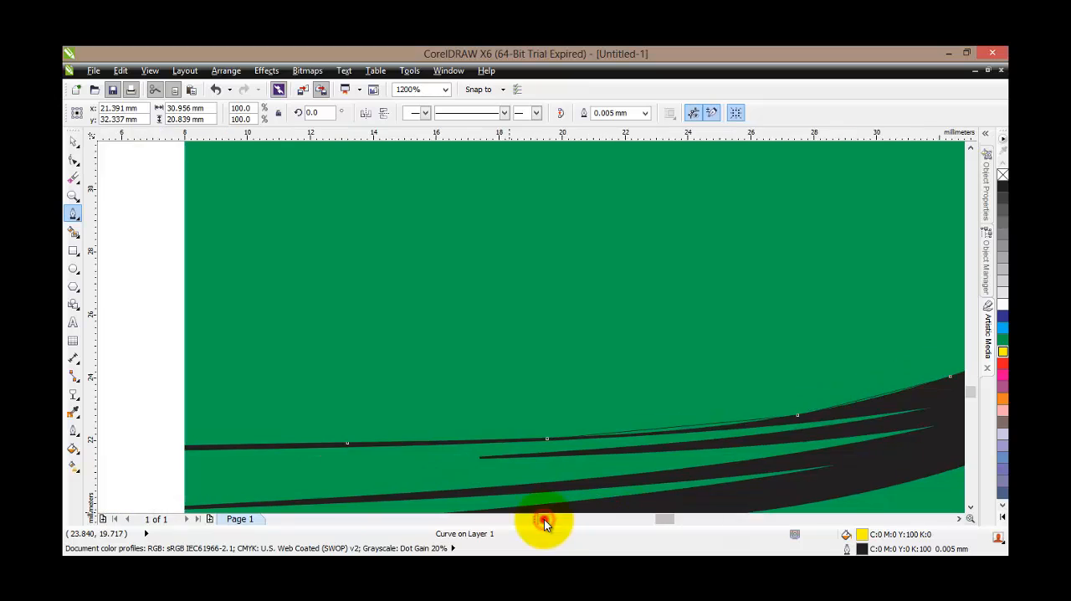
click(543, 518)
click(544, 519)
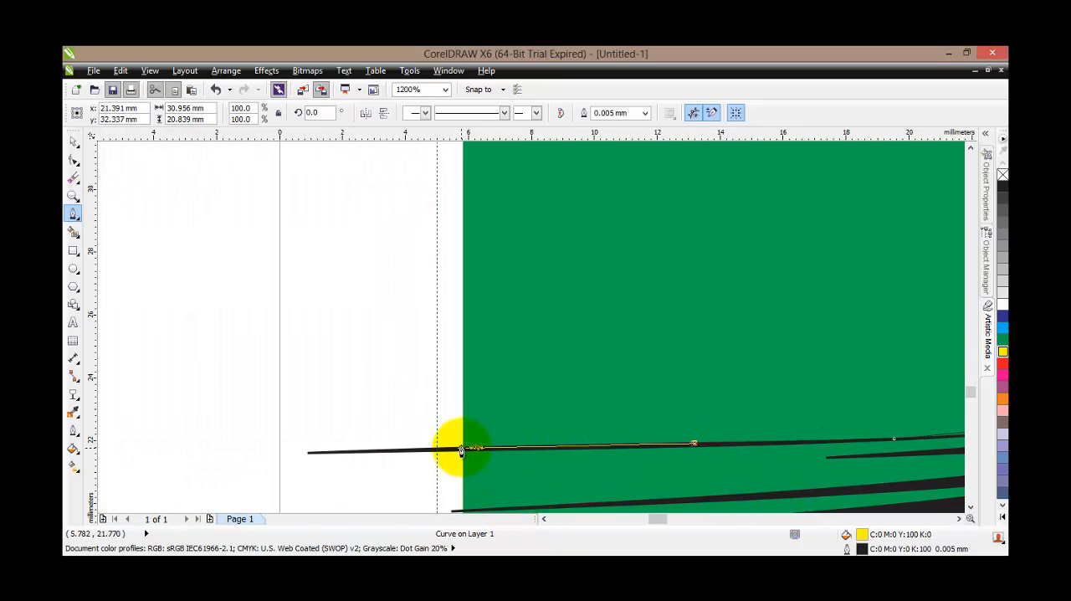
click(461, 449)
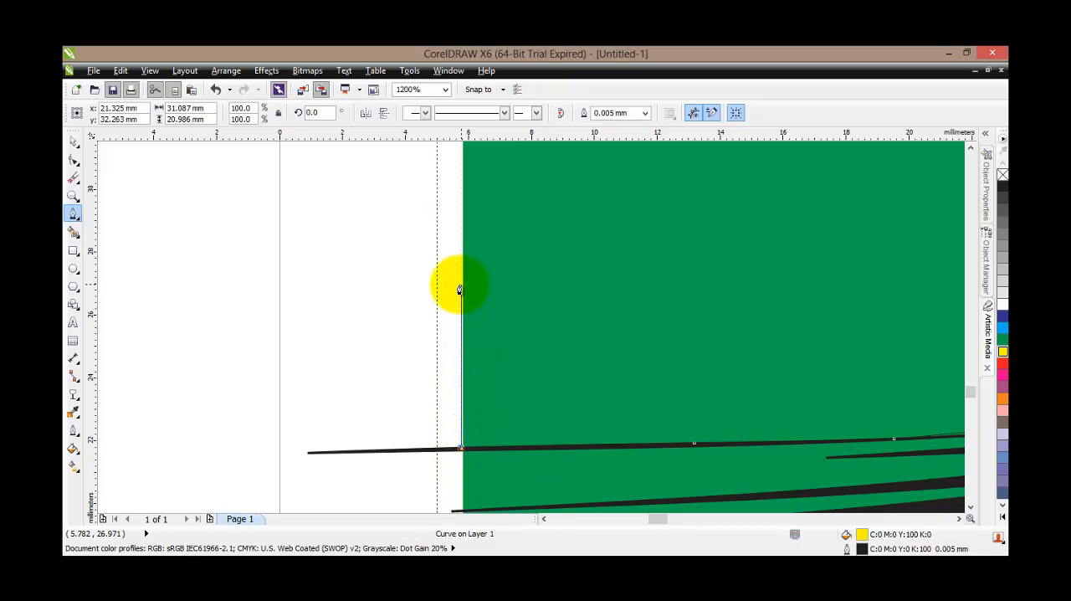
Run the path about 21 mm up the green rectangle's left edge to its upper-left corner, closing it at the starting node
click(459, 285)
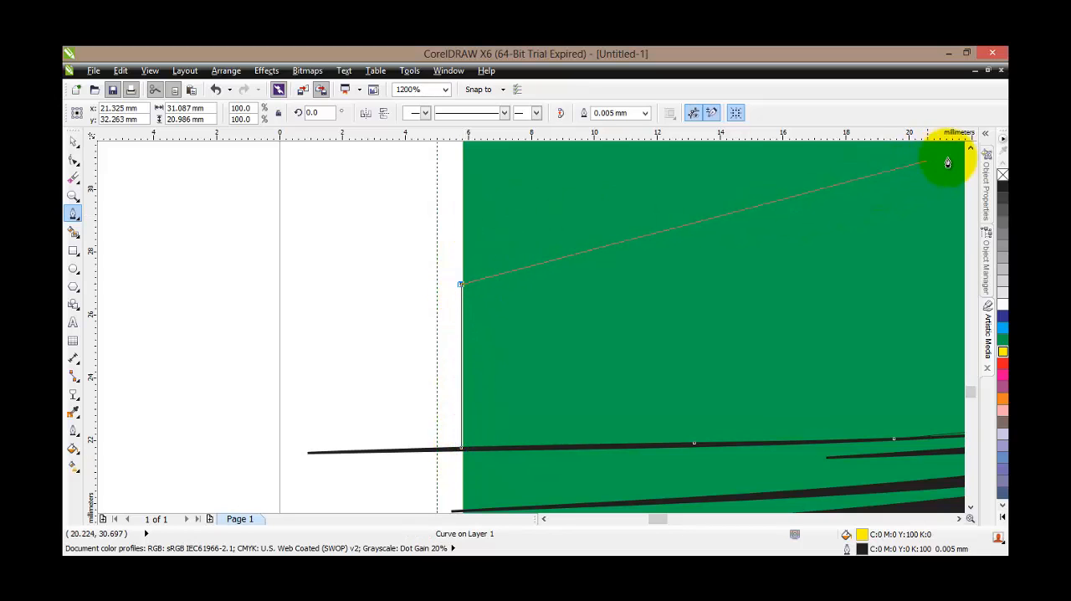
click(971, 149)
click(971, 149)
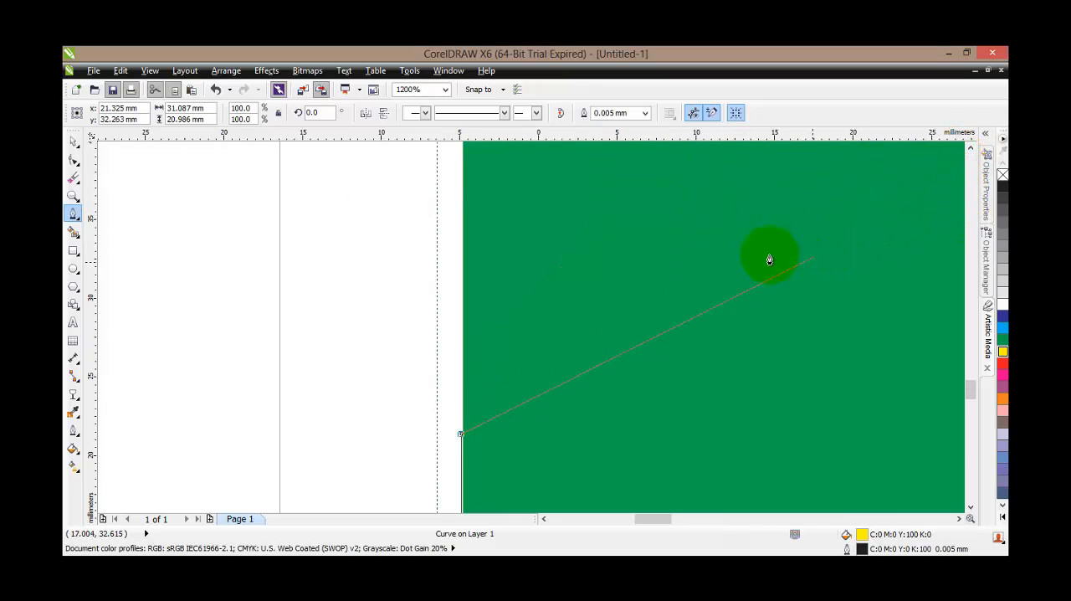
scroll(803, 251, down, 1)
click(970, 147)
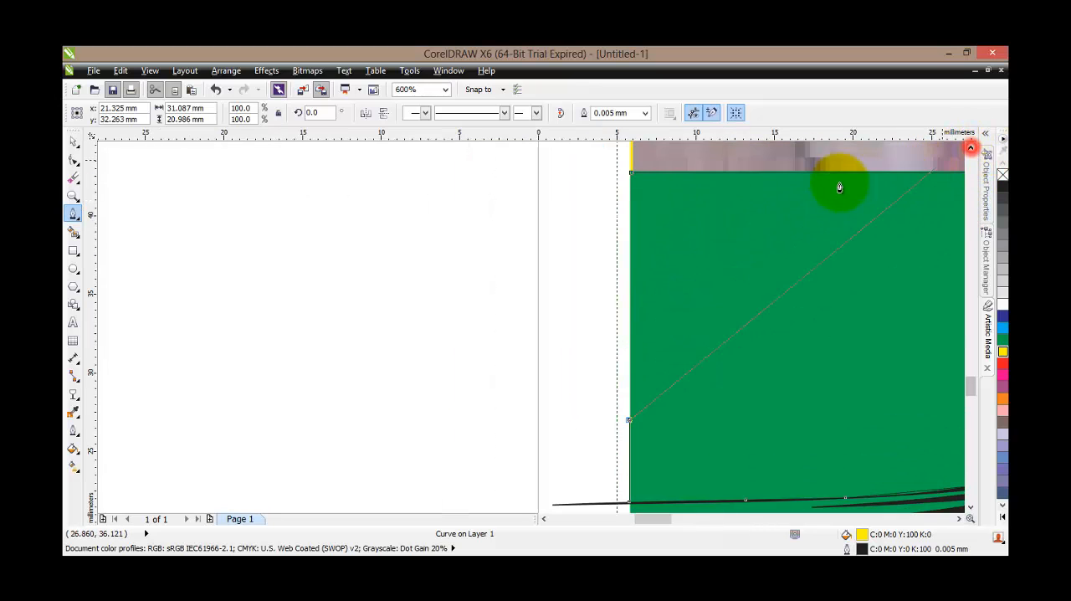
click(631, 174)
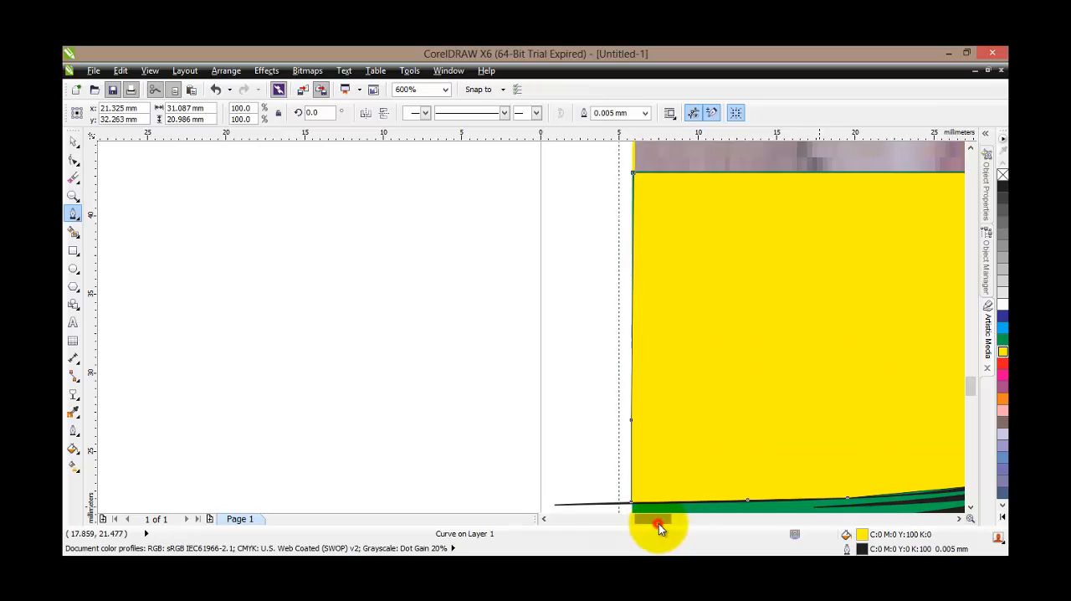
Cut the traced shape above the black stroke out of the green rectangle with Back minus front
drag(660, 524, 676, 524)
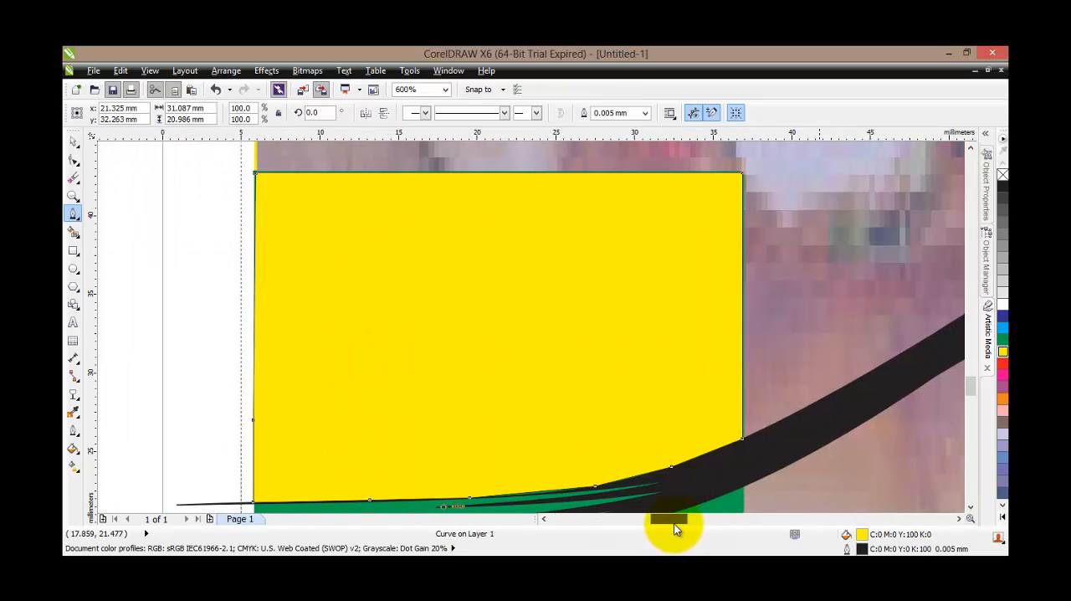
scroll(509, 362, down, 2)
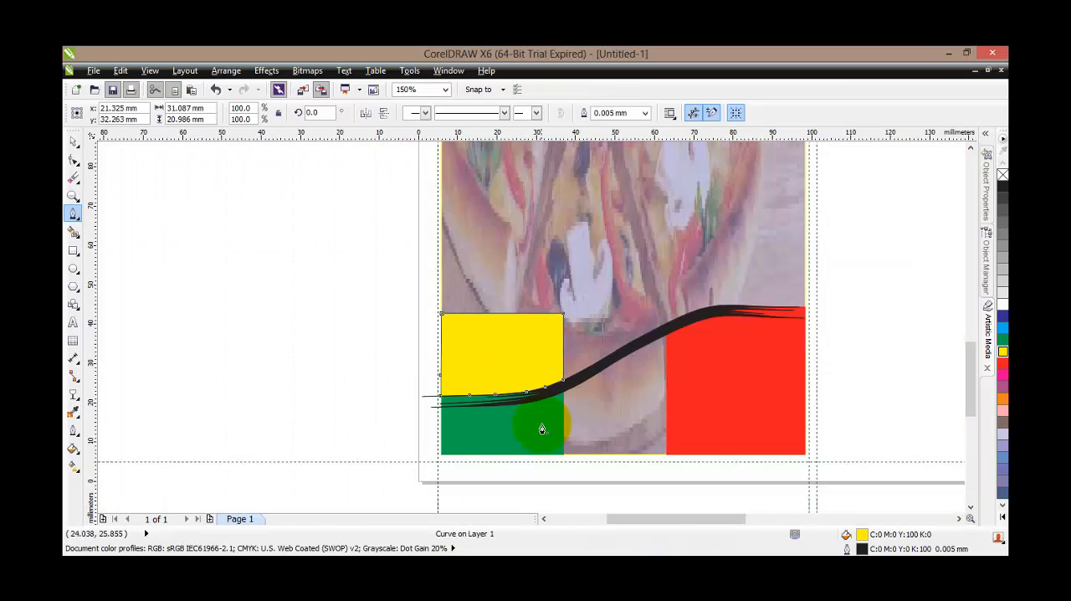
key(space)
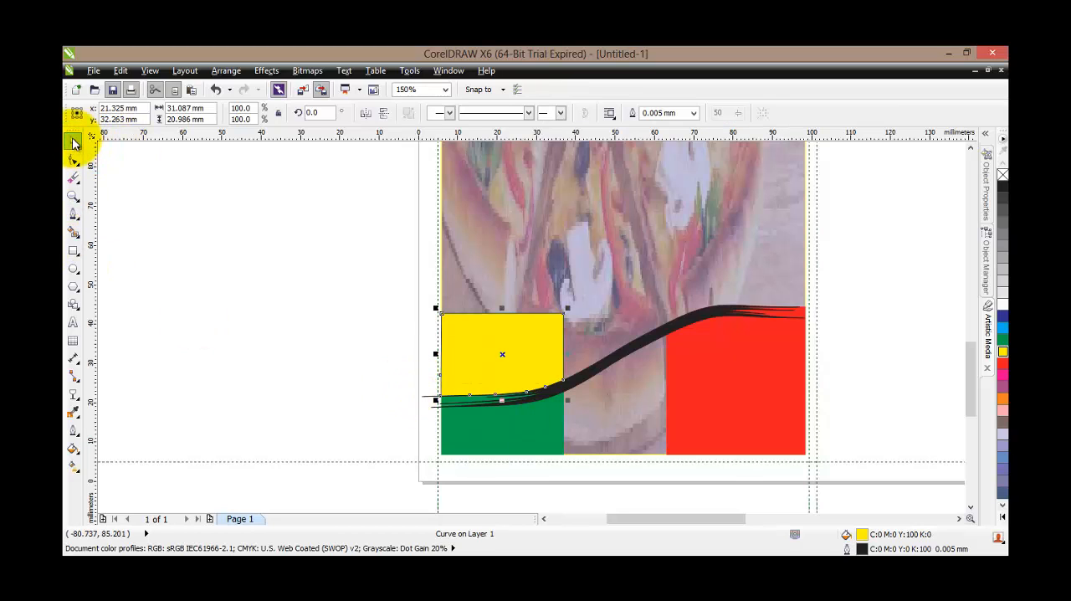
shift+click(527, 435)
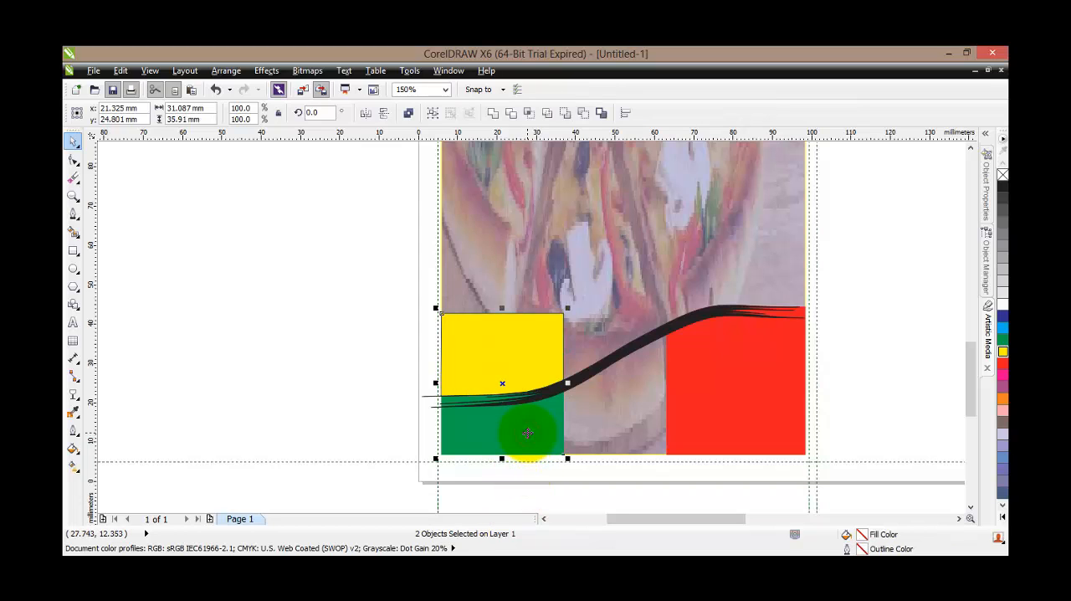
click(583, 115)
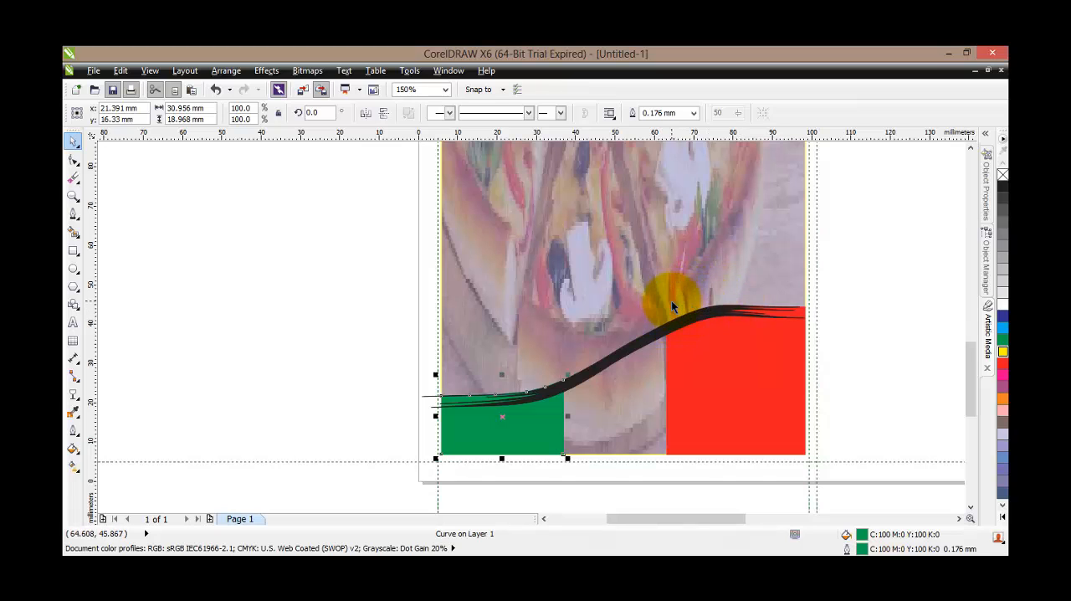
scroll(611, 415, up, 1)
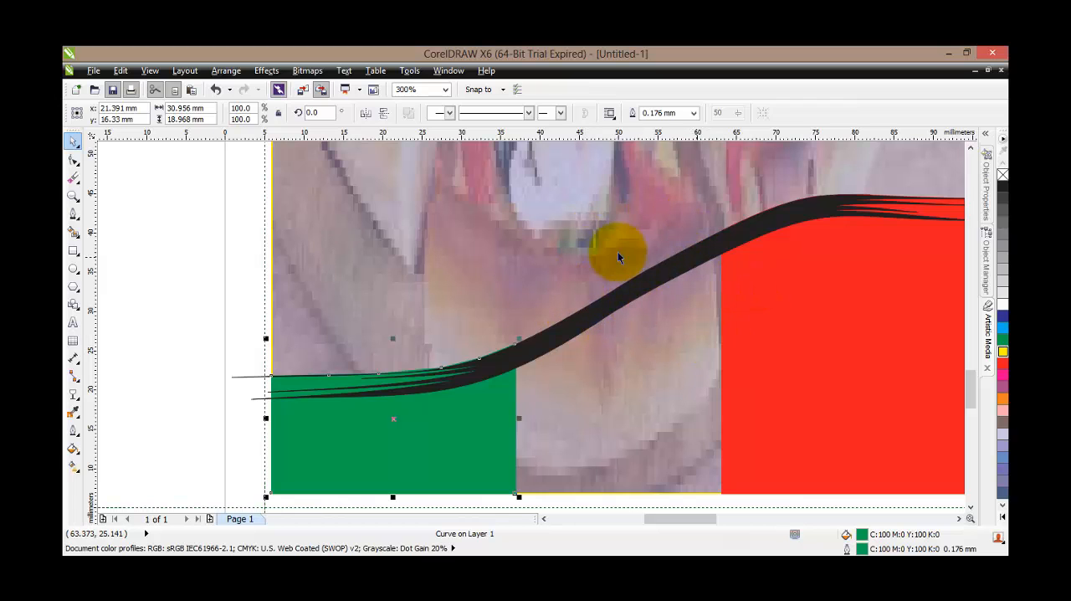
scroll(617, 251, down, 4)
scroll(596, 208, up, 4)
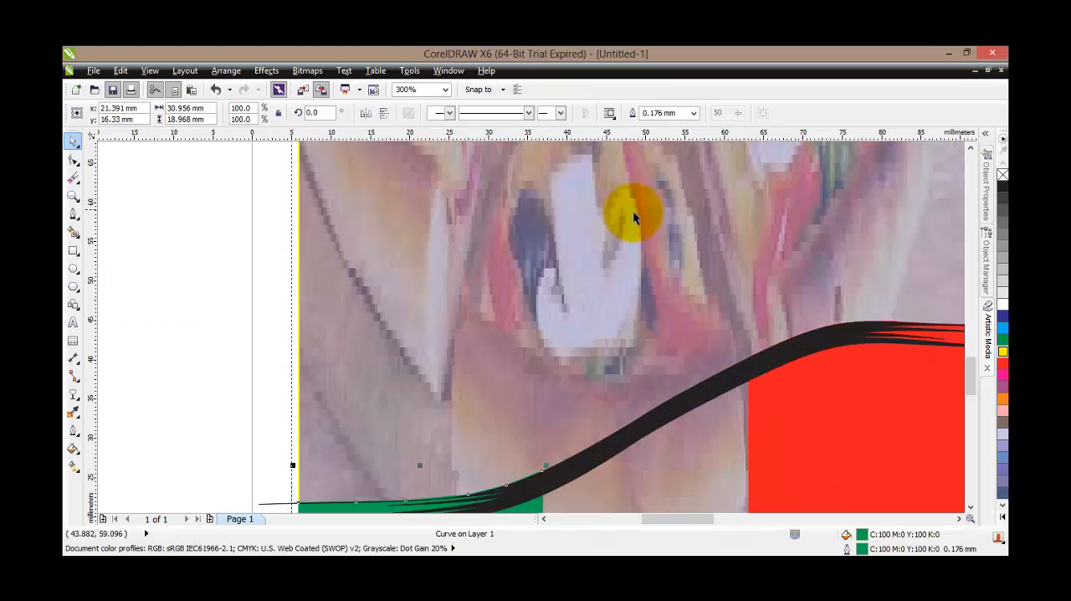
scroll(566, 232, down, 2)
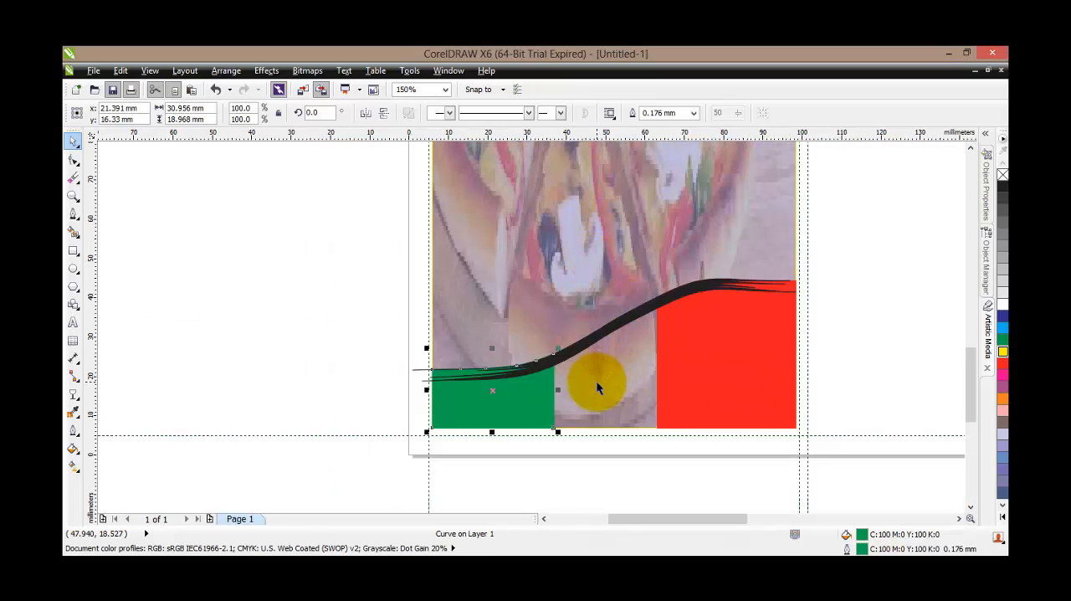
scroll(594, 378, down, 2)
With the Pen tool, start a path at the green shape's lower-right corner and follow its right edge about 16 mm up to the black stroke
scroll(577, 381, up, 4)
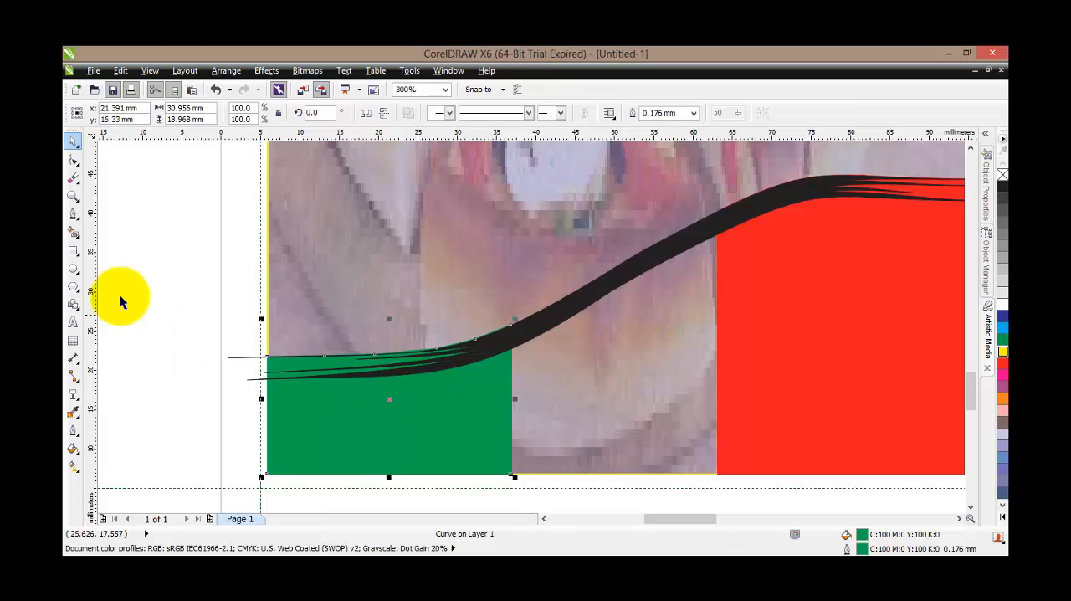
click(73, 214)
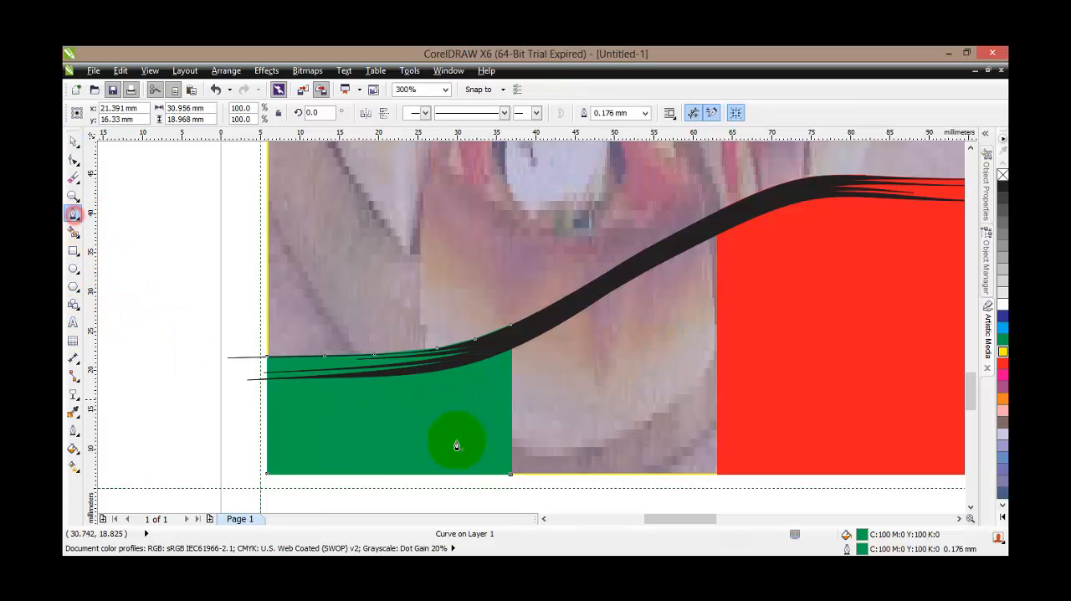
click(511, 475)
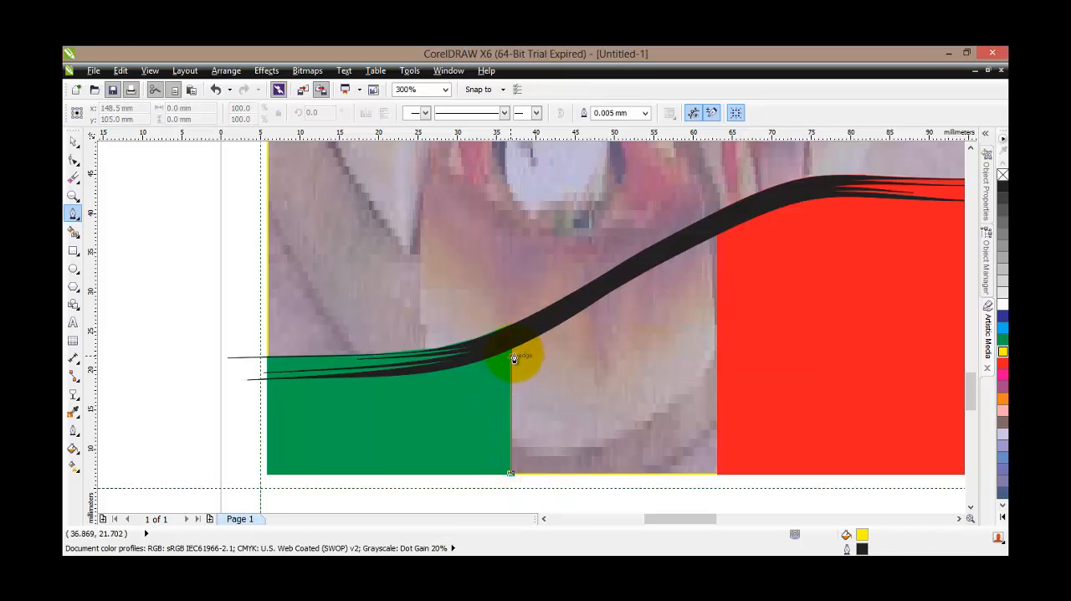
click(512, 351)
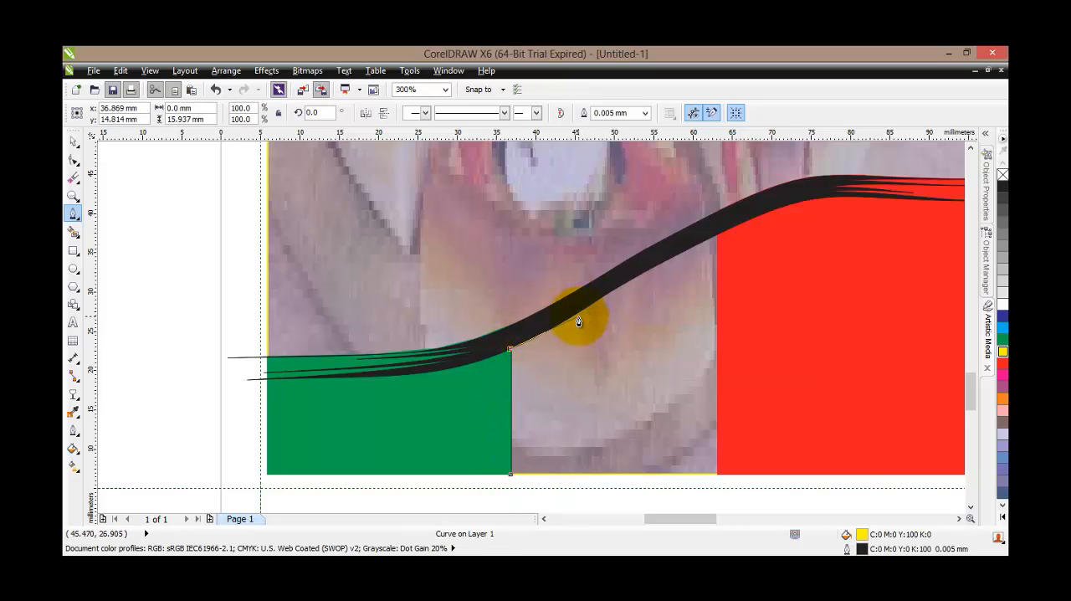
Continue the Pen path along the black stroke's lower edge, about 26 mm across, to the red shape's left edge
scroll(577, 318, up, 1)
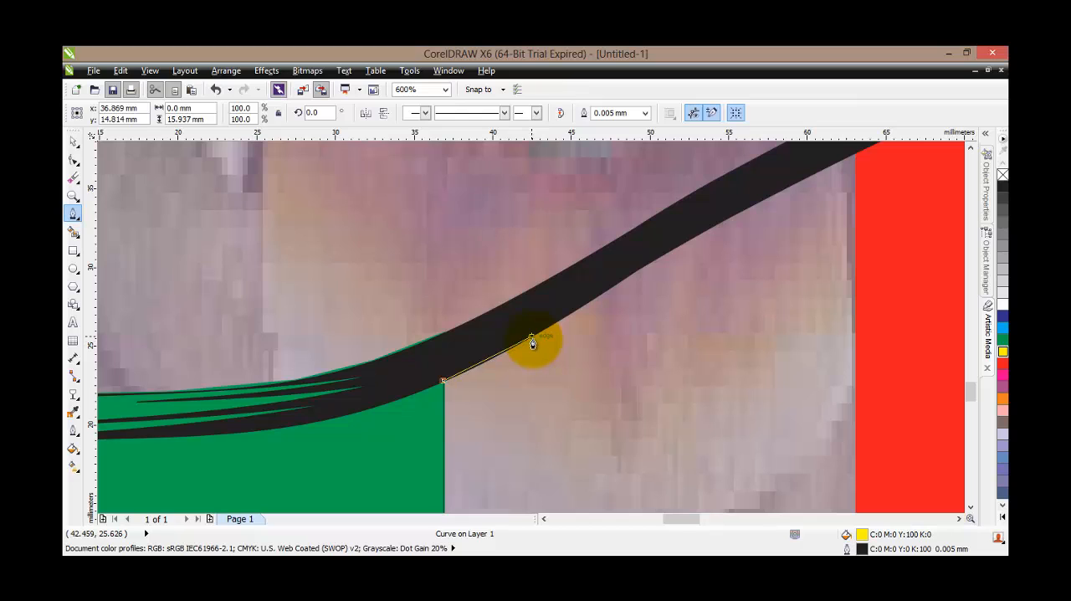
click(532, 339)
click(638, 273)
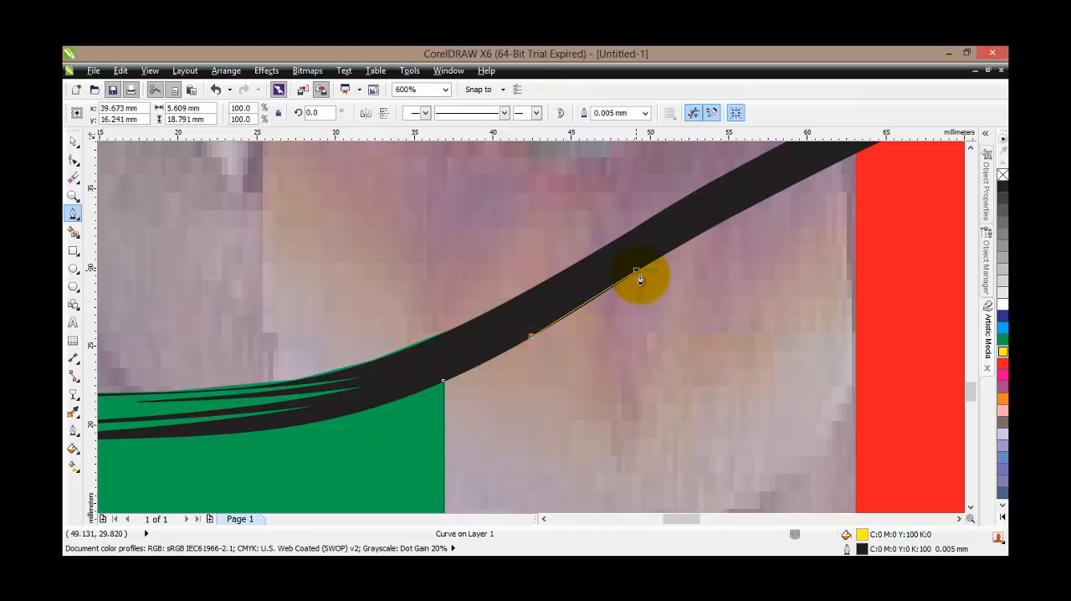
click(747, 209)
click(856, 156)
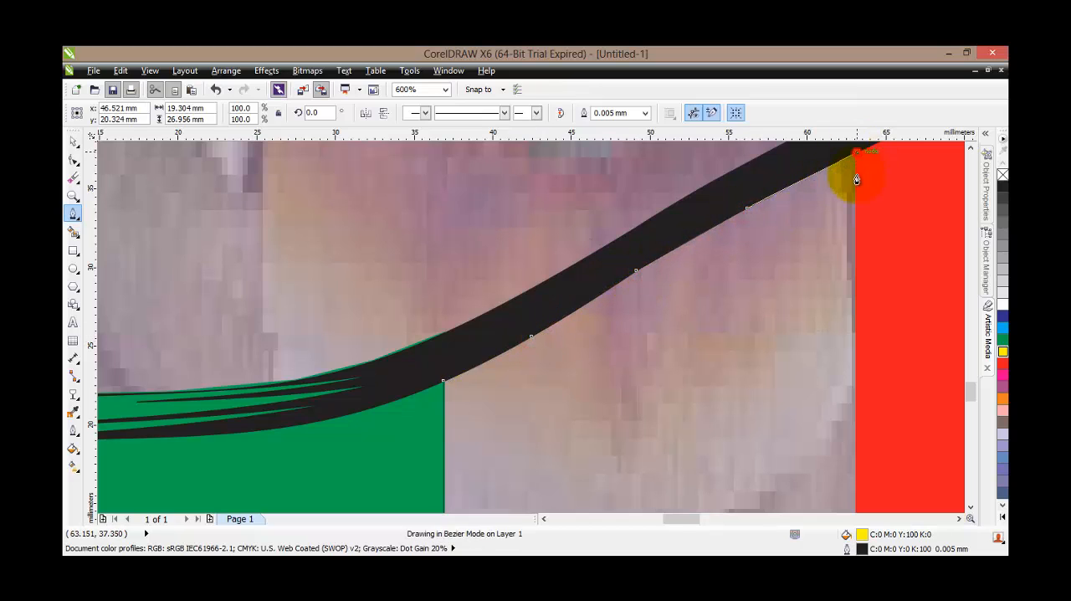
Run the path down the red shape's left edge to its lower-left corner and back along the pizza image's bottom edge, closing it
click(856, 371)
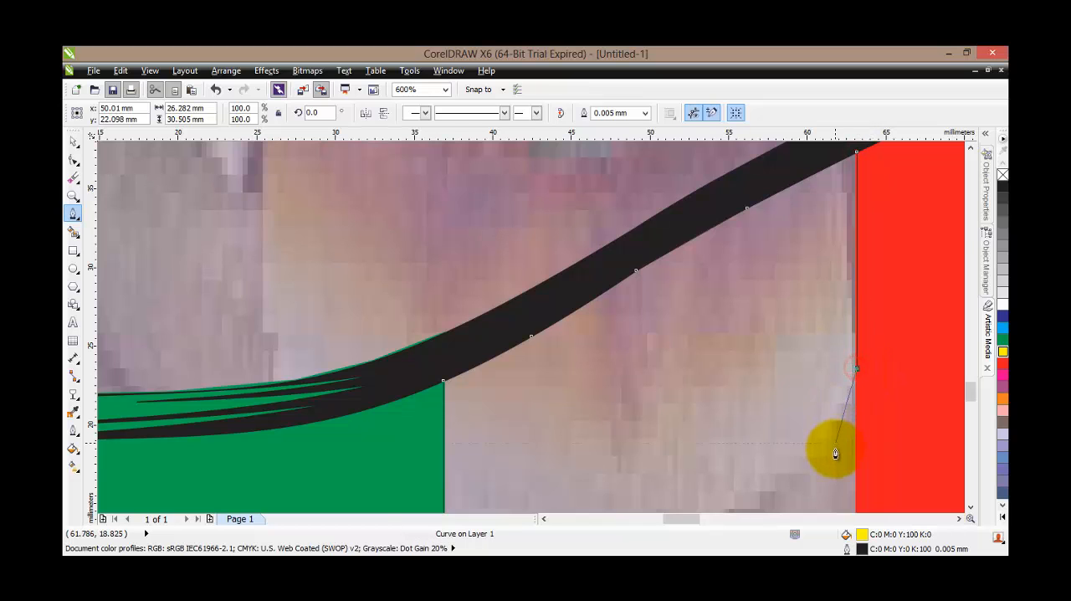
scroll(833, 445, down, 1)
drag(971, 376, 970, 383)
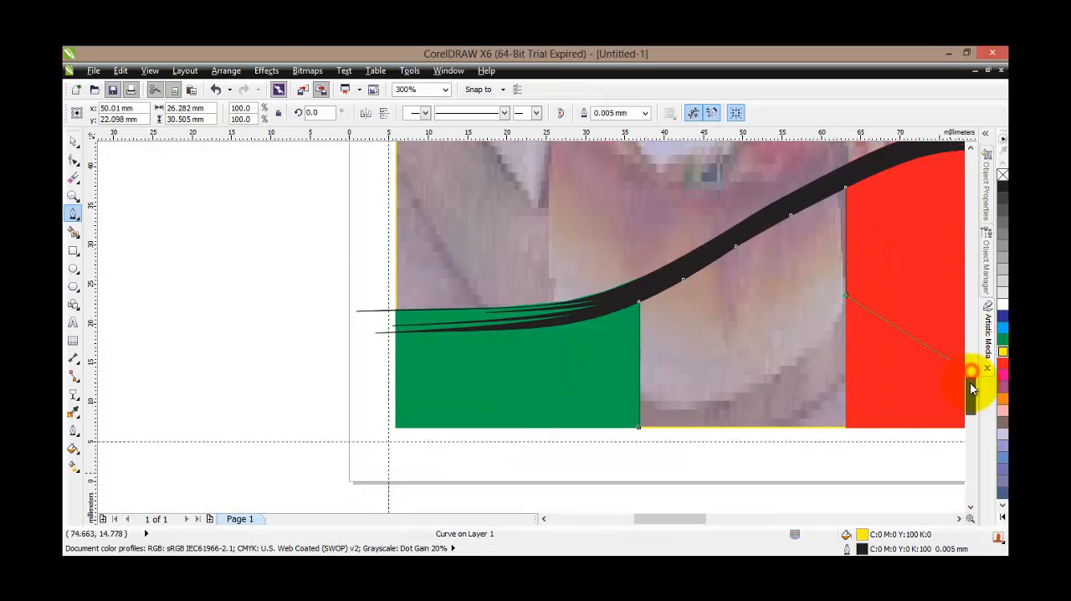
click(846, 428)
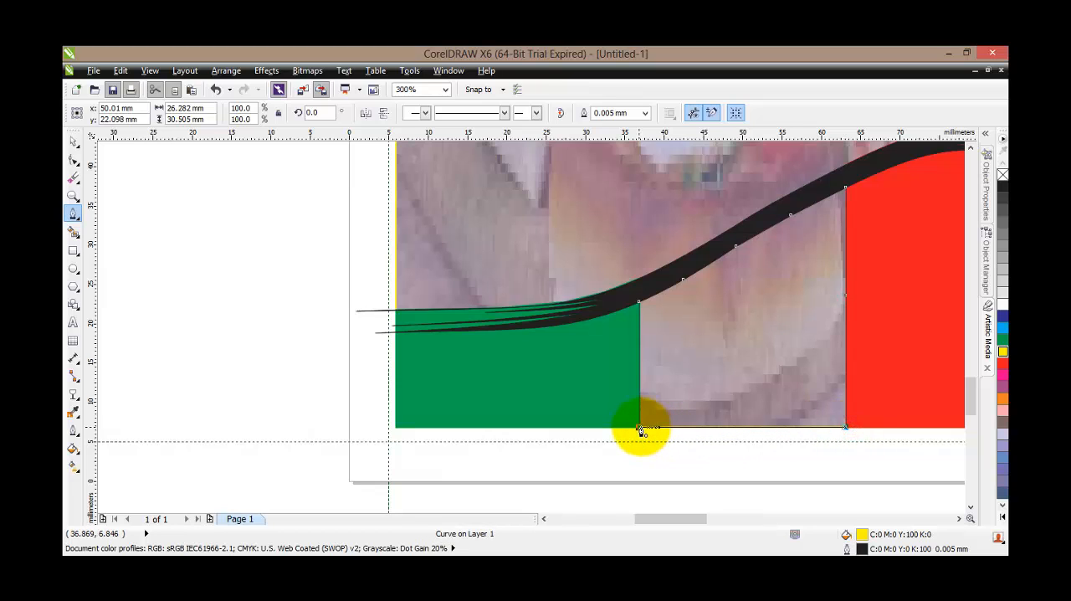
click(640, 429)
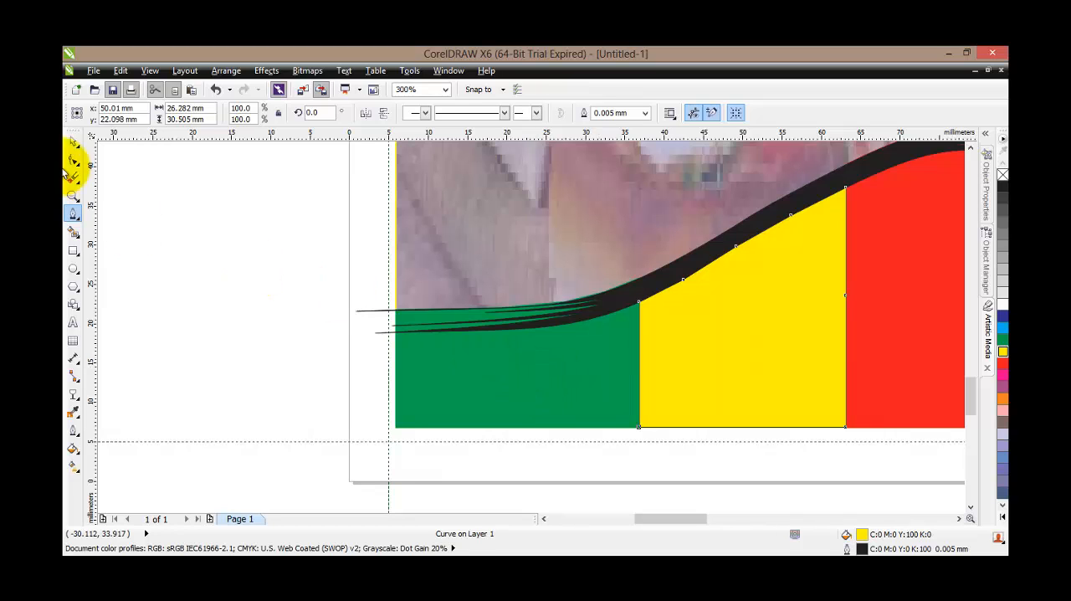
Cut the traced shape between the green and red areas out of the pizza image with Back minus front
click(73, 141)
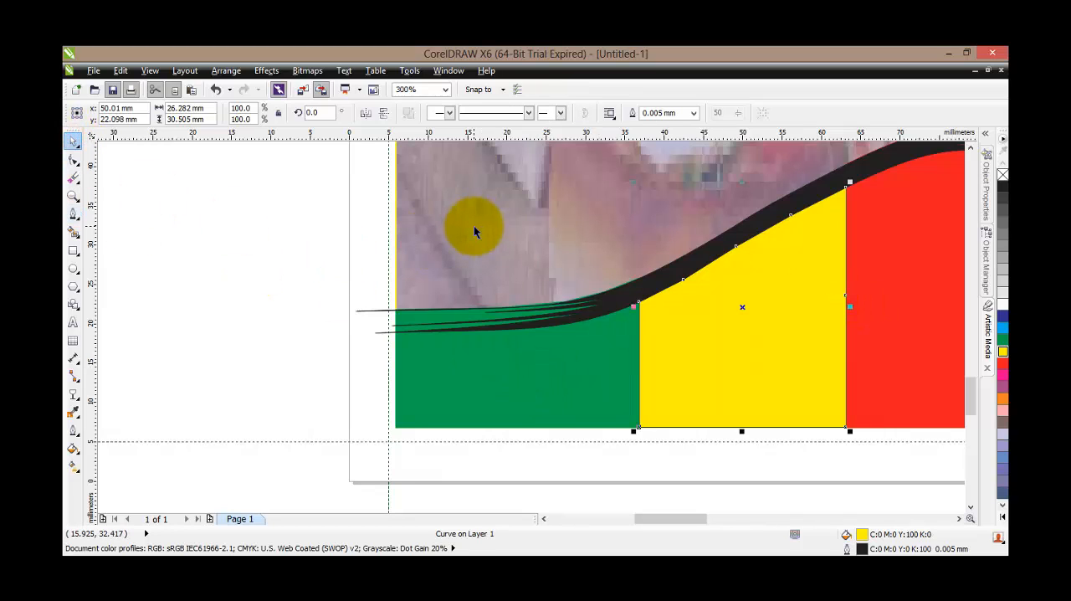
scroll(476, 218, down, 1)
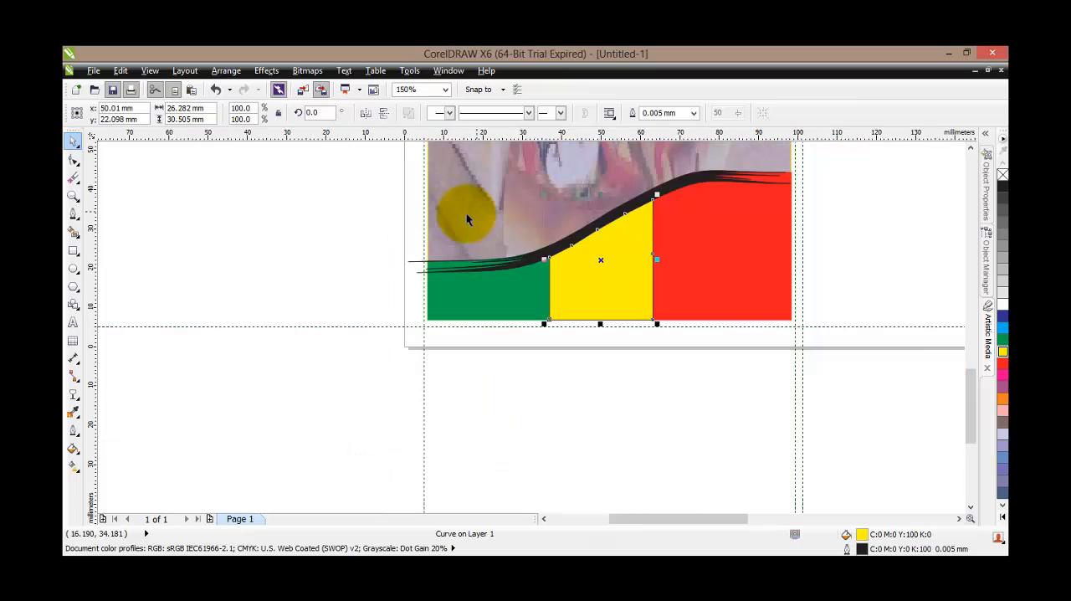
drag(968, 382, 976, 333)
scroll(648, 312, down, 1)
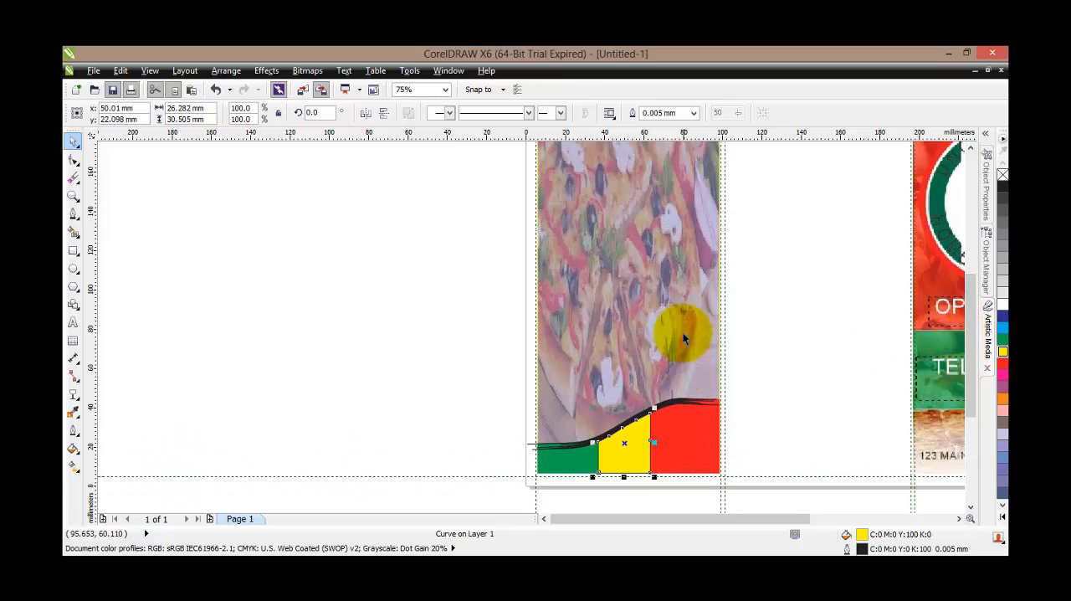
shift+click(628, 306)
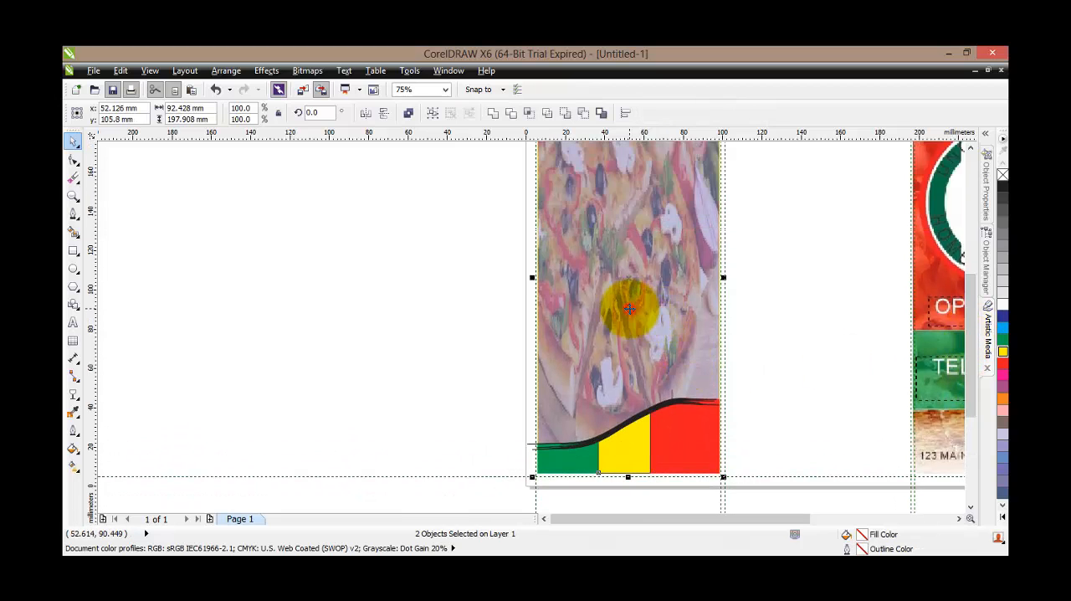
click(583, 113)
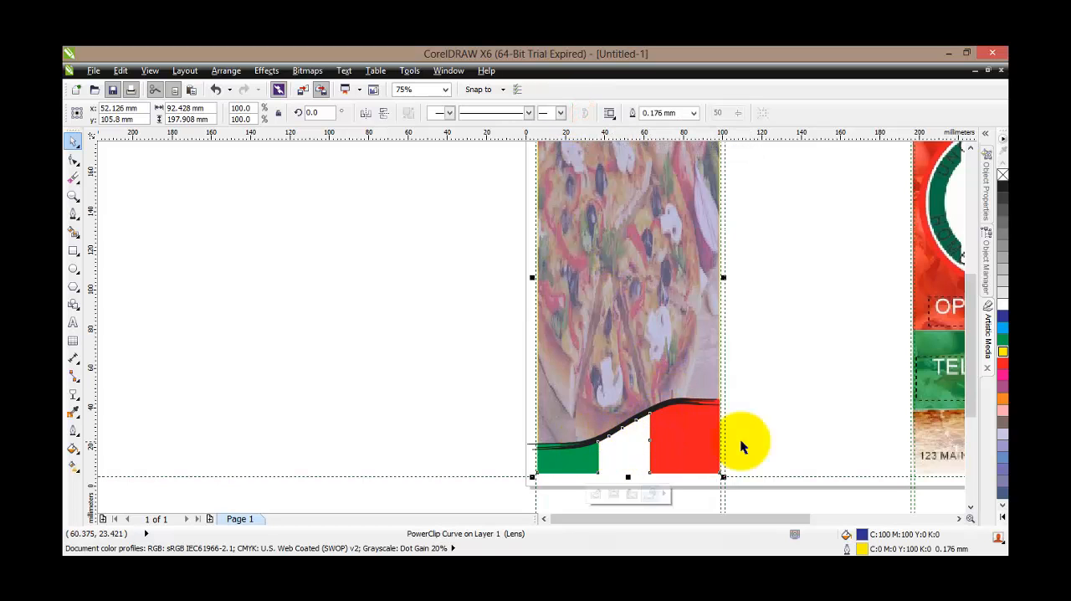
Recolour the black brush stroke with a green fill and a green outline
click(807, 423)
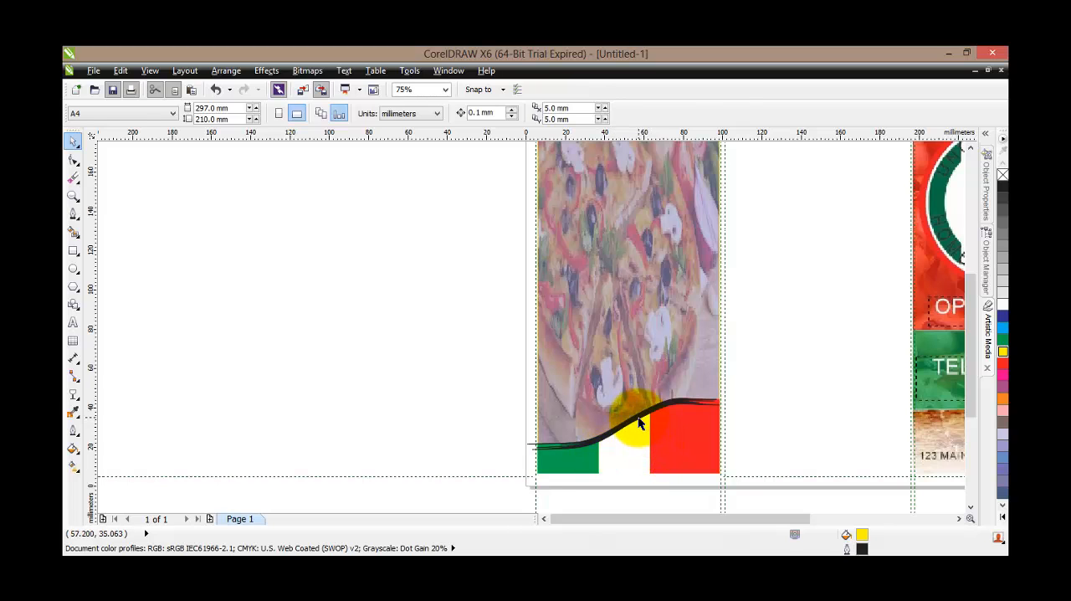
click(638, 423)
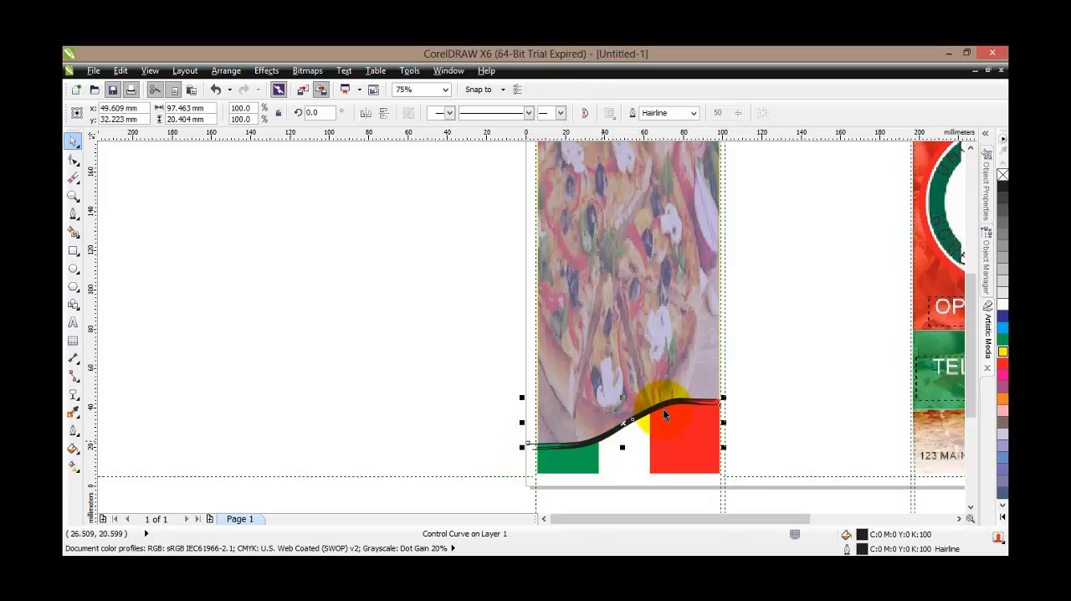
right_click(1001, 338)
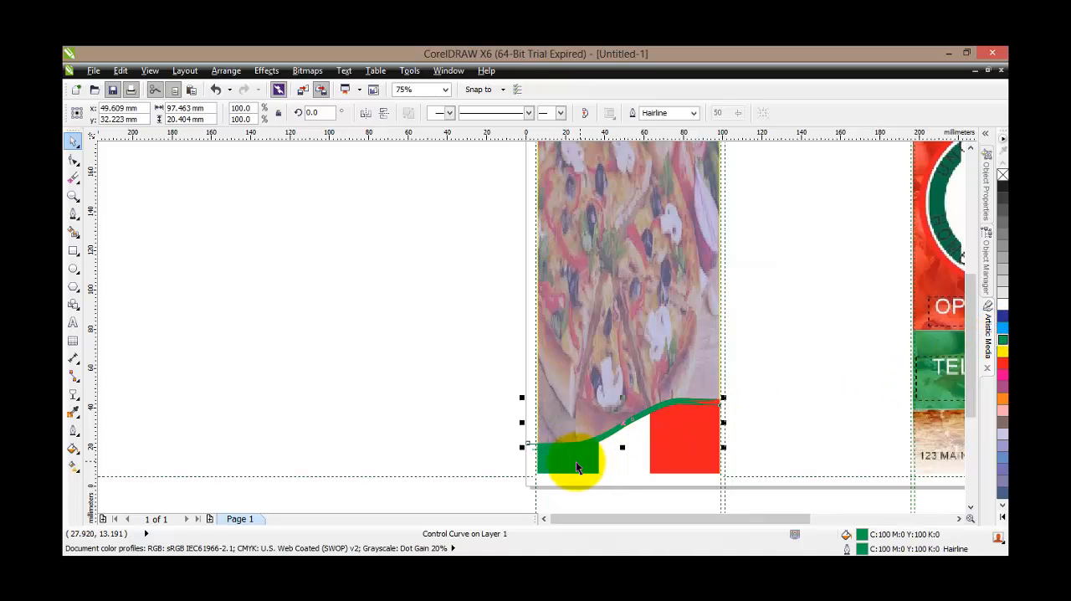
scroll(585, 454, down, 2)
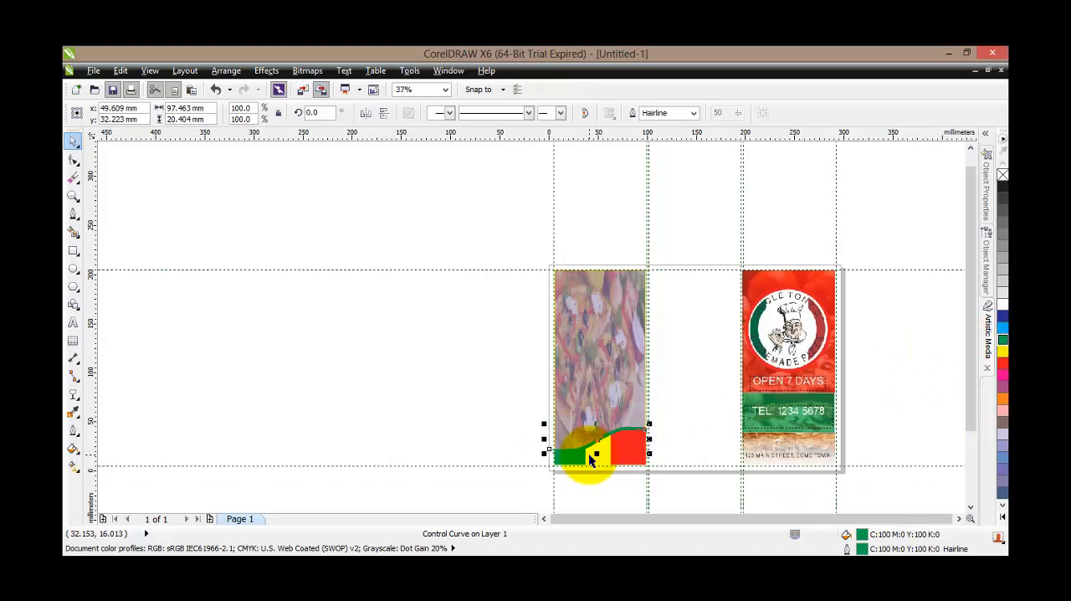
scroll(552, 447, up, 2)
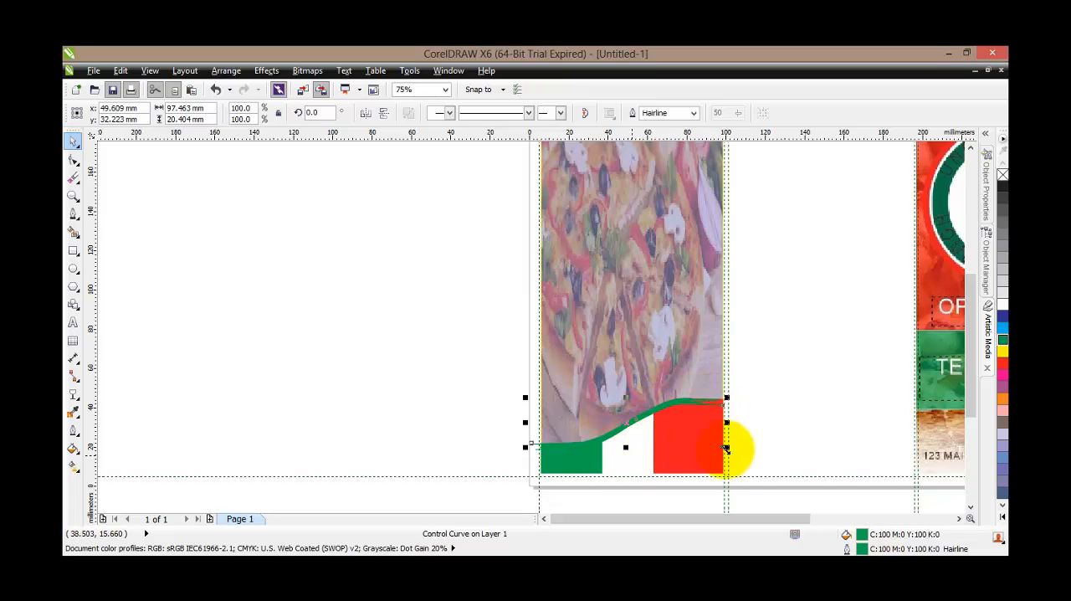
scroll(745, 406, down, 2)
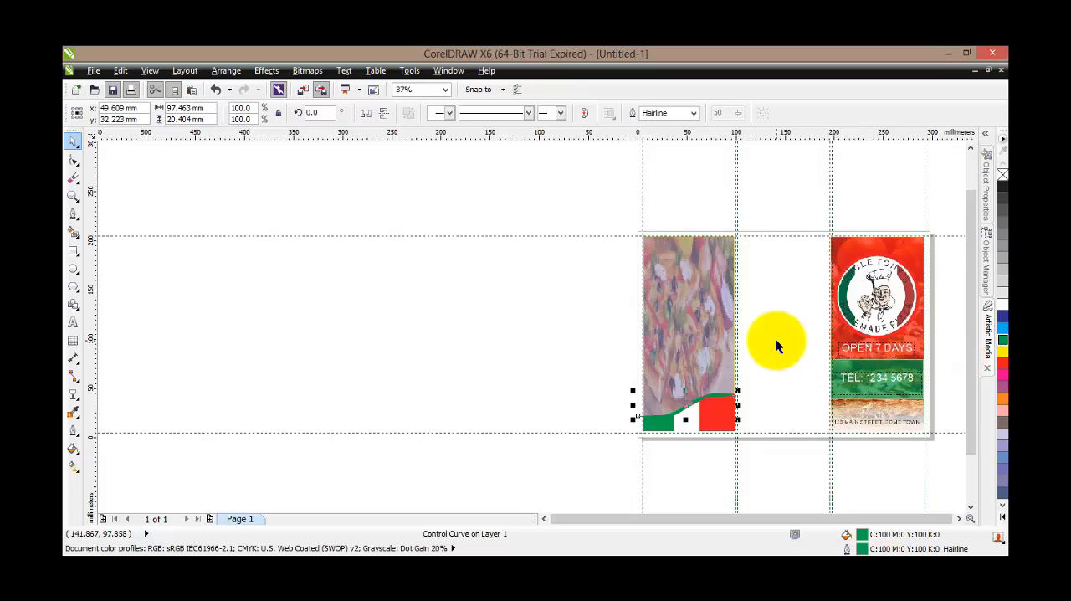
scroll(776, 338, up, 2)
scroll(819, 352, down, 2)
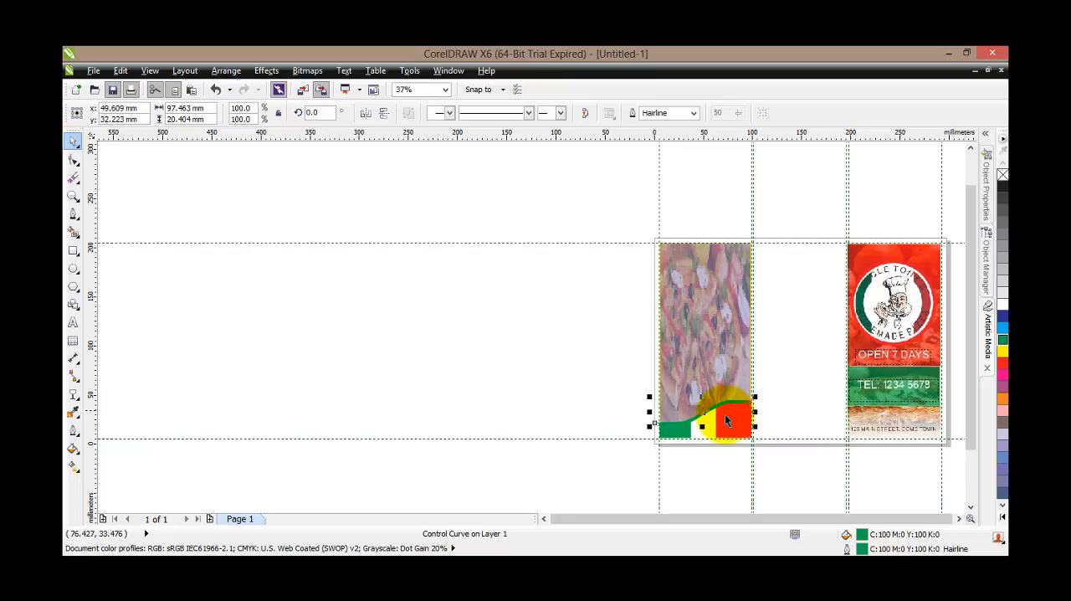
Deselect the green brush stroke and examine the pizza panel's green, white and red footer up close and within the whole page layout
scroll(724, 414, up, 2)
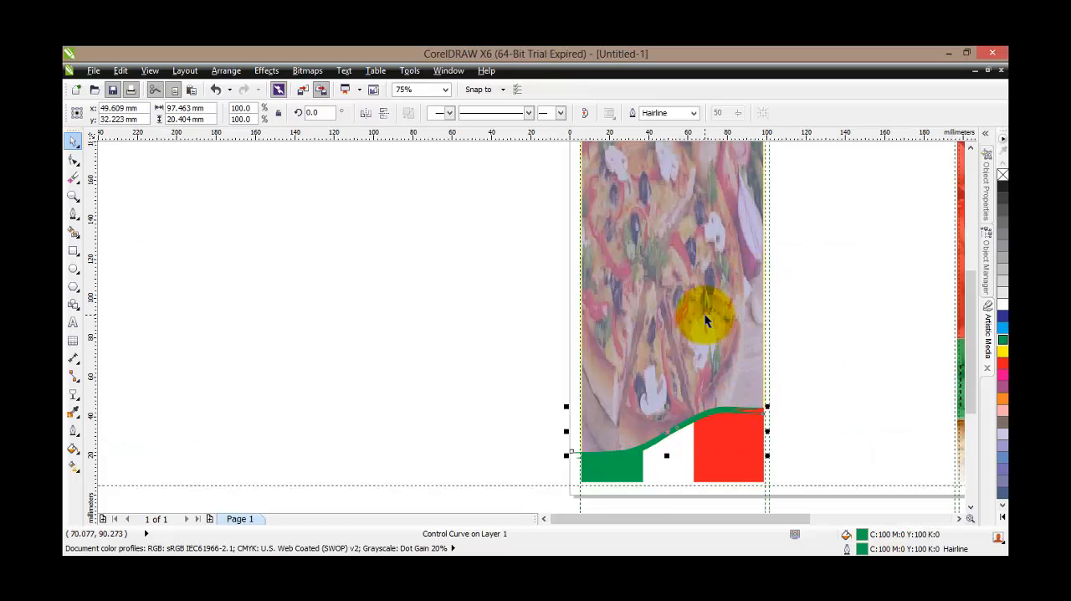
click(873, 288)
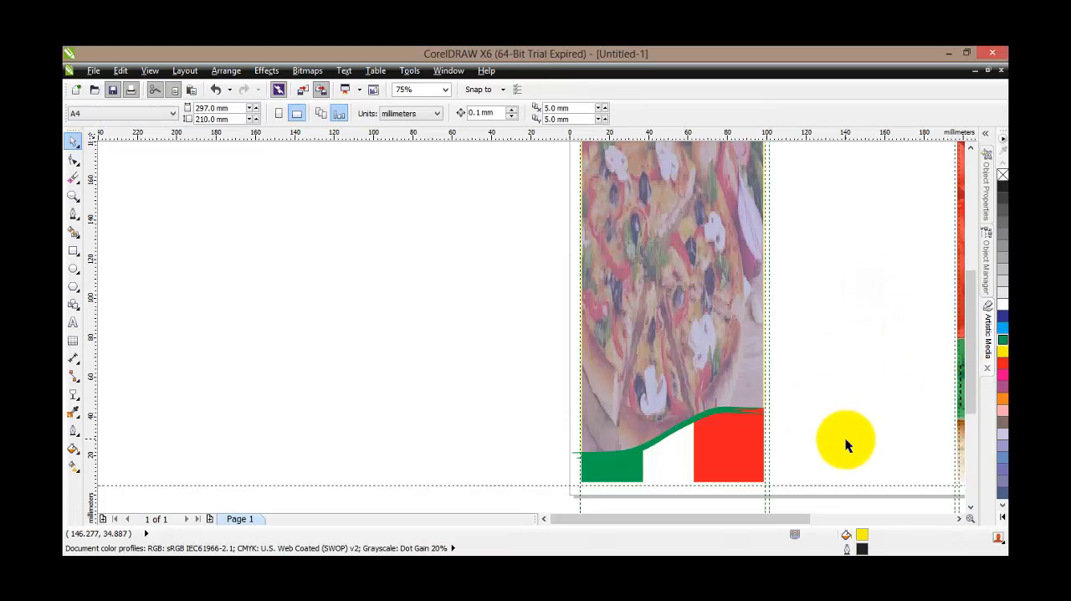
scroll(845, 438, down, 2)
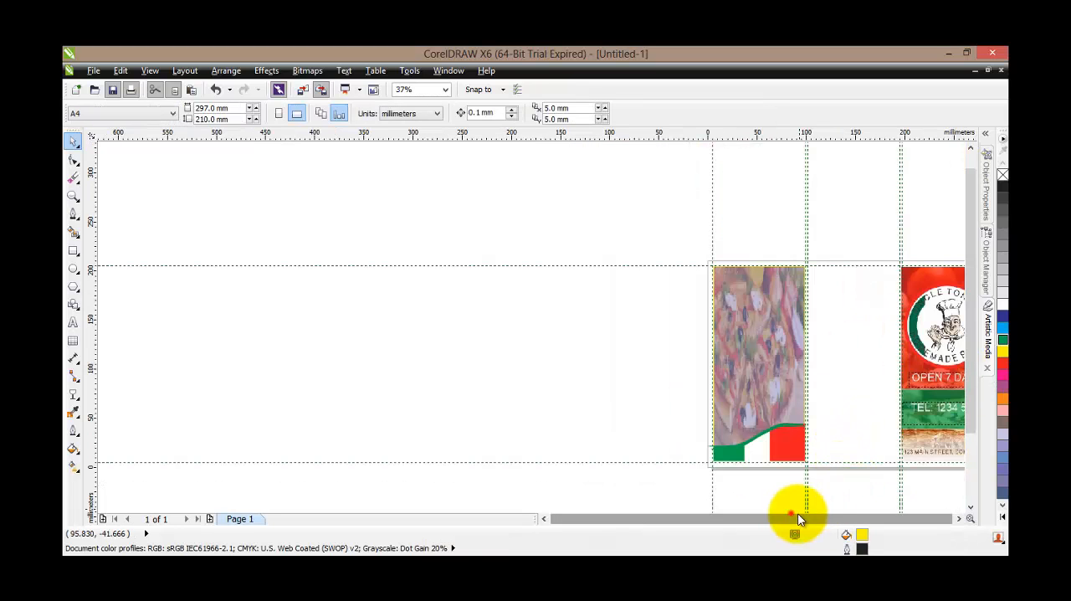
click(791, 512)
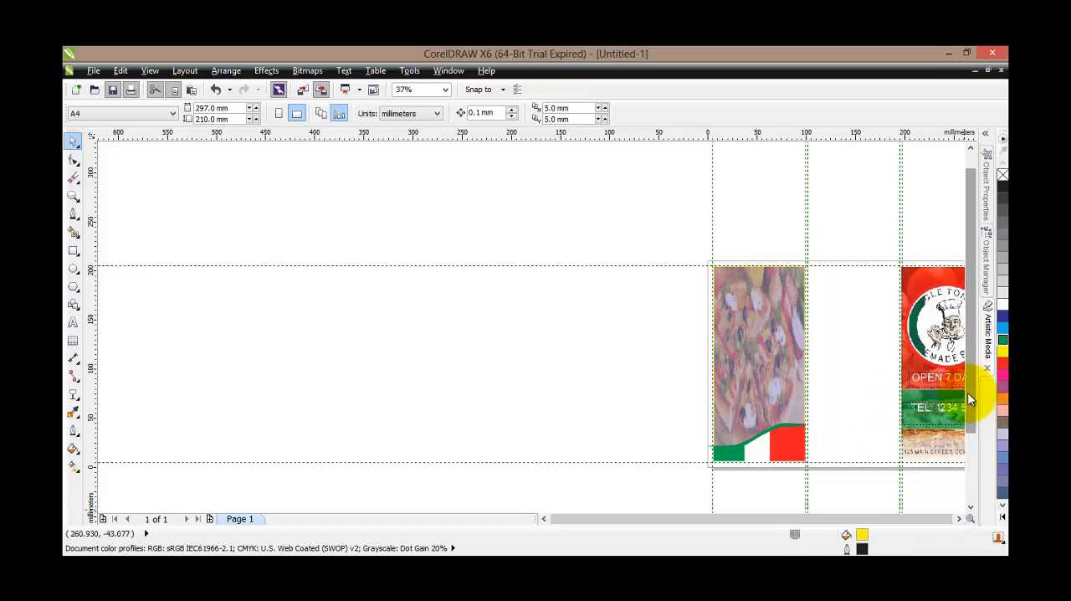
mouse_move(968, 393)
mouse_down()
mouse_move(970, 458)
mouse_move(980, 411)
mouse_up()
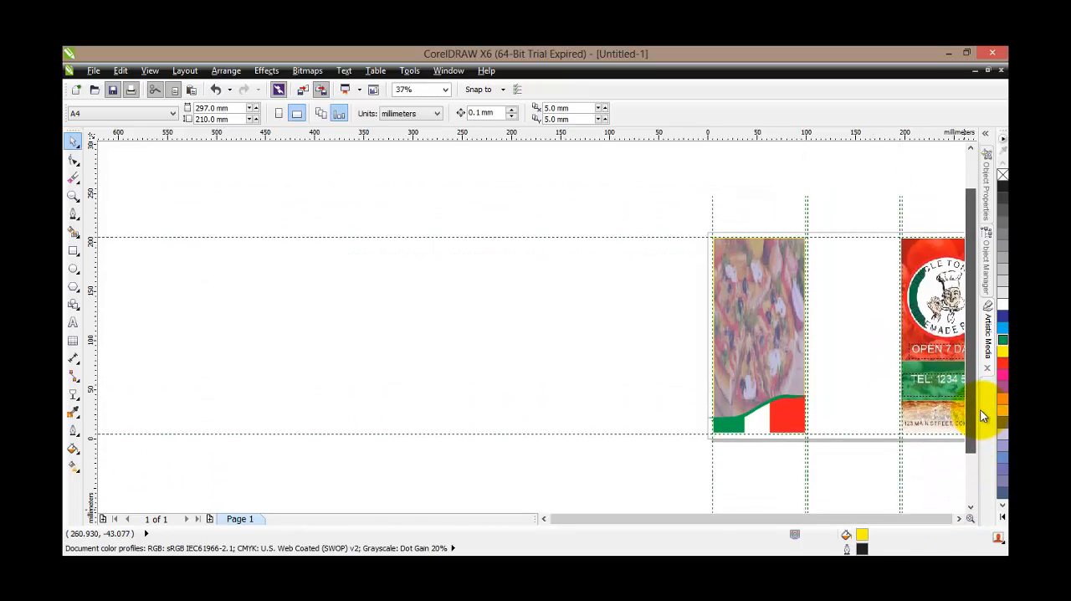
click(895, 517)
drag(702, 221, 901, 466)
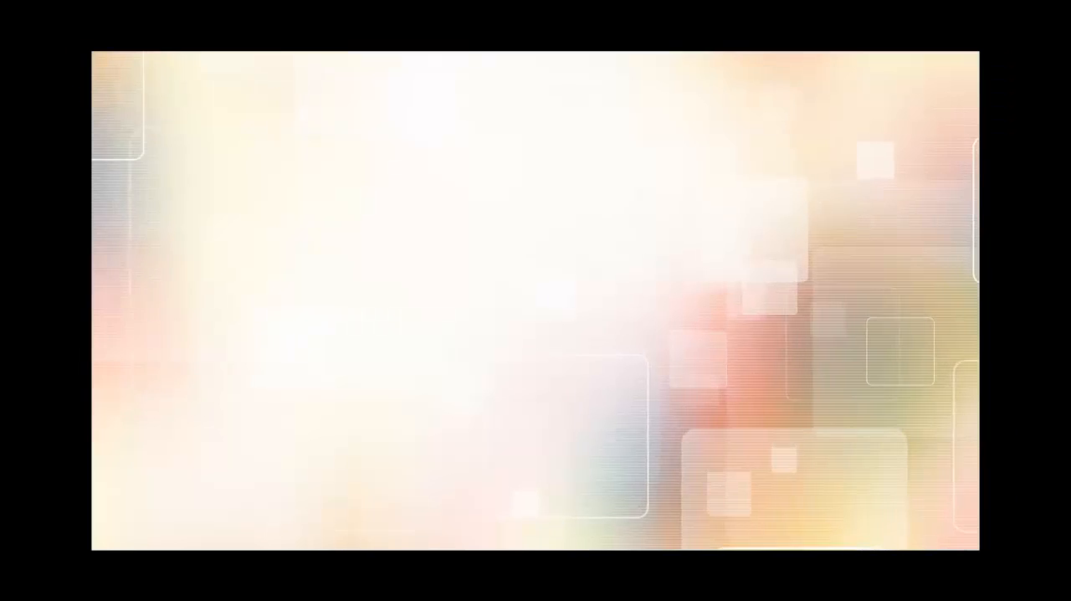